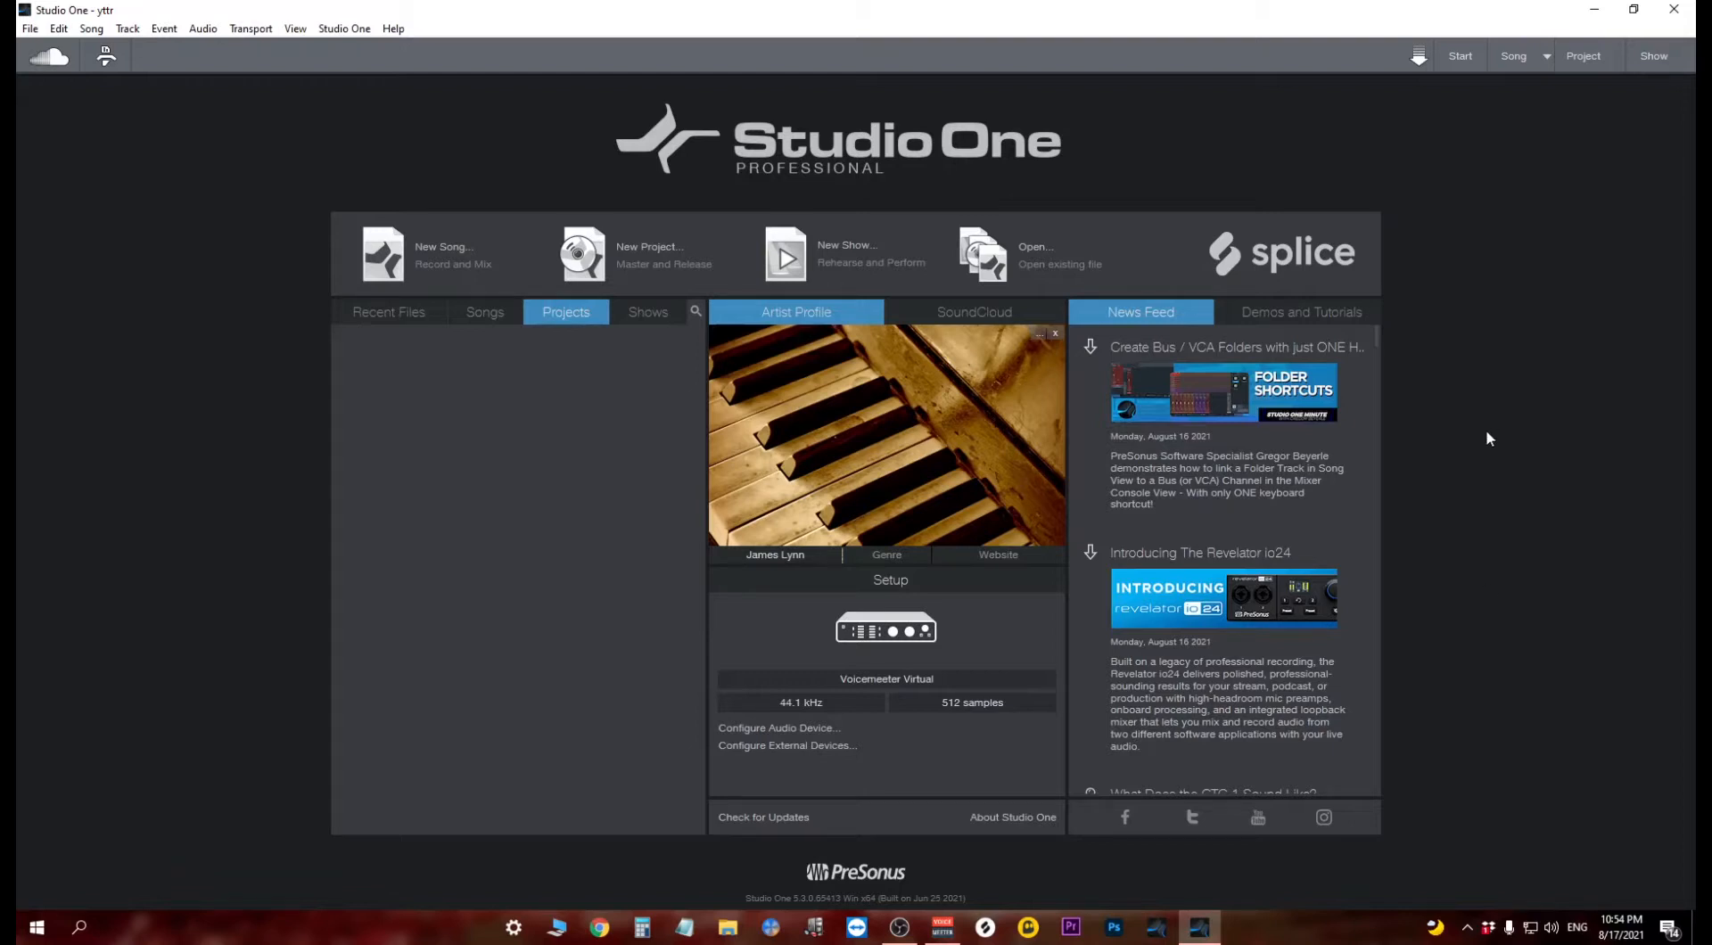
Check the contents of the Cymatics sample pack folder on the desktop, close it and return to Studio One.
{"action": "left_click", "coordinate": [1595, 9]}
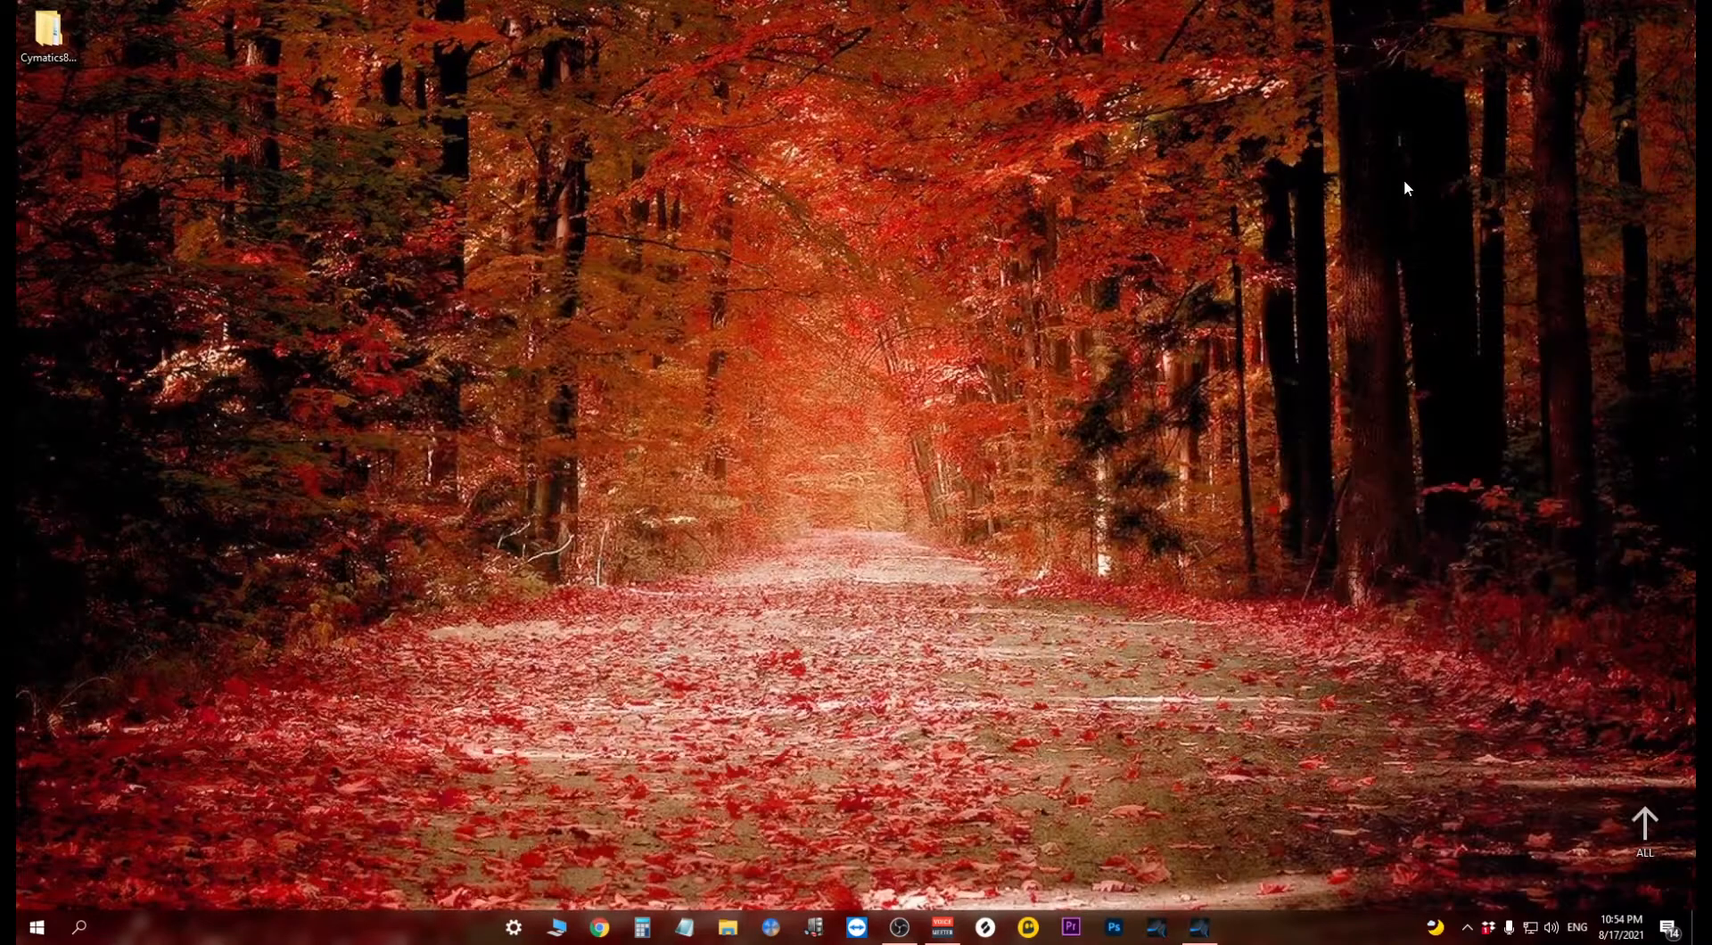
{"action": "double_click", "coordinate": [49, 36]}
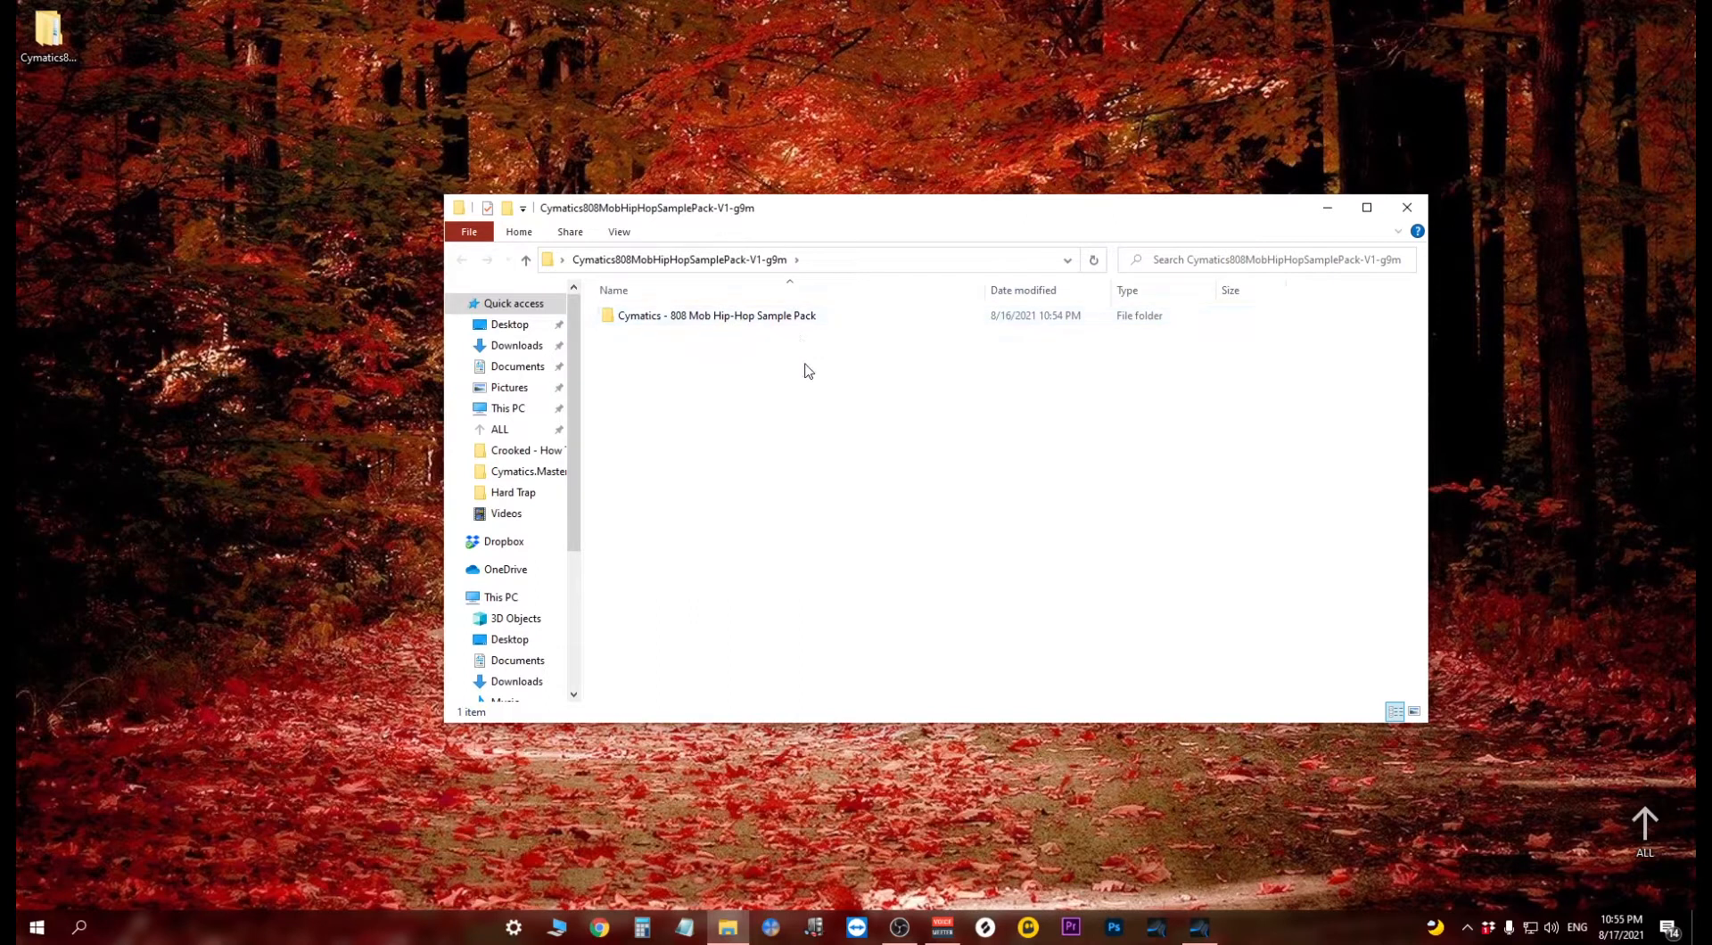
{"action": "left_click", "coordinate": [1407, 209]}
{"action": "left_click", "coordinate": [1200, 928]}
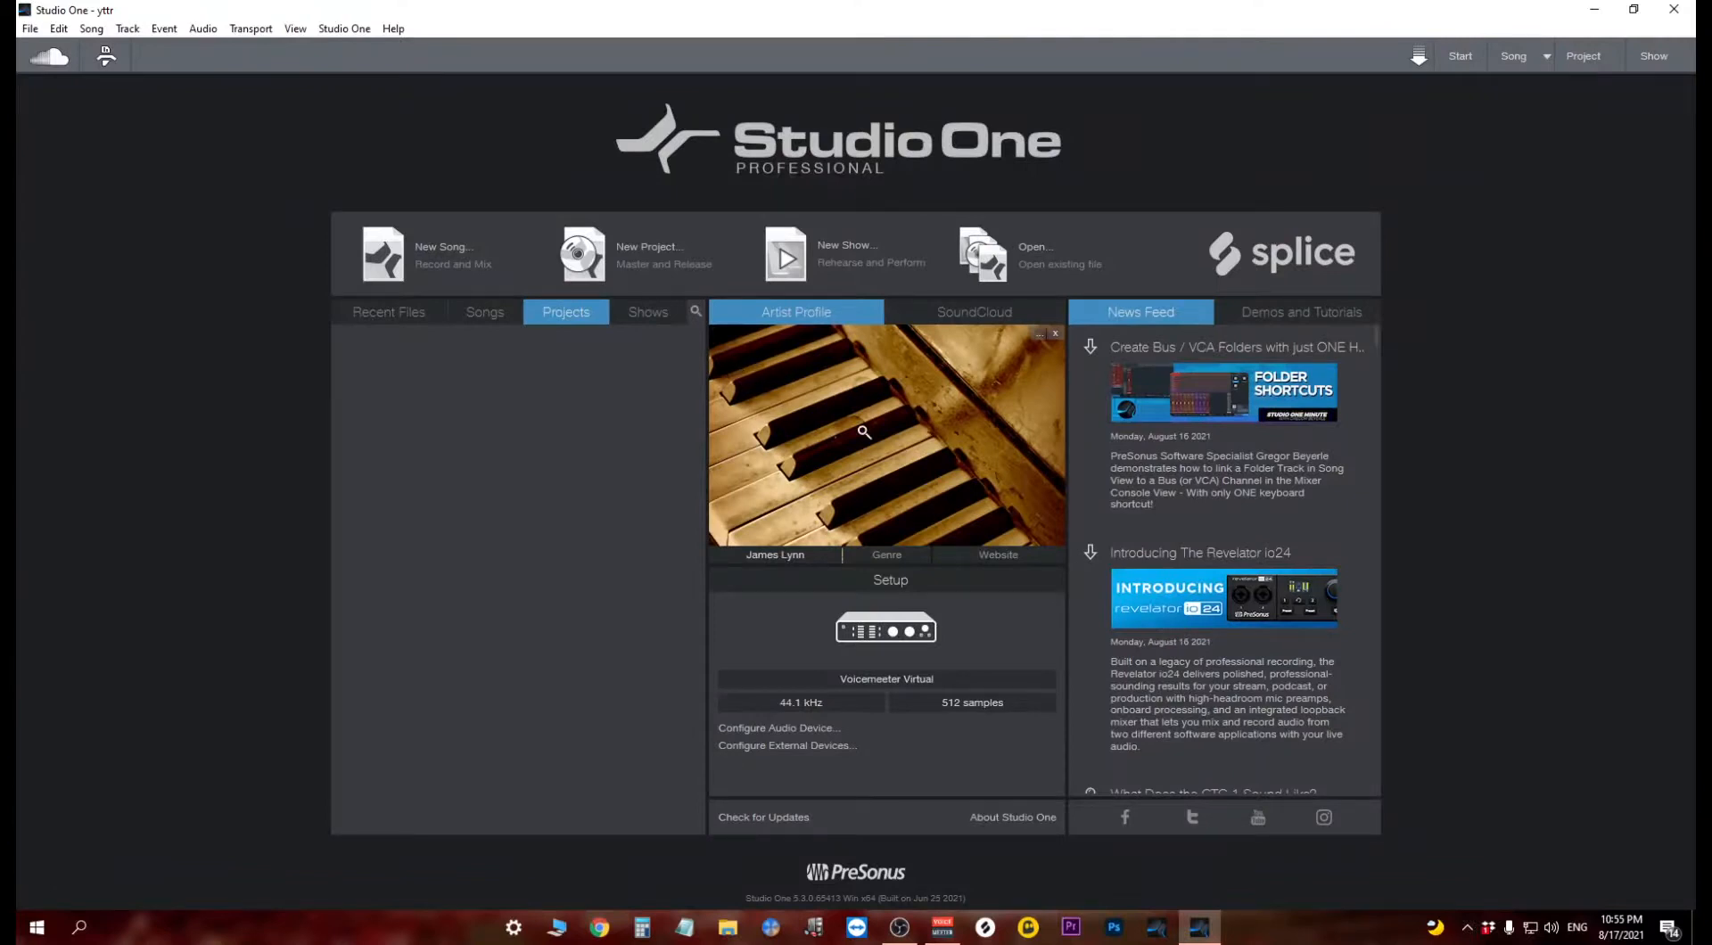
Create a new song from the Empty Song template and set its tempo to 153 BPM.
{"action": "left_click", "coordinate": [443, 247]}
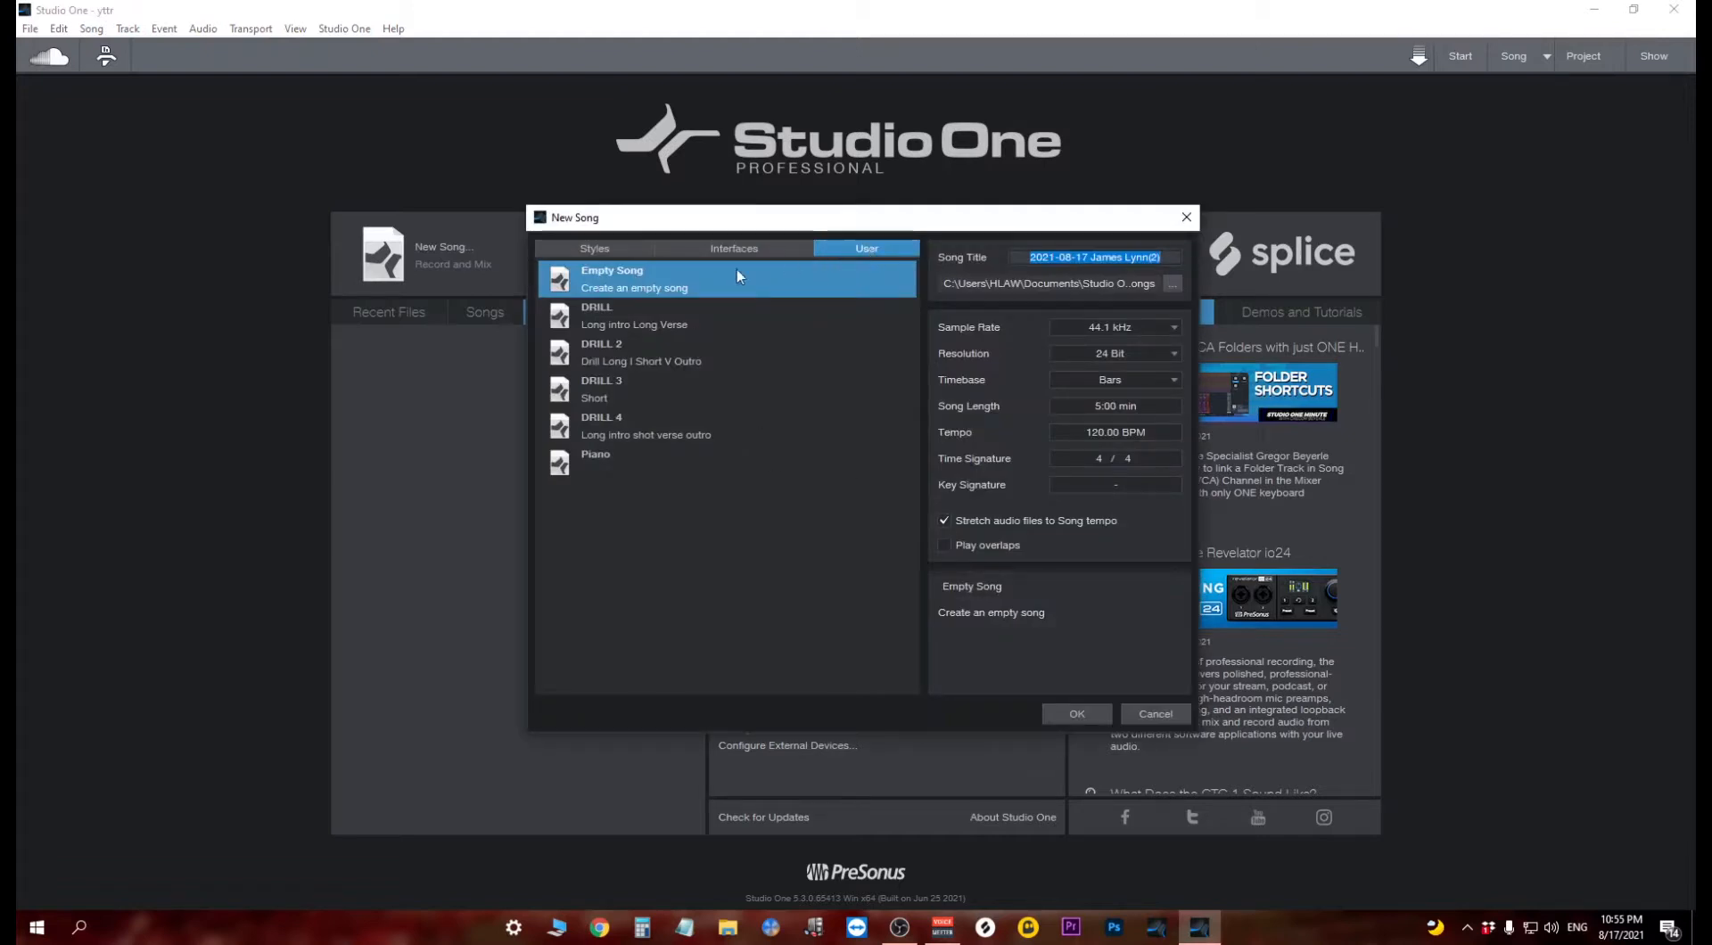
{"action": "double_click", "coordinate": [625, 279]}
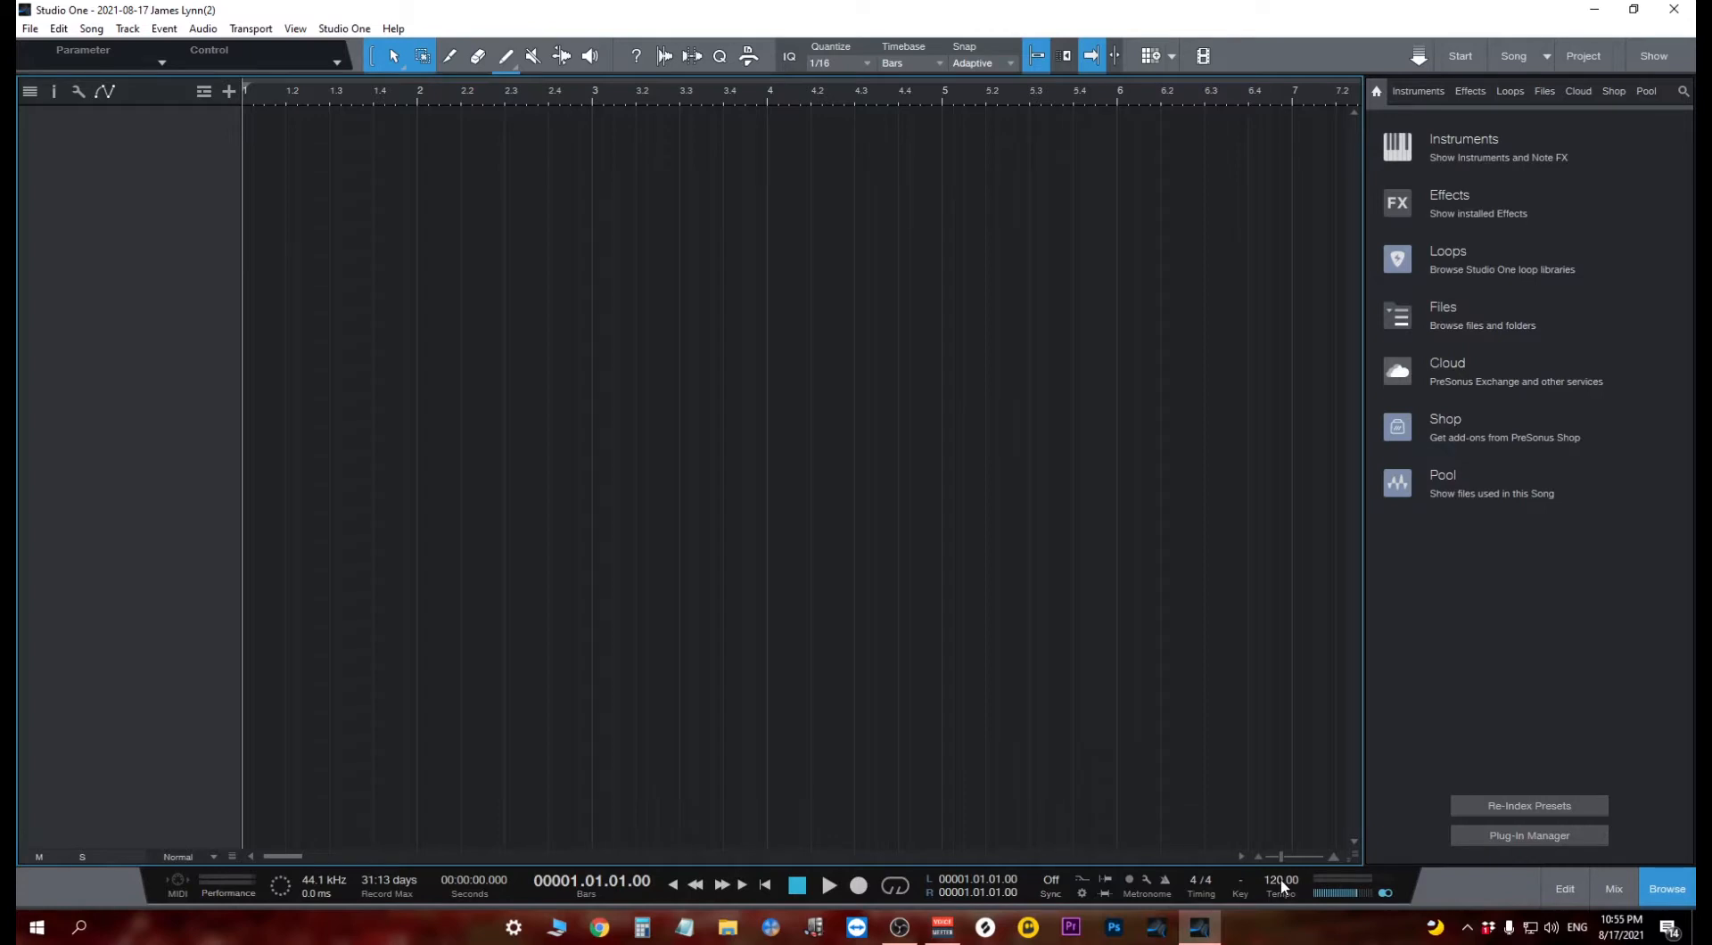
{"action": "left_click_drag", "start_coordinate": [1278, 886], "coordinate": [1292, 848]}
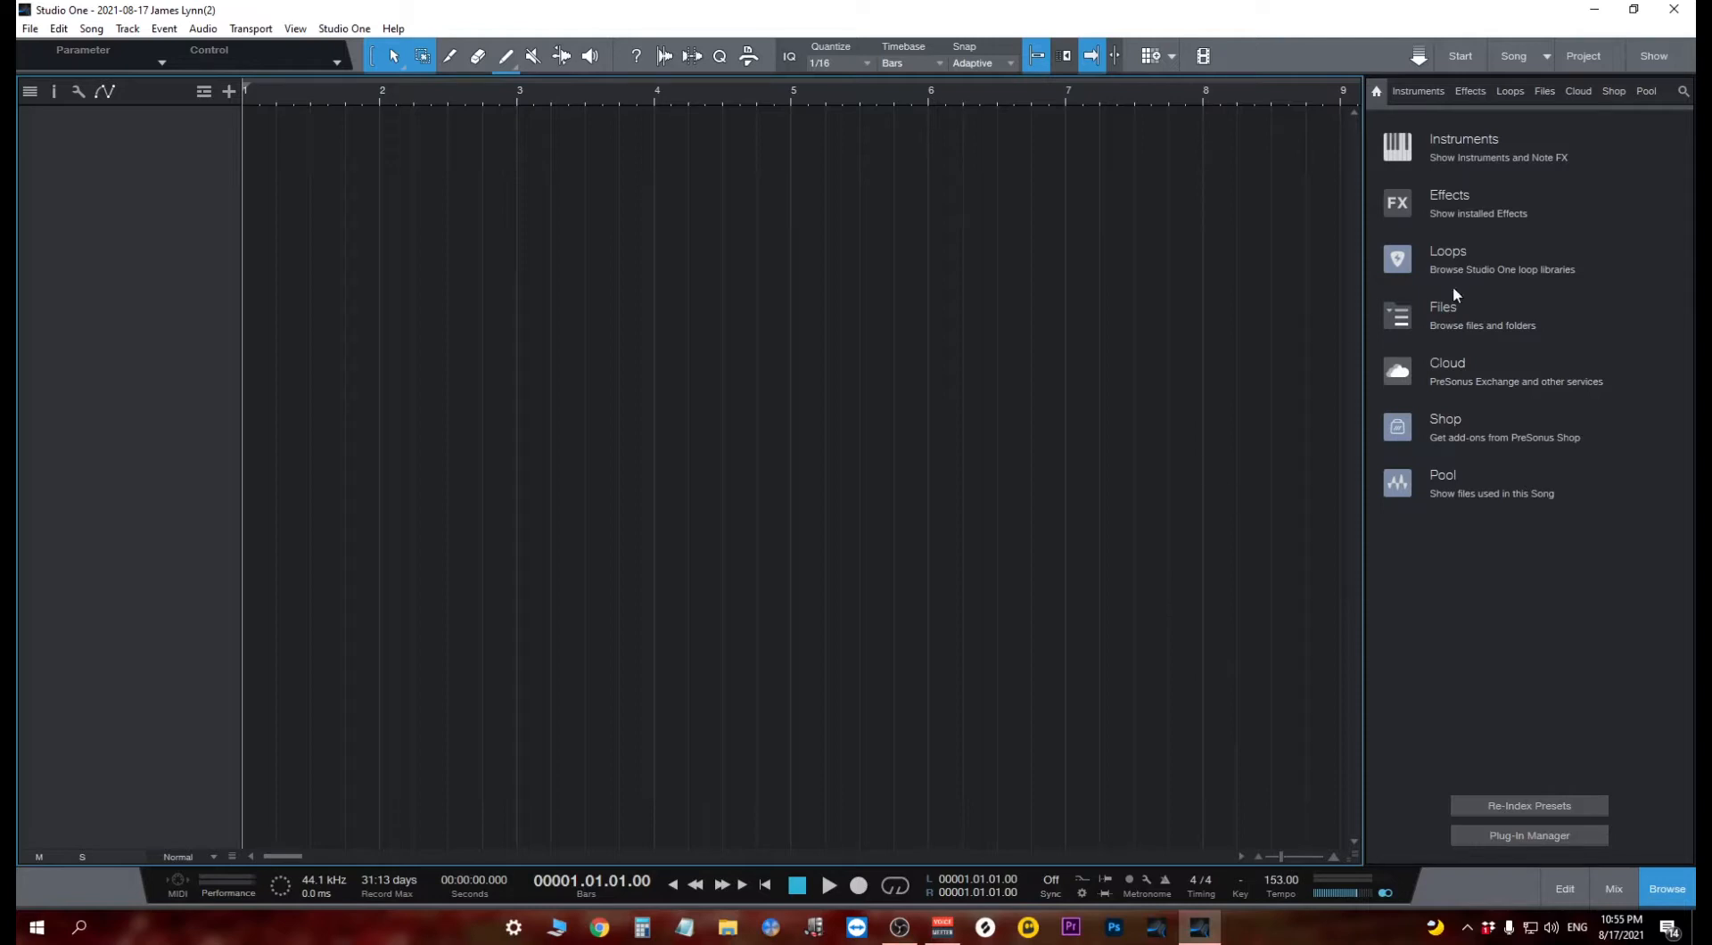
Find the Impact instrument in the browser, add it as a new track and select its C 1 pad.
{"action": "left_click", "coordinate": [1682, 92]}
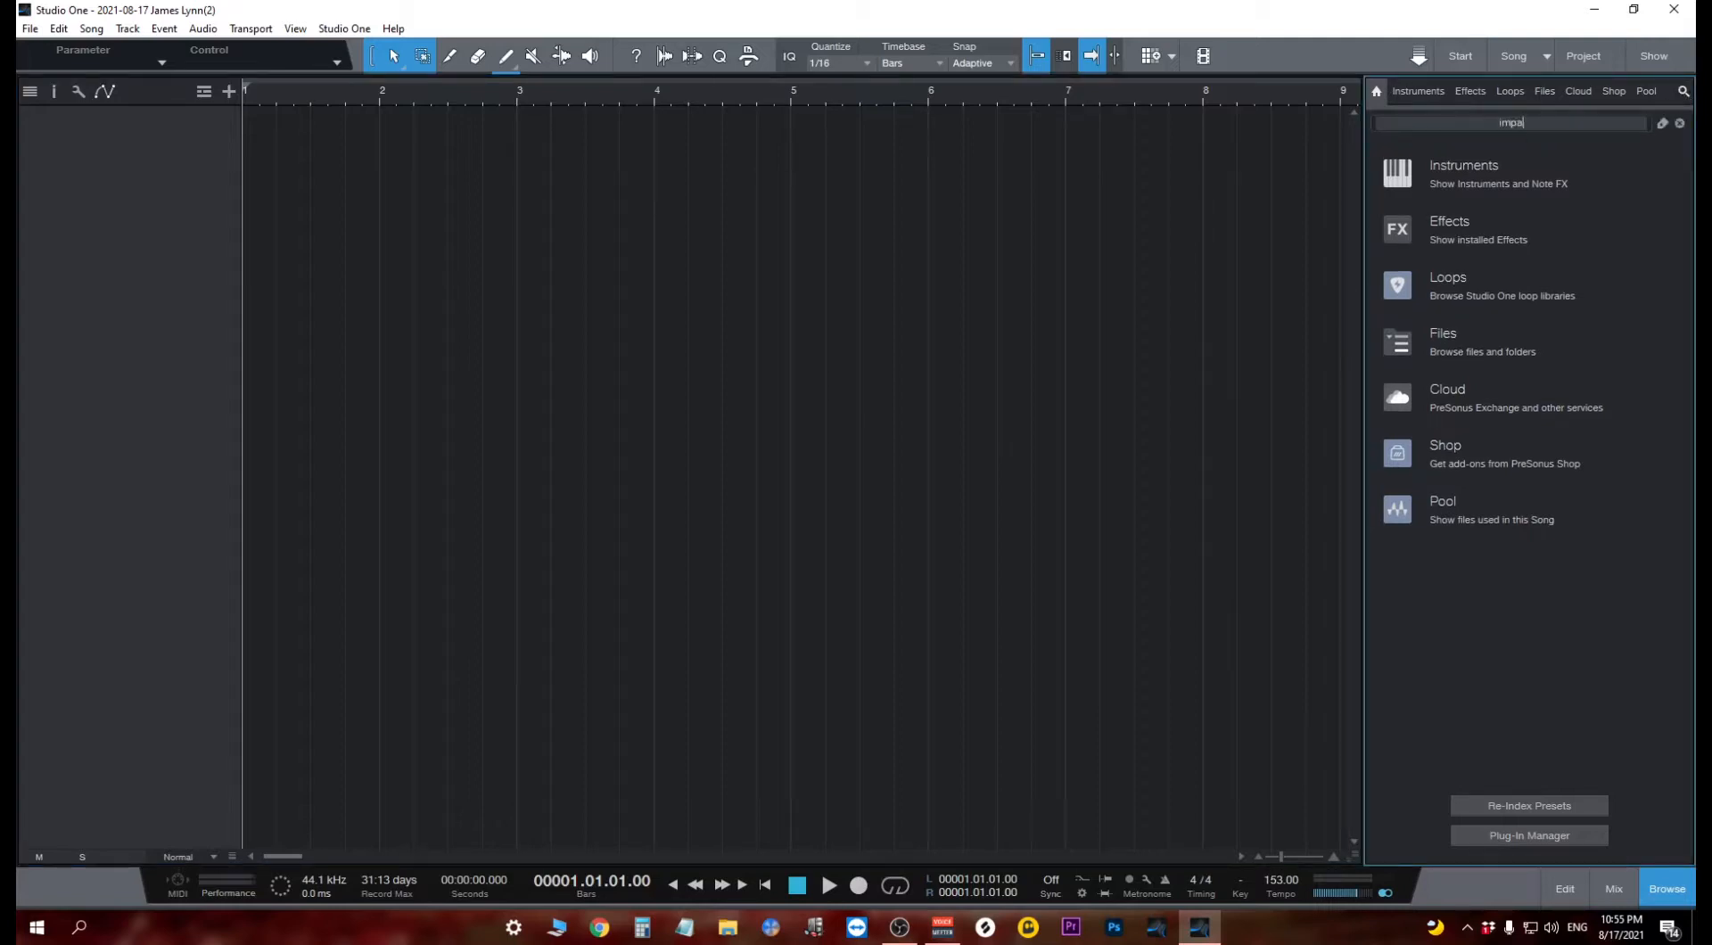
{"action": "left_click_drag", "start_coordinate": [1431, 247], "coordinate": [197, 171]}
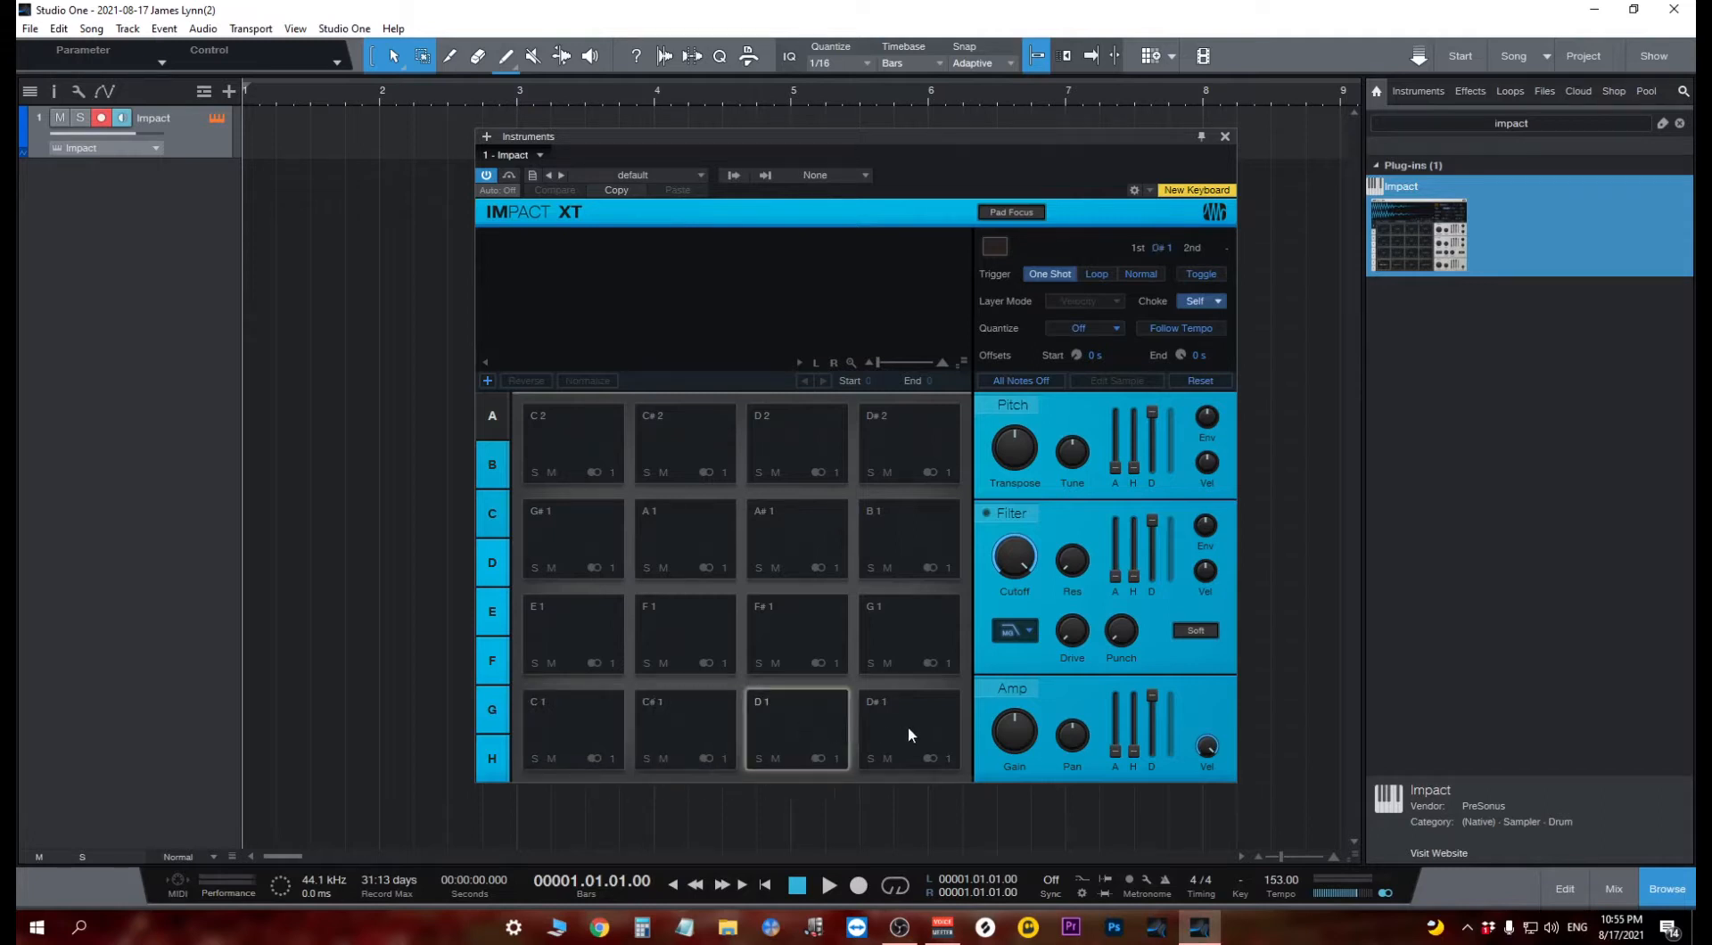
{"action": "left_click", "coordinate": [879, 729]}
{"action": "left_click", "coordinate": [617, 728]}
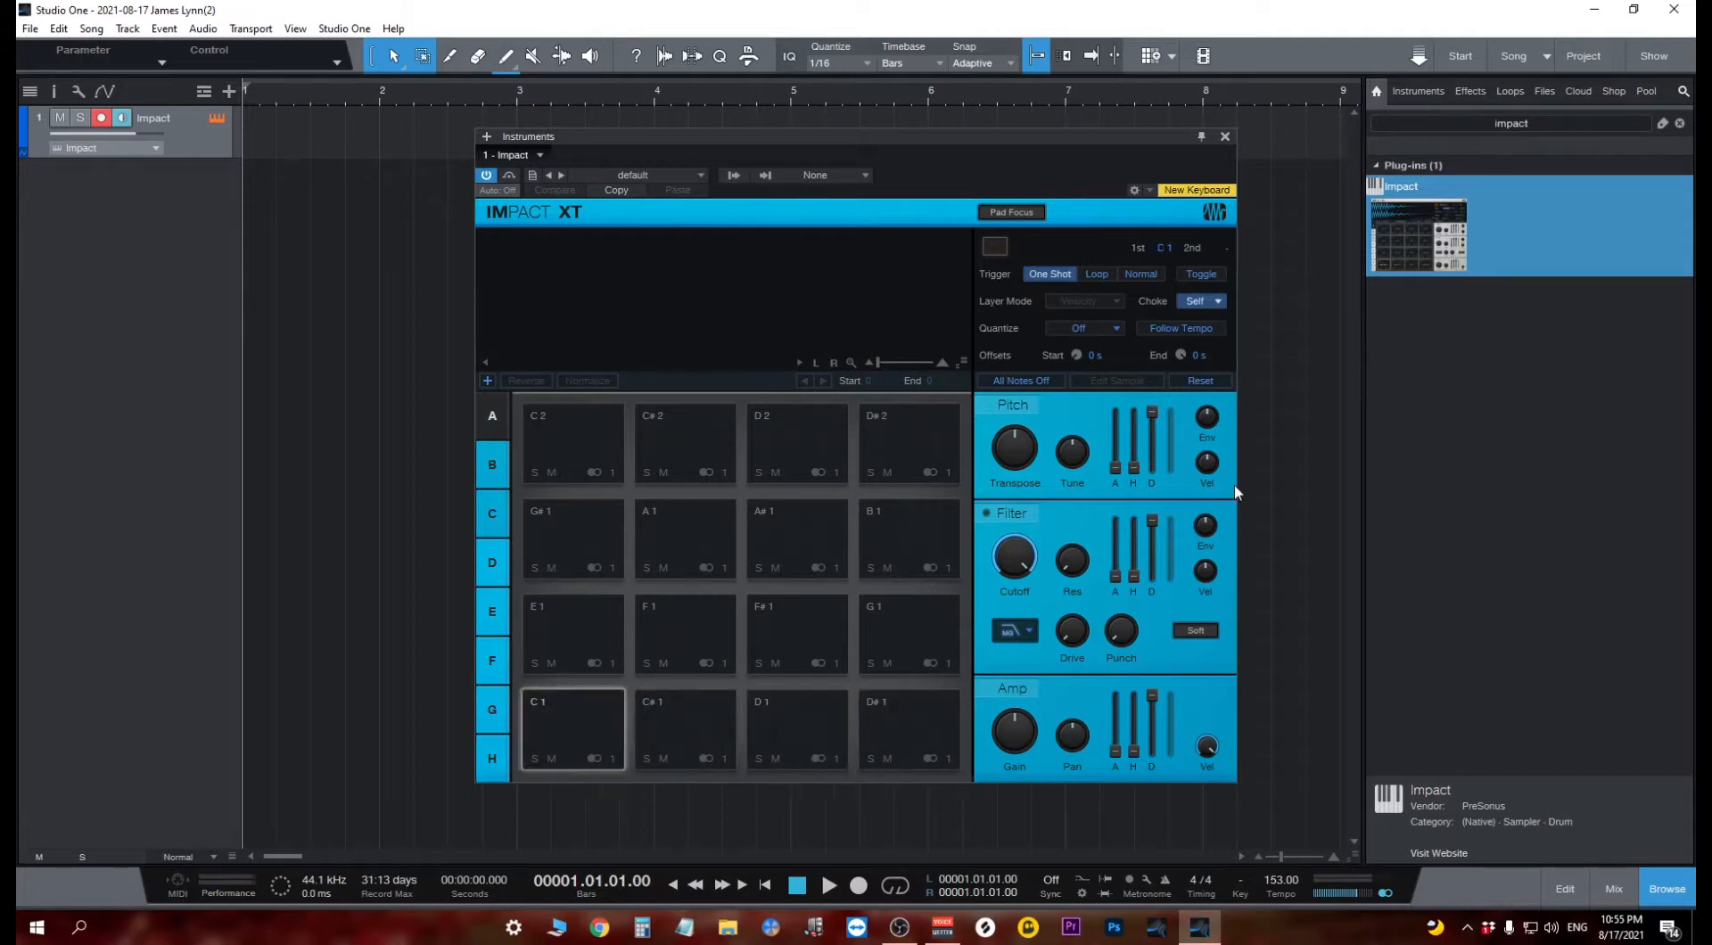
Browse the desktop files to the Kicks folder within Drums - One Shots of the Cymatics 808 Mob Hip-Hop Sample Pack.
{"action": "left_click", "coordinate": [1543, 93]}
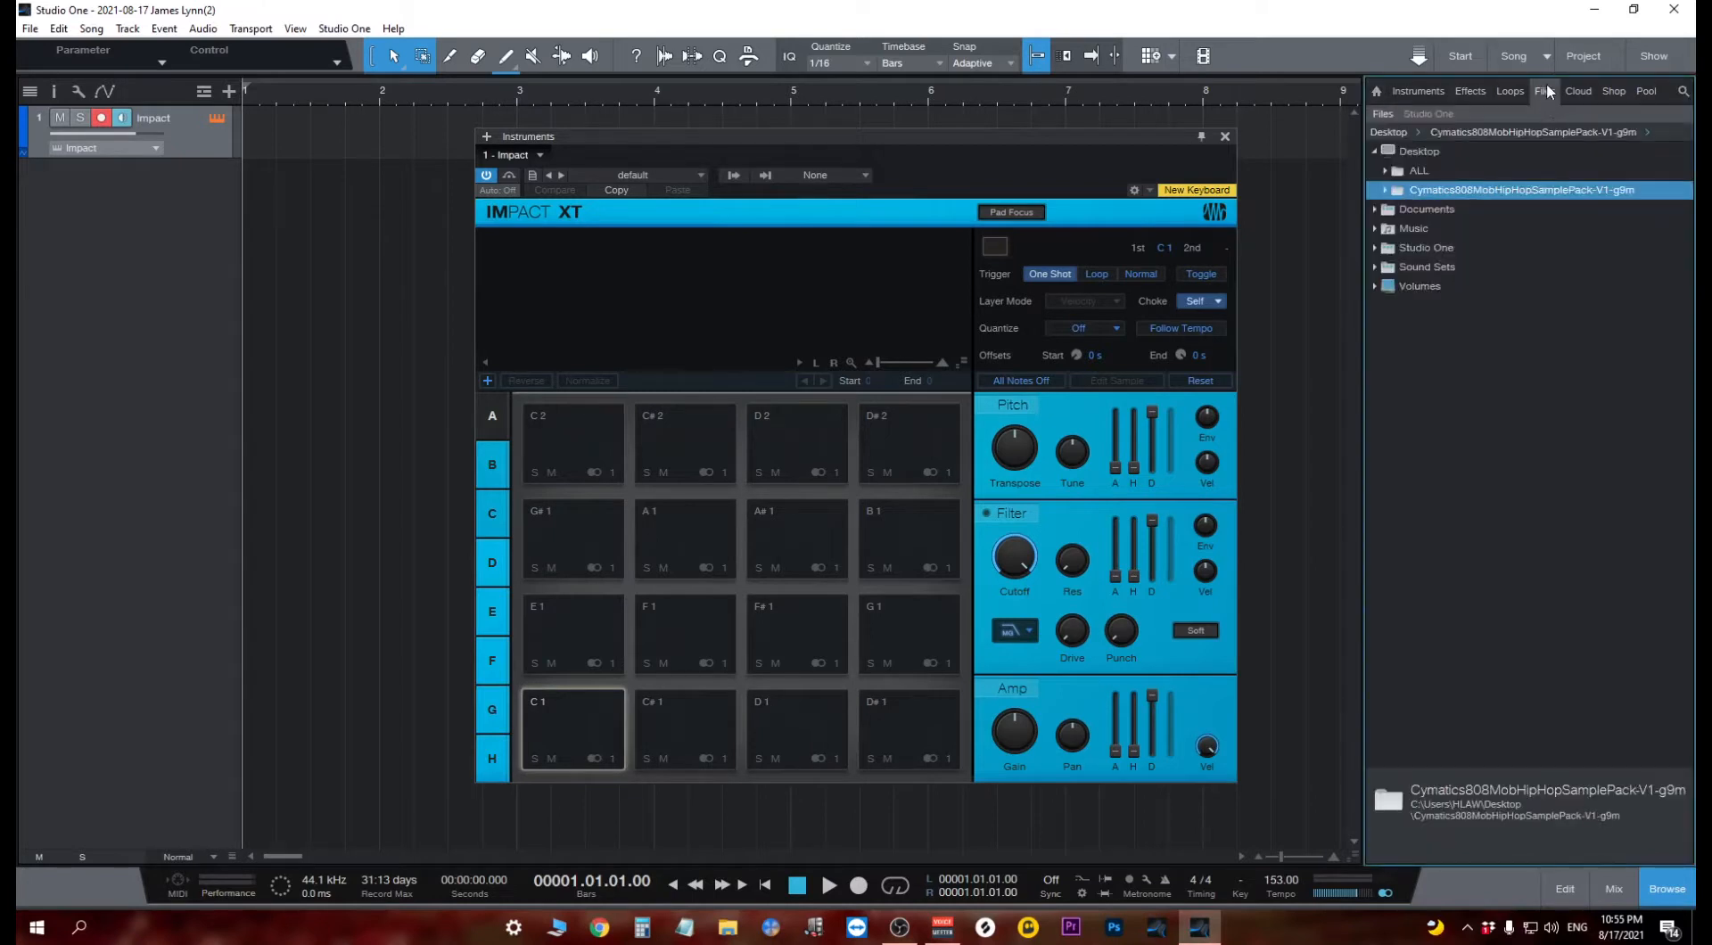
{"action": "left_click", "coordinate": [1374, 150]}
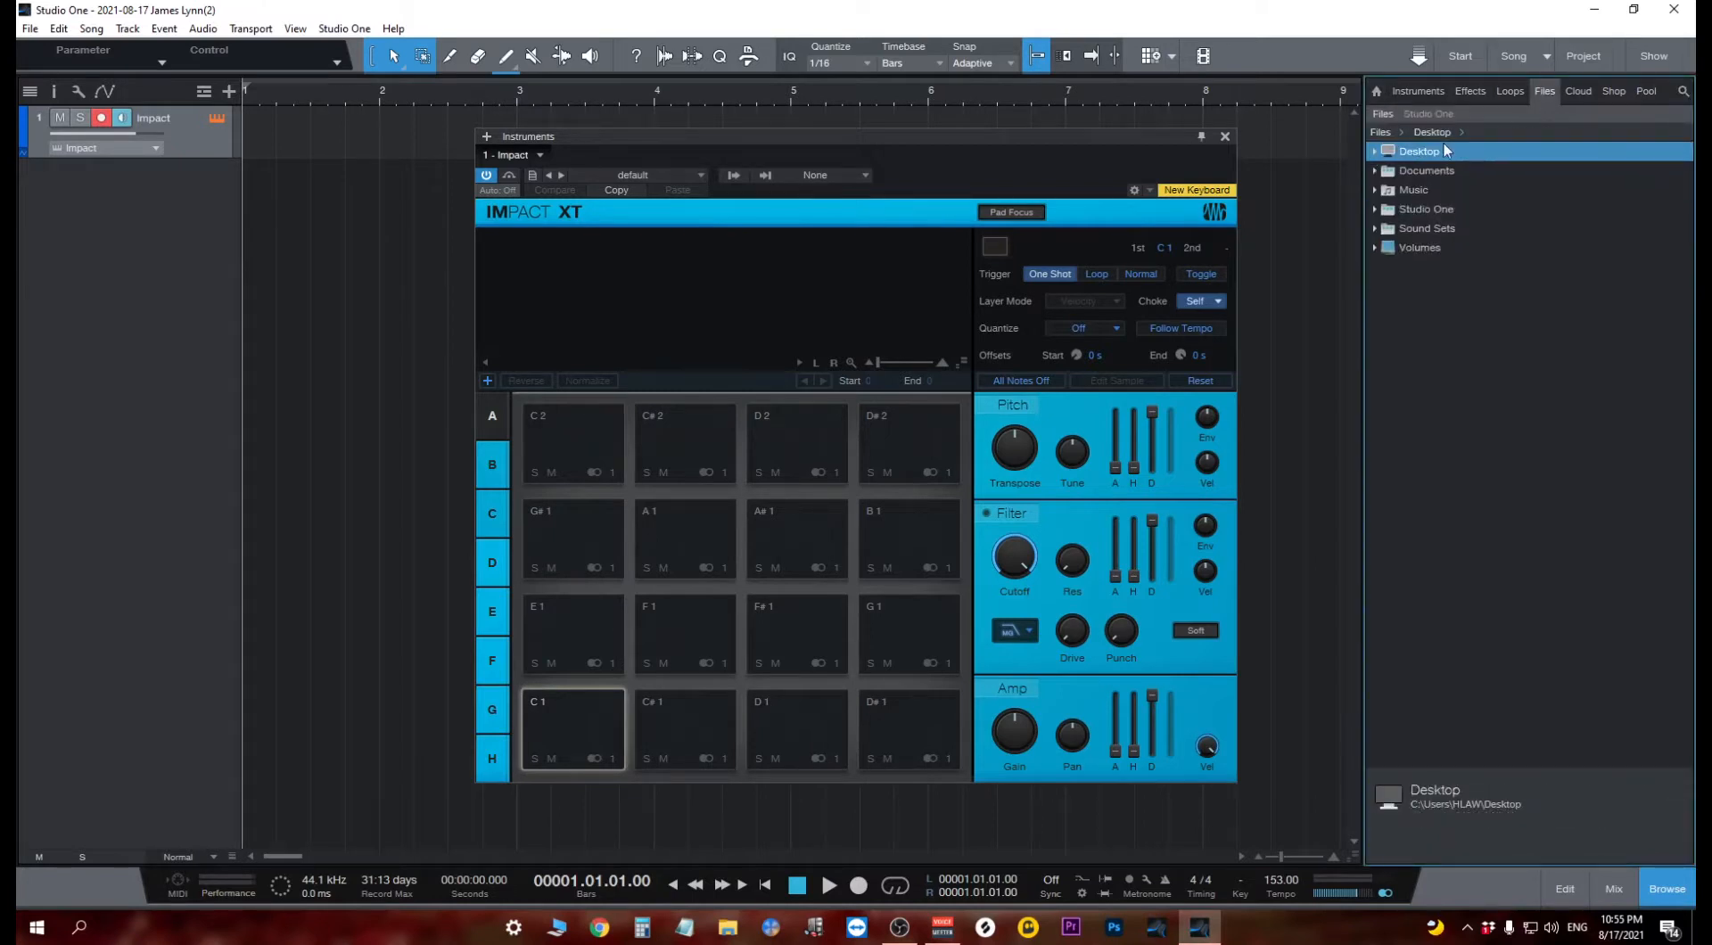
{"action": "left_click", "coordinate": [1376, 152]}
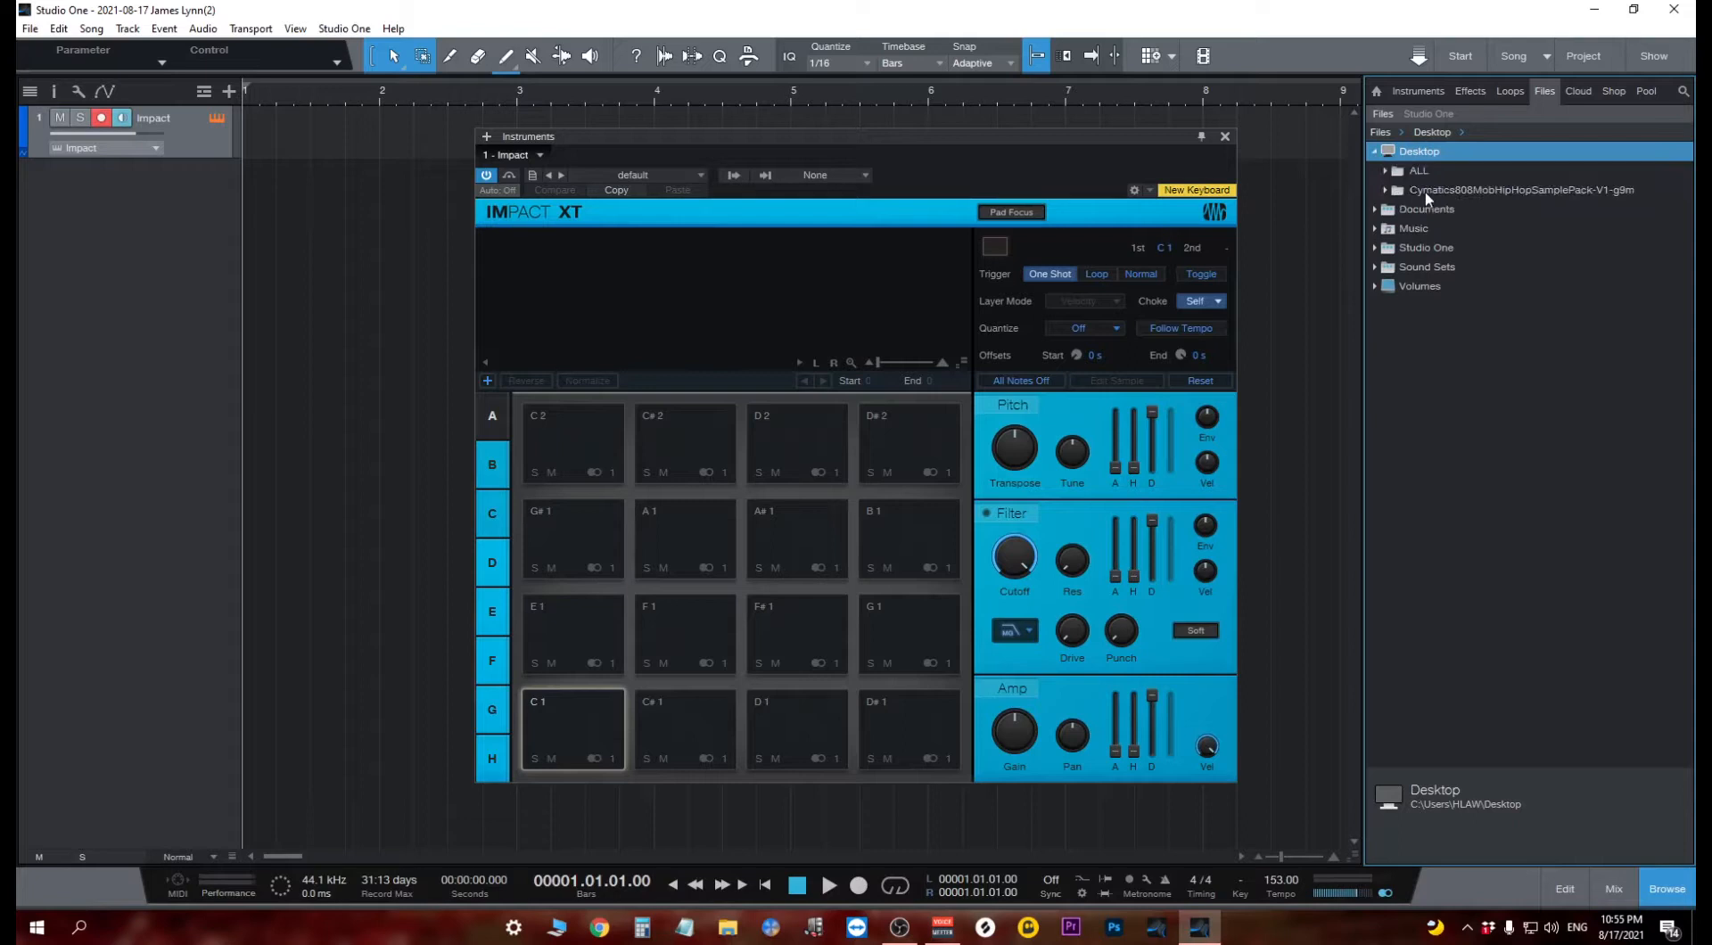
{"action": "left_click", "coordinate": [1427, 190]}
{"action": "left_click", "coordinate": [1436, 209]}
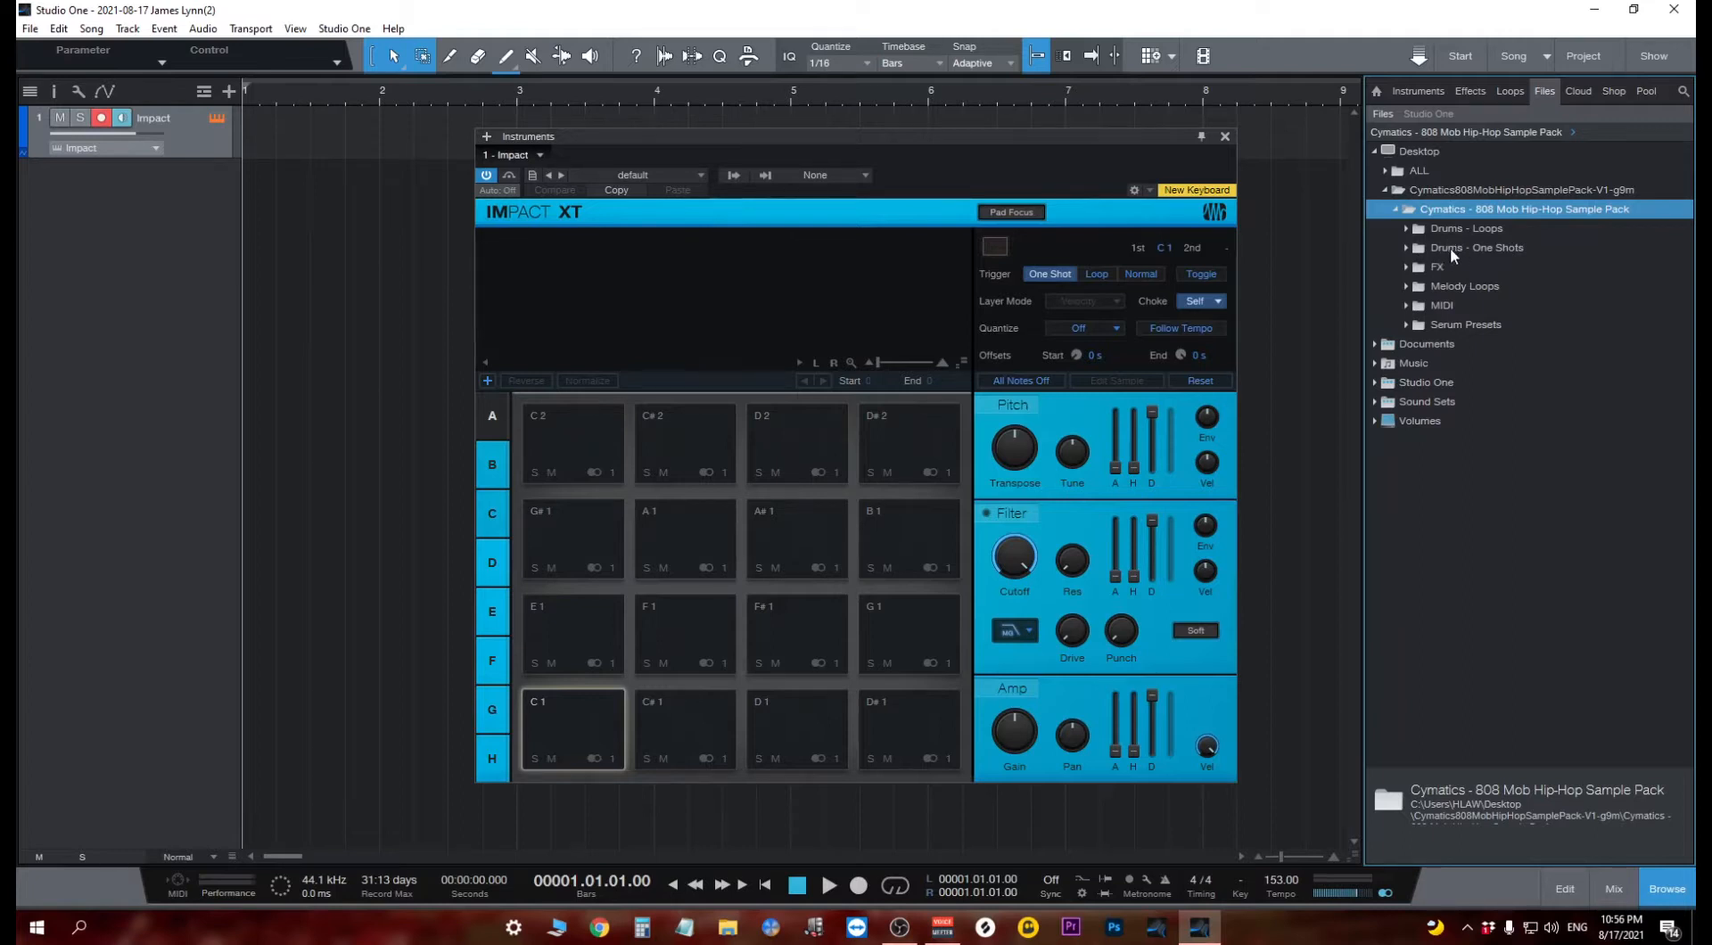
{"action": "left_click", "coordinate": [1451, 248]}
{"action": "left_click", "coordinate": [1458, 326]}
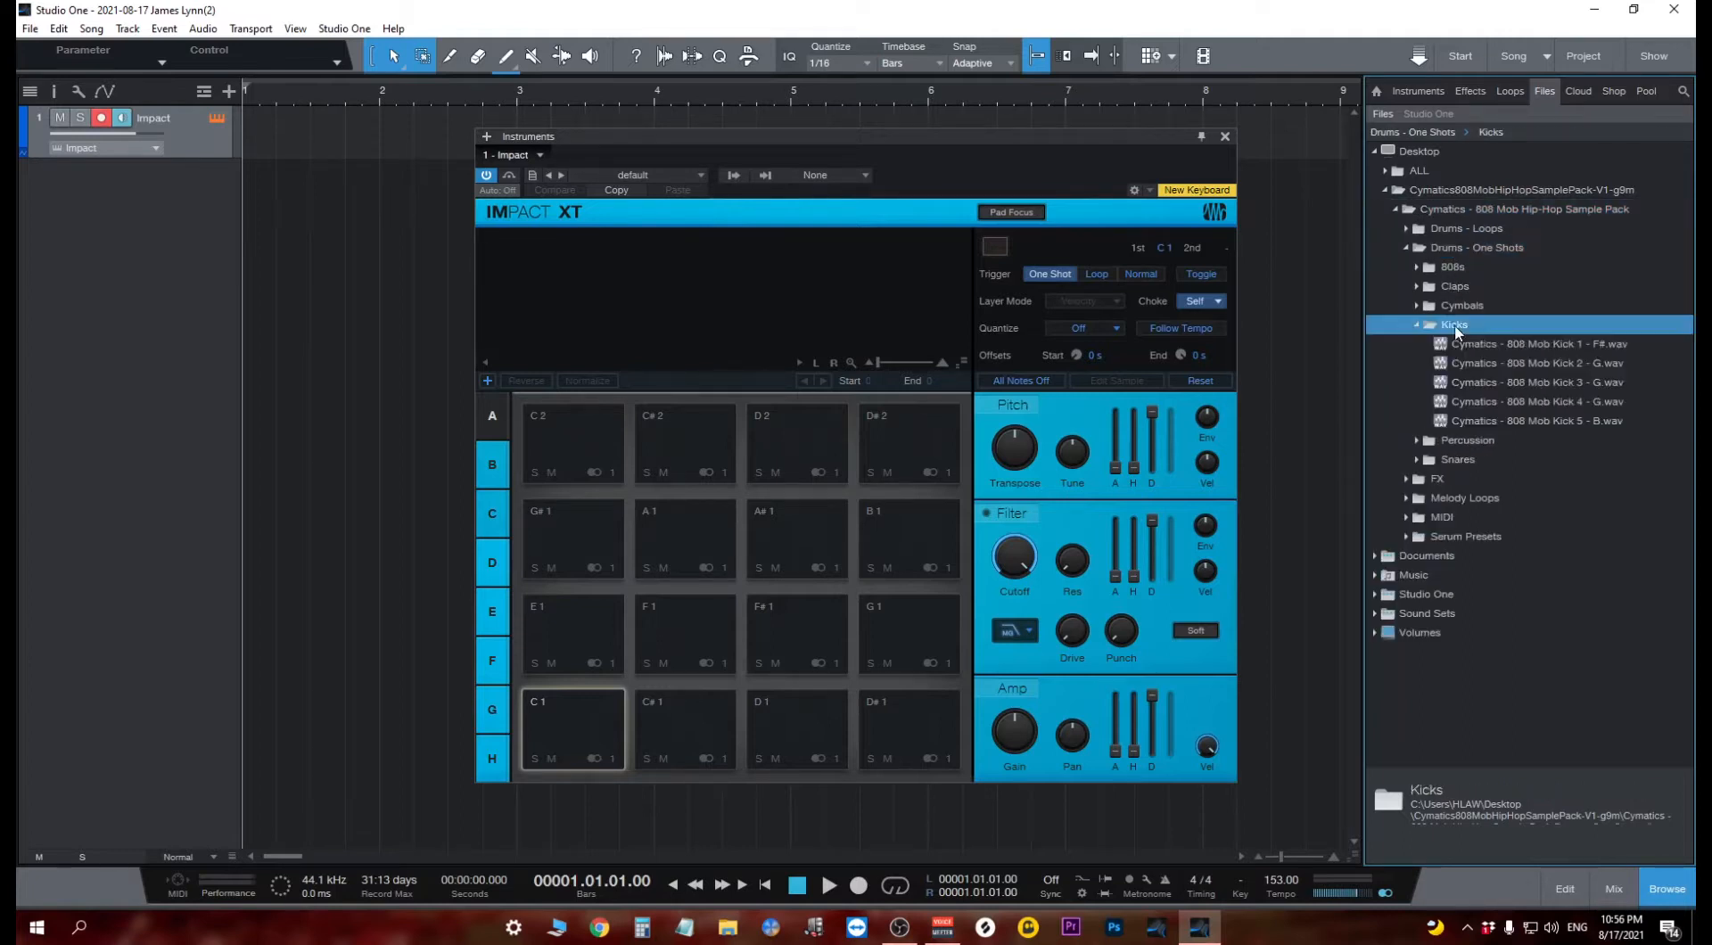
Audition the first three kick samples, load 808 Mob Kick 2 onto pad C 1 and collapse the Kicks folder.
{"action": "left_click", "coordinate": [1500, 343]}
{"action": "left_click", "coordinate": [1504, 363]}
{"action": "left_click", "coordinate": [1507, 382]}
{"action": "left_click", "coordinate": [1518, 364]}
{"action": "left_click_drag", "start_coordinate": [1536, 363], "coordinate": [591, 731]}
{"action": "left_click", "coordinate": [1418, 326]}
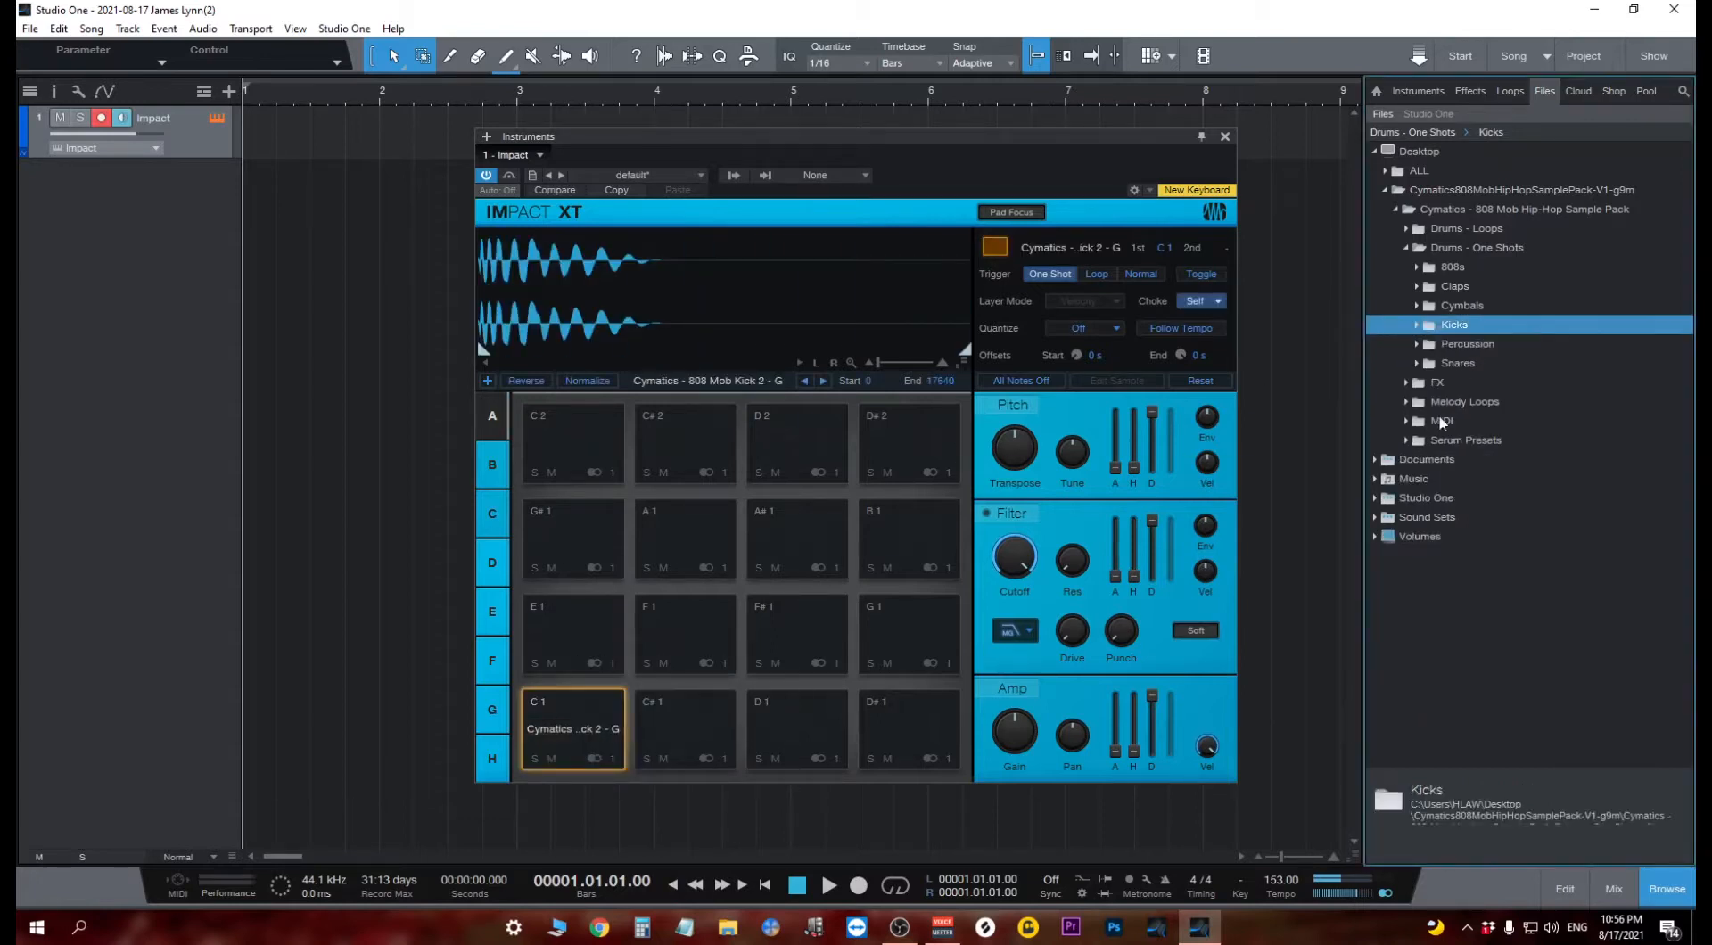
Audition samples in the Claps folder, load 808 Mob Clap 5 onto pad C# 1 and collapse the folder.
{"action": "double_click", "coordinate": [1469, 286]}
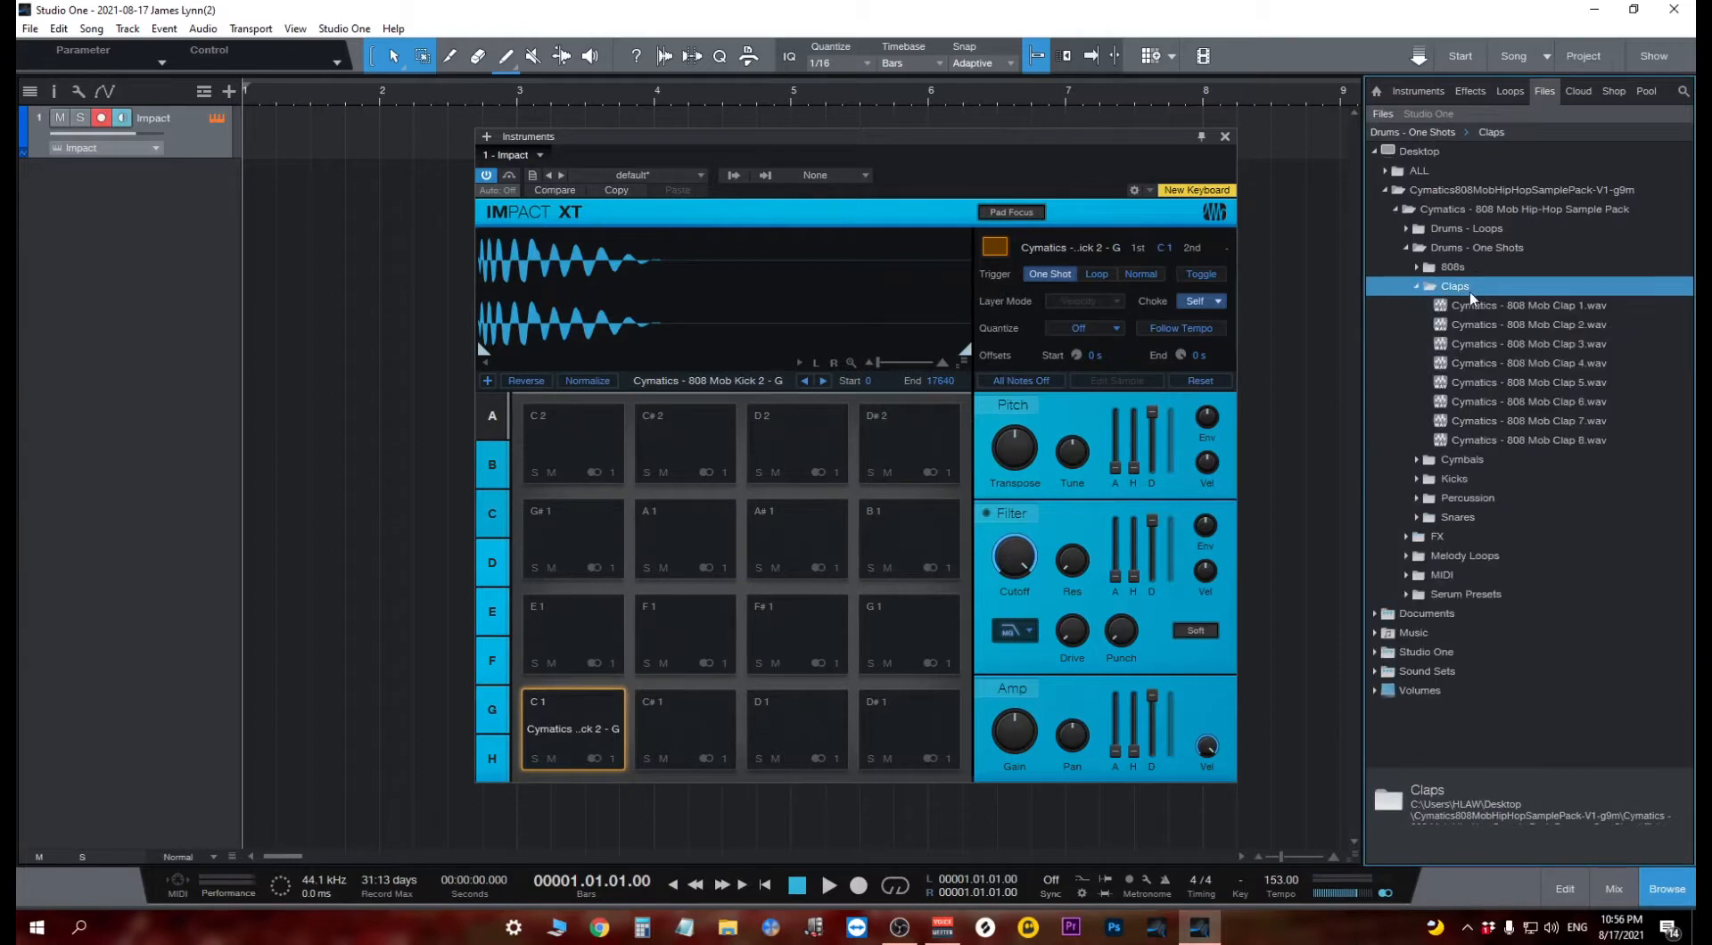
{"action": "left_click", "coordinate": [1501, 326]}
{"action": "left_click", "coordinate": [1502, 345]}
{"action": "left_click", "coordinate": [1498, 363]}
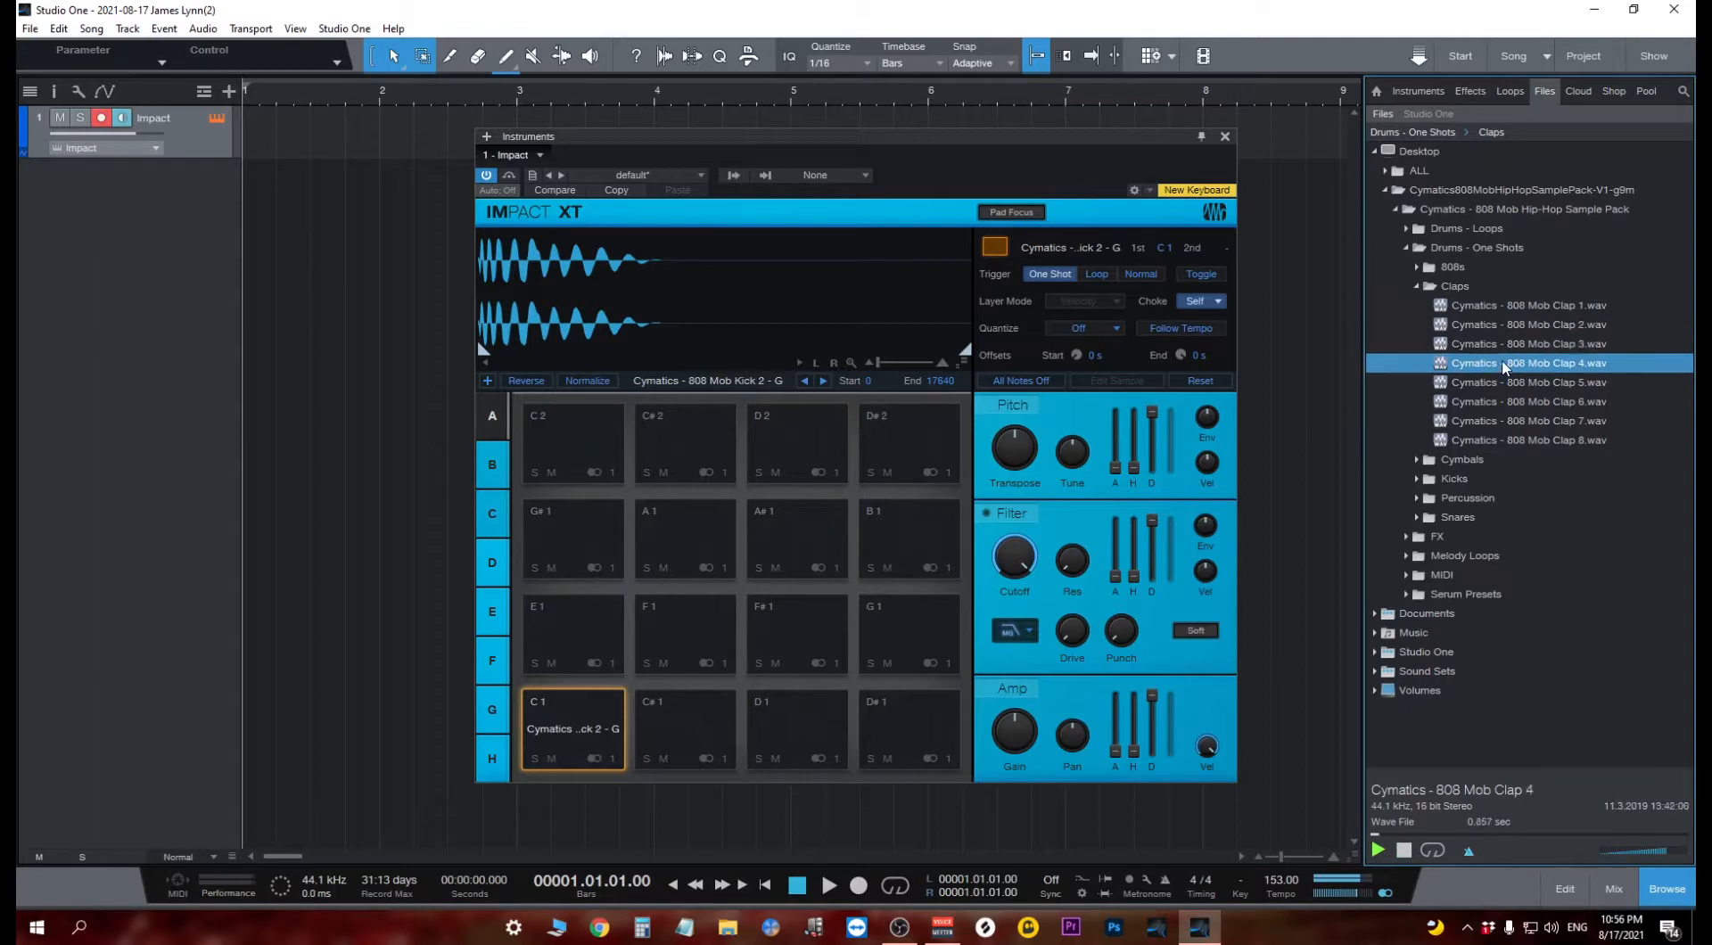
{"action": "left_click", "coordinate": [1513, 383]}
{"action": "left_click_drag", "start_coordinate": [1514, 383], "coordinate": [727, 724]}
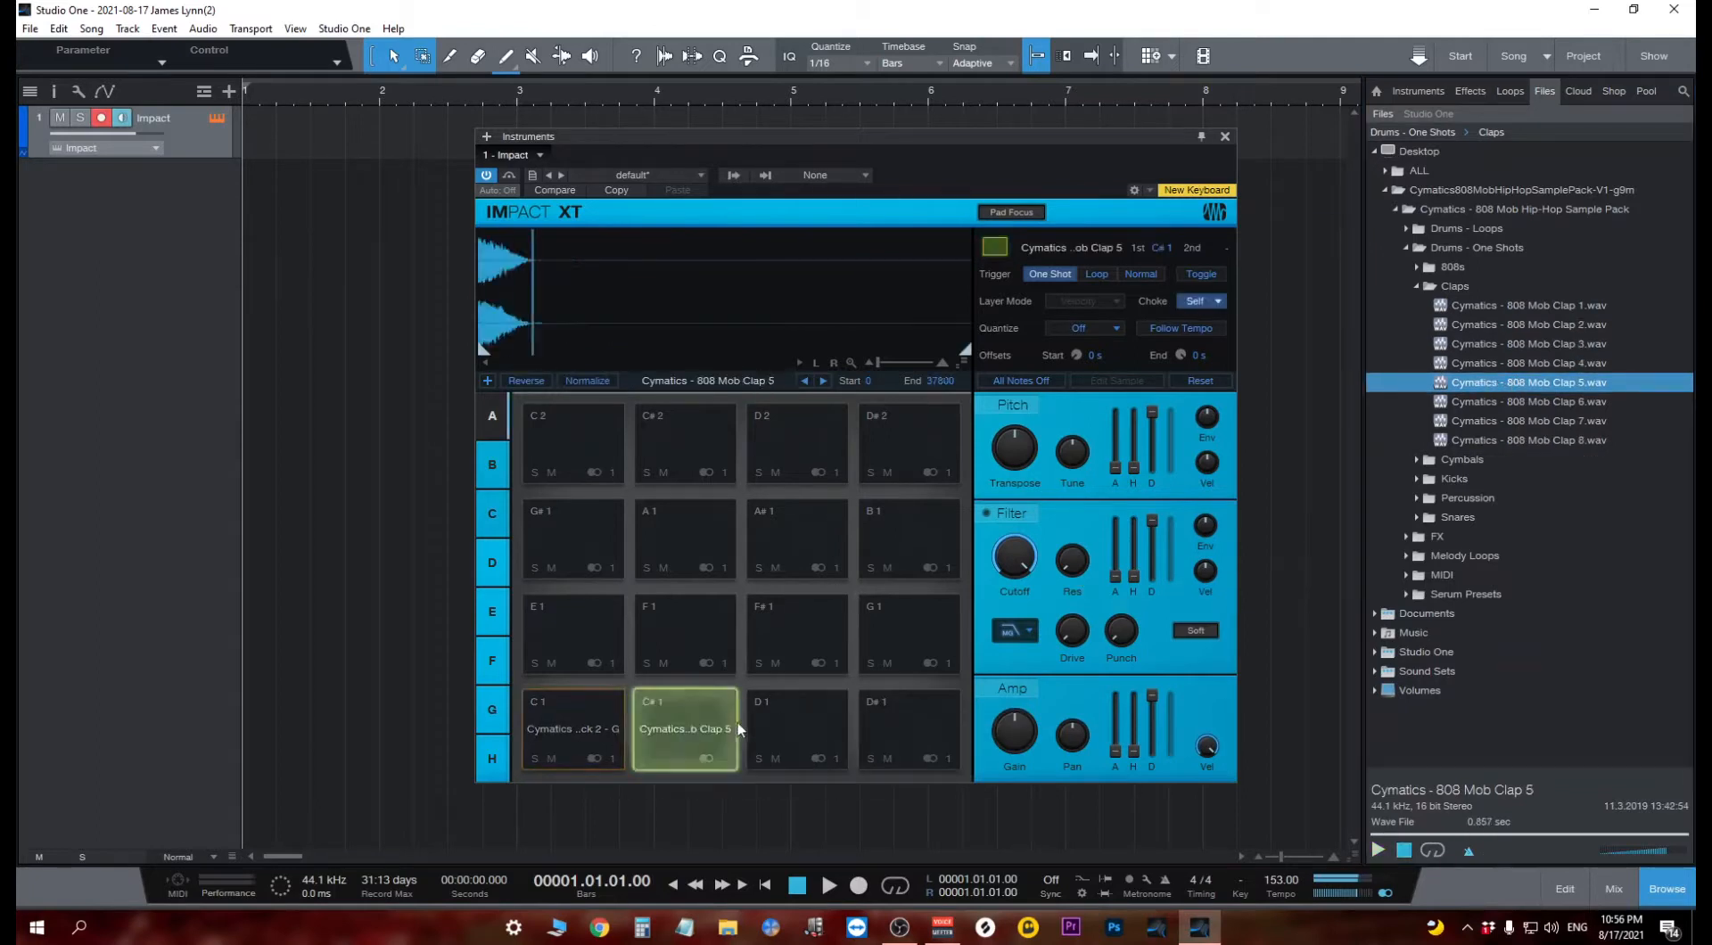
{"action": "left_click", "coordinate": [1417, 286]}
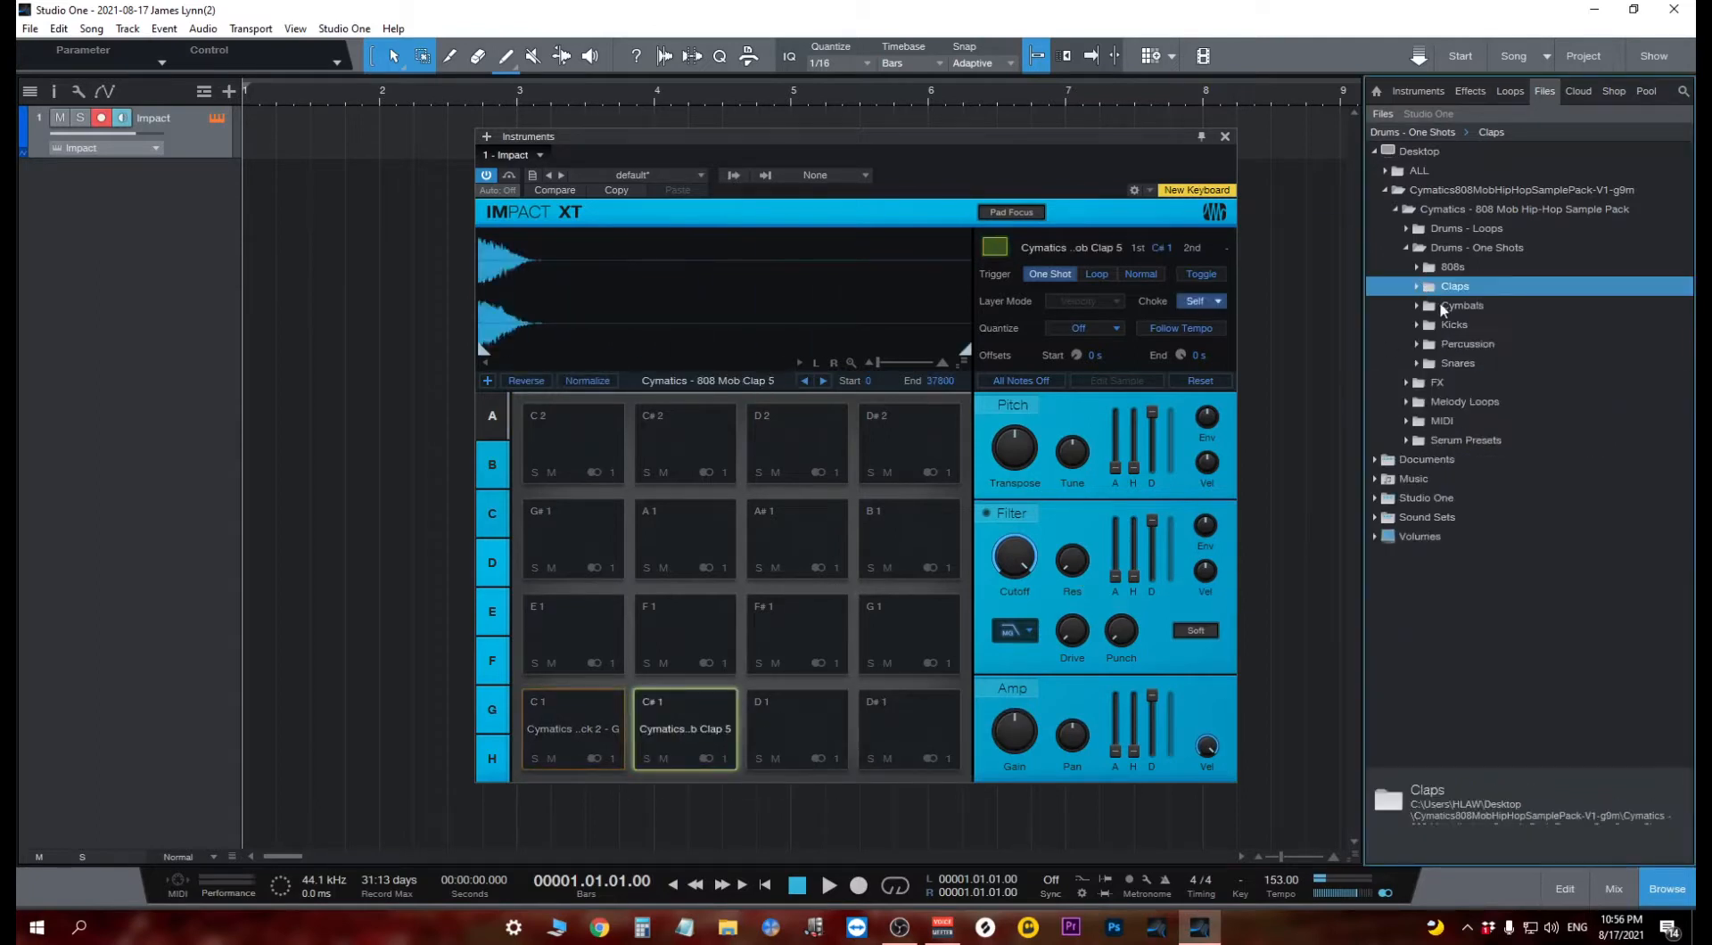
Audition the closed hi-hats in the Cymbals folder and load 808 Mob Closed Hihat 3 onto pad D 1.
{"action": "double_click", "coordinate": [1454, 306]}
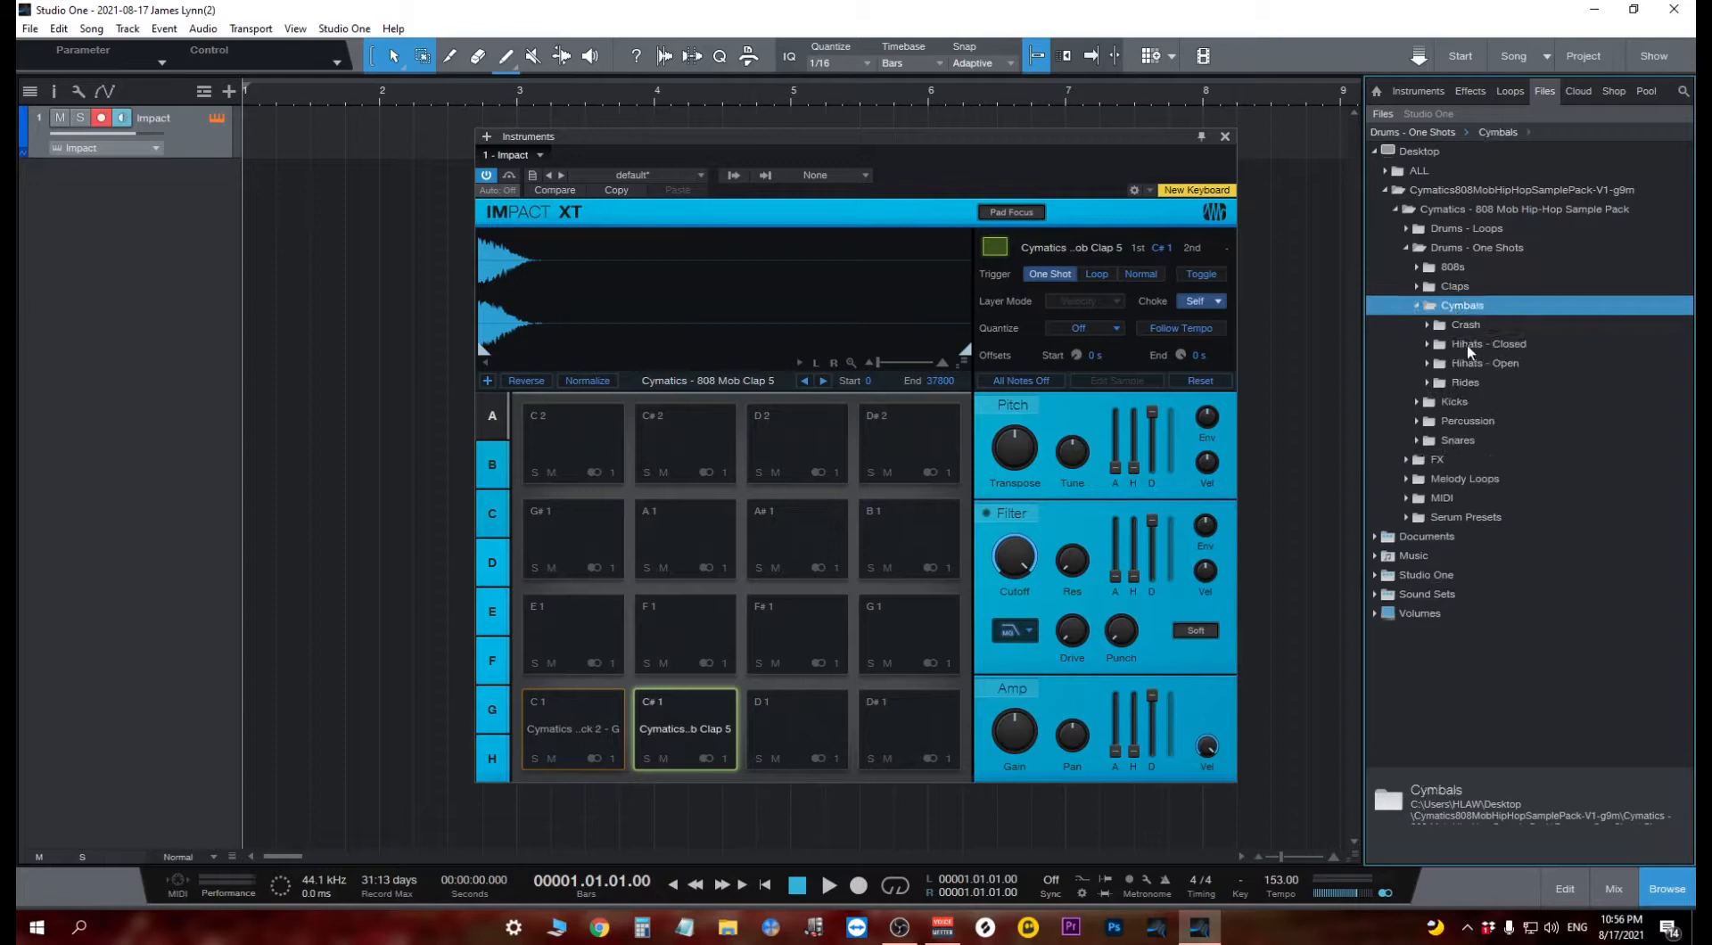
{"action": "double_click", "coordinate": [1476, 345]}
{"action": "left_click", "coordinate": [1507, 363]}
{"action": "left_click", "coordinate": [1505, 383]}
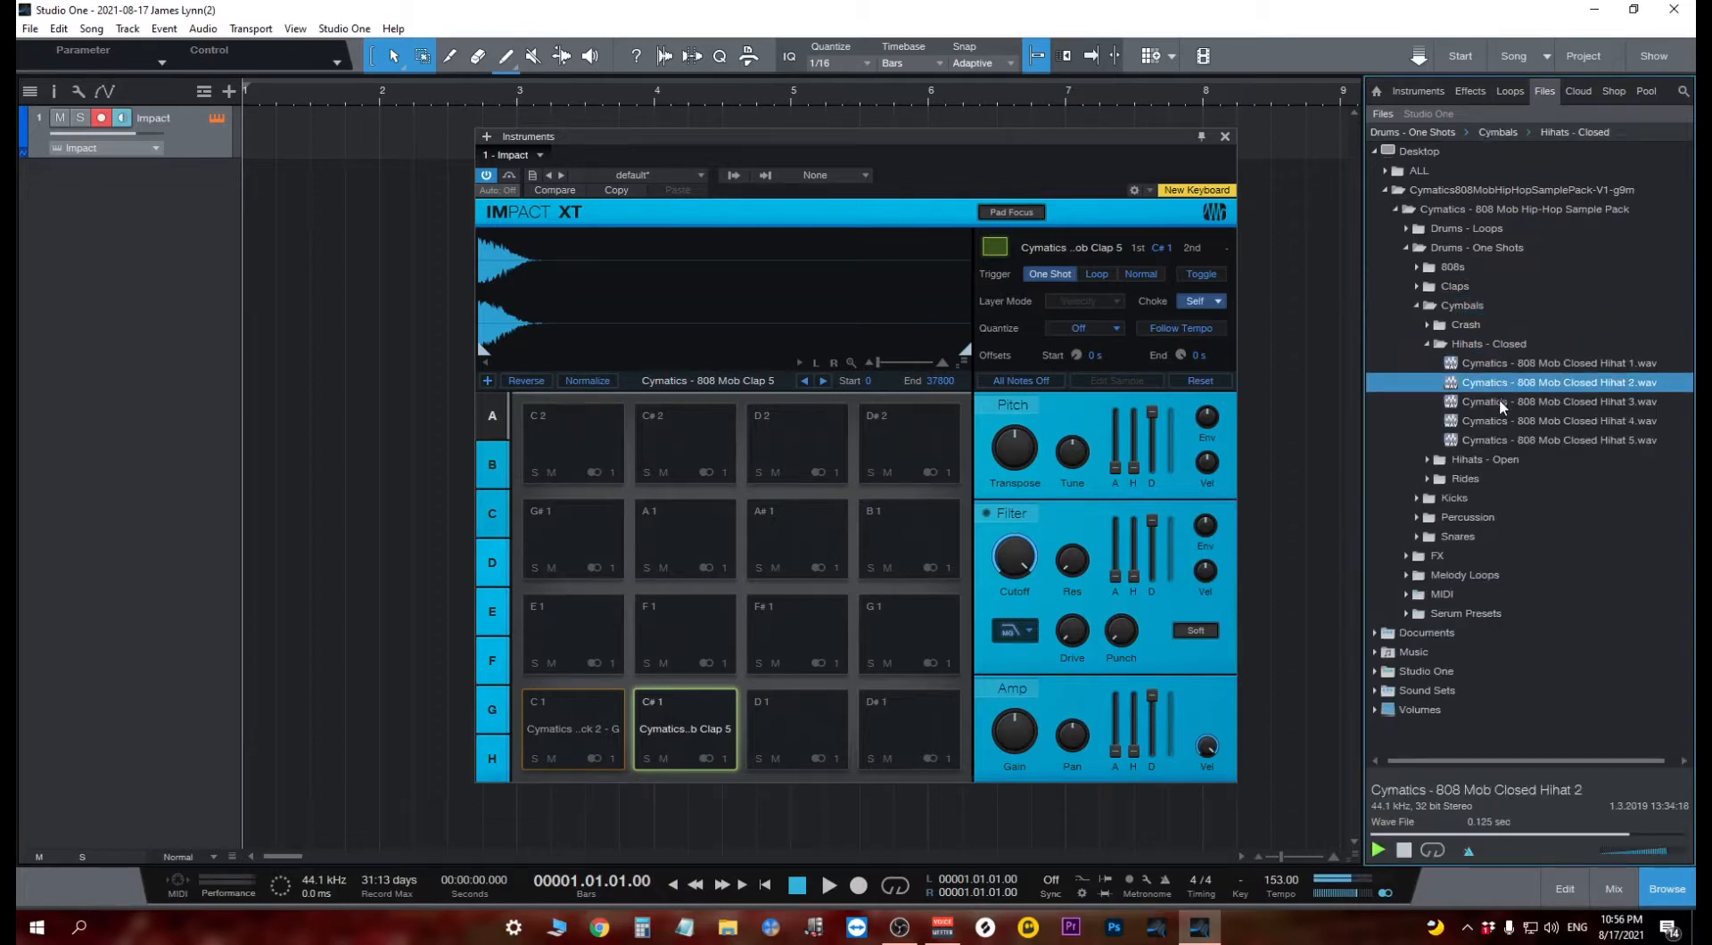
{"action": "left_click", "coordinate": [1502, 402]}
{"action": "left_click_drag", "start_coordinate": [1529, 406], "coordinate": [779, 735]}
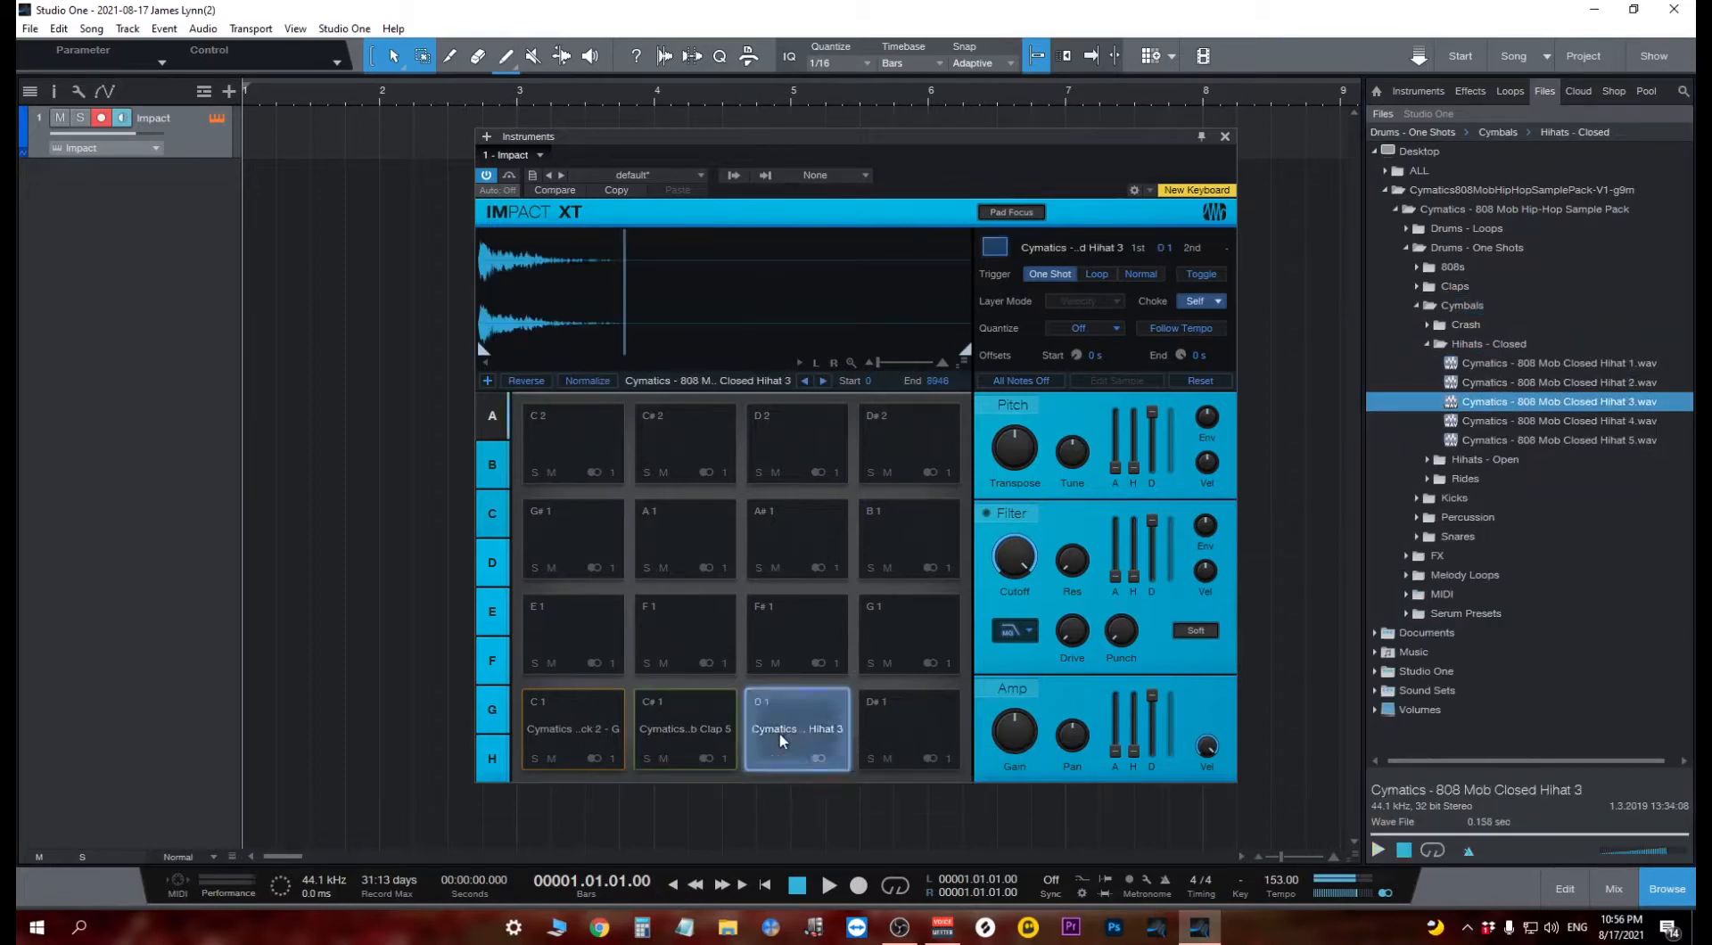
{"action": "left_click", "coordinate": [1430, 344]}
Audition the open hi-hats, load 808 Mob Open Hihat 1 onto pad D# 1 and collapse the Cymbals folder.
{"action": "double_click", "coordinate": [1470, 364]}
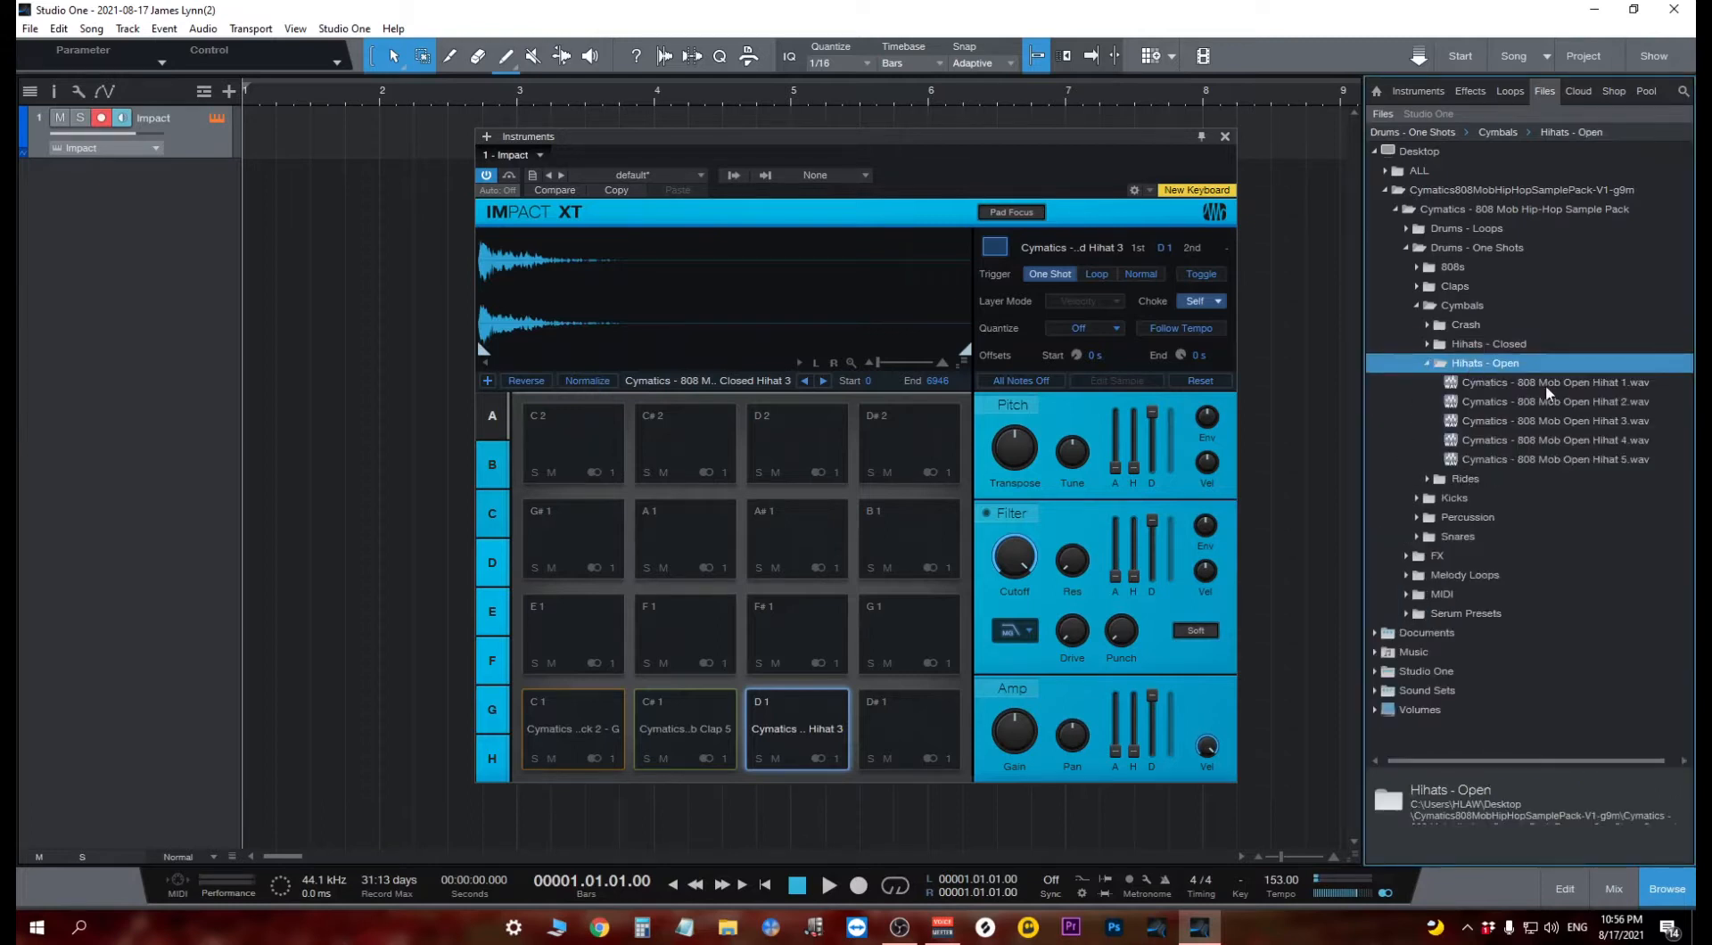
{"action": "left_click", "coordinate": [1534, 386]}
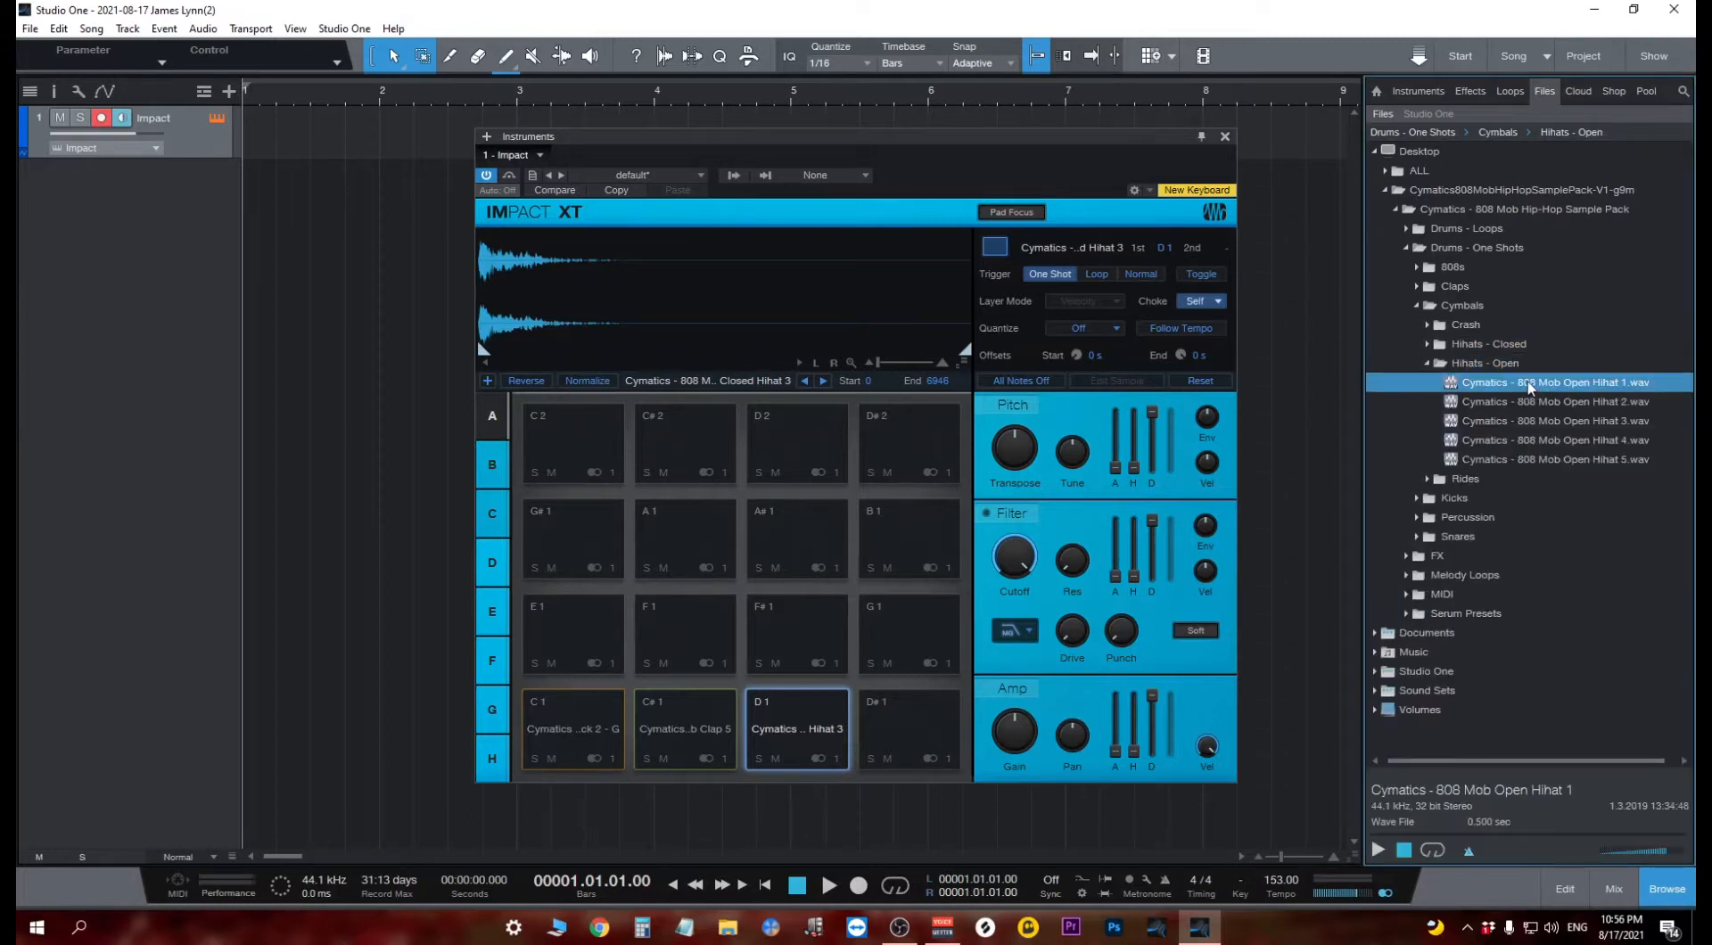
{"action": "left_click", "coordinate": [1529, 403]}
{"action": "left_click", "coordinate": [1534, 384]}
{"action": "left_click_drag", "start_coordinate": [1534, 384], "coordinate": [883, 715]}
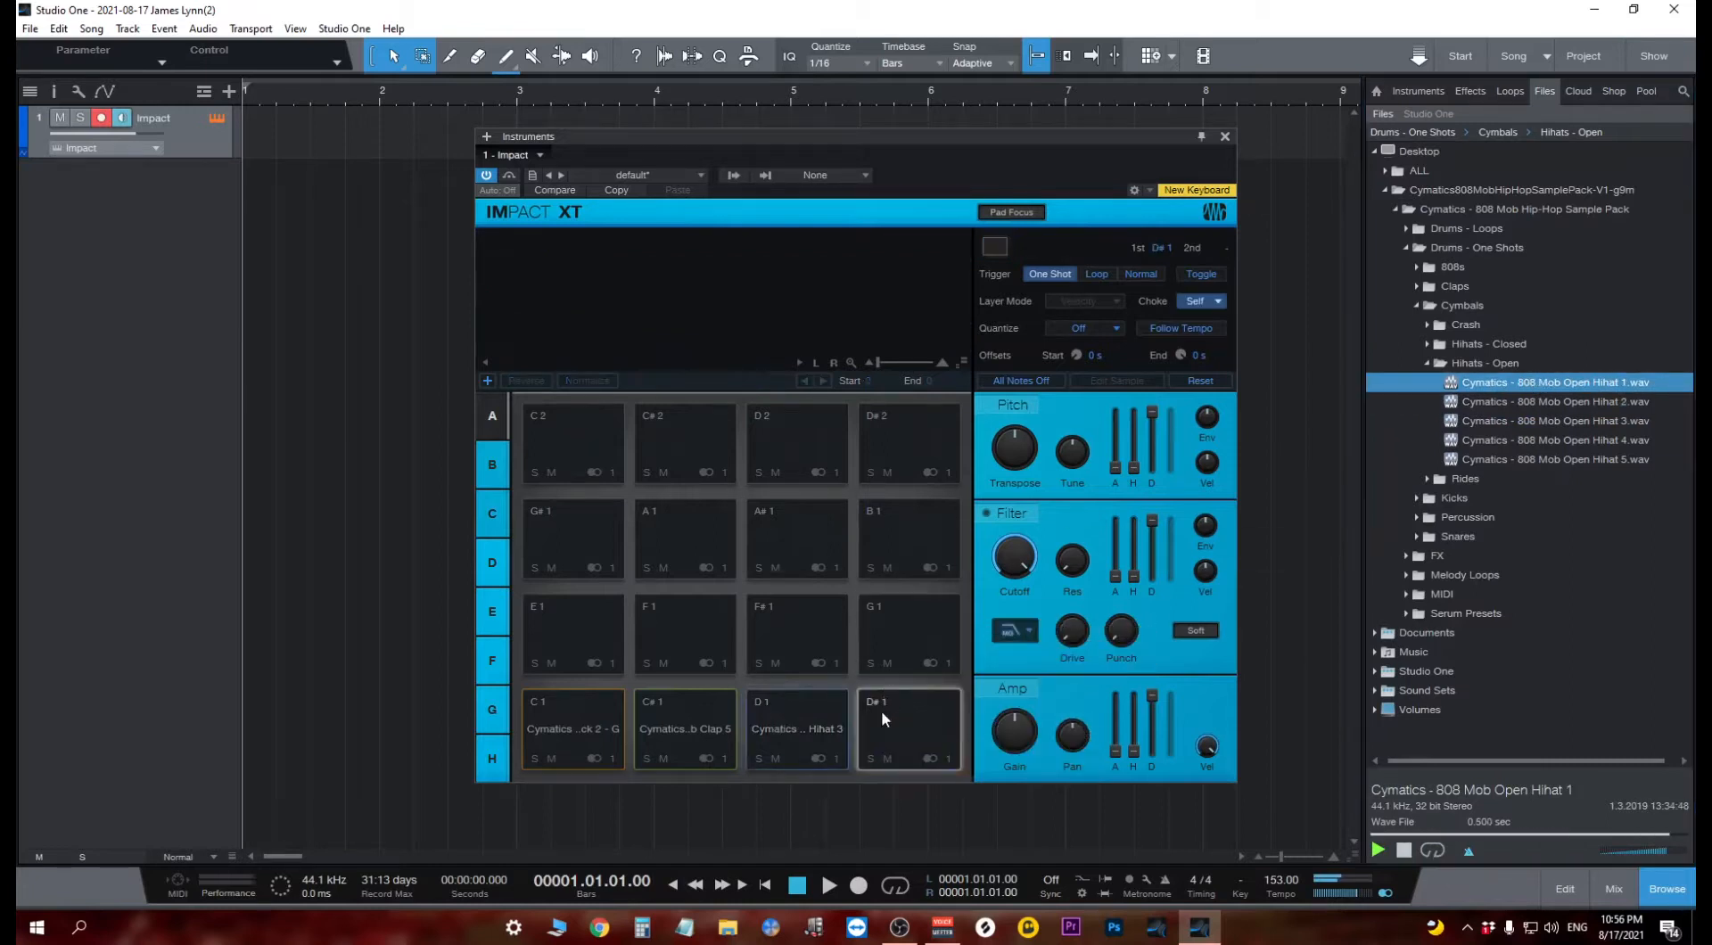
{"action": "left_click", "coordinate": [1416, 306]}
Load 808 Mob Percussion 10 onto pad G 1 and Percussion 11 onto pad F# 1, and audition both pads.
{"action": "double_click", "coordinate": [1471, 346]}
{"action": "left_click", "coordinate": [1529, 365]}
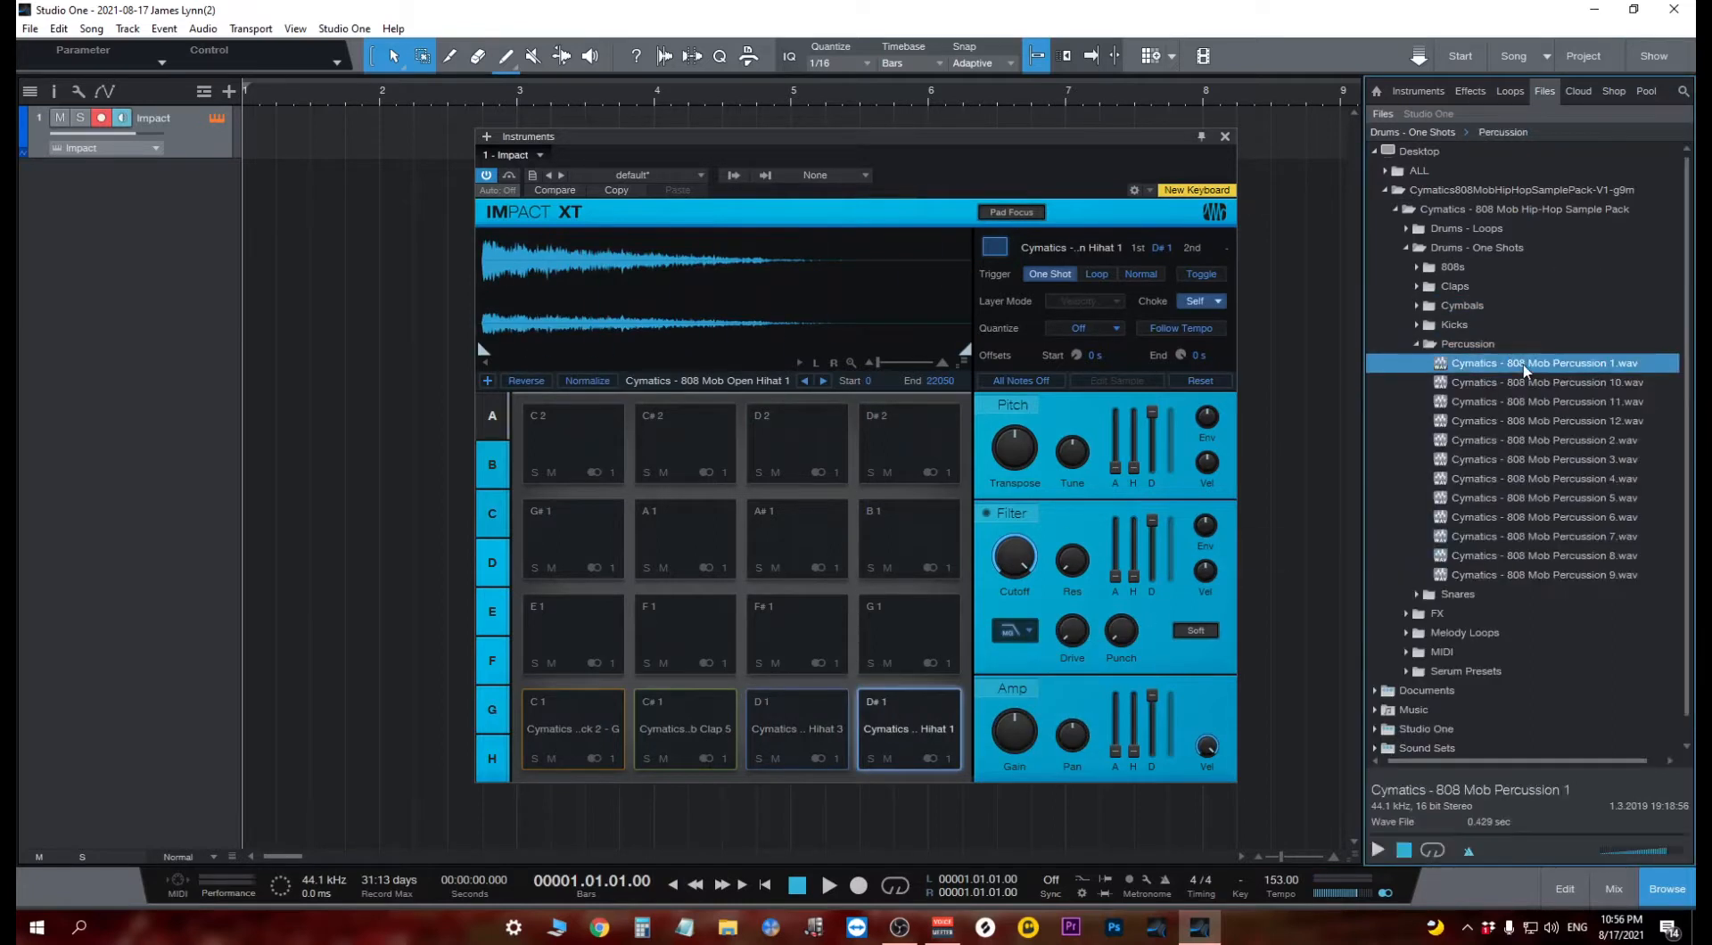
{"action": "left_click", "coordinate": [1543, 385]}
{"action": "left_click_drag", "start_coordinate": [1543, 385], "coordinate": [915, 635]}
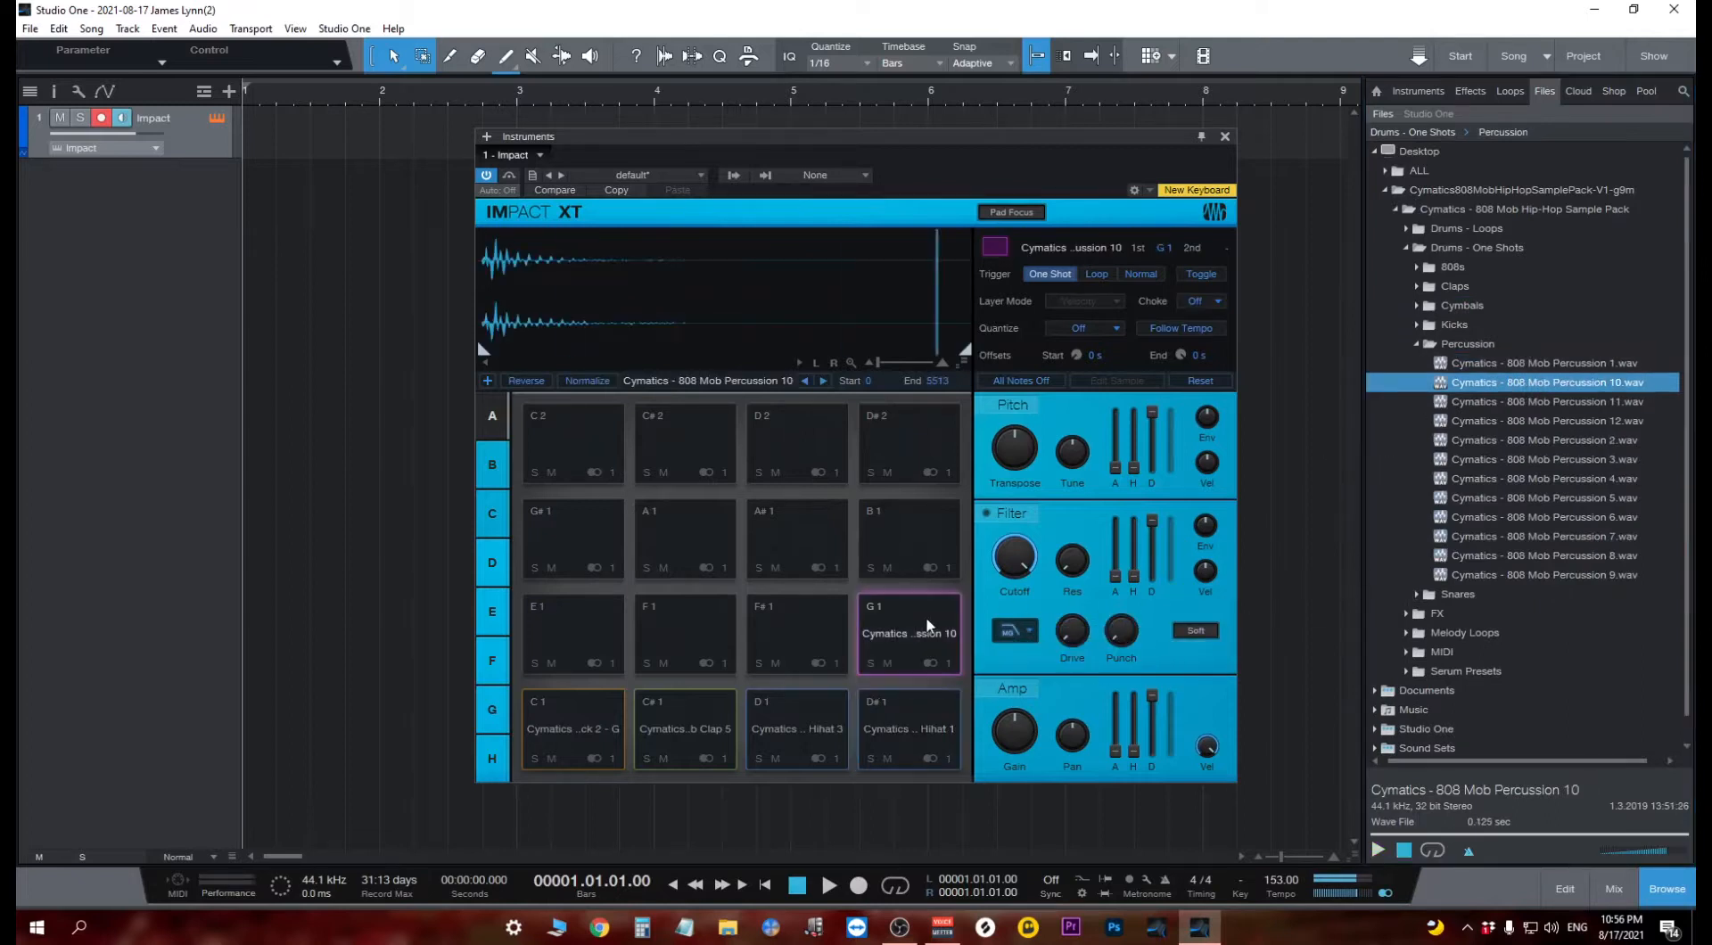
{"action": "left_click", "coordinate": [1610, 403]}
{"action": "left_click_drag", "start_coordinate": [1610, 404], "coordinate": [784, 635]}
{"action": "left_click", "coordinate": [785, 637]}
{"action": "left_click", "coordinate": [896, 635]}
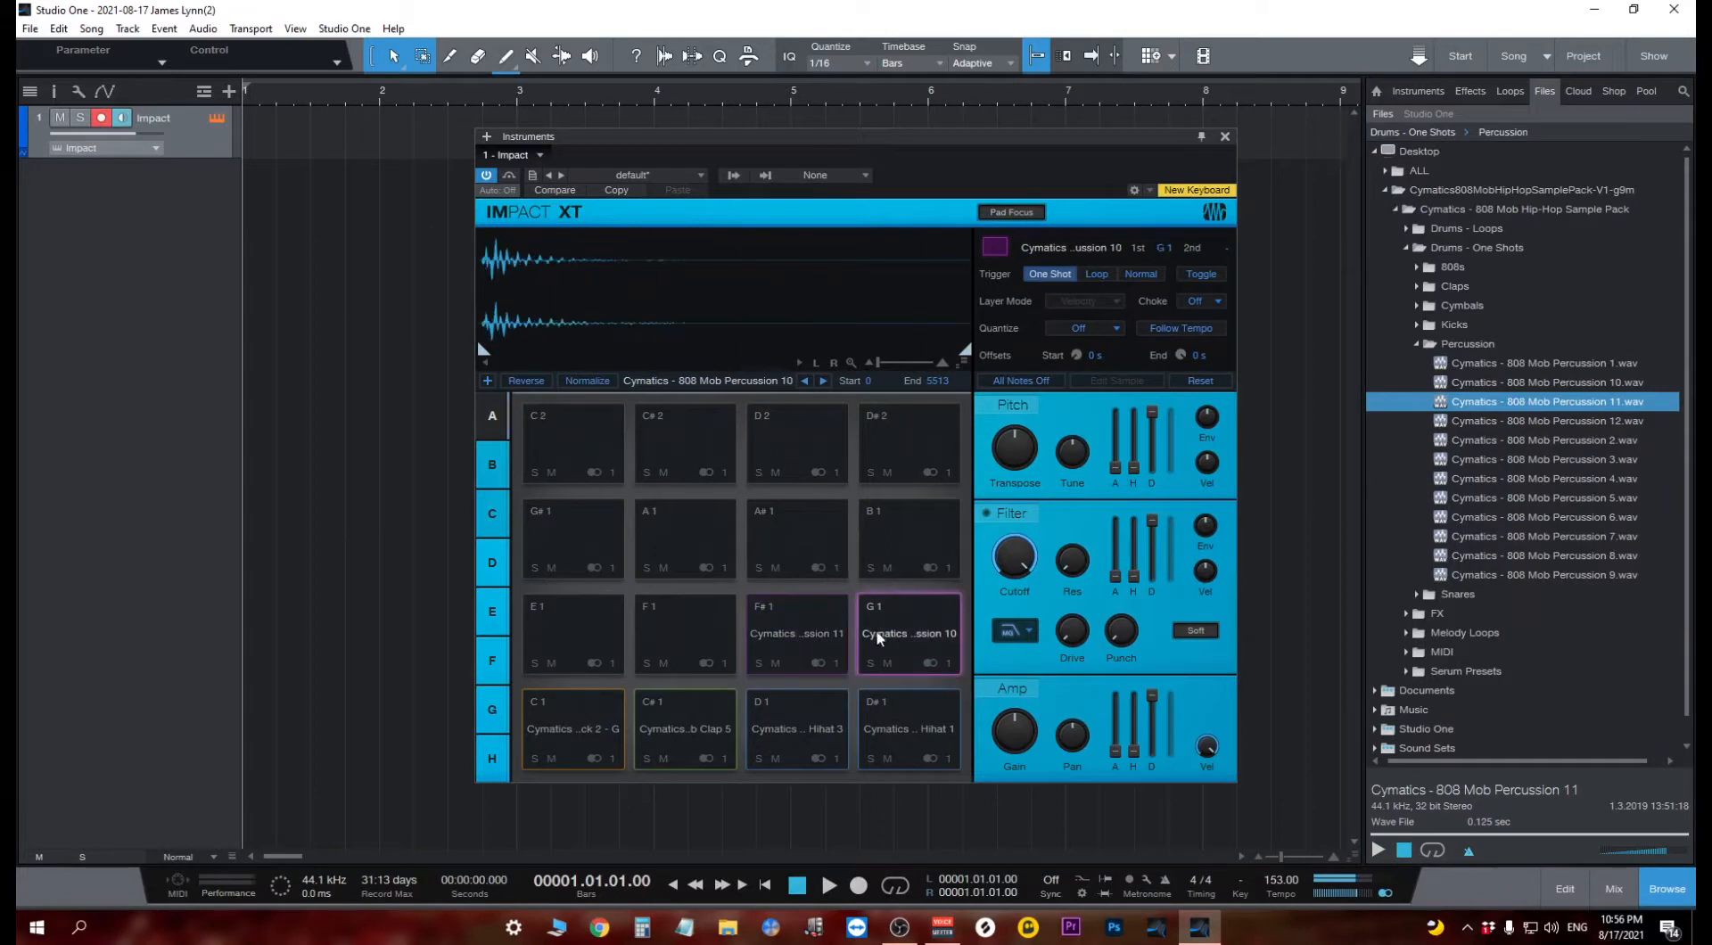
Hide the browser and the Impact window, and draw a part on the Impact track from bar 1 to bar 5.
{"action": "left_click", "coordinate": [1682, 892]}
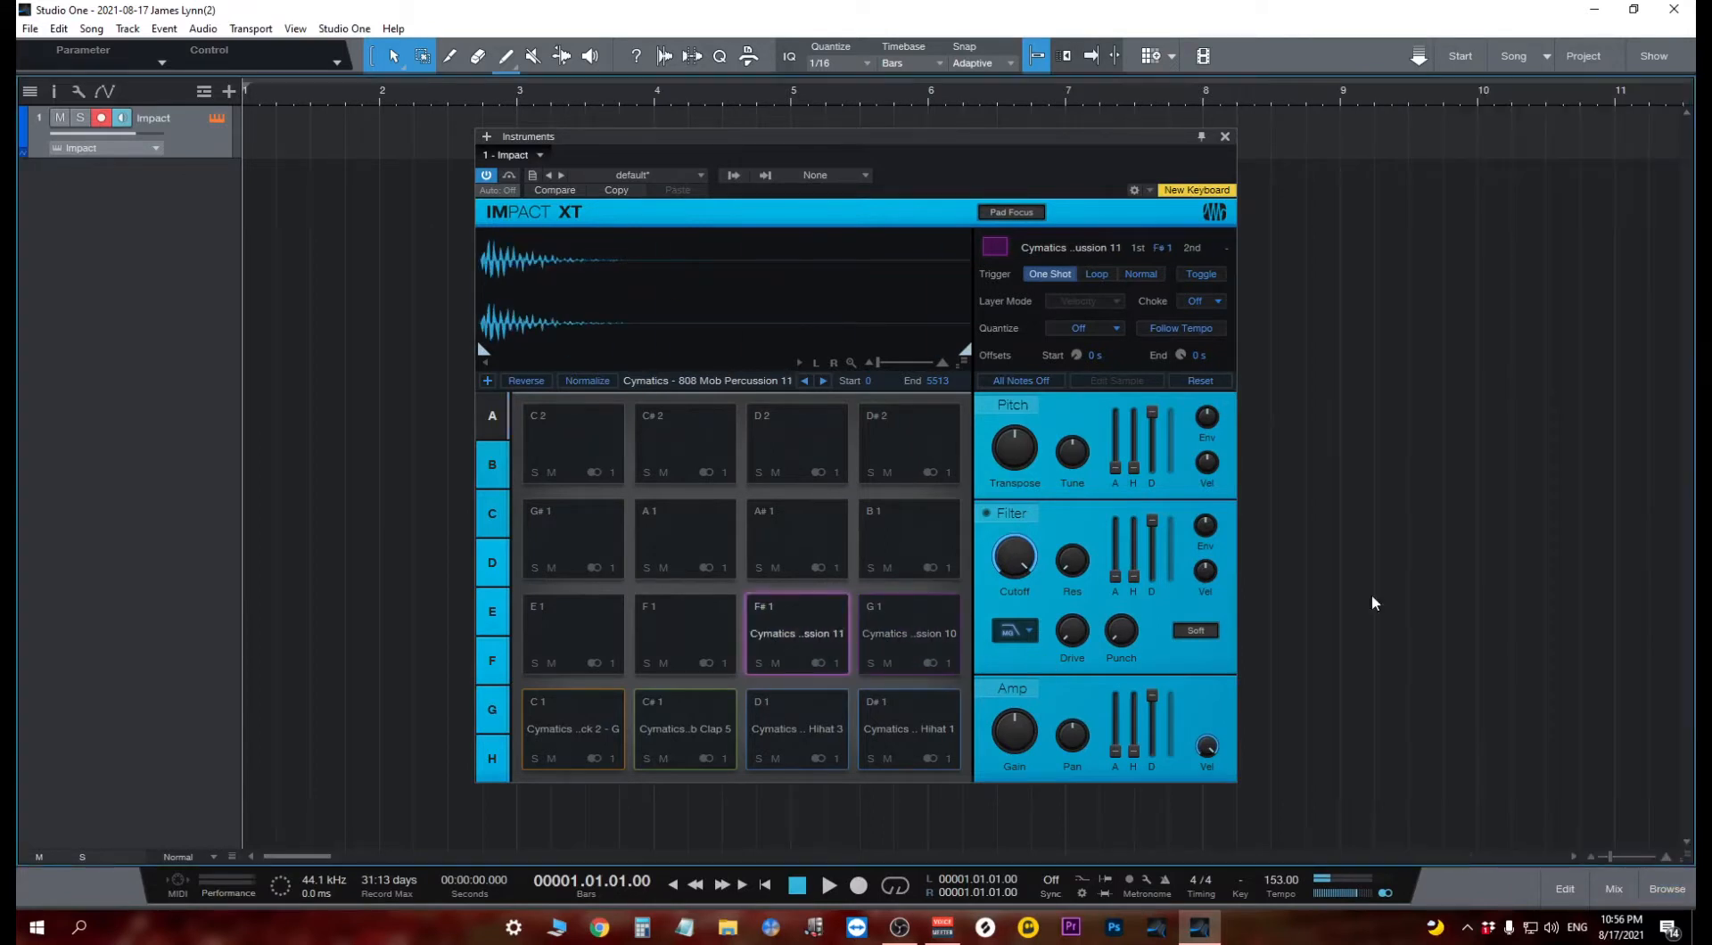
{"action": "left_click", "coordinate": [1225, 135]}
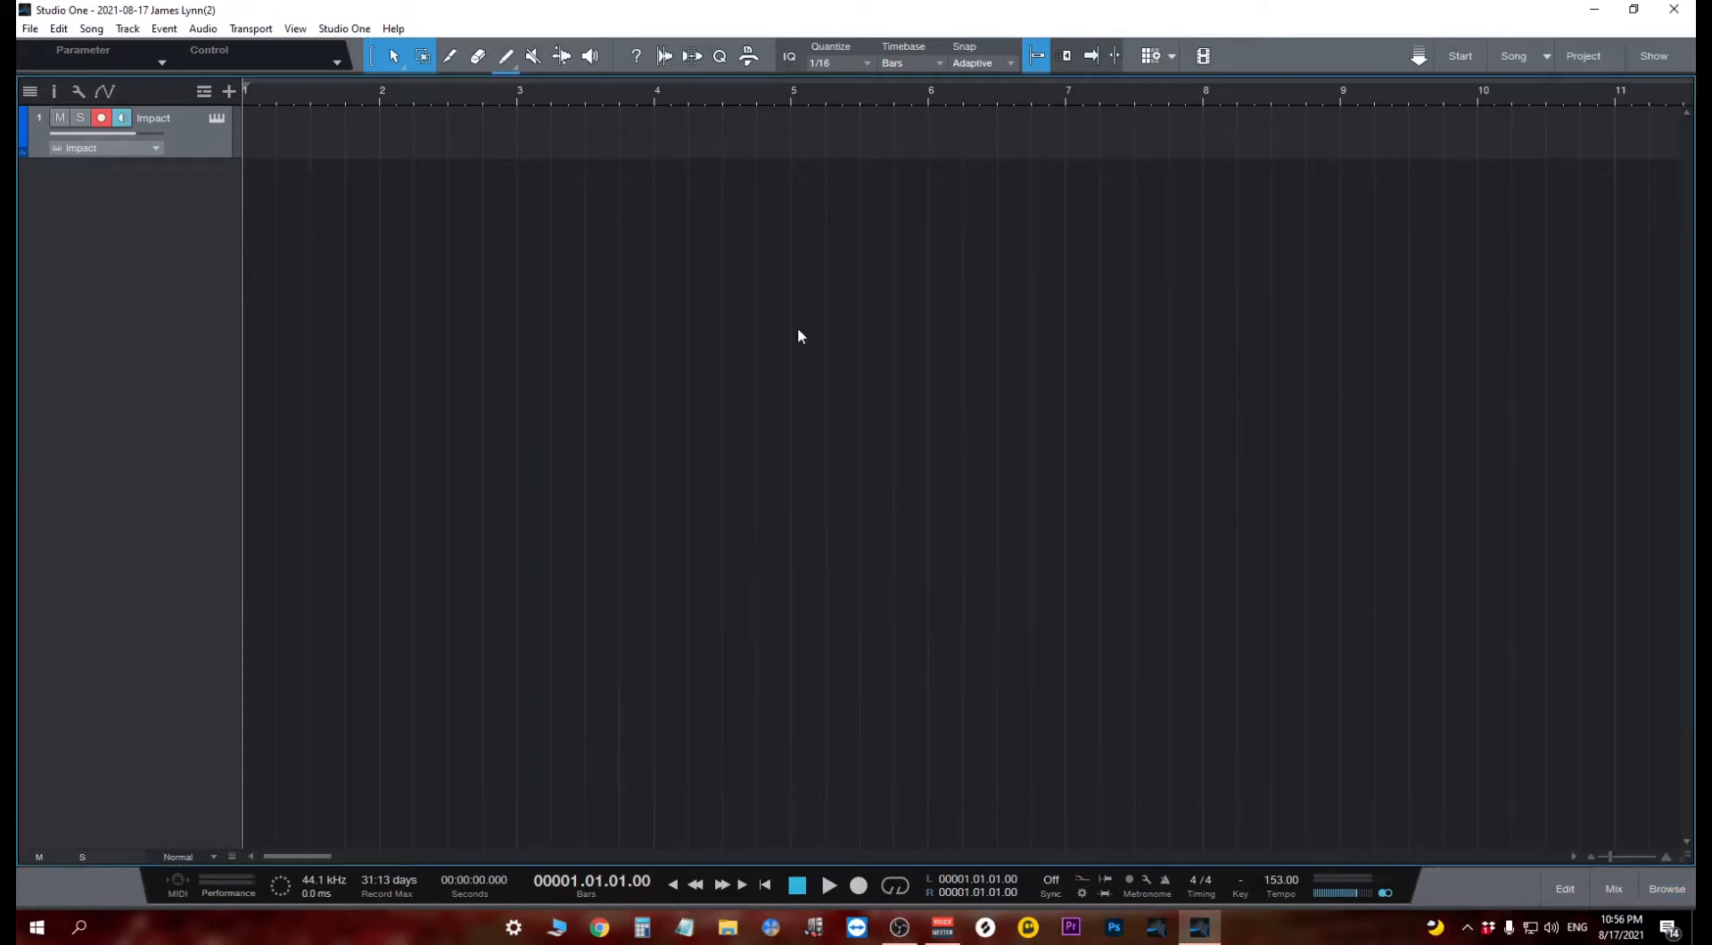
{"action": "left_click", "coordinate": [334, 137]}
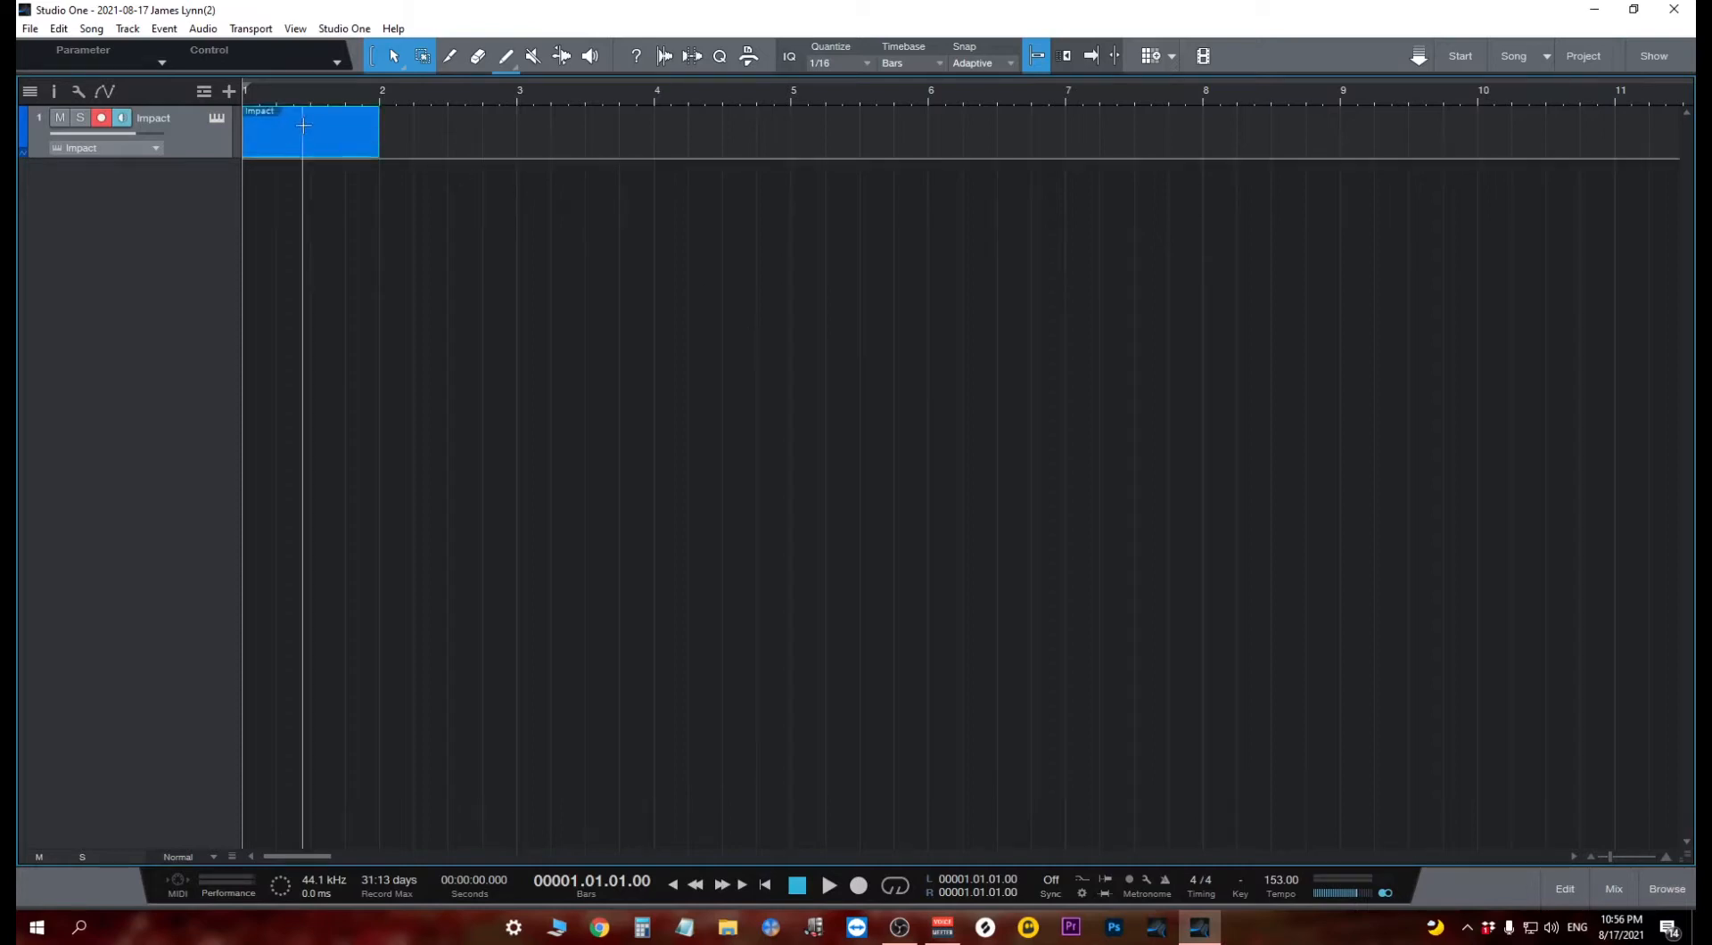
{"action": "left_click_drag", "start_coordinate": [380, 135], "coordinate": [790, 151]}
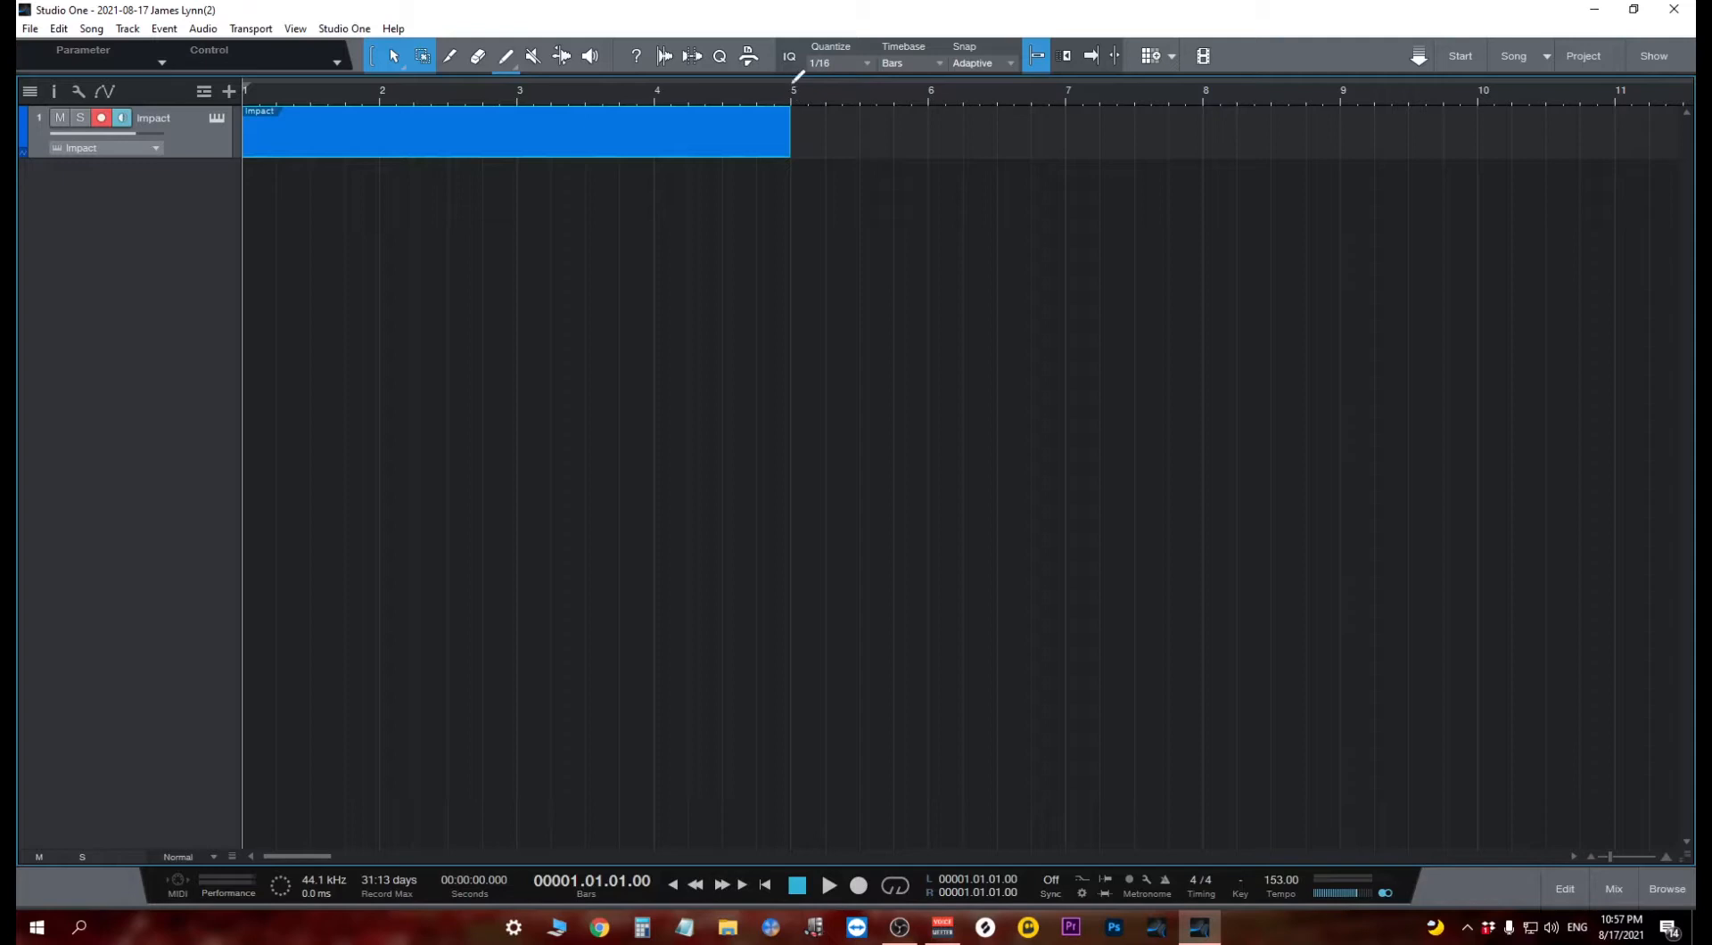
Set the loop range from bar 1 to bar 5 over the Impact part and turn on looping.
{"action": "left_click_drag", "start_coordinate": [793, 78], "coordinate": [243, 80]}
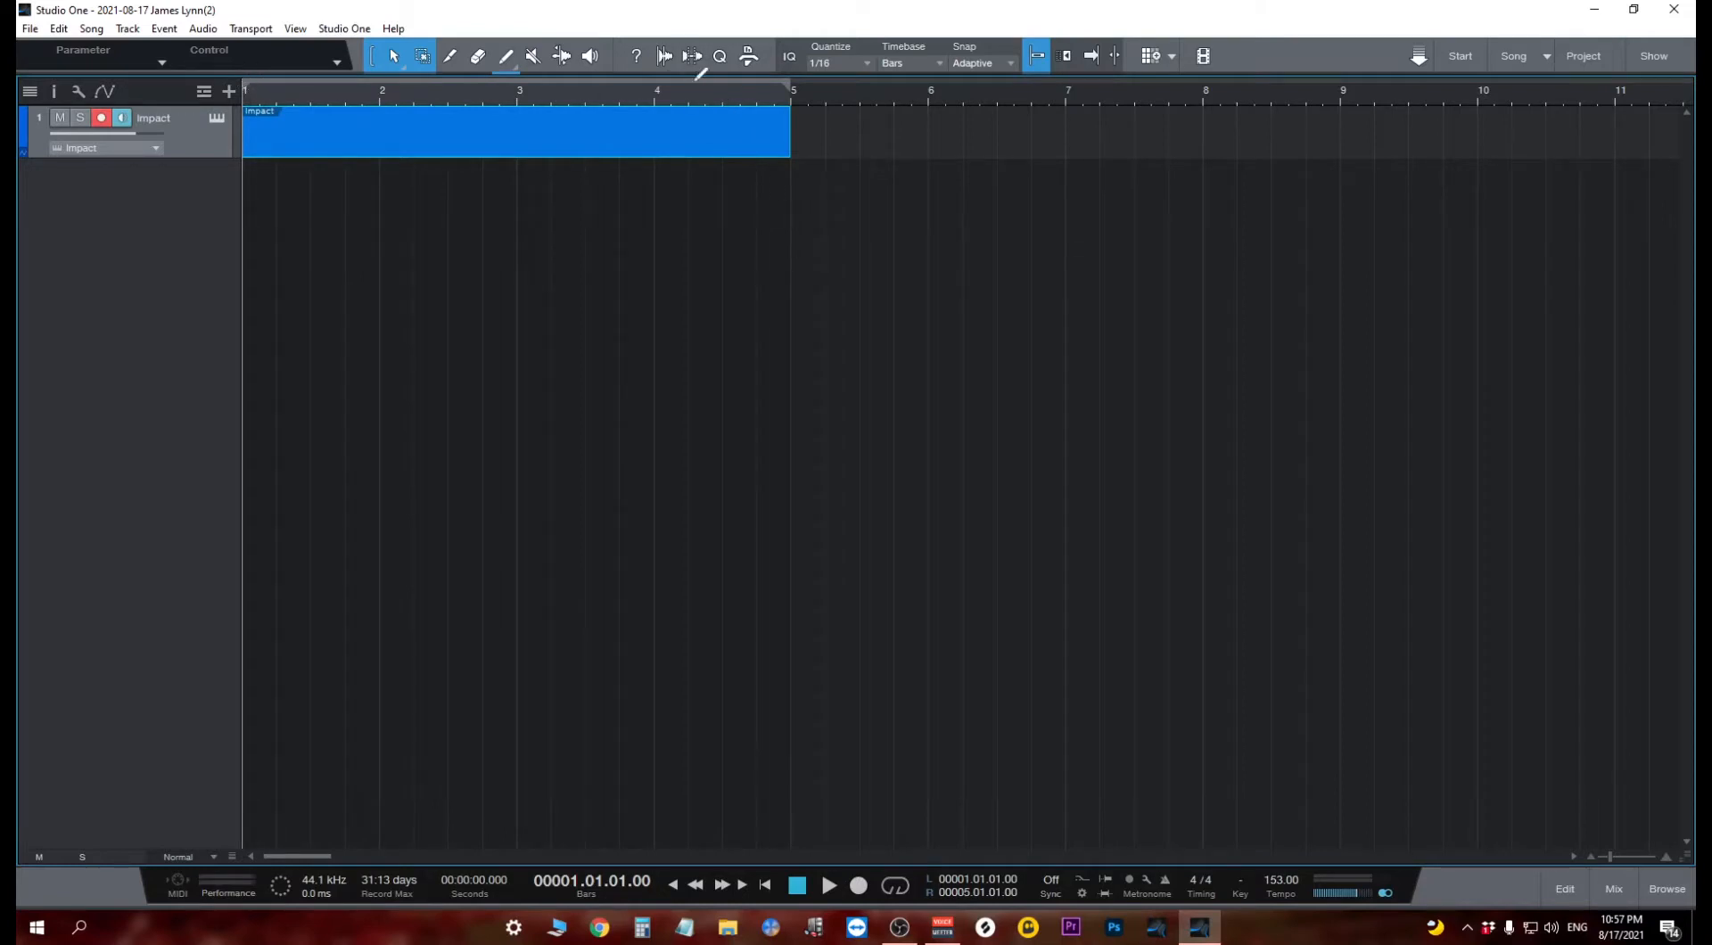
{"action": "left_click", "coordinate": [903, 892]}
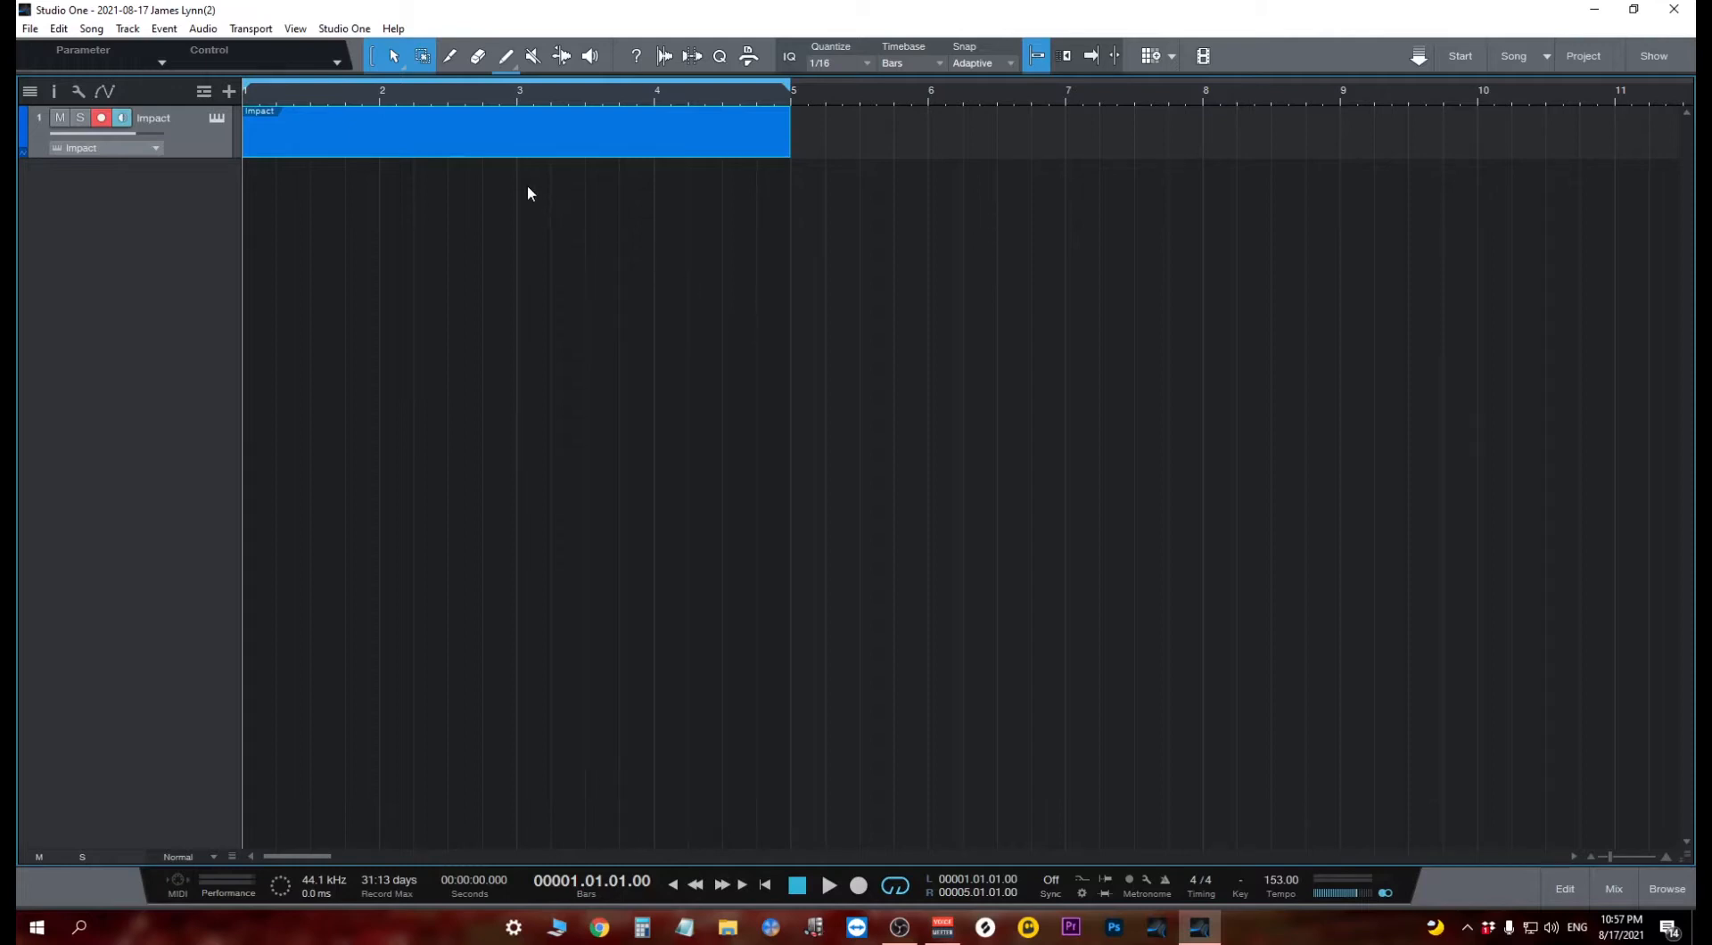
Convert the Impact part to a pattern and open it for editing.
{"action": "right_click", "coordinate": [539, 143]}
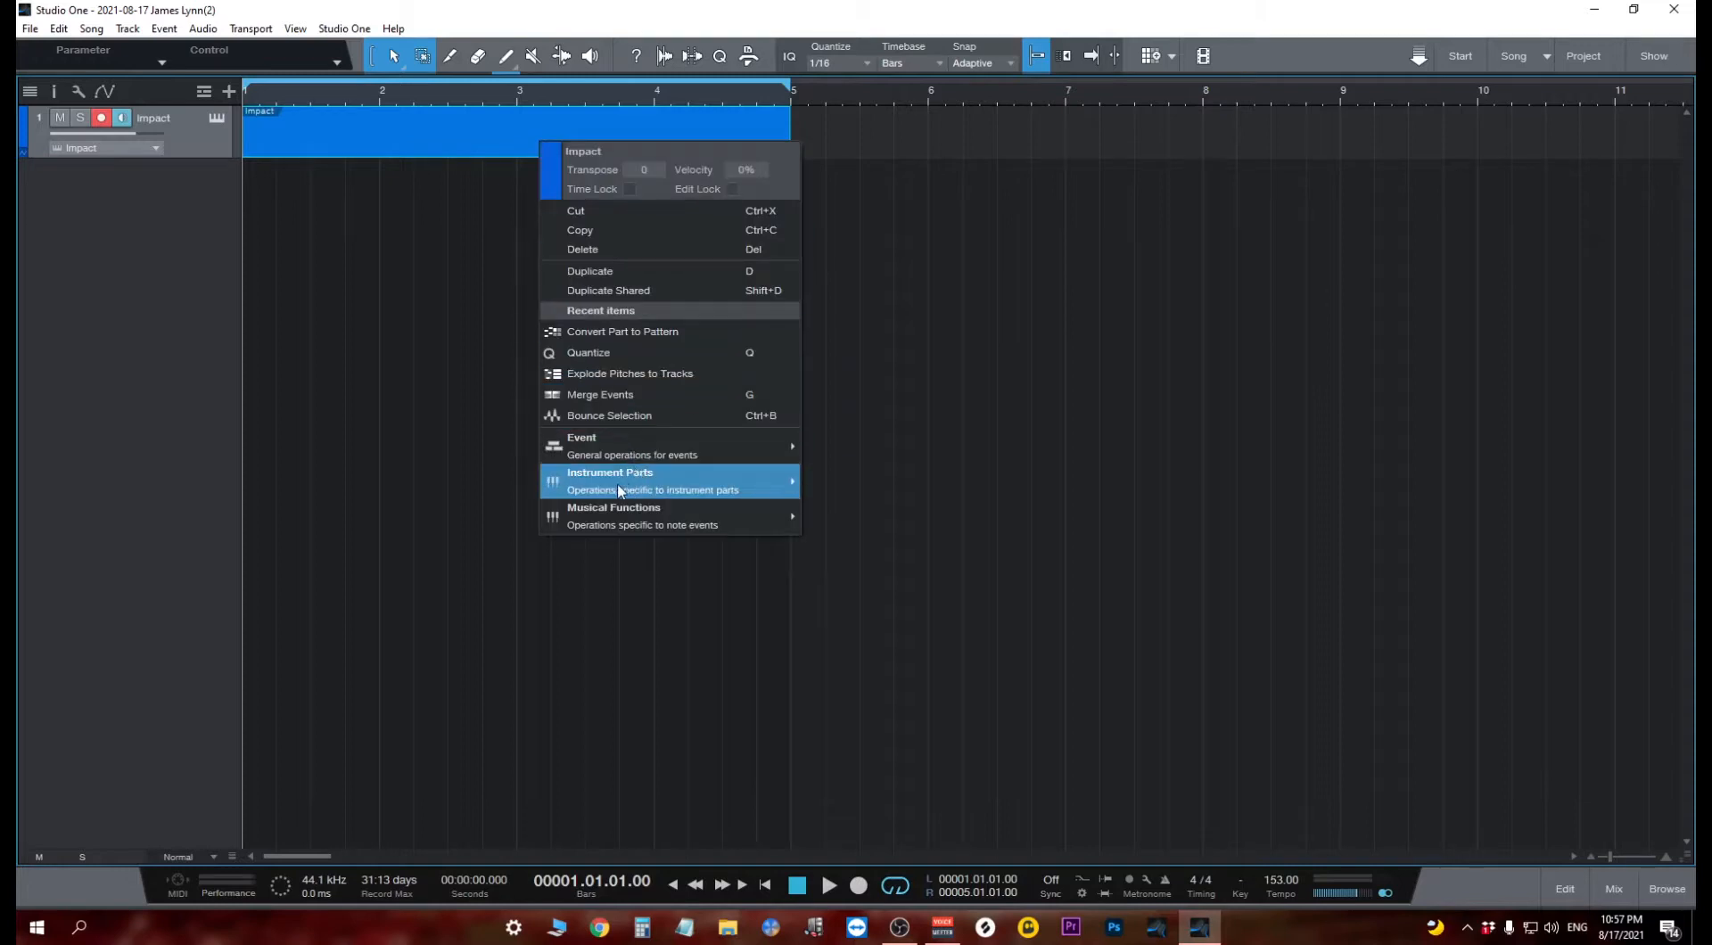
{"action": "mouse_move", "coordinate": [639, 487]}
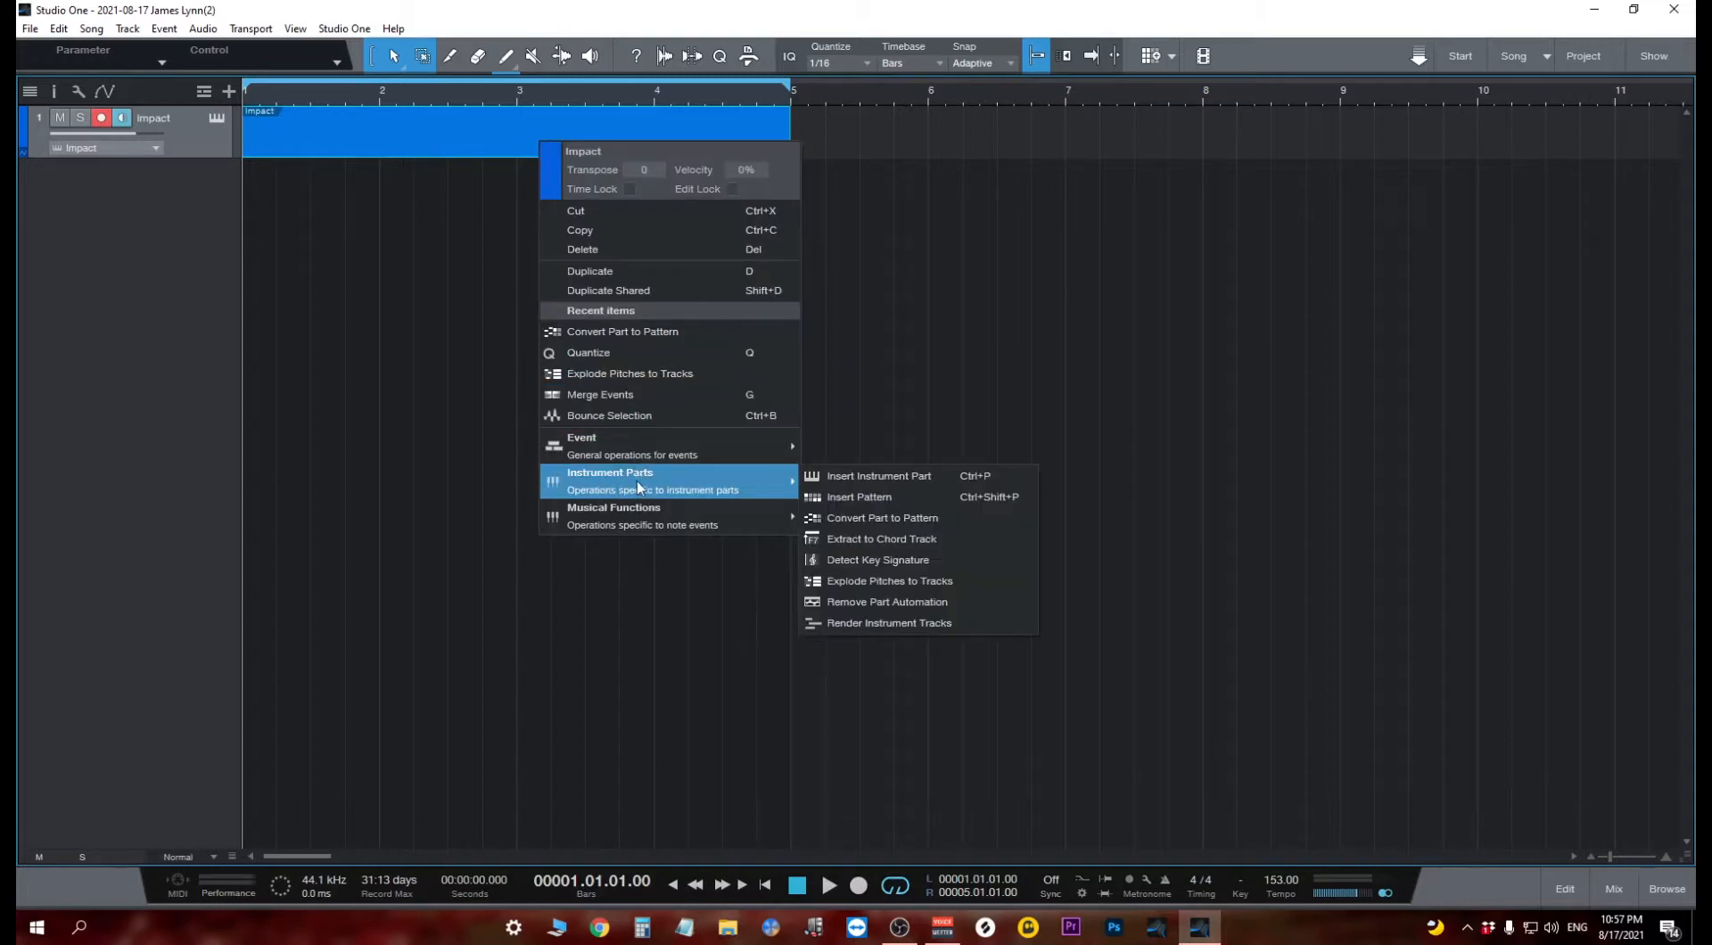
{"action": "left_click", "coordinate": [920, 524]}
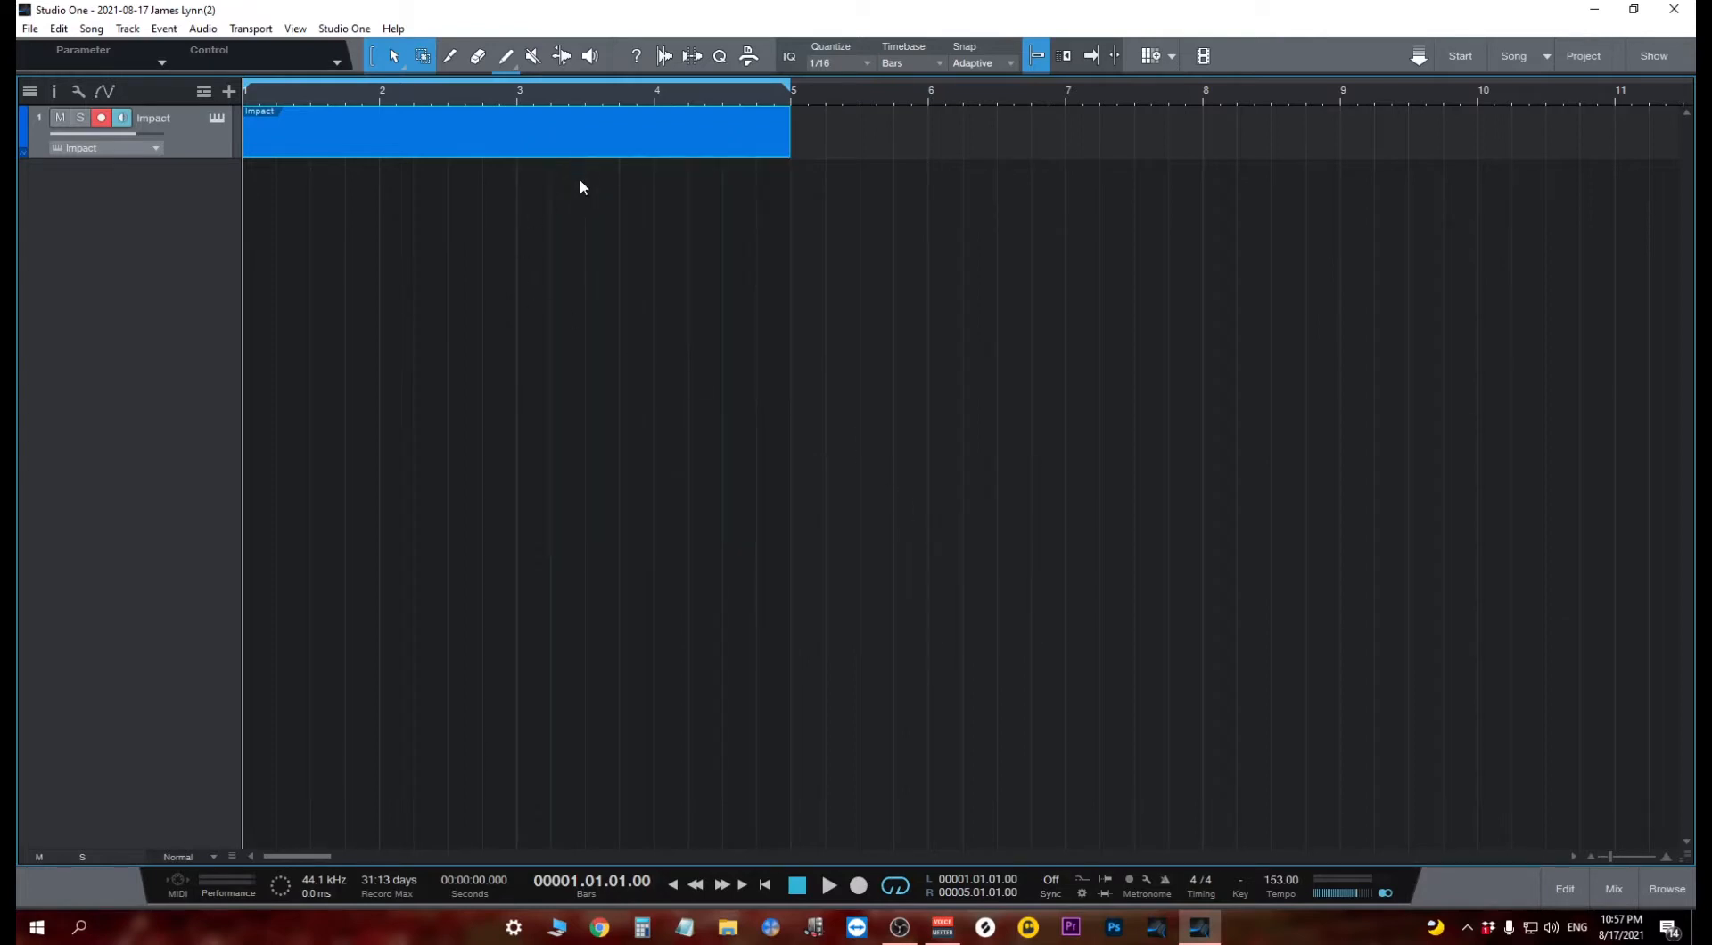
{"action": "double_click", "coordinate": [567, 153]}
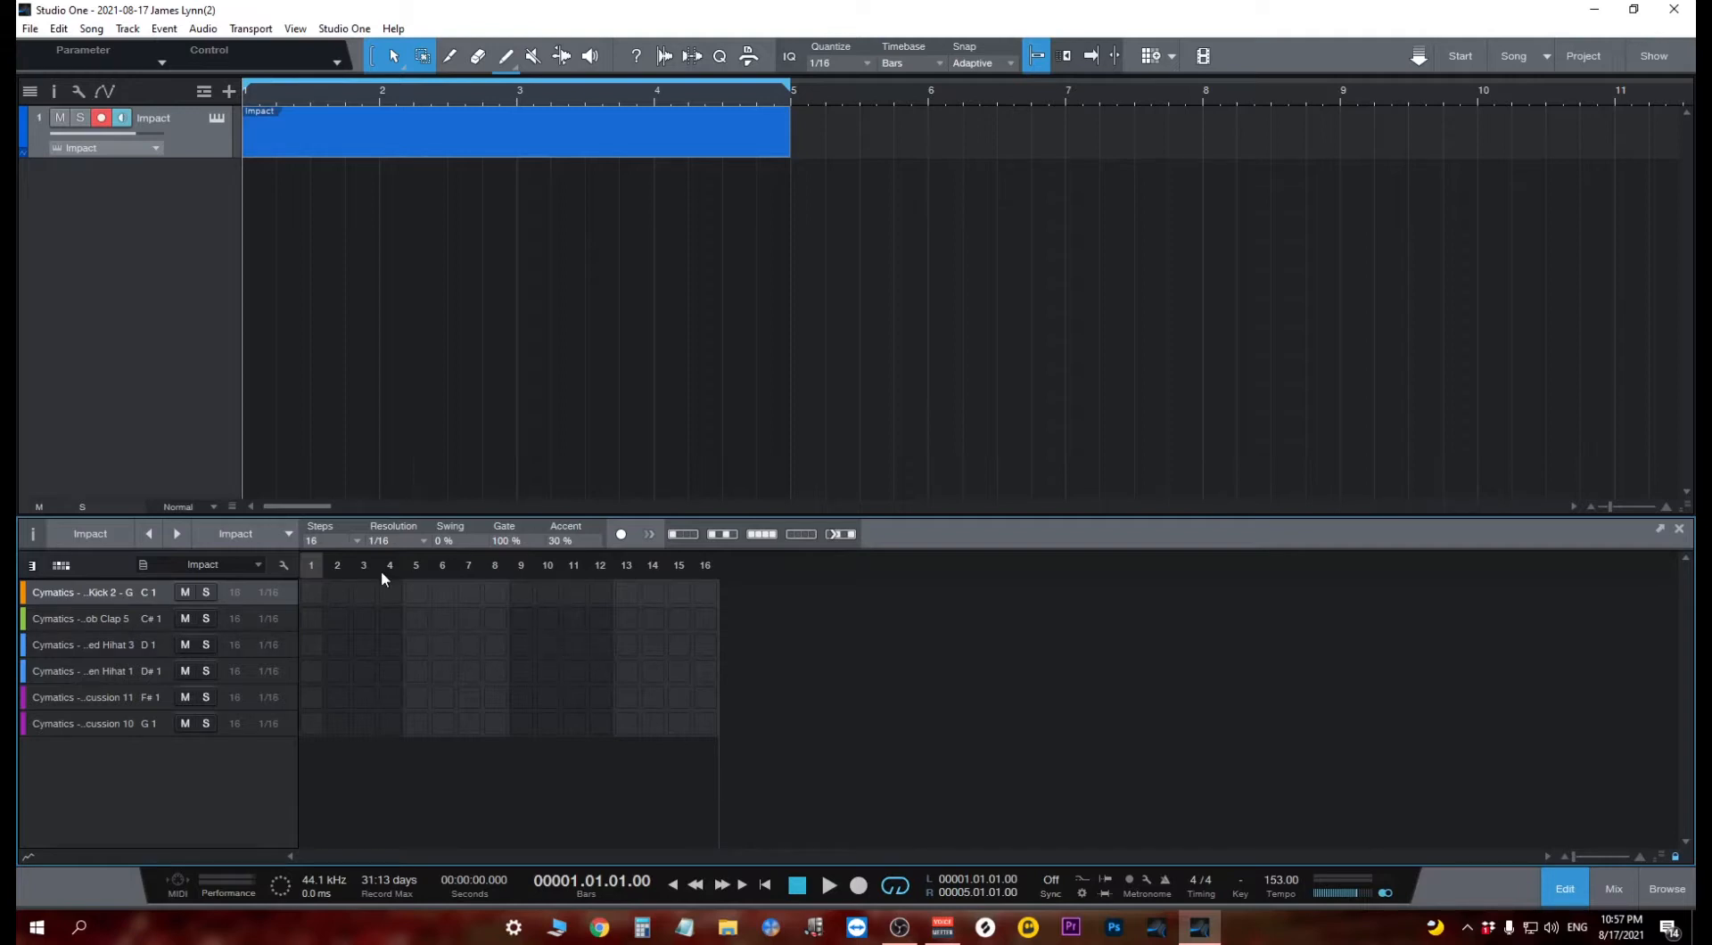
Set the Impact pattern's length to 64 steps, keeping the 1/16 resolution.
{"action": "left_click", "coordinate": [357, 541]}
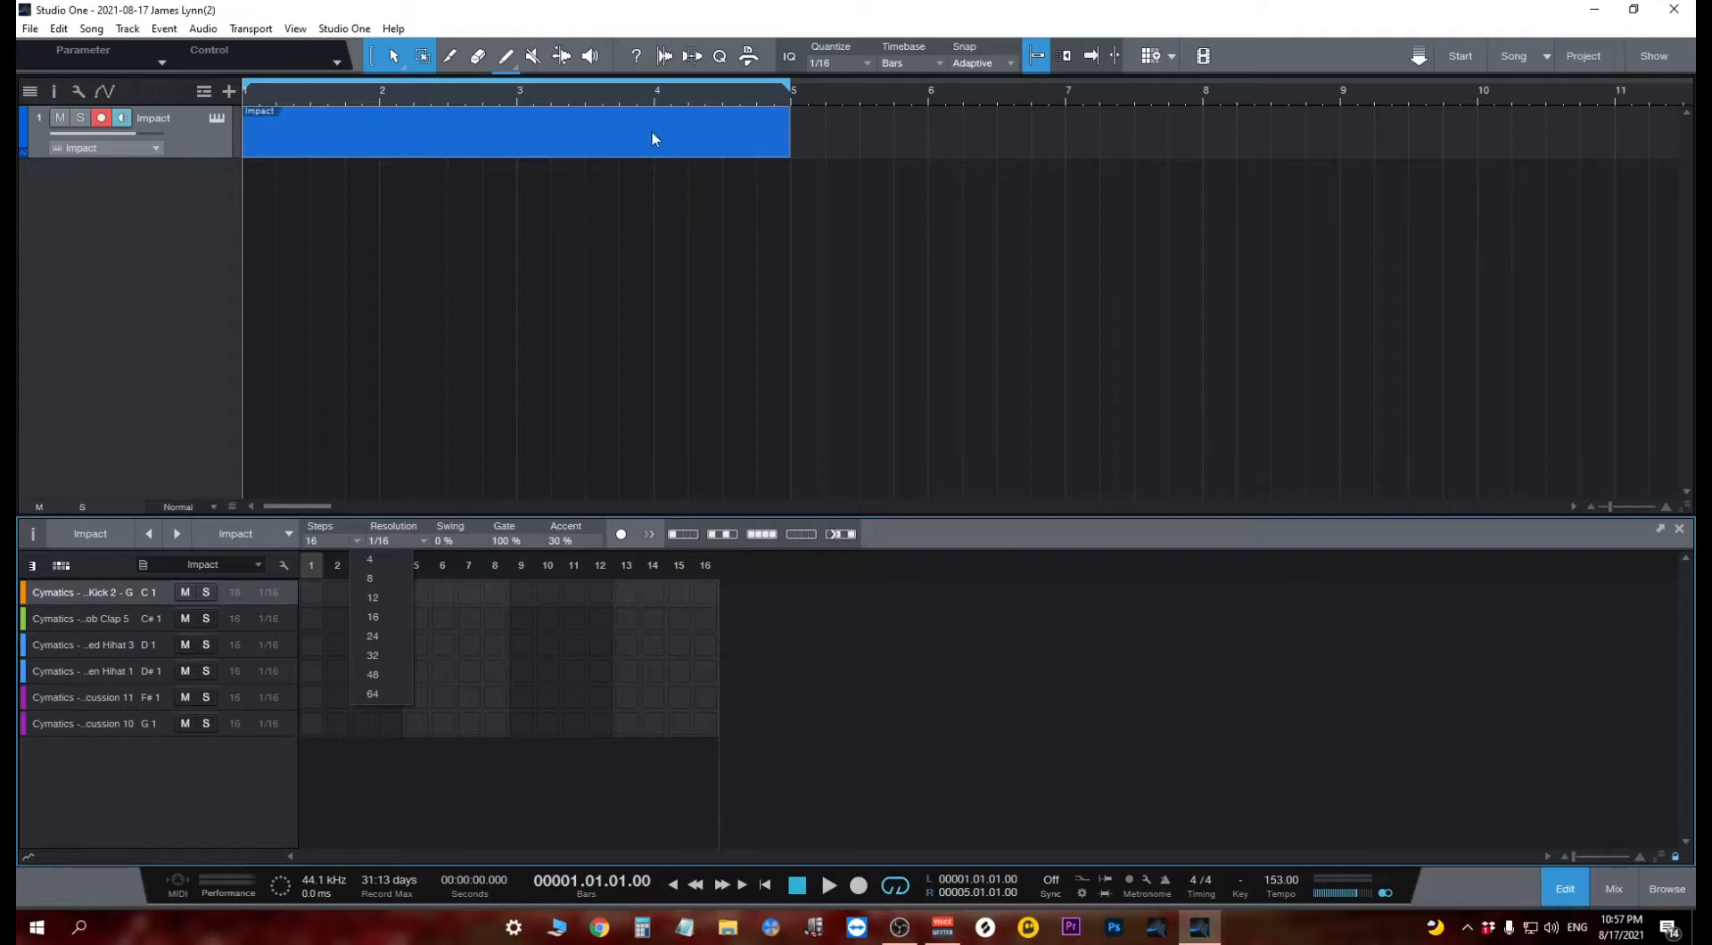
{"action": "left_click", "coordinate": [373, 694]}
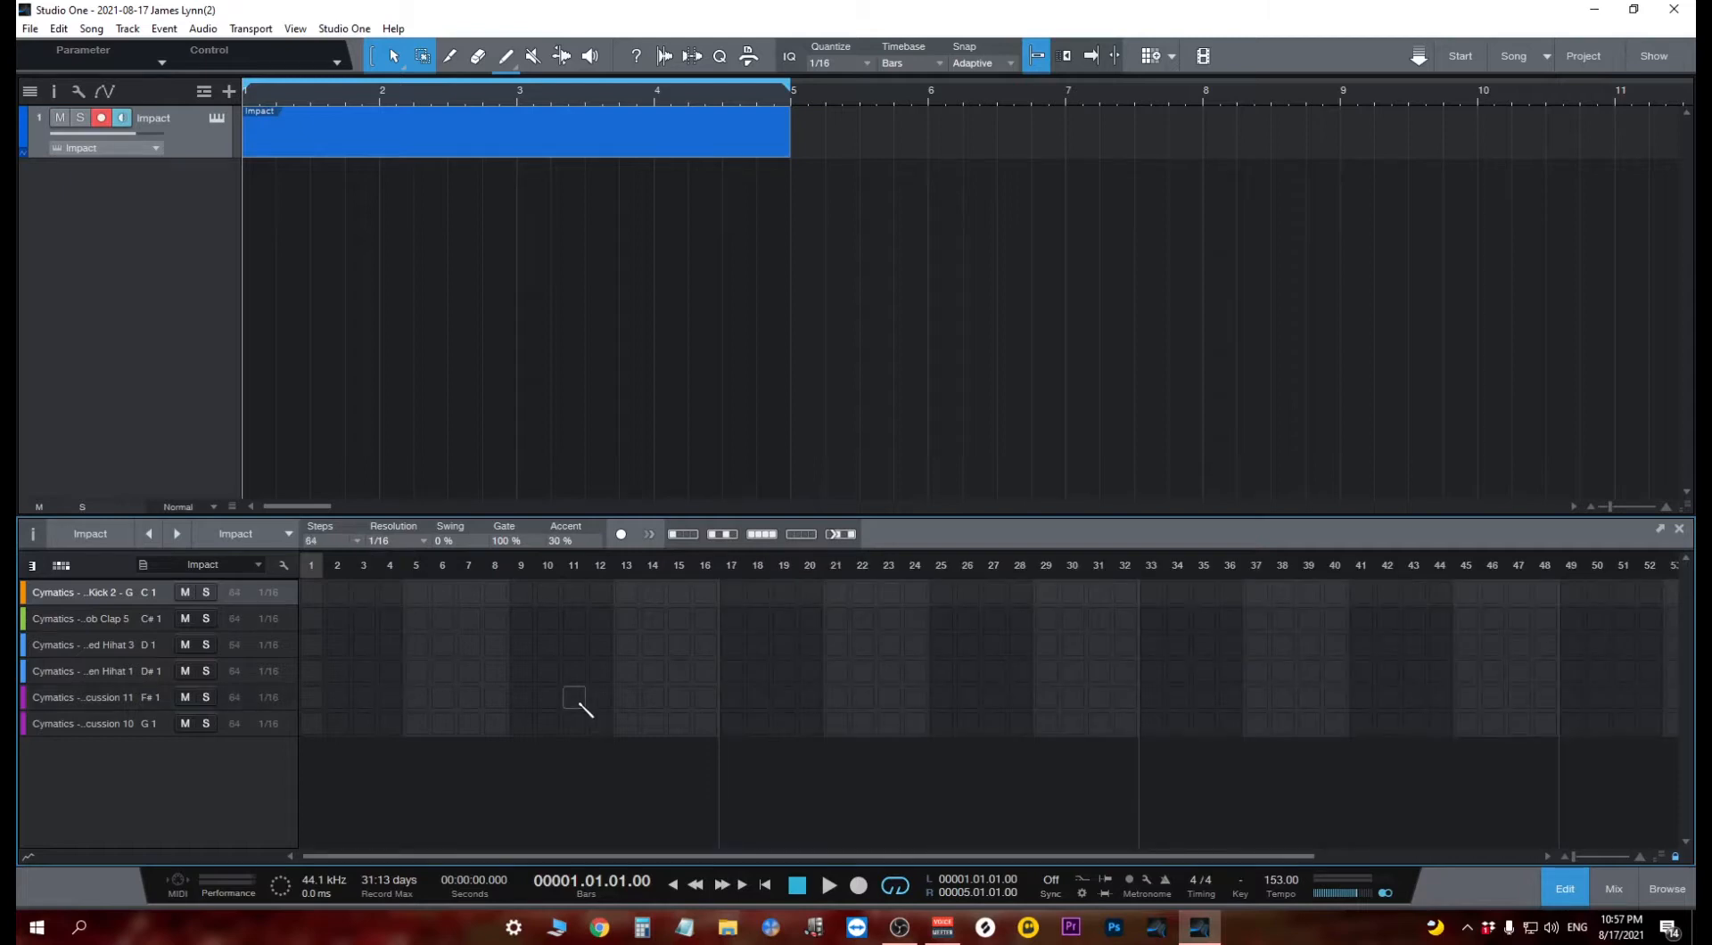
{"action": "left_click", "coordinate": [1068, 571]}
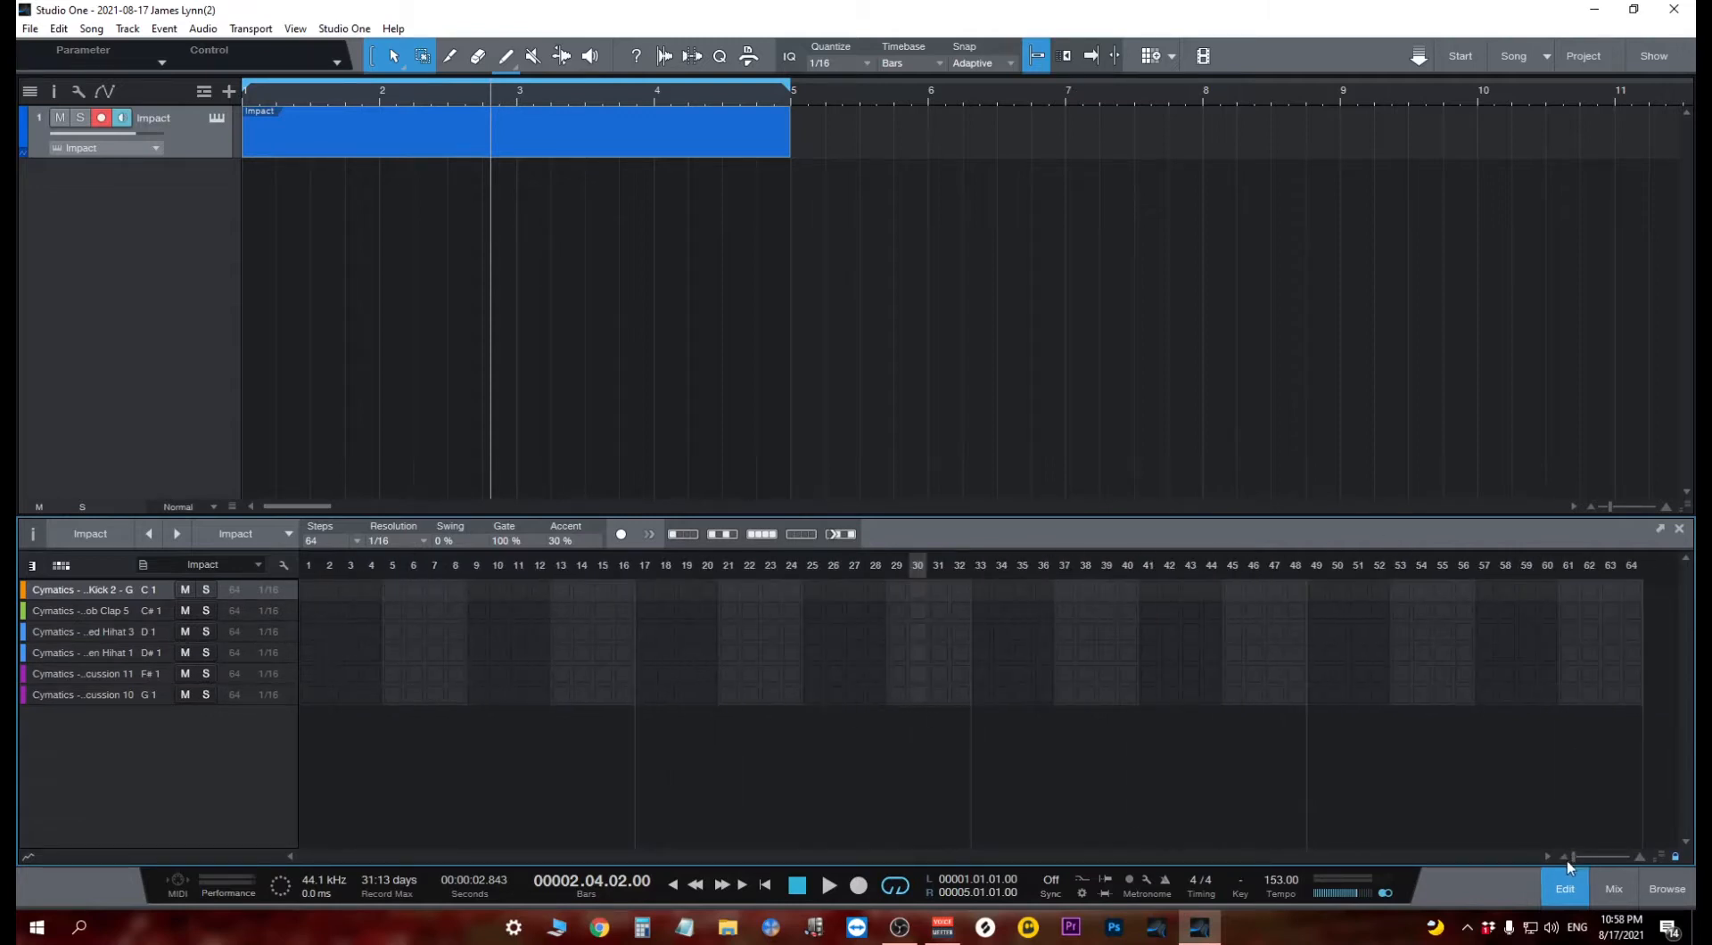
{"action": "mouse_move", "coordinate": [1657, 857]}
{"action": "left_click_drag", "start_coordinate": [1657, 820], "coordinate": [1656, 821]}
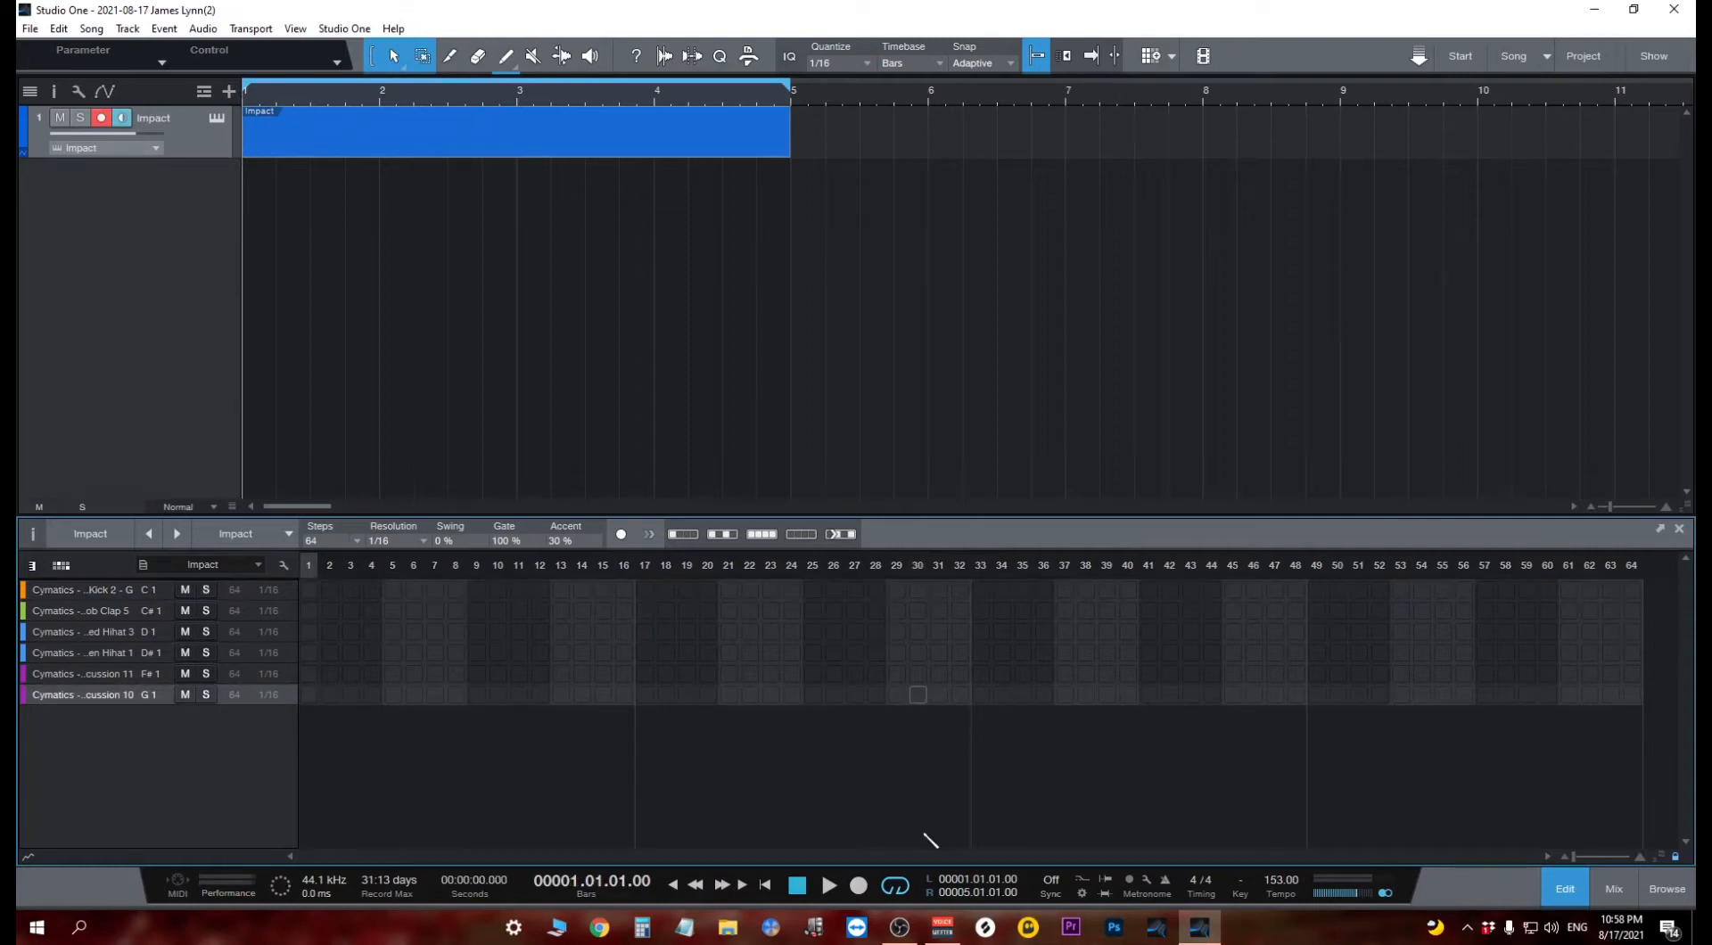
Fill every second step of the Hihat 3 row on D 1 and play back the pattern.
{"action": "left_click", "coordinate": [100, 635]}
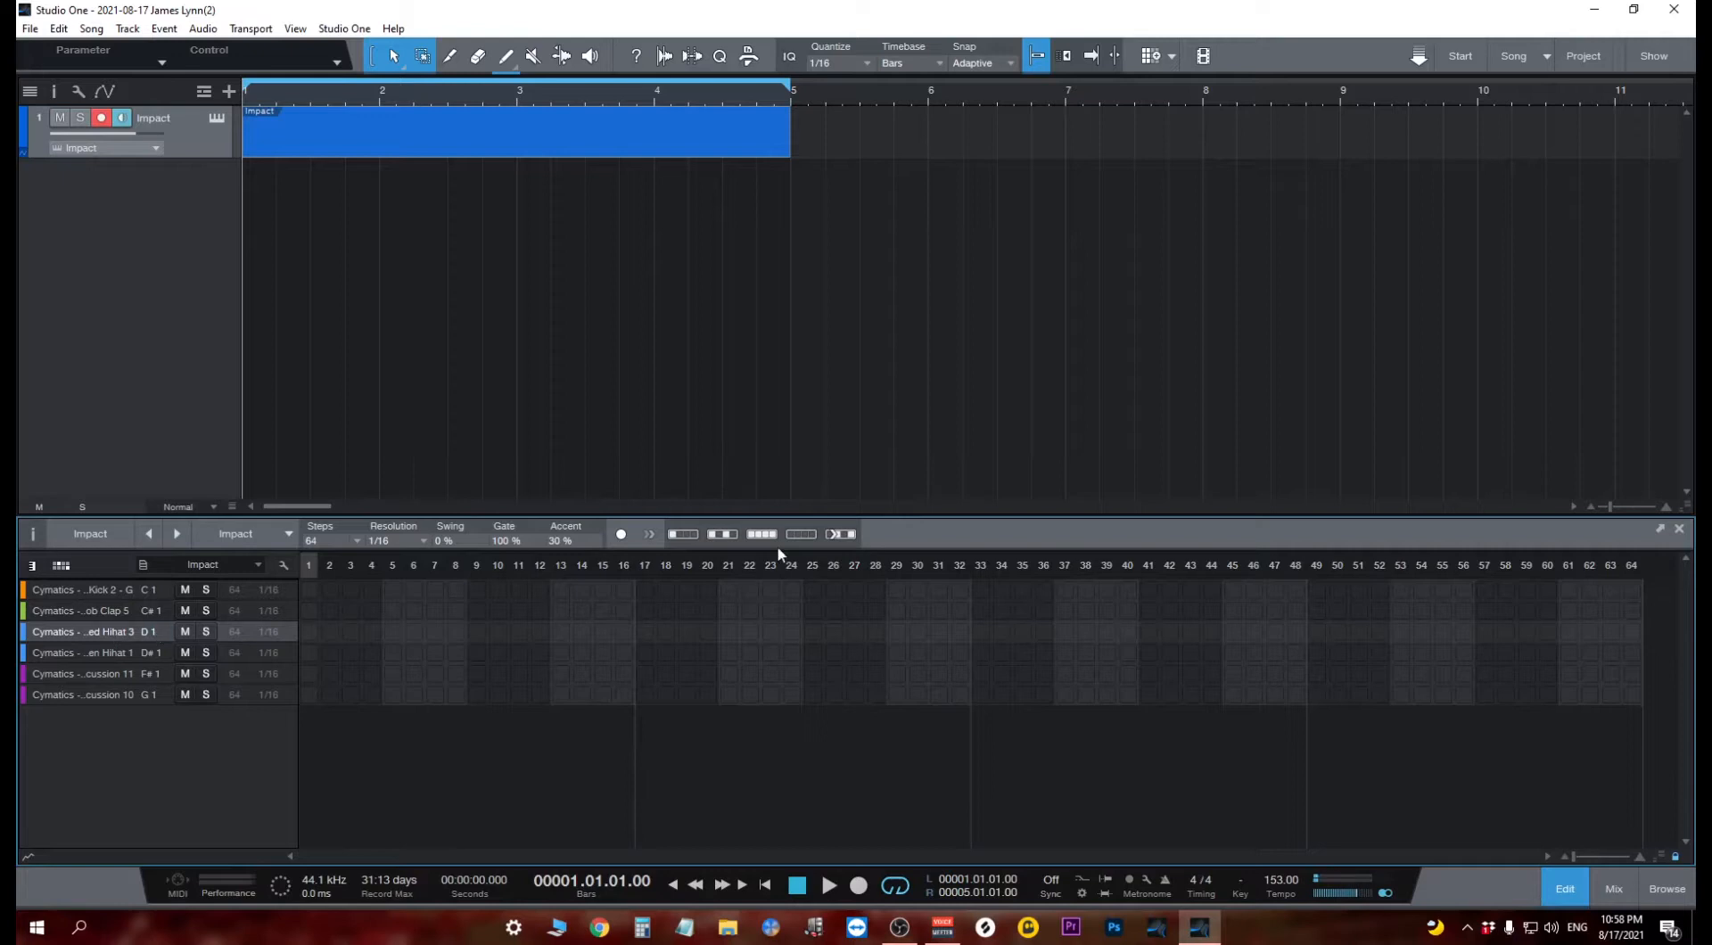
{"action": "left_click", "coordinate": [721, 535]}
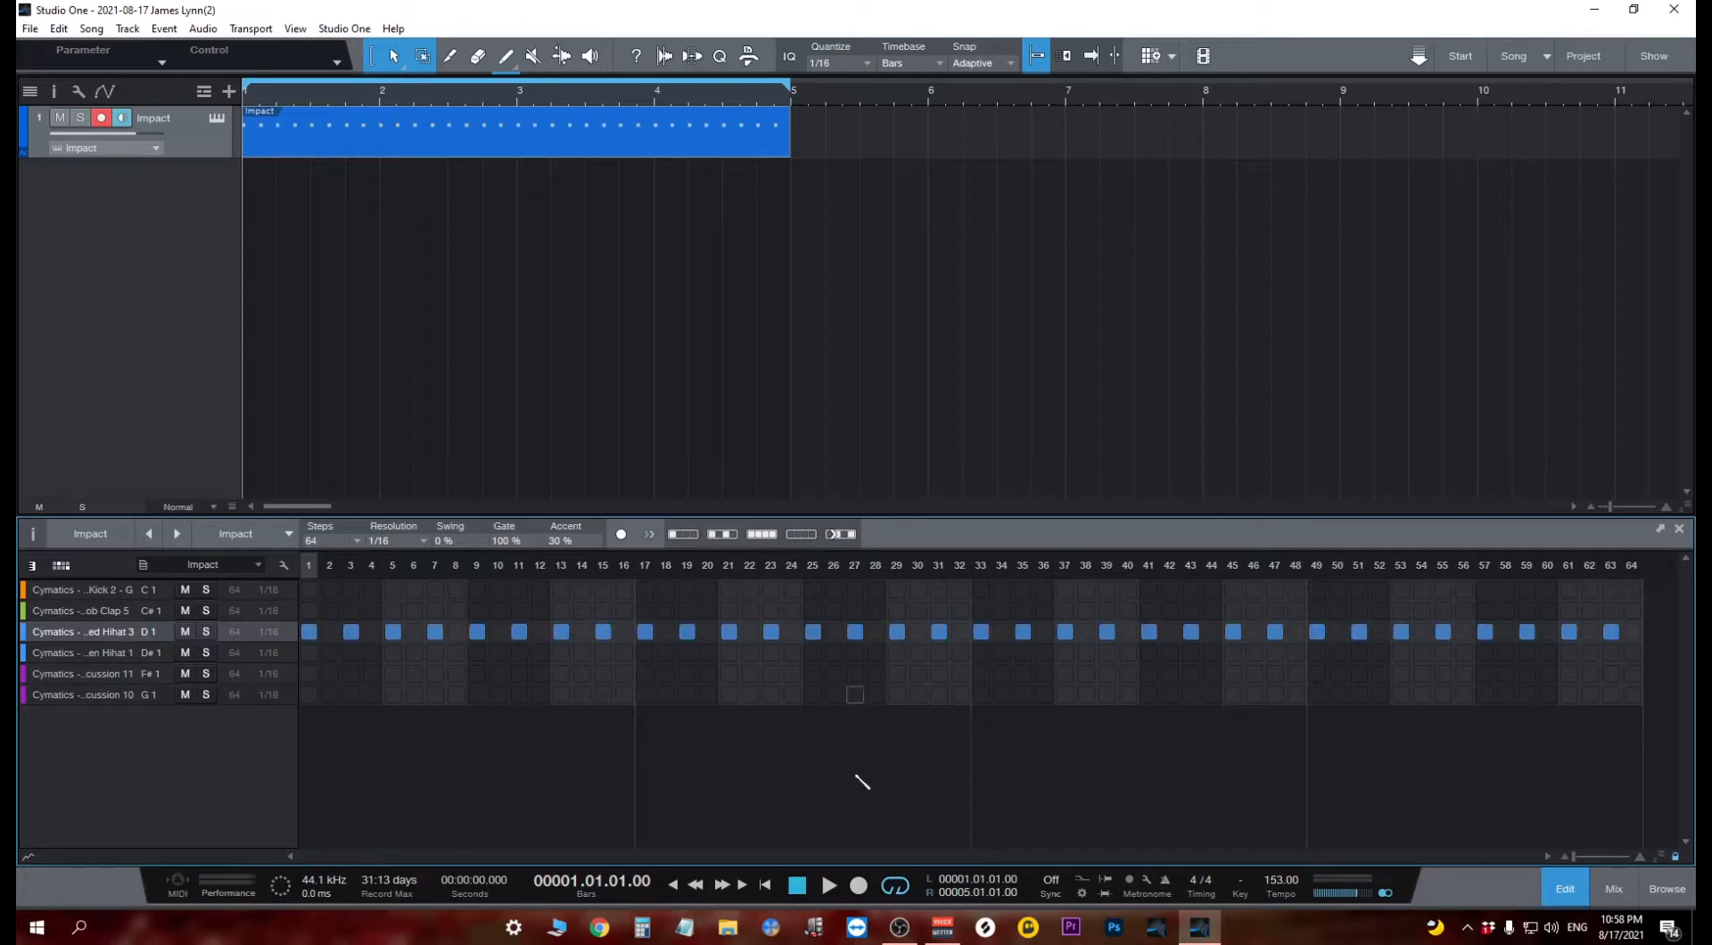
{"action": "key", "text": "space"}
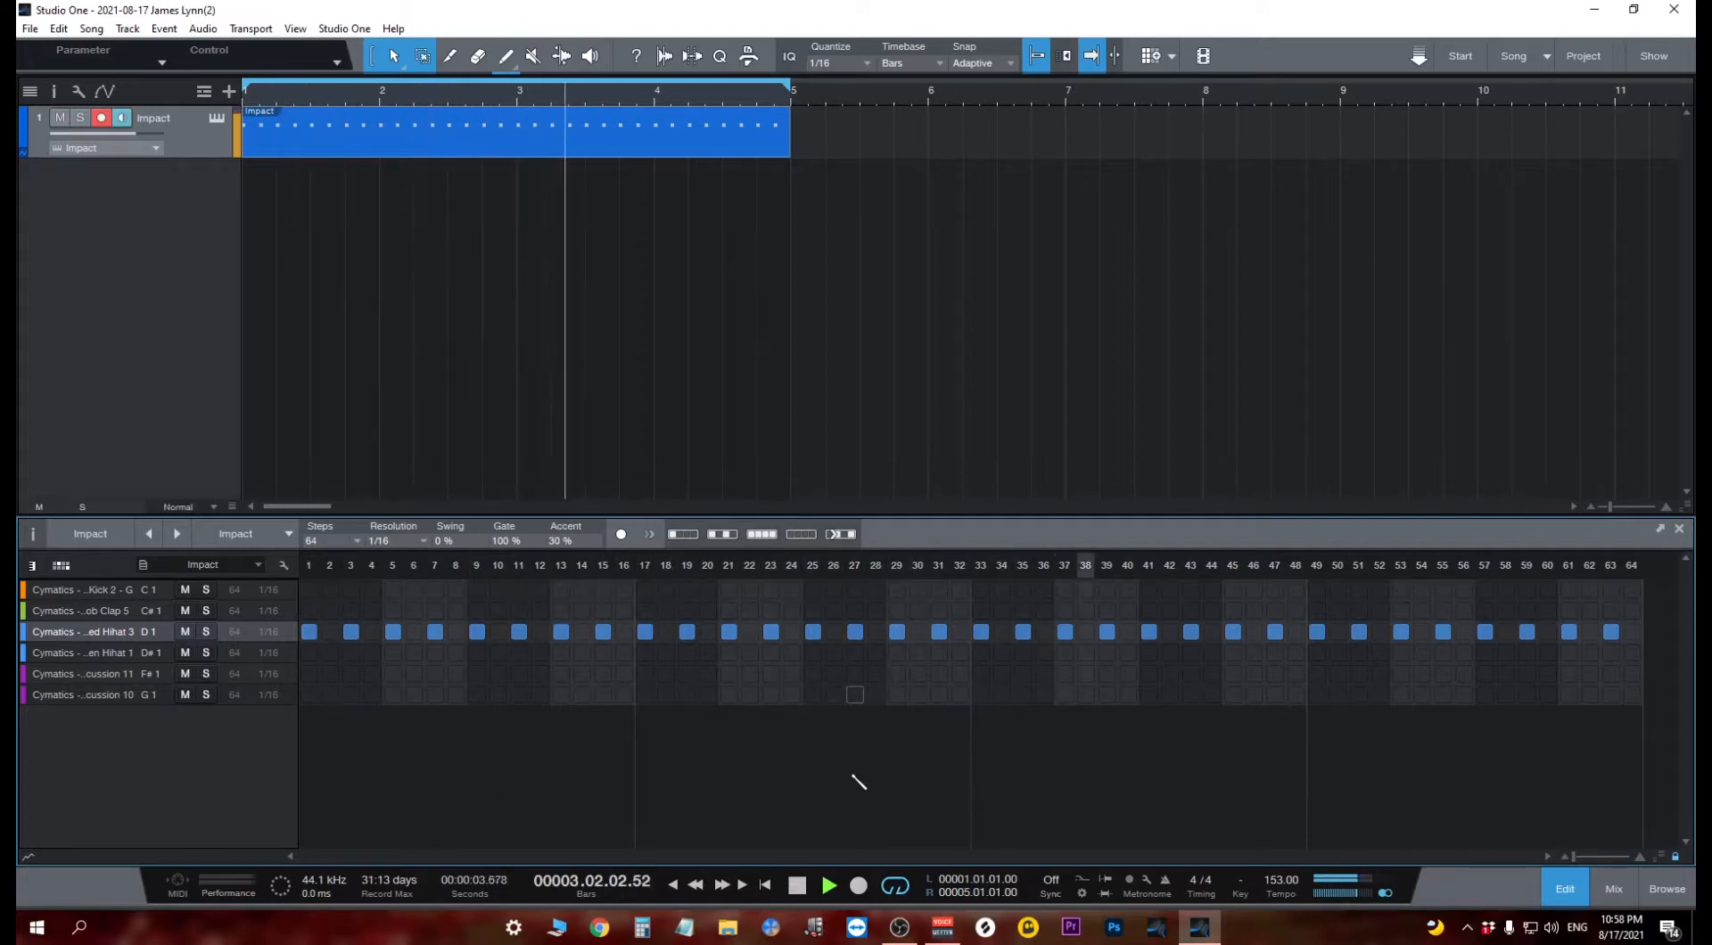
{"action": "key", "text": "space"}
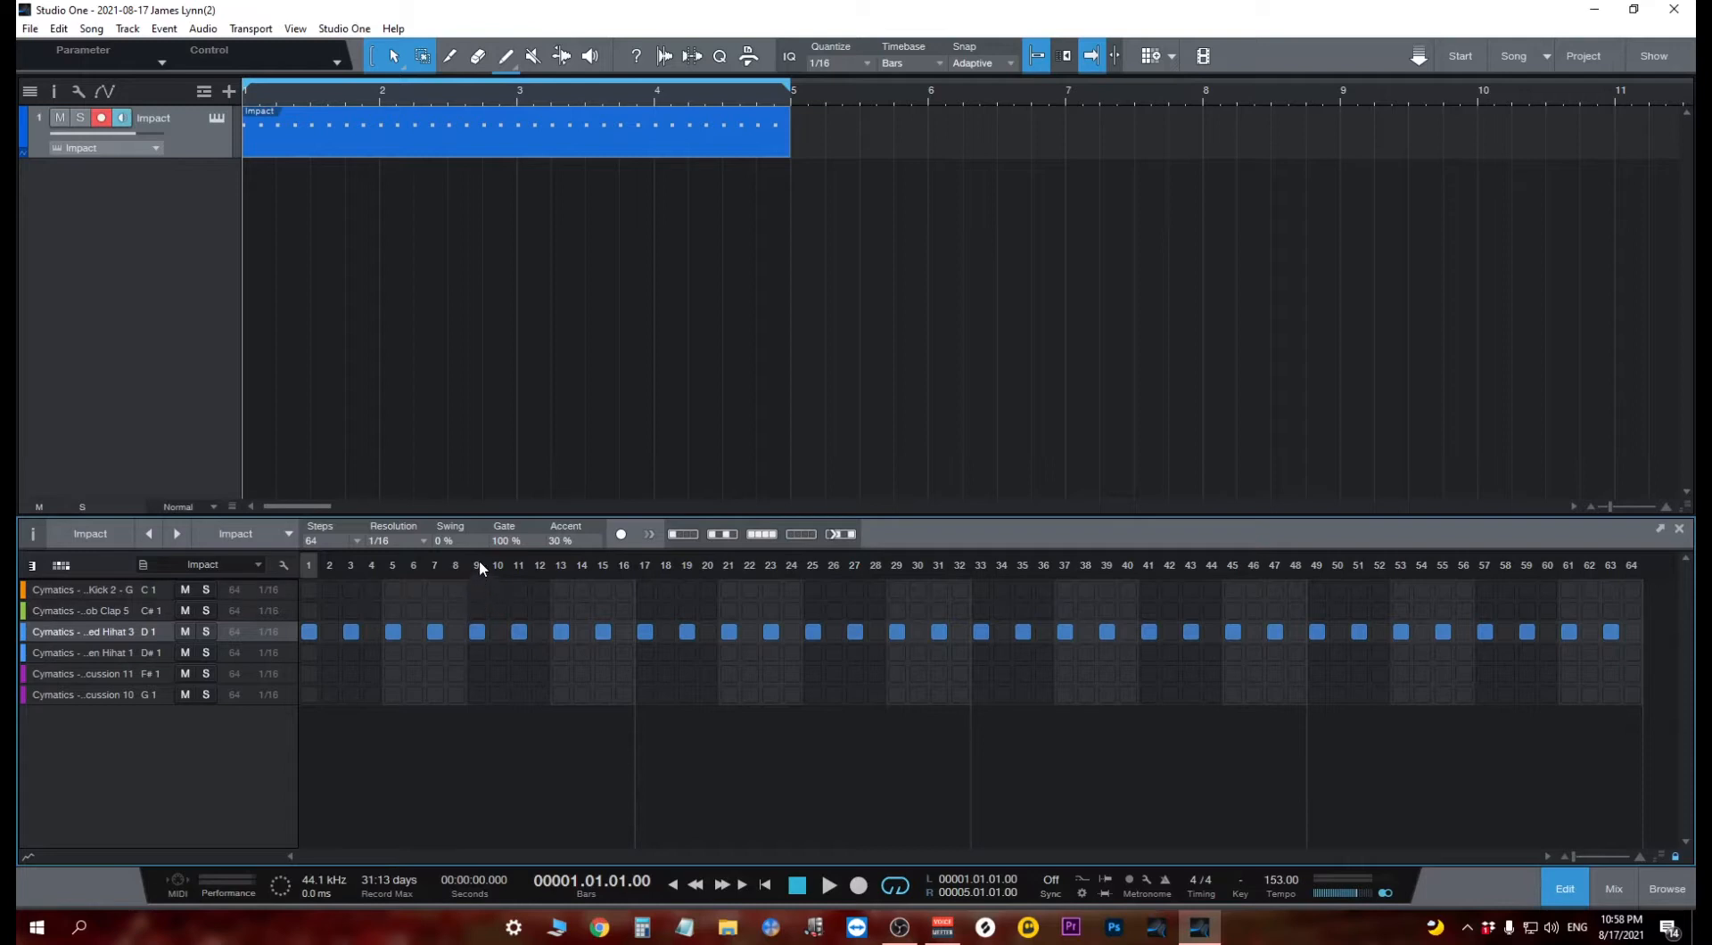
Place Clap 5 hits on steps 9, 25, 41 and 57 and play back the pattern.
{"action": "left_click", "coordinate": [478, 611]}
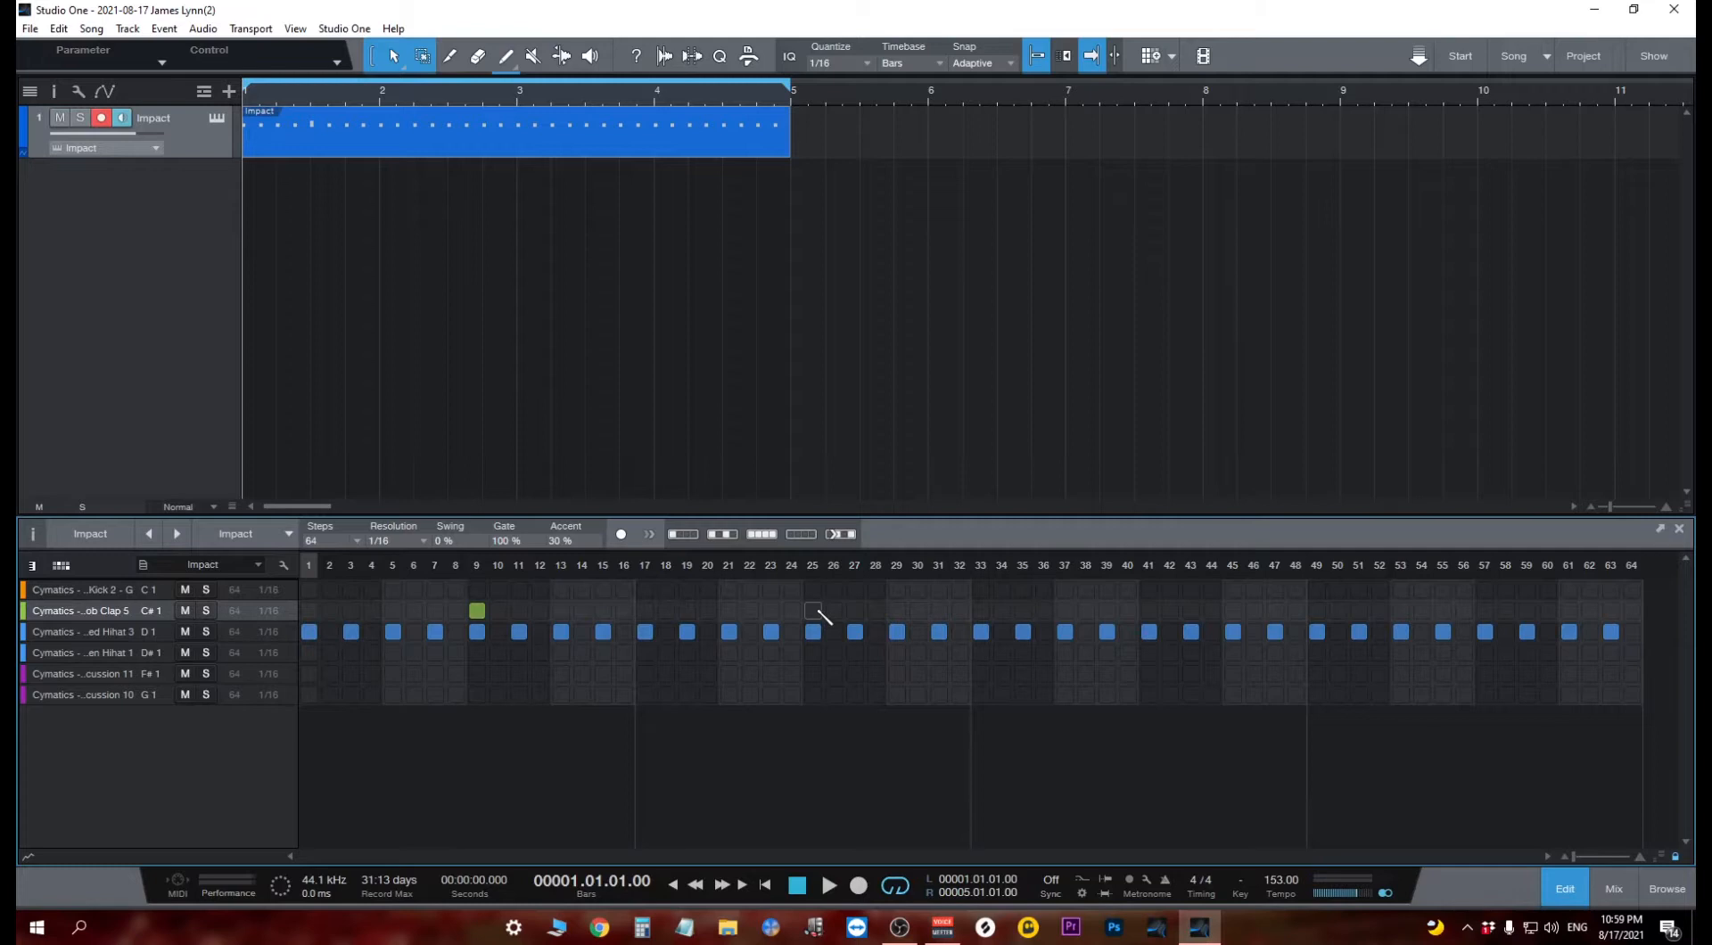
{"action": "left_click", "coordinate": [813, 611]}
{"action": "key", "text": "d"}
{"action": "key", "text": "space"}
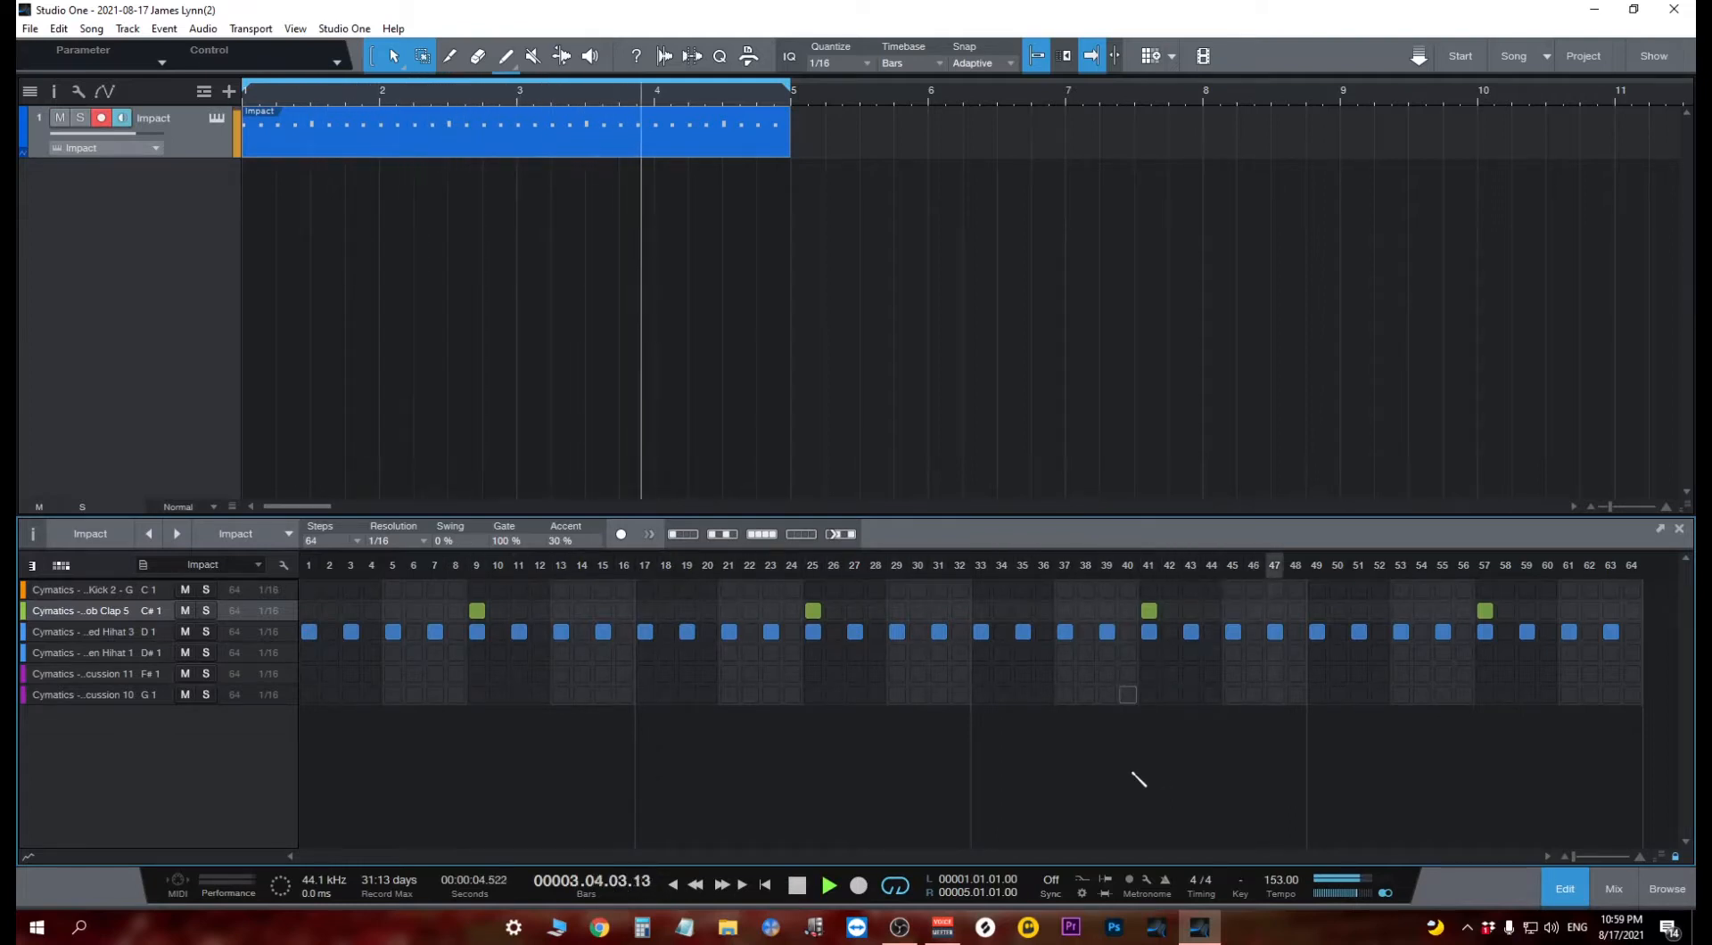
{"action": "key", "text": "space"}
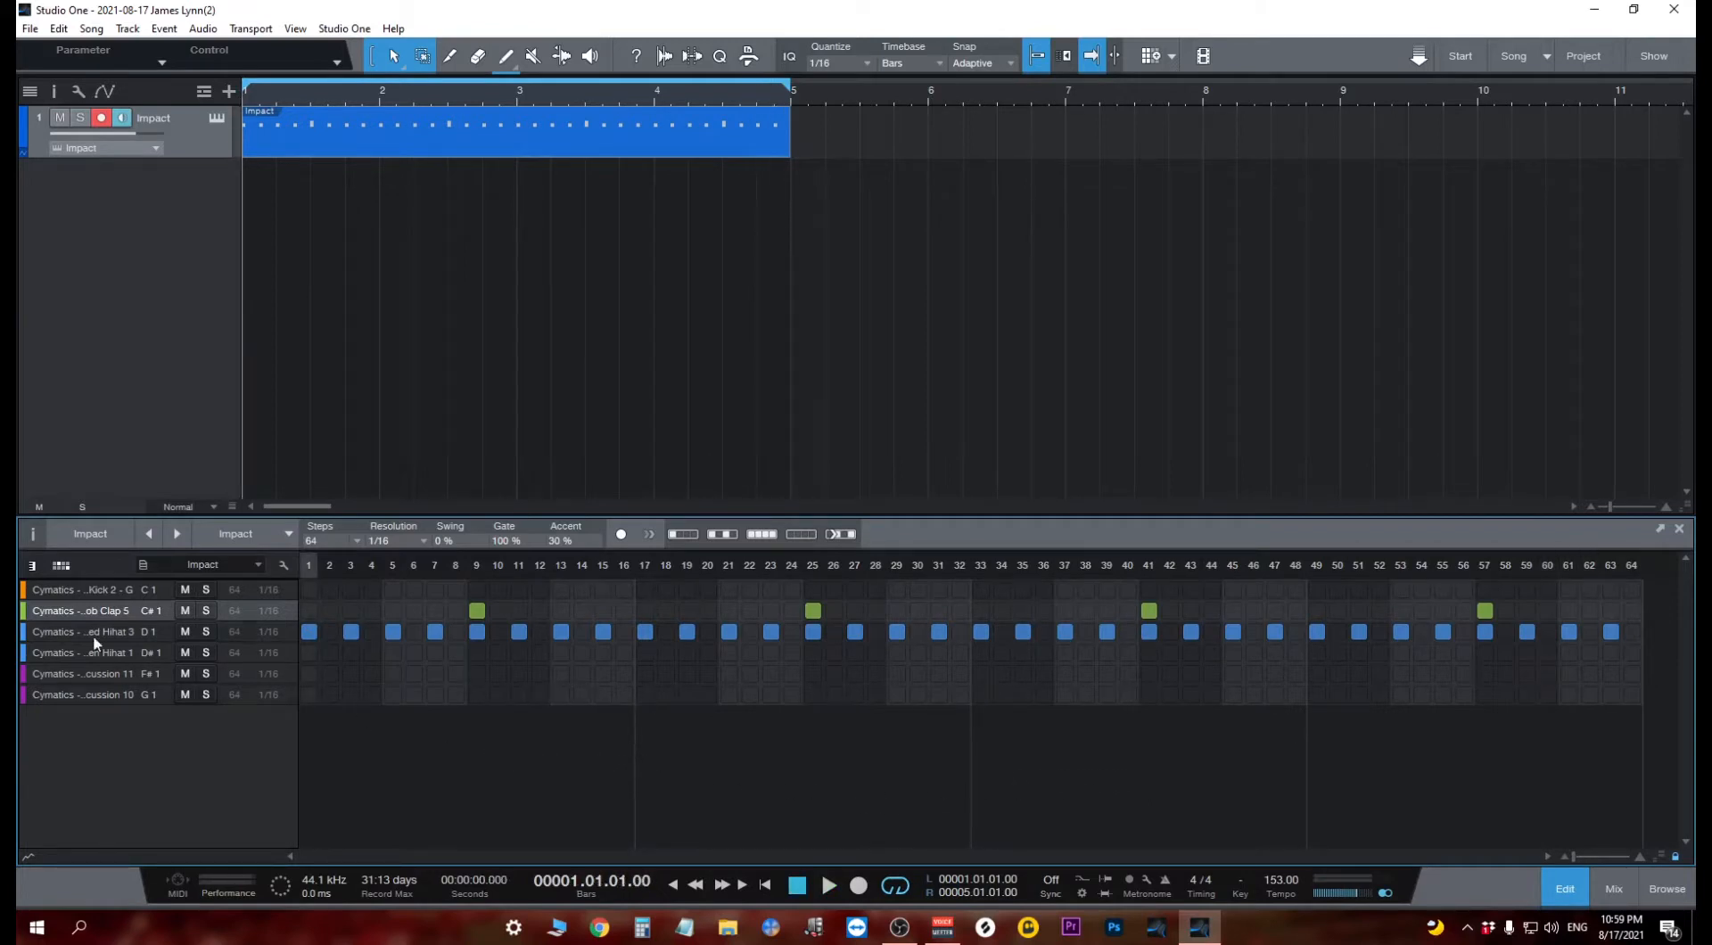
Add extra Hihat 3 hits on steps 6, 34 and 54 and listen to the pattern.
{"action": "left_click", "coordinate": [121, 633]}
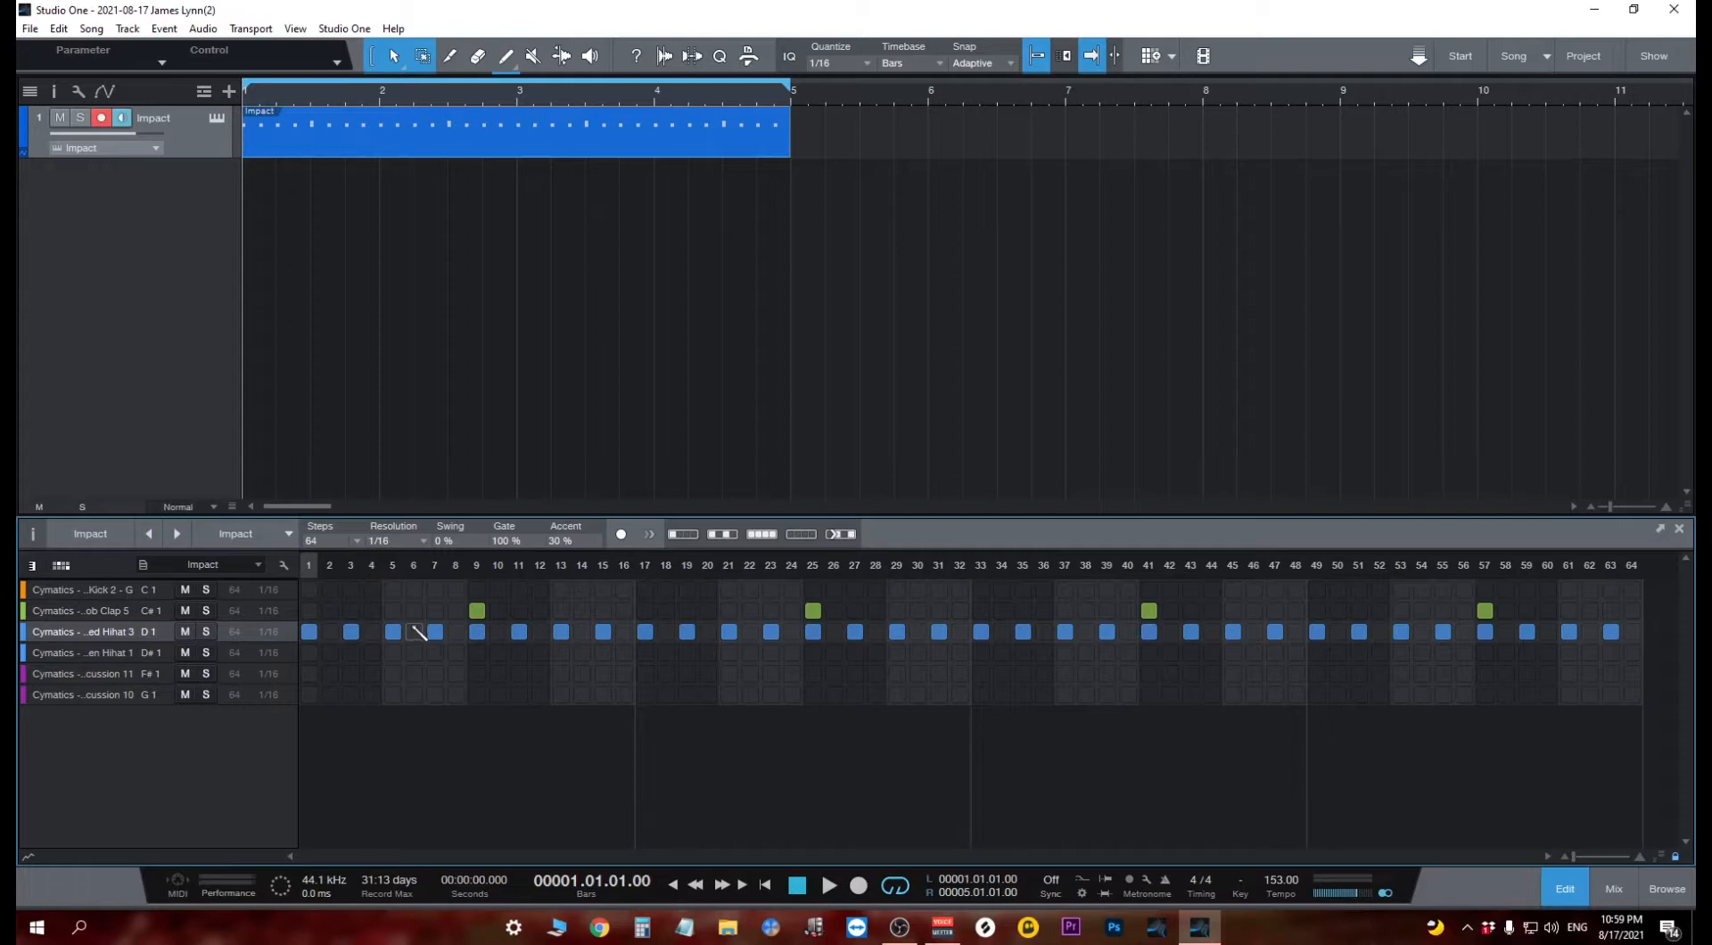
{"action": "left_click", "coordinate": [414, 632]}
{"action": "key", "text": "space"}
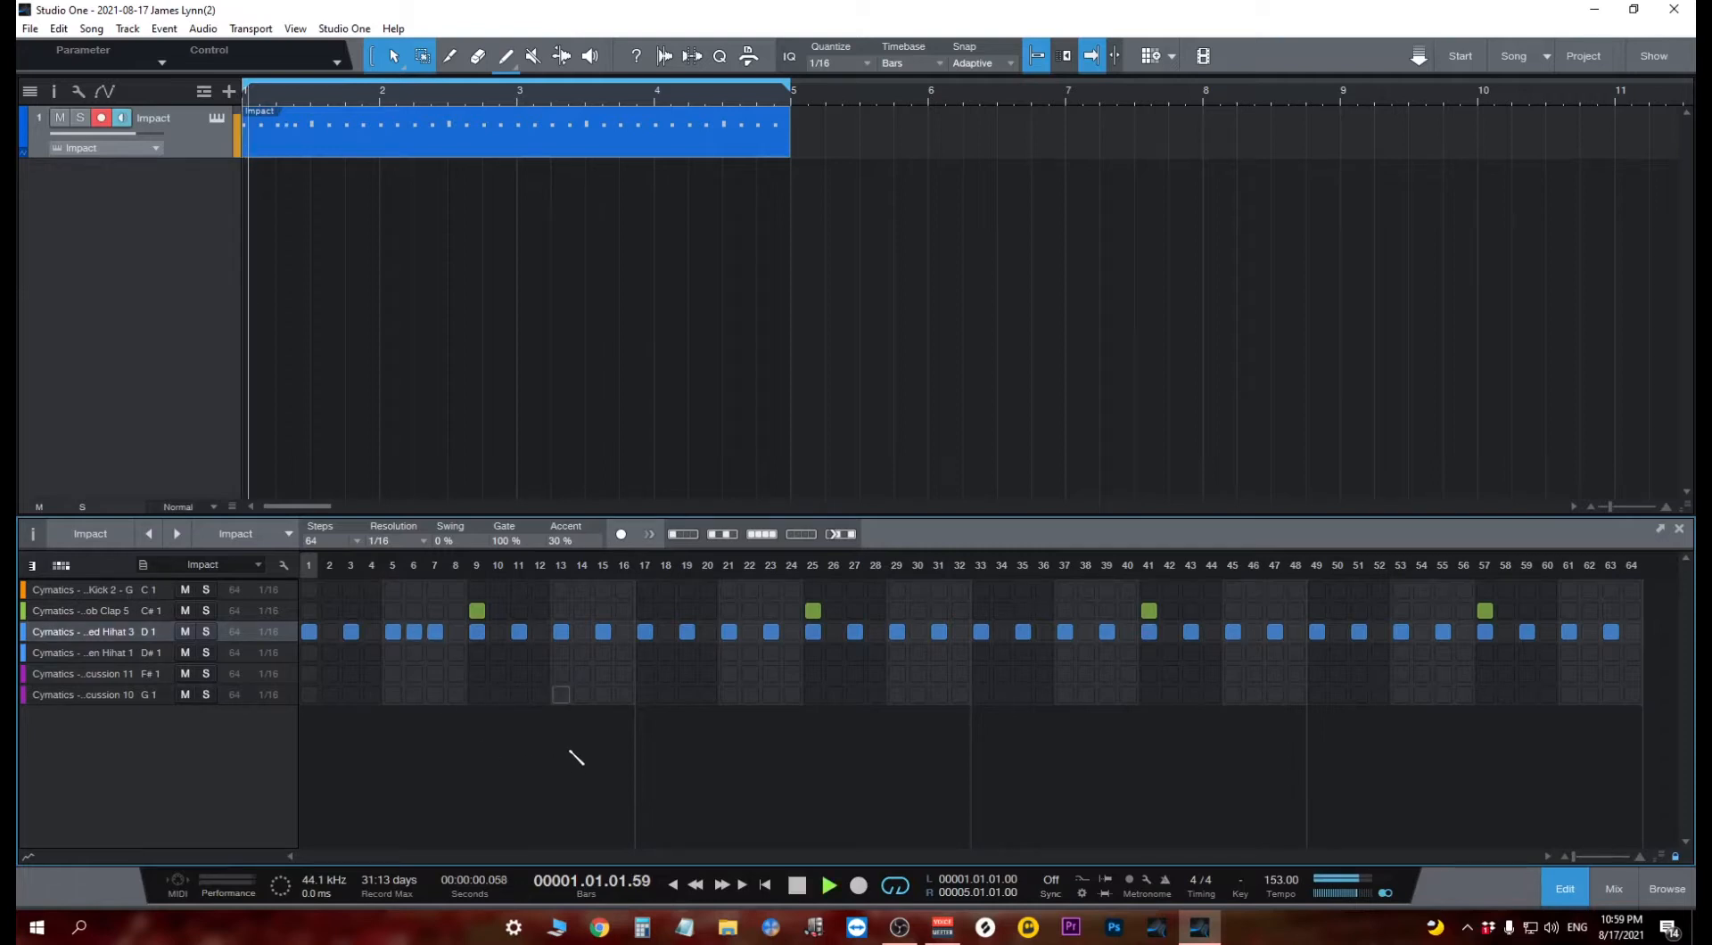
{"action": "left_click", "coordinate": [1003, 631]}
{"action": "left_click", "coordinate": [1422, 632]}
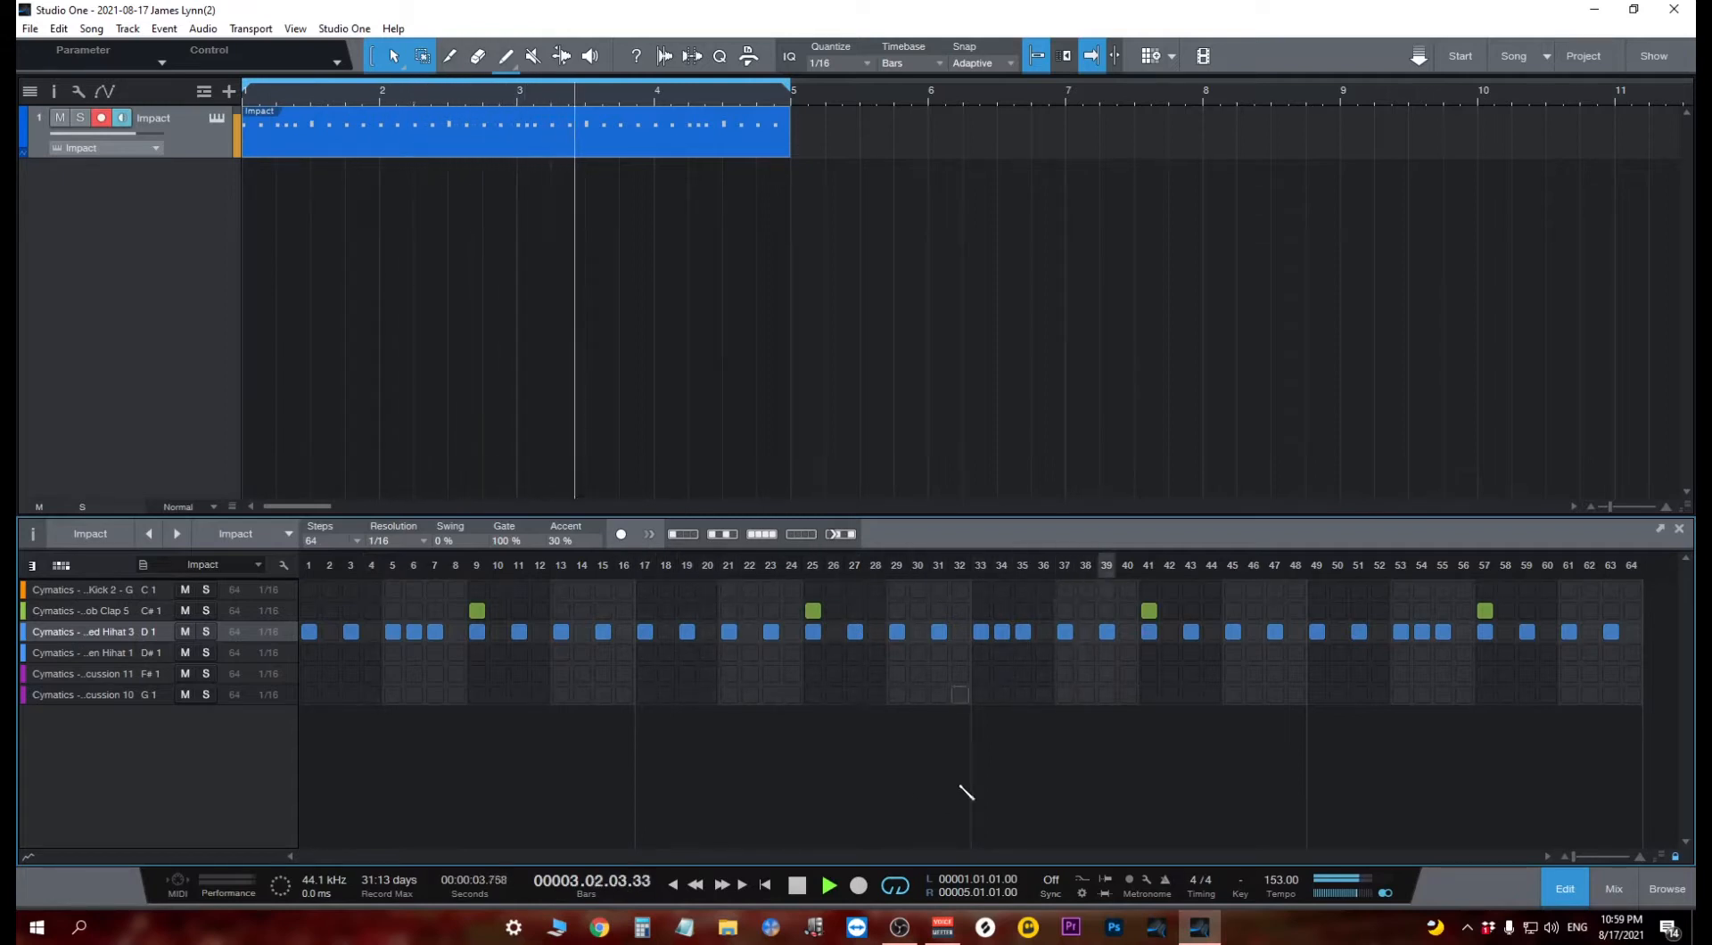
{"action": "key", "text": "space"}
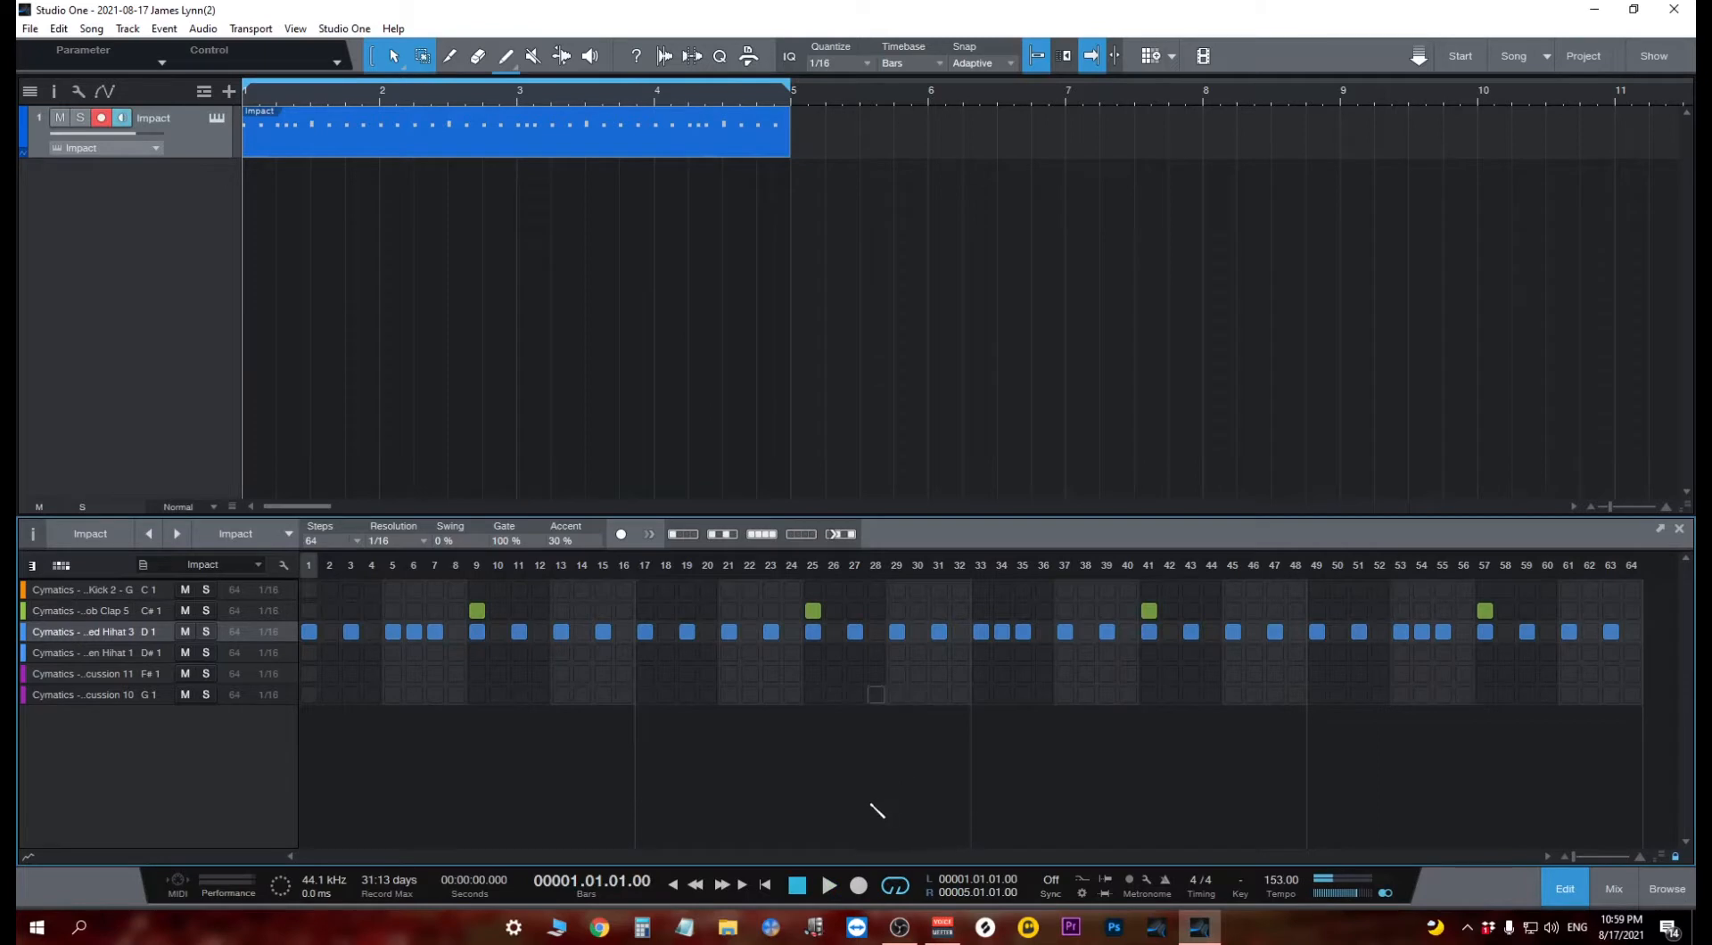
Place Kick 2 hits on steps 1 and 13, comparing step 11 as an alternative during playback.
{"action": "left_click", "coordinate": [132, 592]}
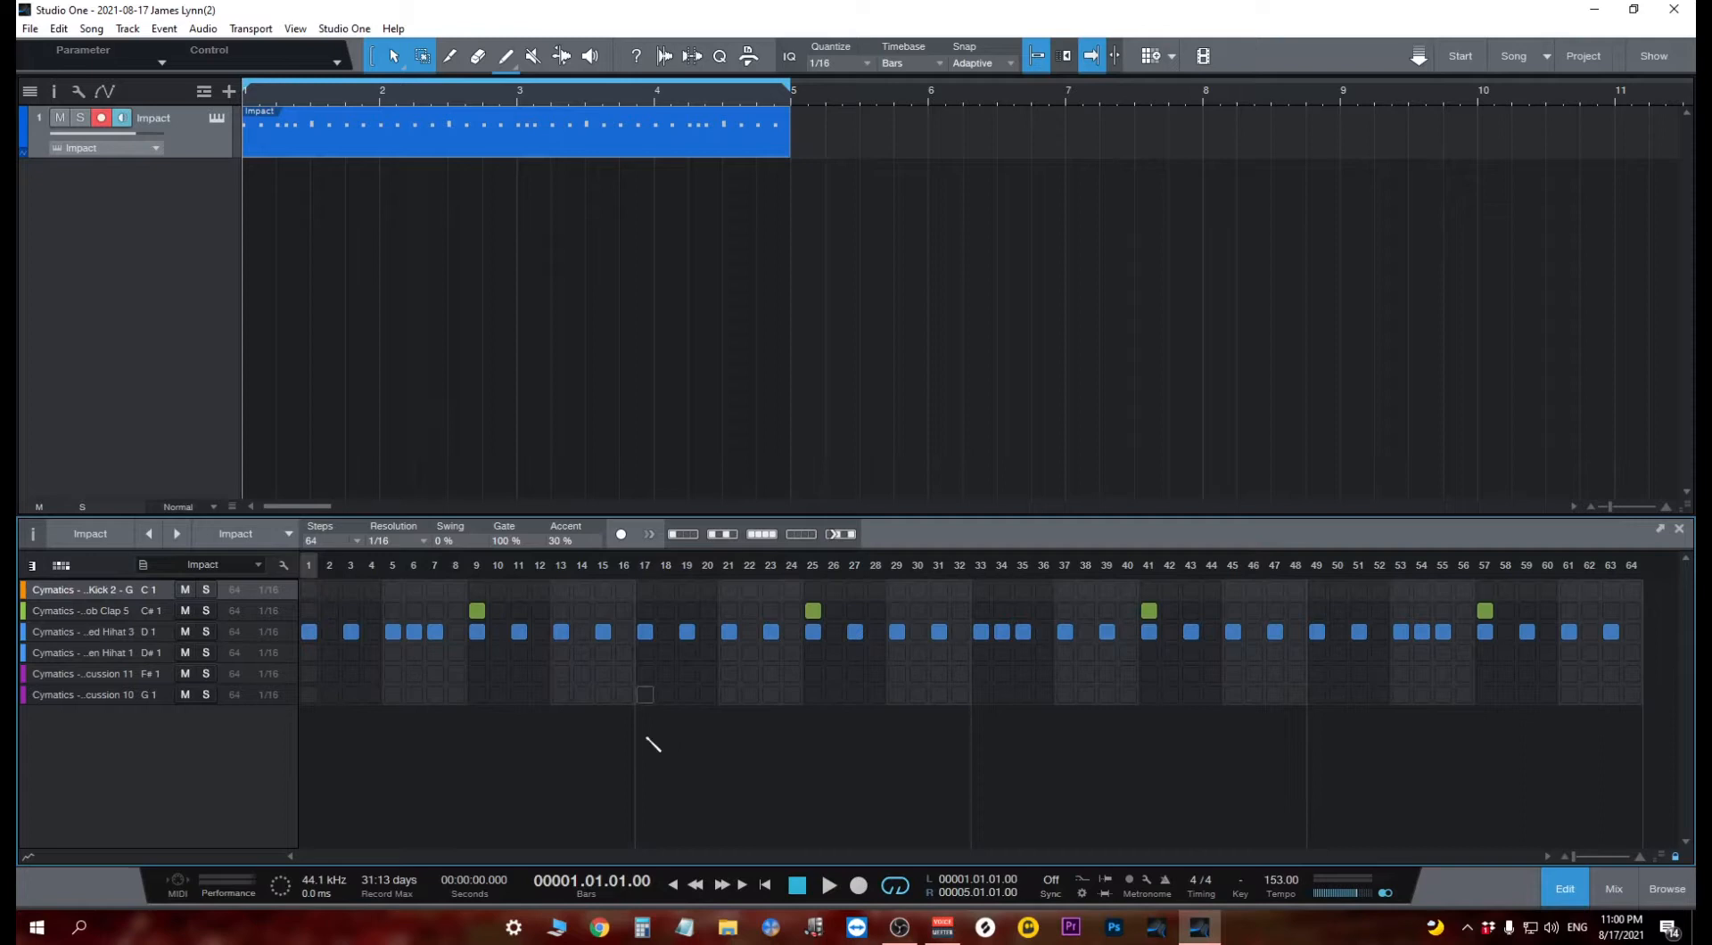
{"action": "left_click", "coordinate": [309, 589]}
{"action": "key", "text": "space"}
{"action": "key", "text": "space"}
{"action": "left_click", "coordinate": [561, 590]}
{"action": "key", "text": "space"}
{"action": "key", "text": "space"}
{"action": "left_click", "coordinate": [561, 590]}
{"action": "left_click", "coordinate": [519, 590]}
{"action": "key", "text": "space"}
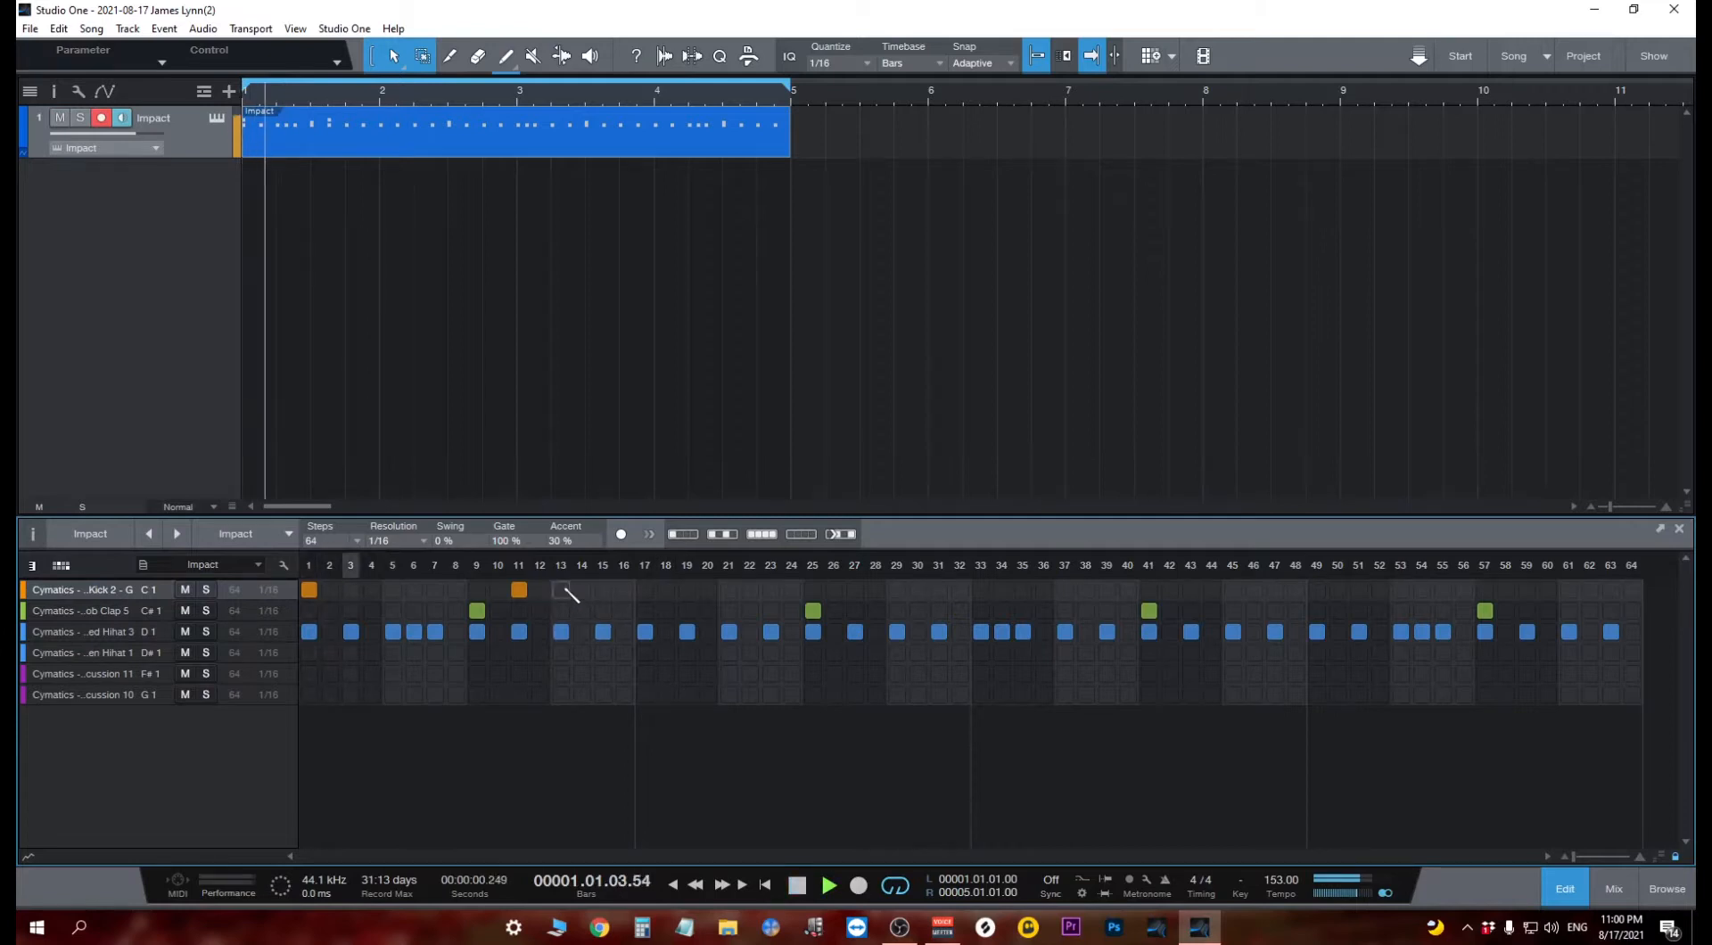
{"action": "left_click", "coordinate": [561, 590]}
{"action": "left_click", "coordinate": [519, 590]}
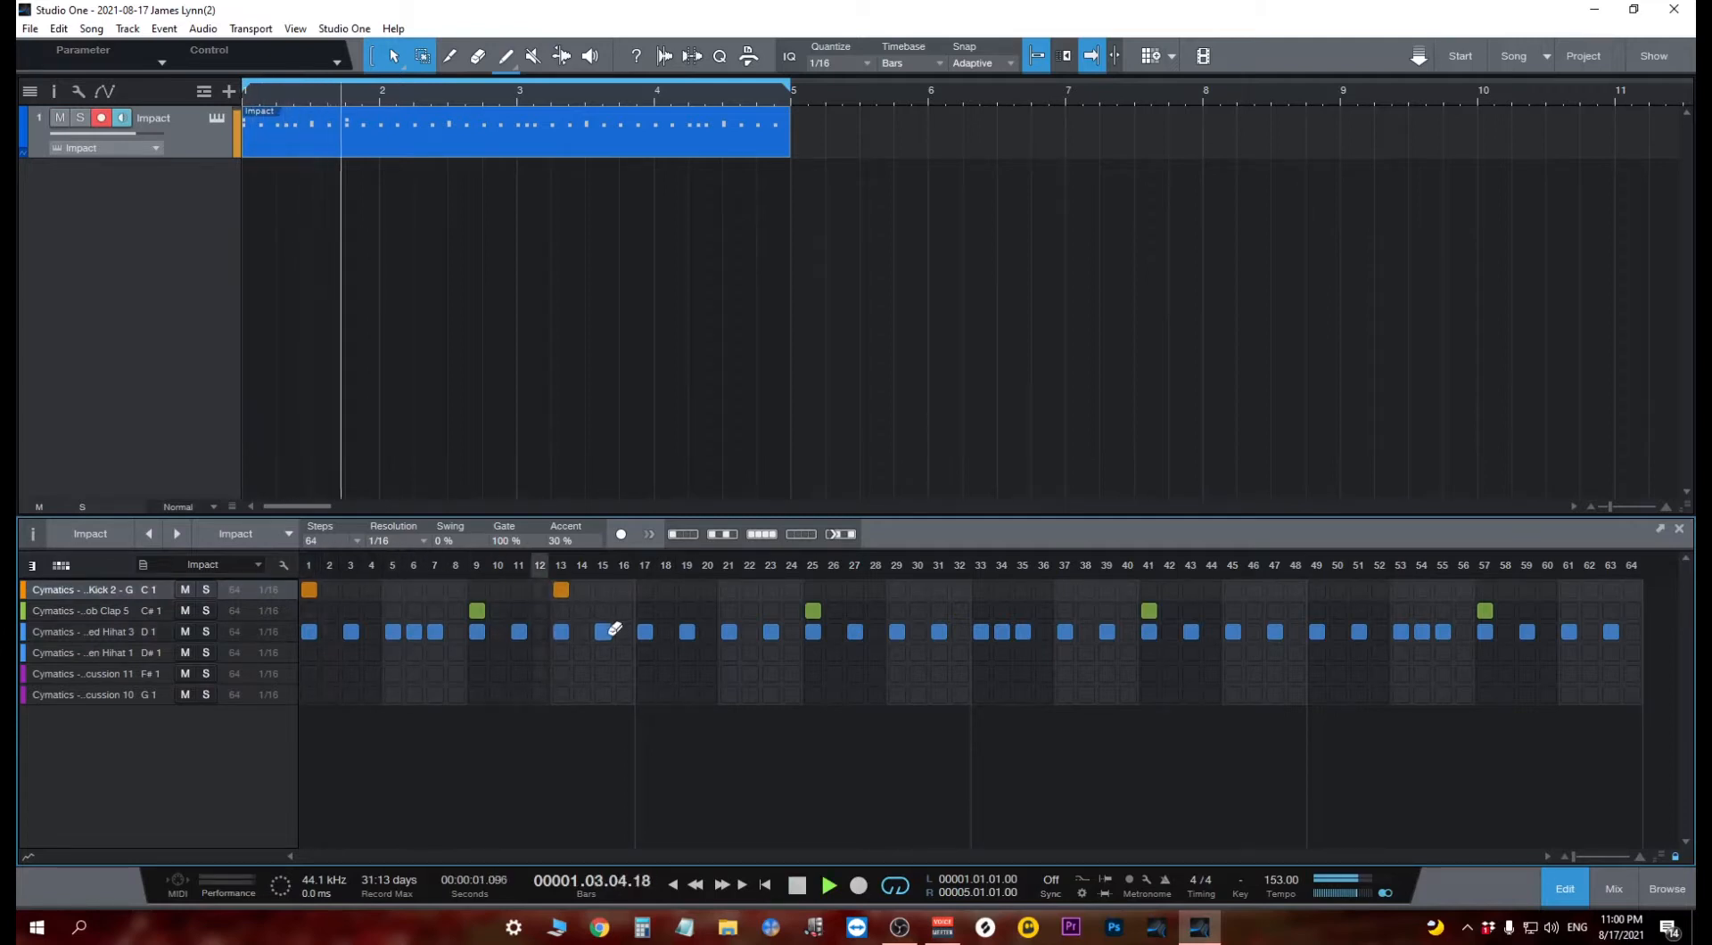
{"action": "key", "text": "space"}
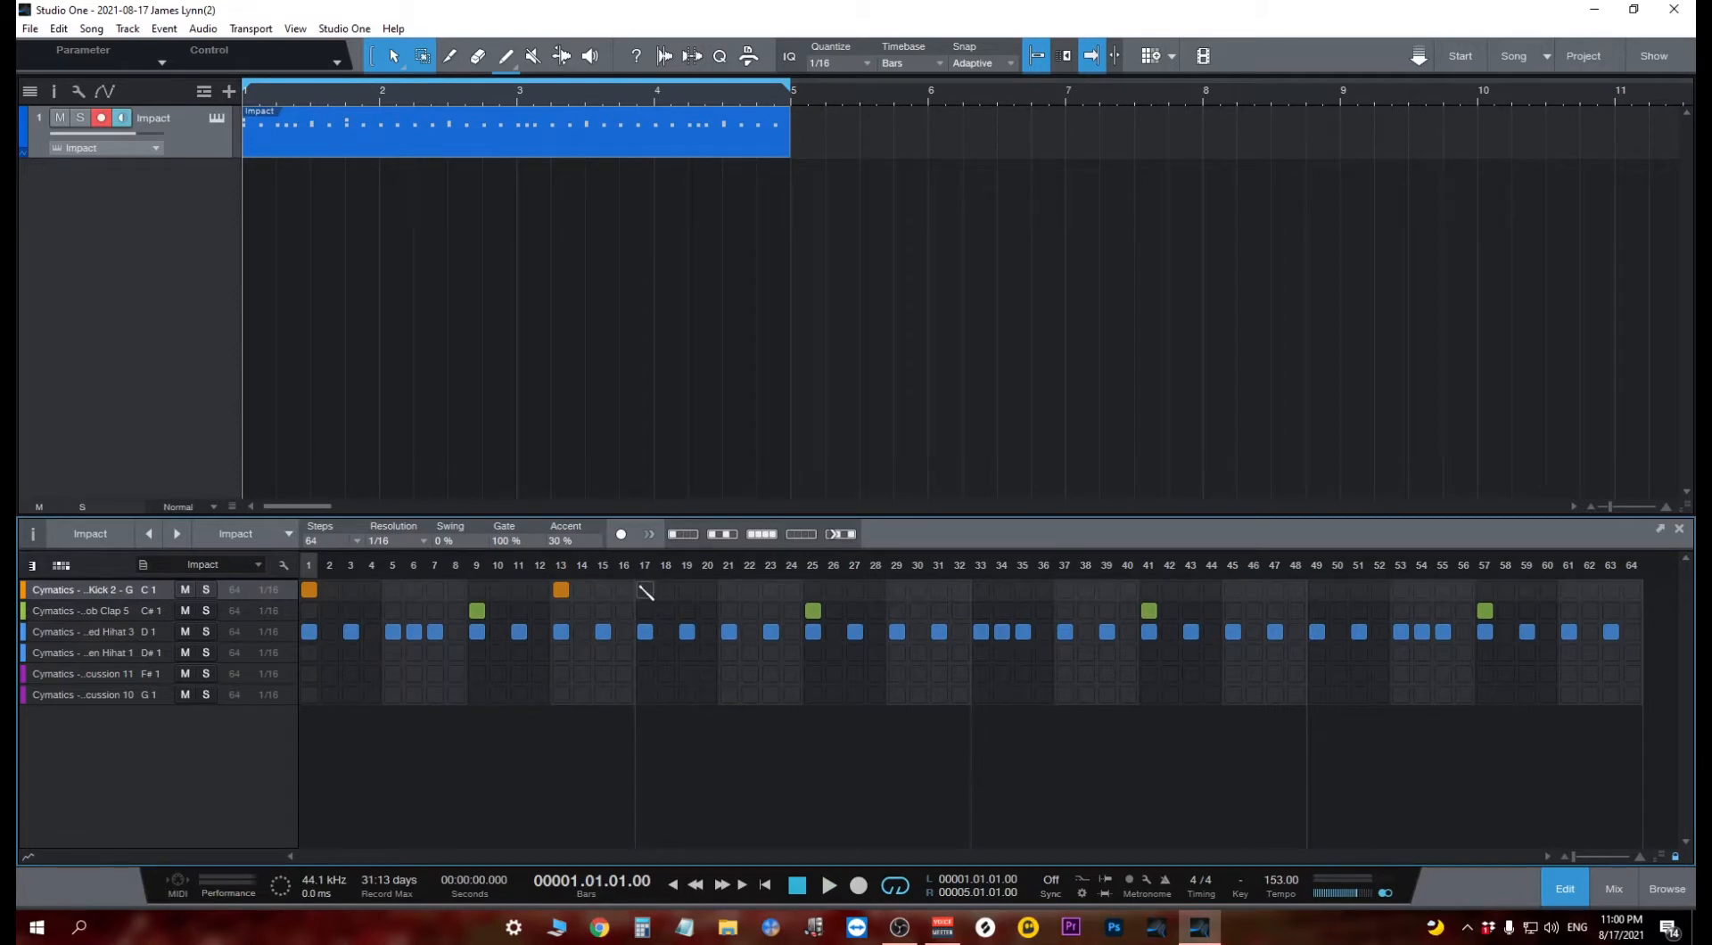
{"action": "key", "text": "space"}
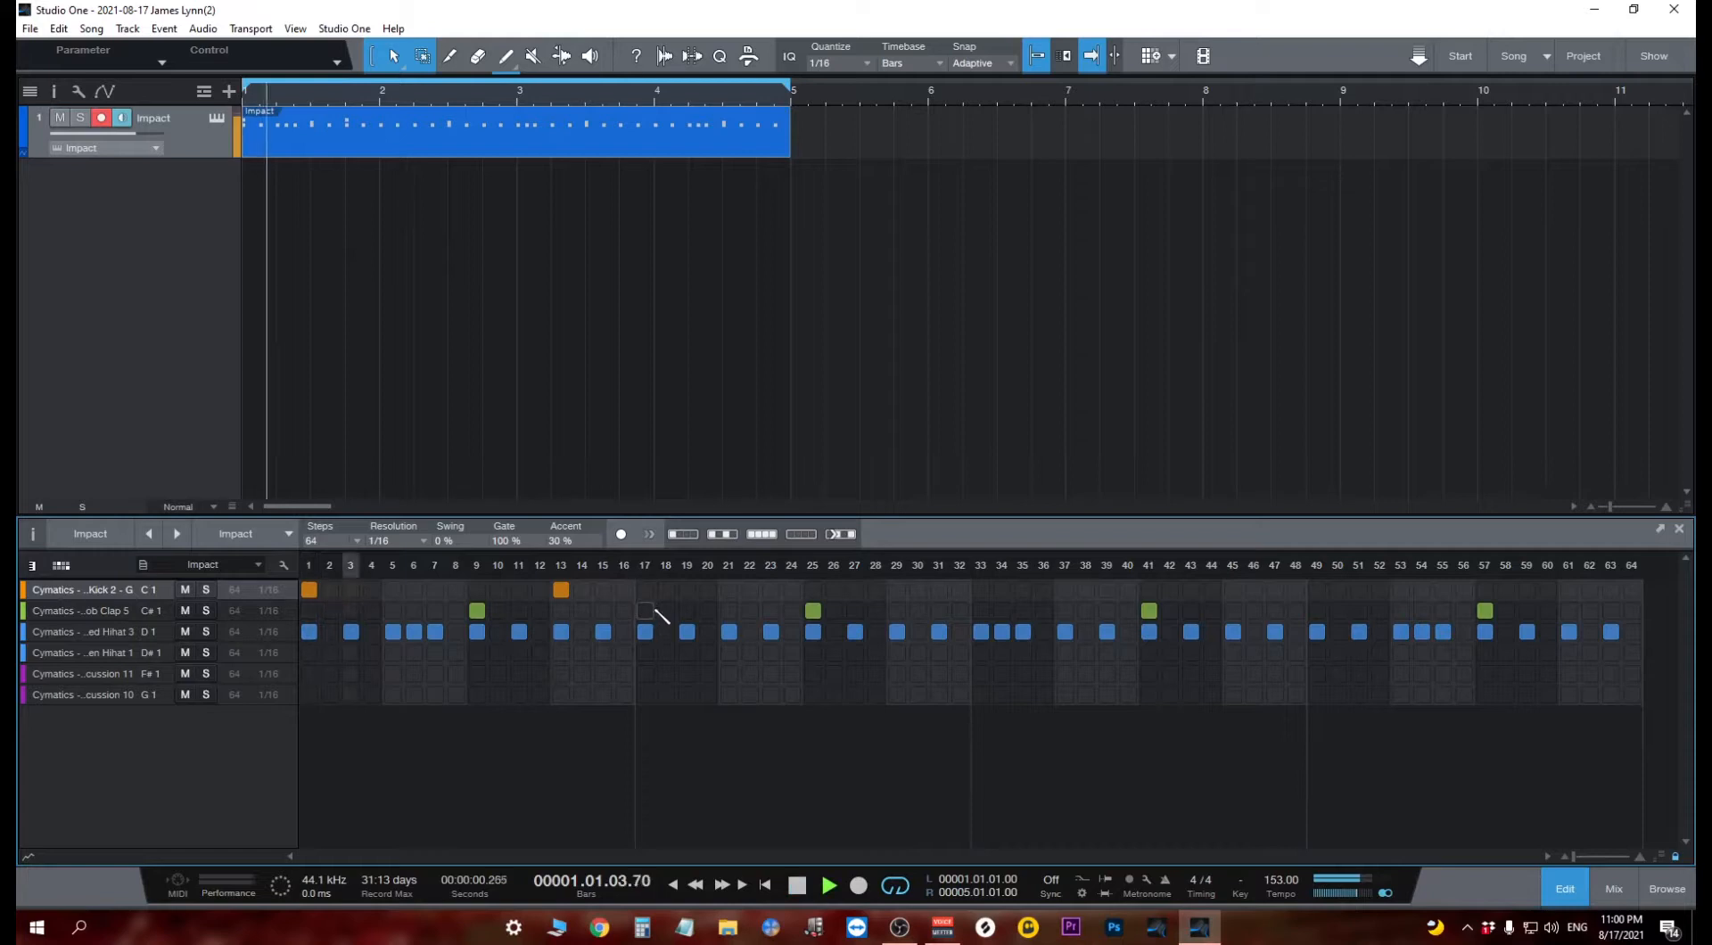
{"action": "key", "text": "space"}
Add Kick 2 hits on steps 23 and 27, trying step 29 for the second one and checking by playback.
{"action": "left_click", "coordinate": [770, 590]}
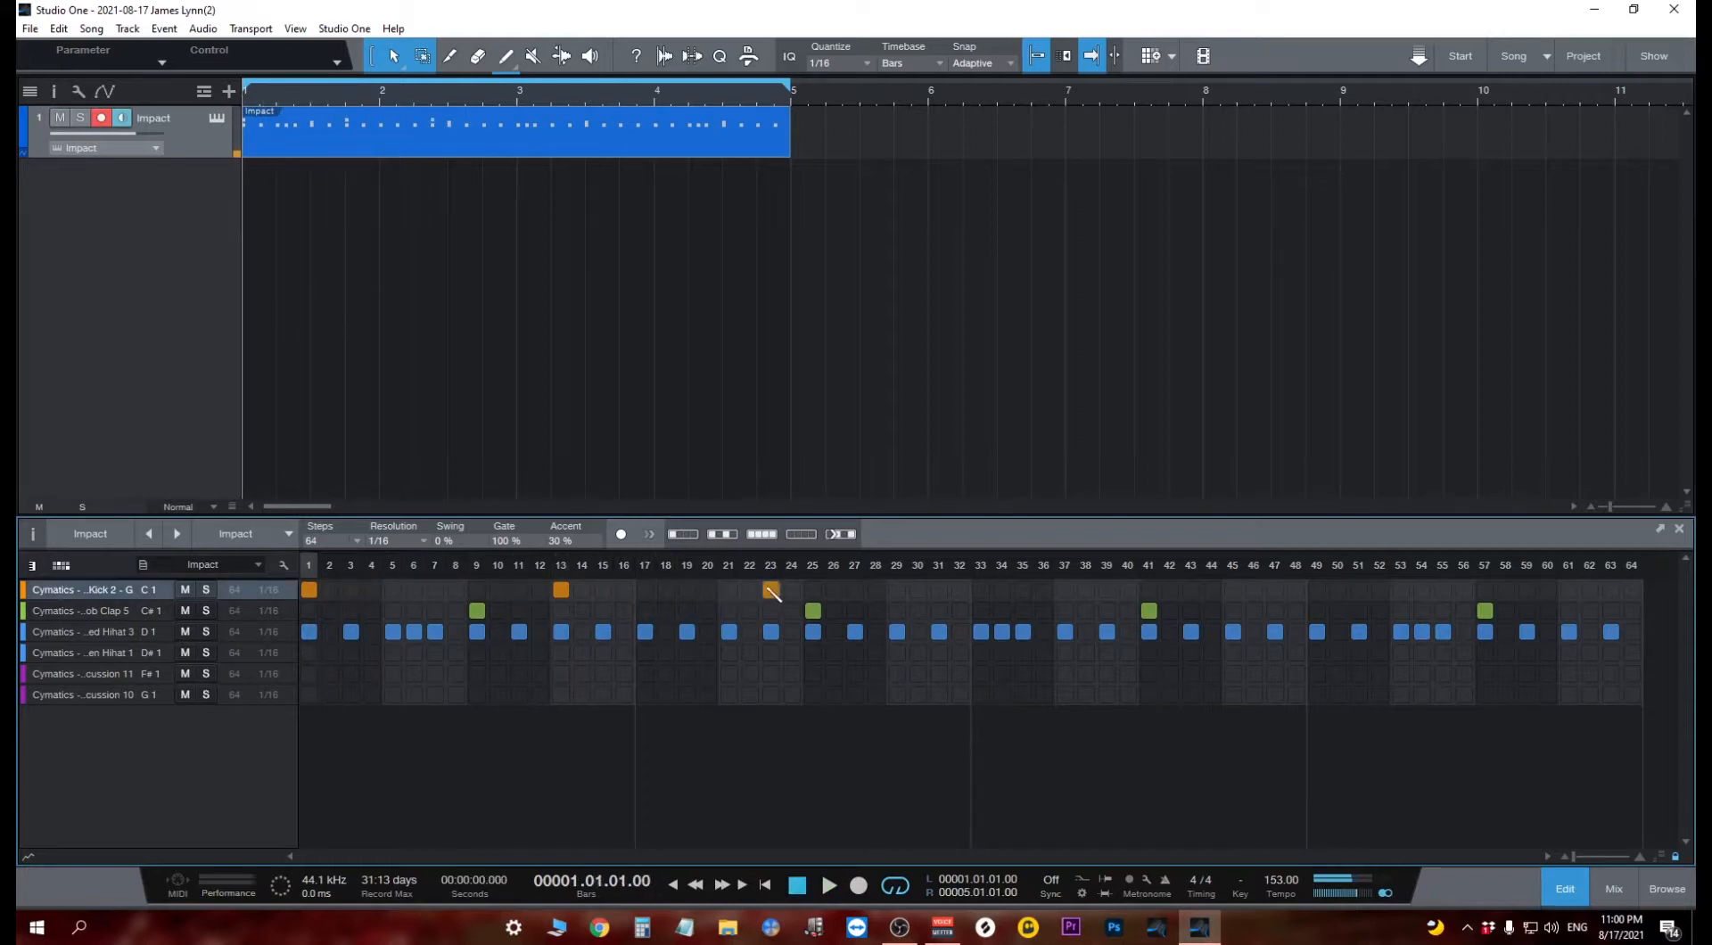
{"action": "left_click", "coordinate": [897, 590]}
{"action": "key", "text": "space"}
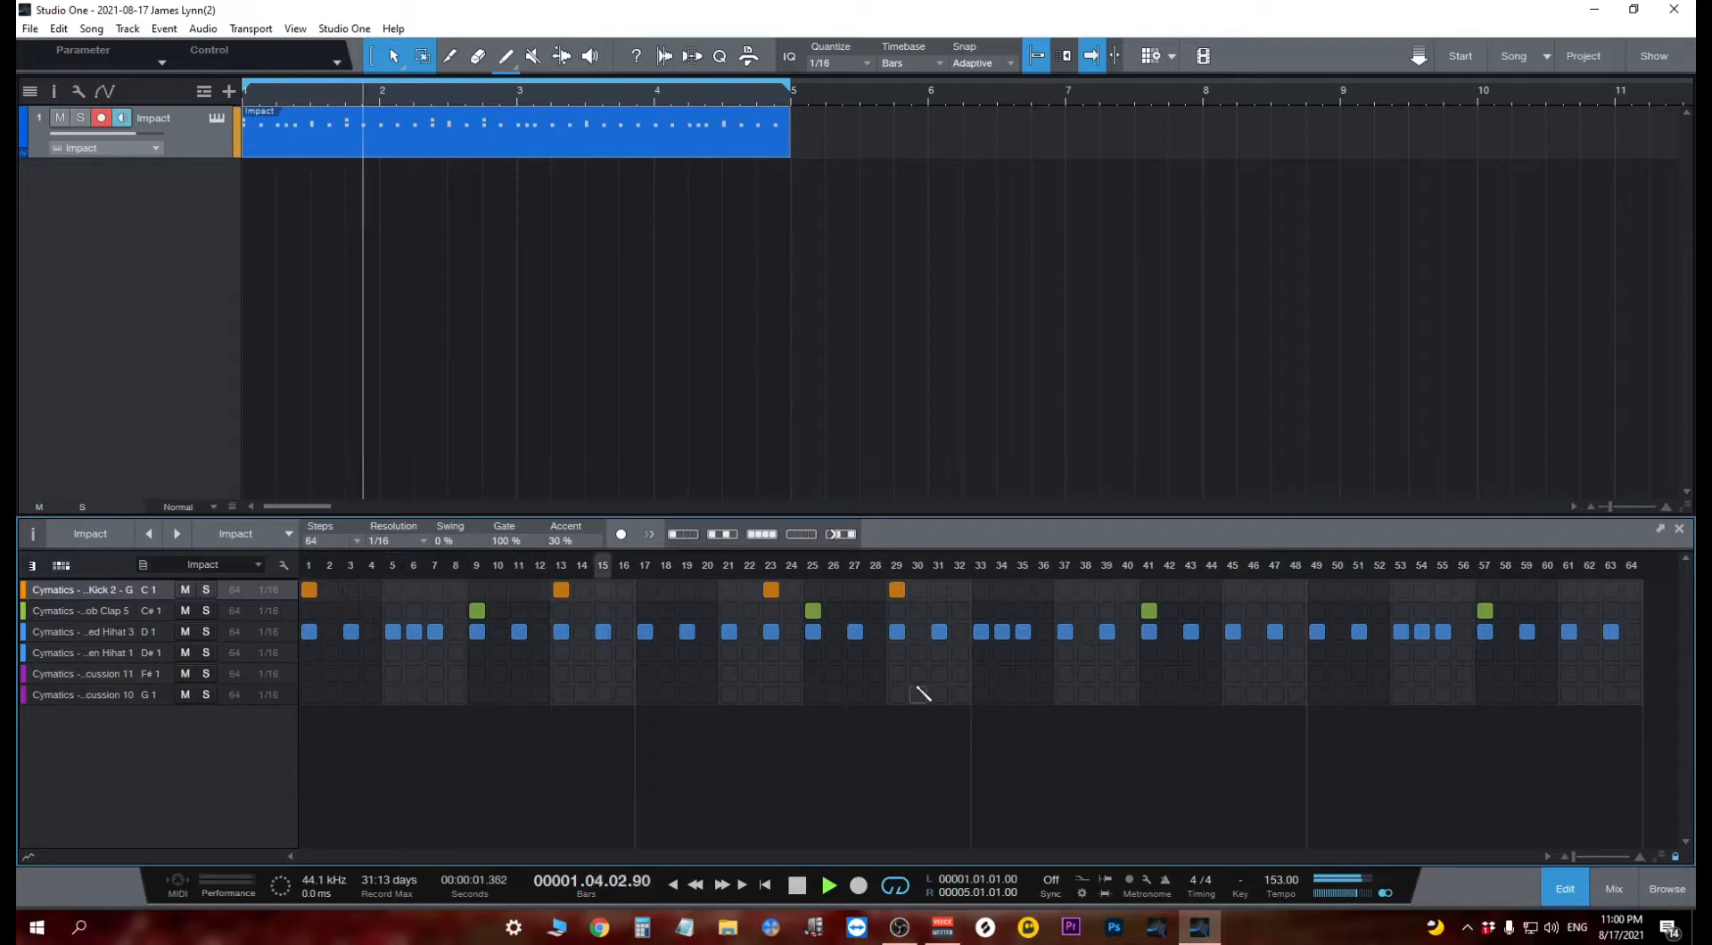
{"action": "key", "text": "space"}
{"action": "left_click", "coordinate": [876, 589]}
{"action": "left_click", "coordinate": [855, 589]}
{"action": "left_click", "coordinate": [898, 590]}
{"action": "key", "text": "space"}
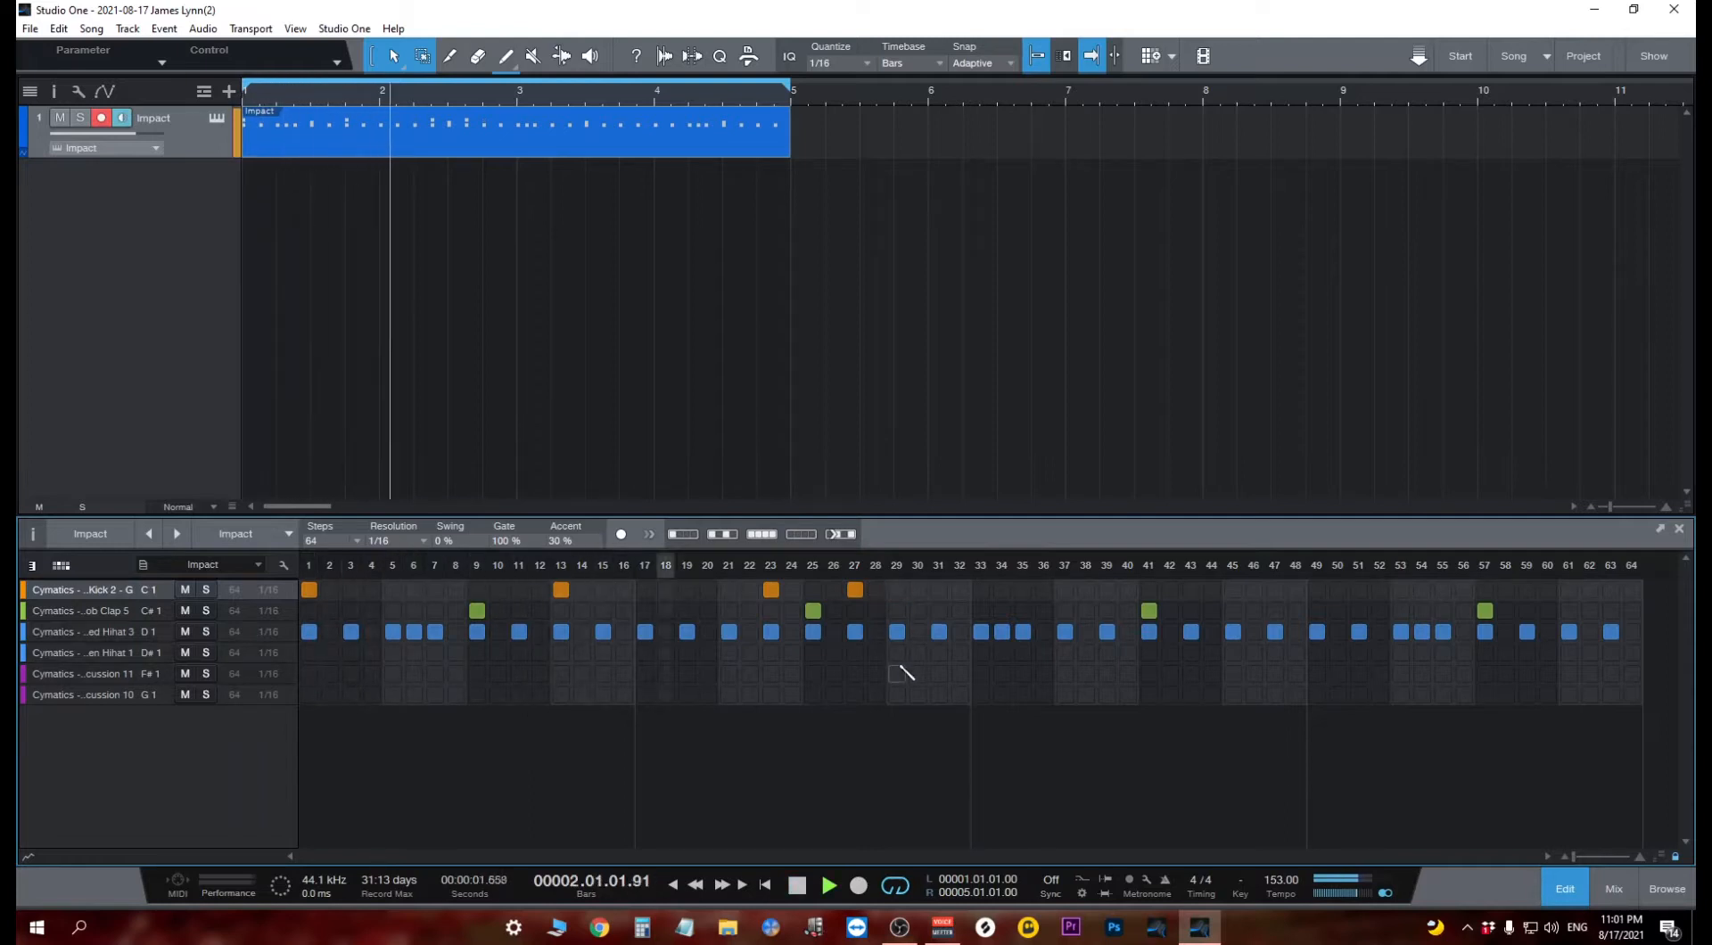
{"action": "key", "text": "space"}
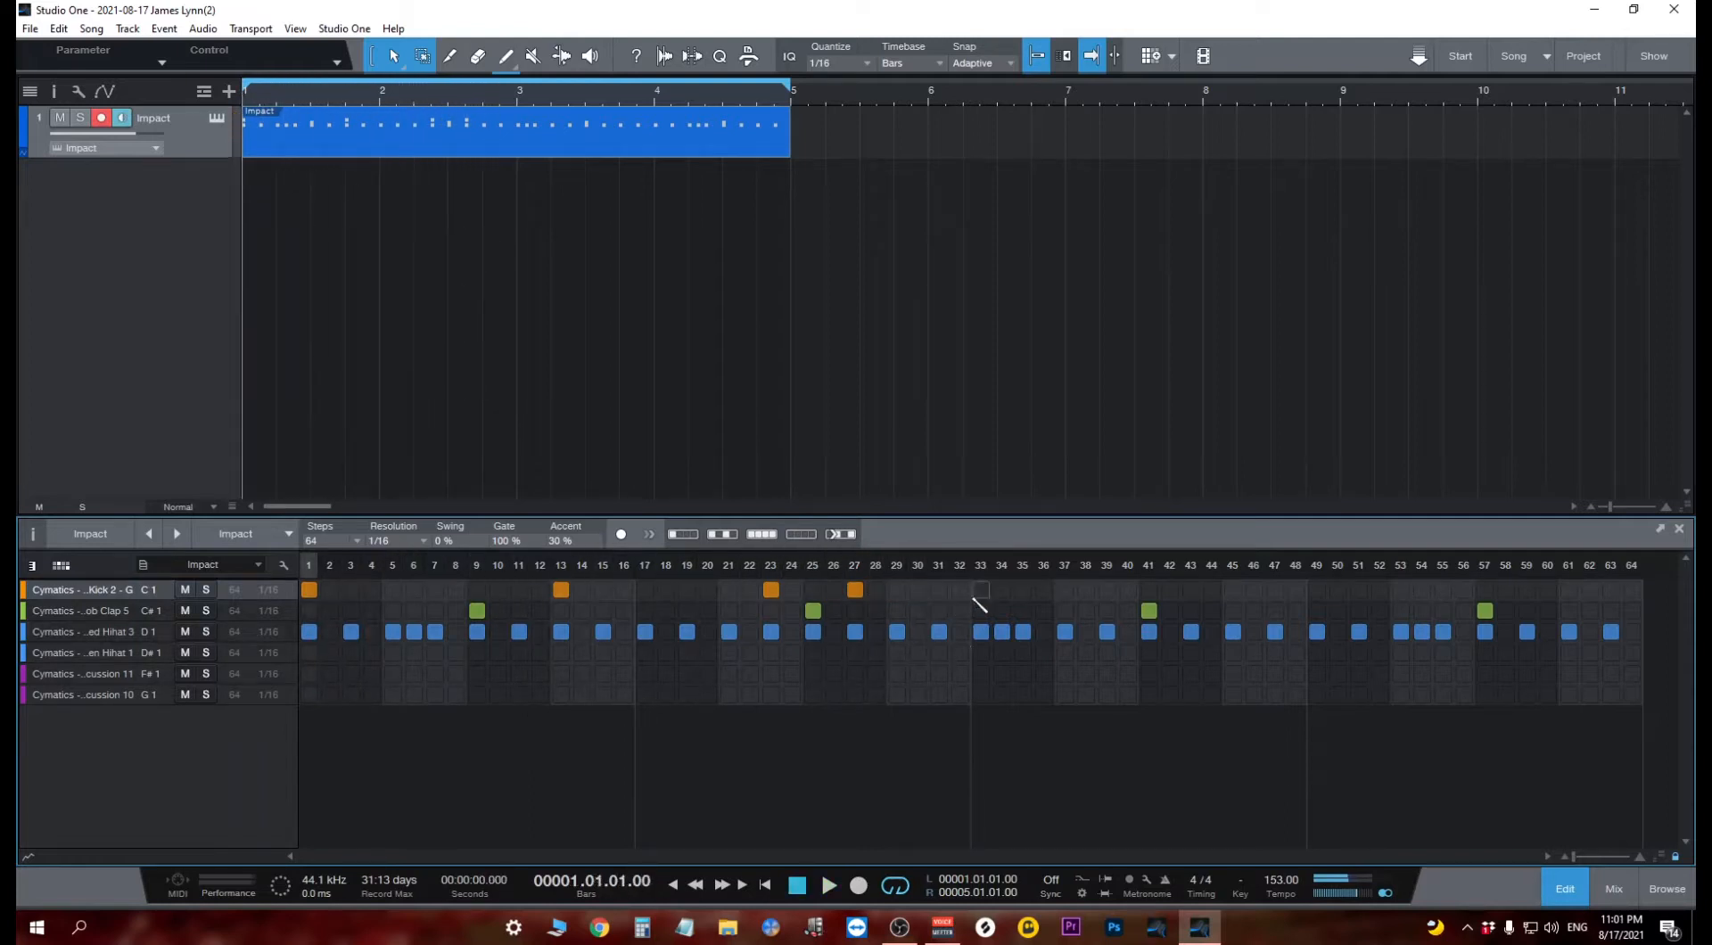
Add Kick 2 hits on steps 33, 53 and 59, trying steps 55 and 61 as well, and play back from bar 3.
{"action": "left_click", "coordinate": [981, 589]}
{"action": "key", "text": "space"}
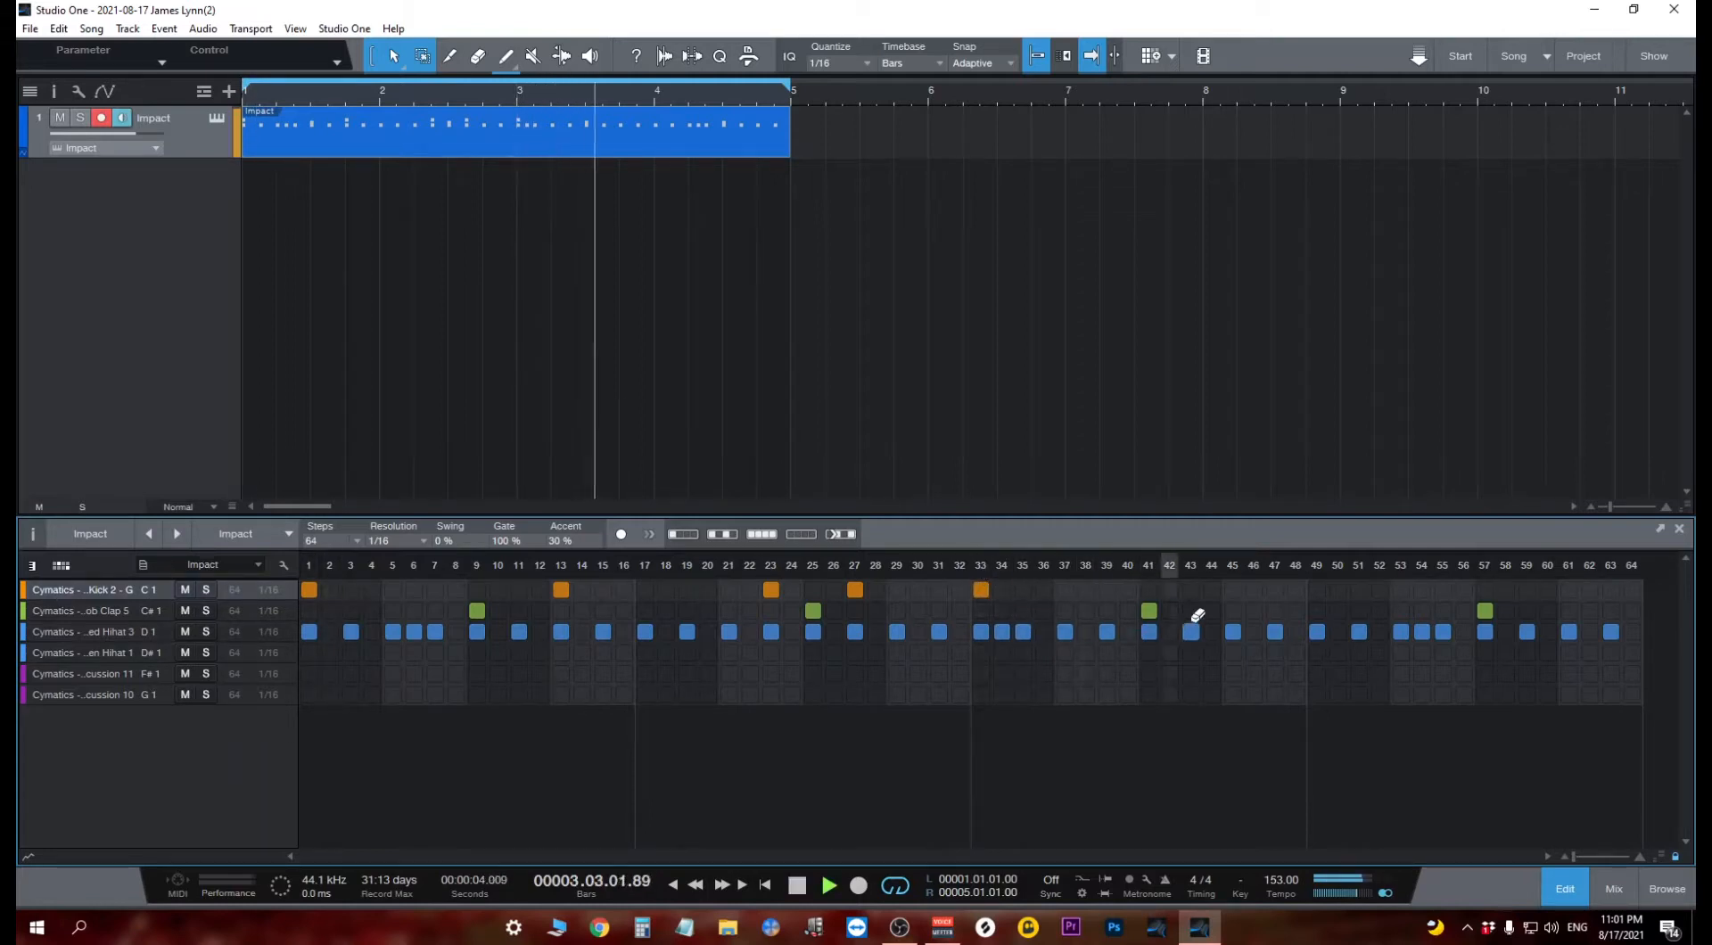
{"action": "key", "text": "space"}
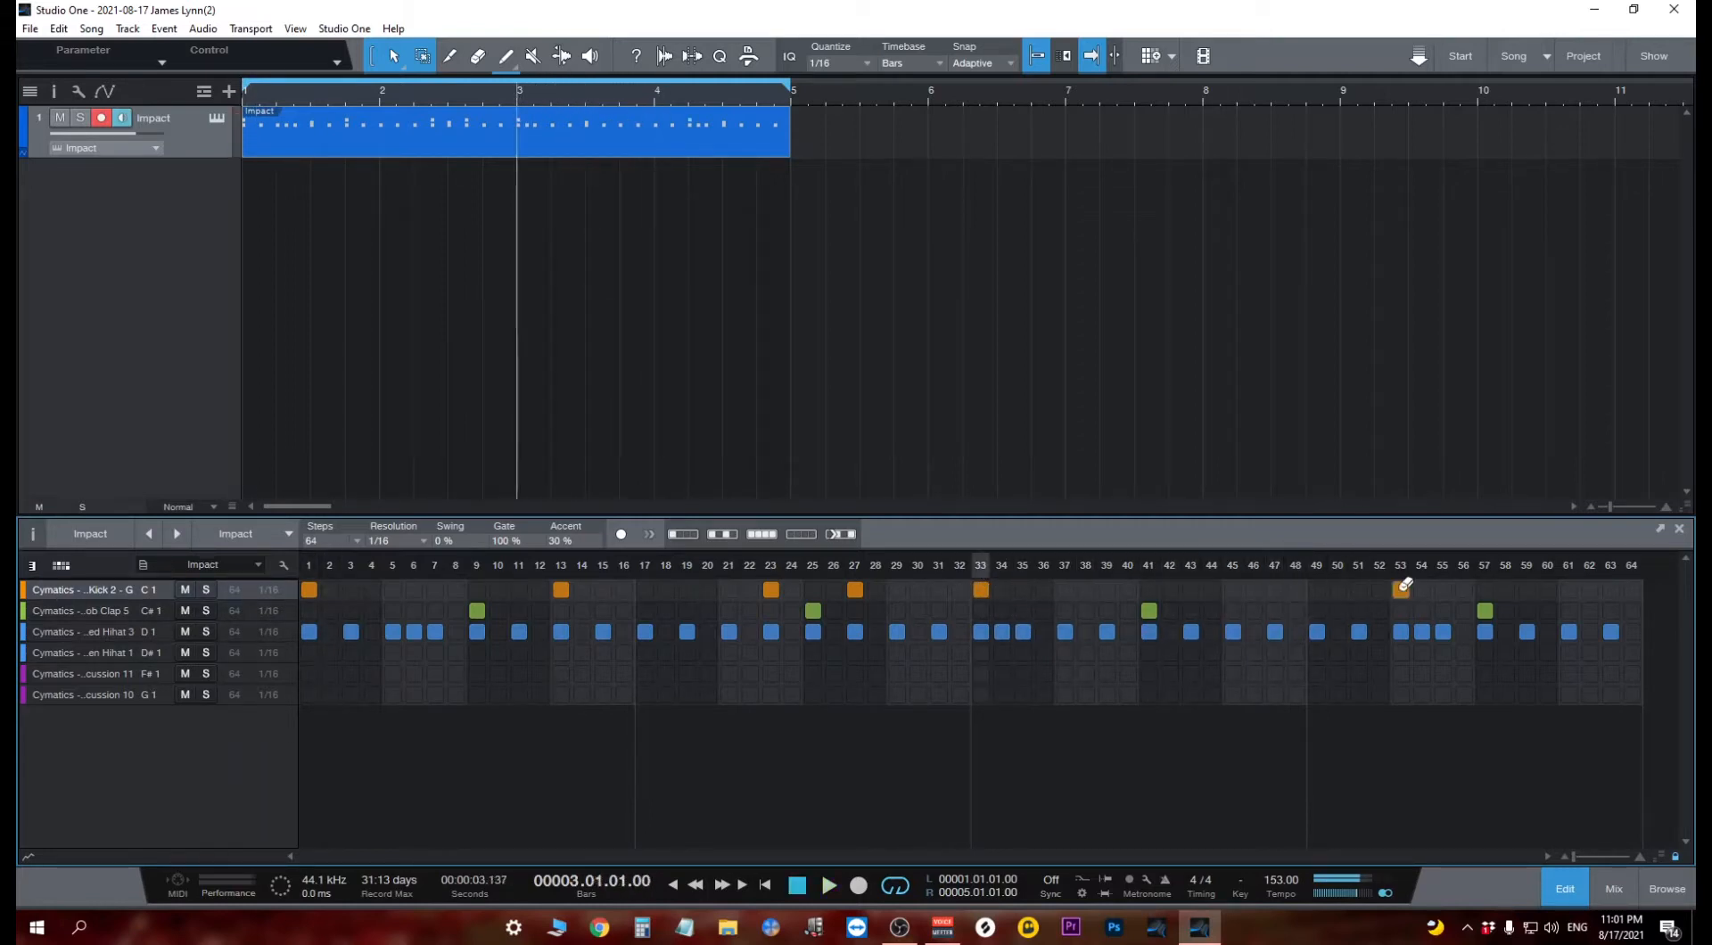
{"action": "left_click", "coordinate": [1443, 589]}
{"action": "left_click", "coordinate": [1568, 590]}
{"action": "key", "text": "space"}
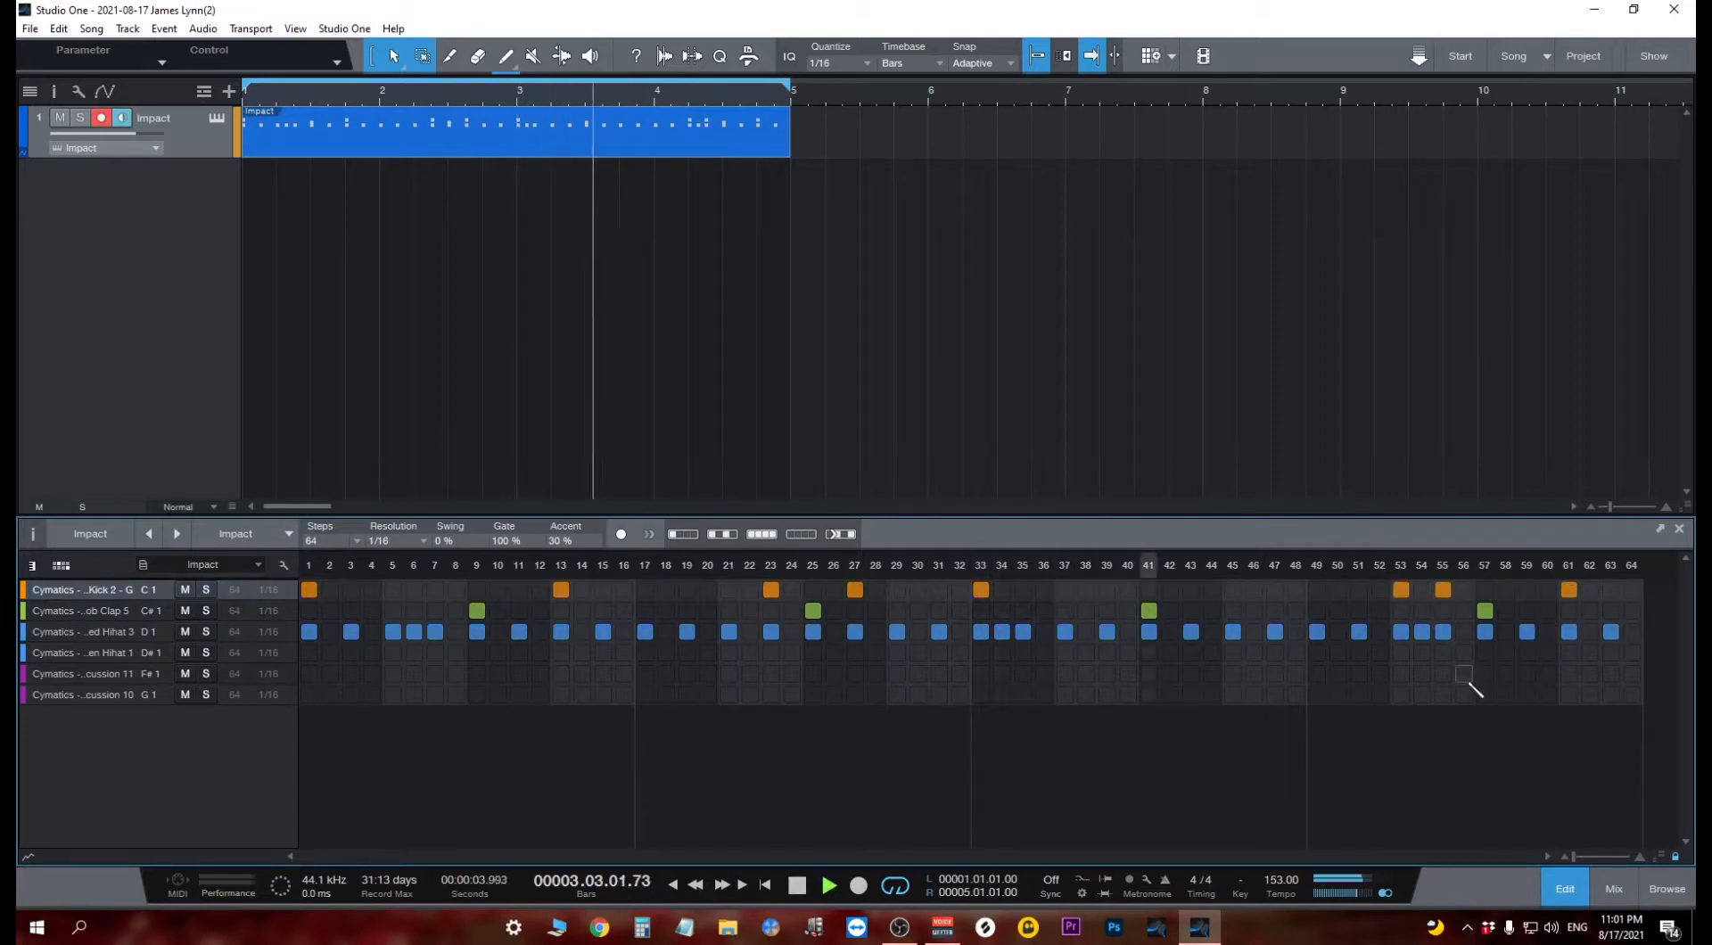
{"action": "key", "text": "space"}
{"action": "left_click", "coordinate": [1447, 589]}
{"action": "left_click", "coordinate": [1529, 590]}
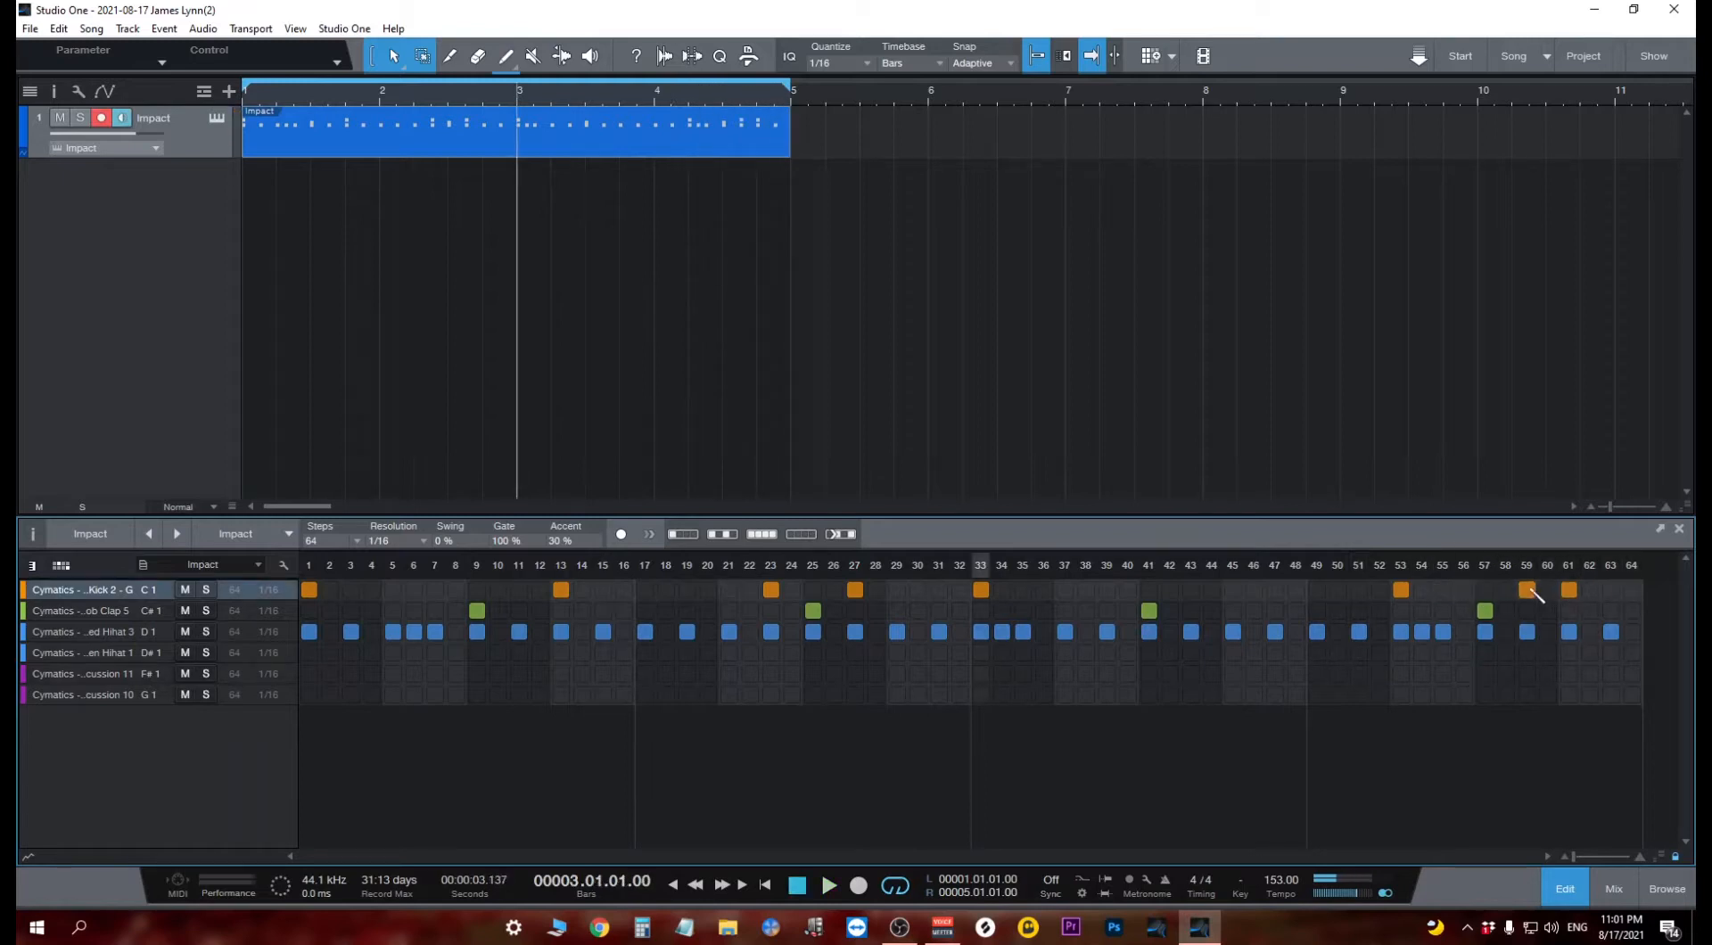
{"action": "left_click", "coordinate": [1567, 589]}
{"action": "key", "text": "space"}
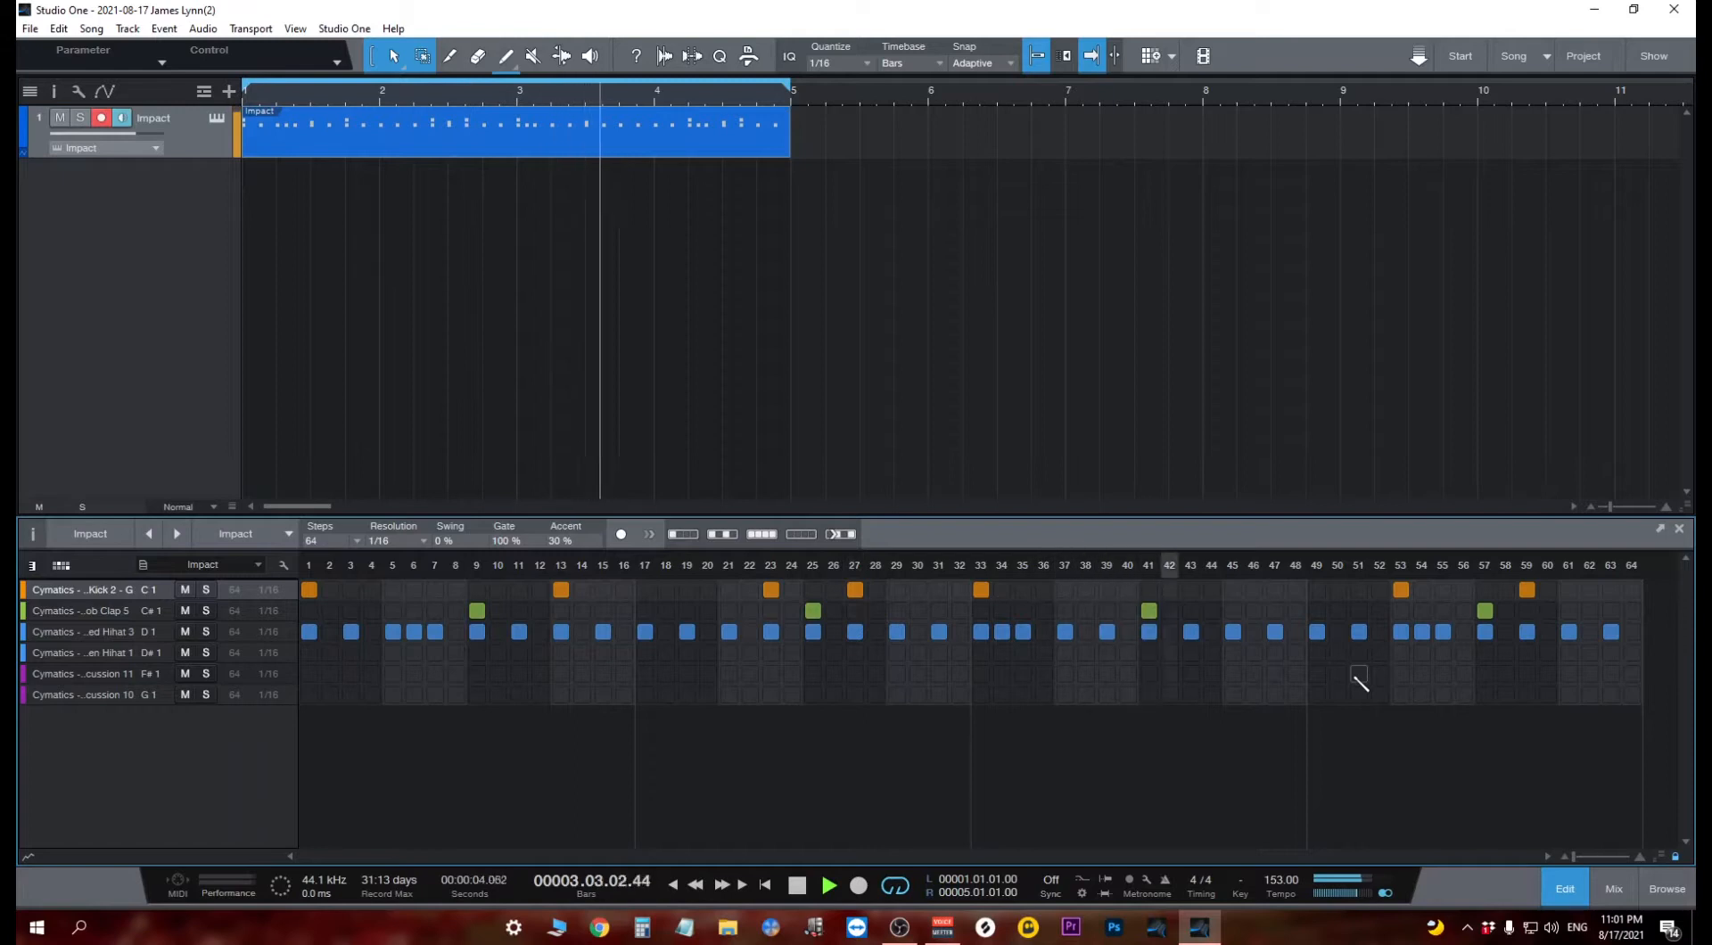
{"action": "key", "text": "space"}
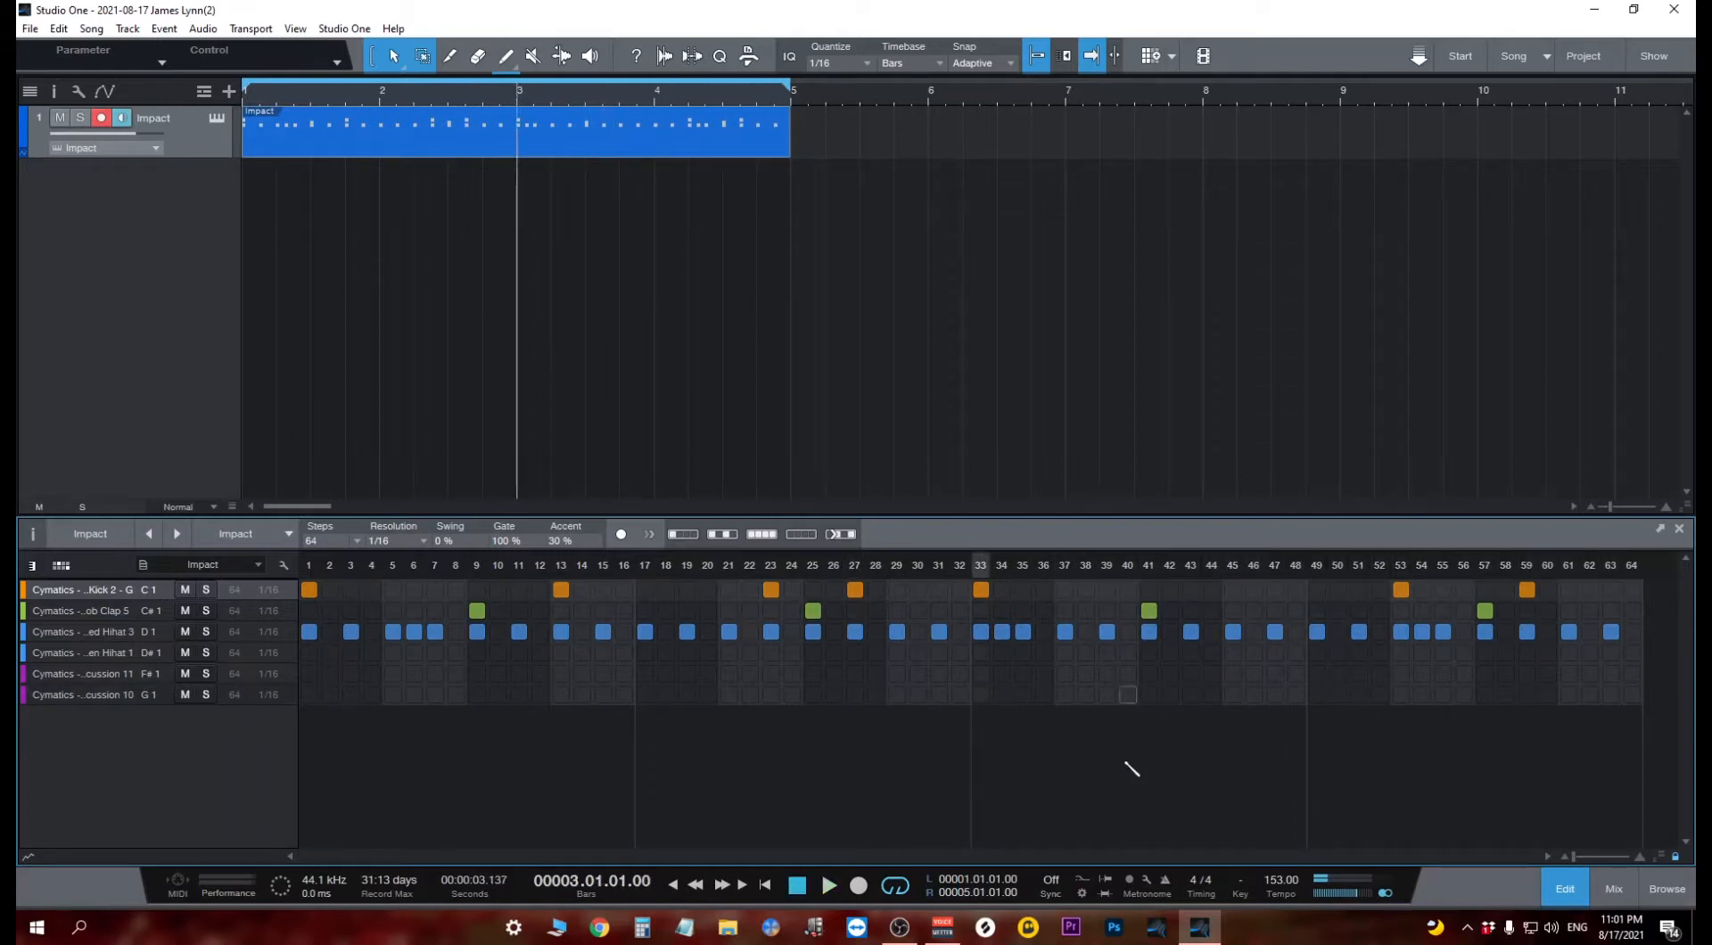
Place Hihat 1 hits on steps 11 and 43, playing the pattern back to check them.
{"action": "left_click", "coordinate": [113, 657]}
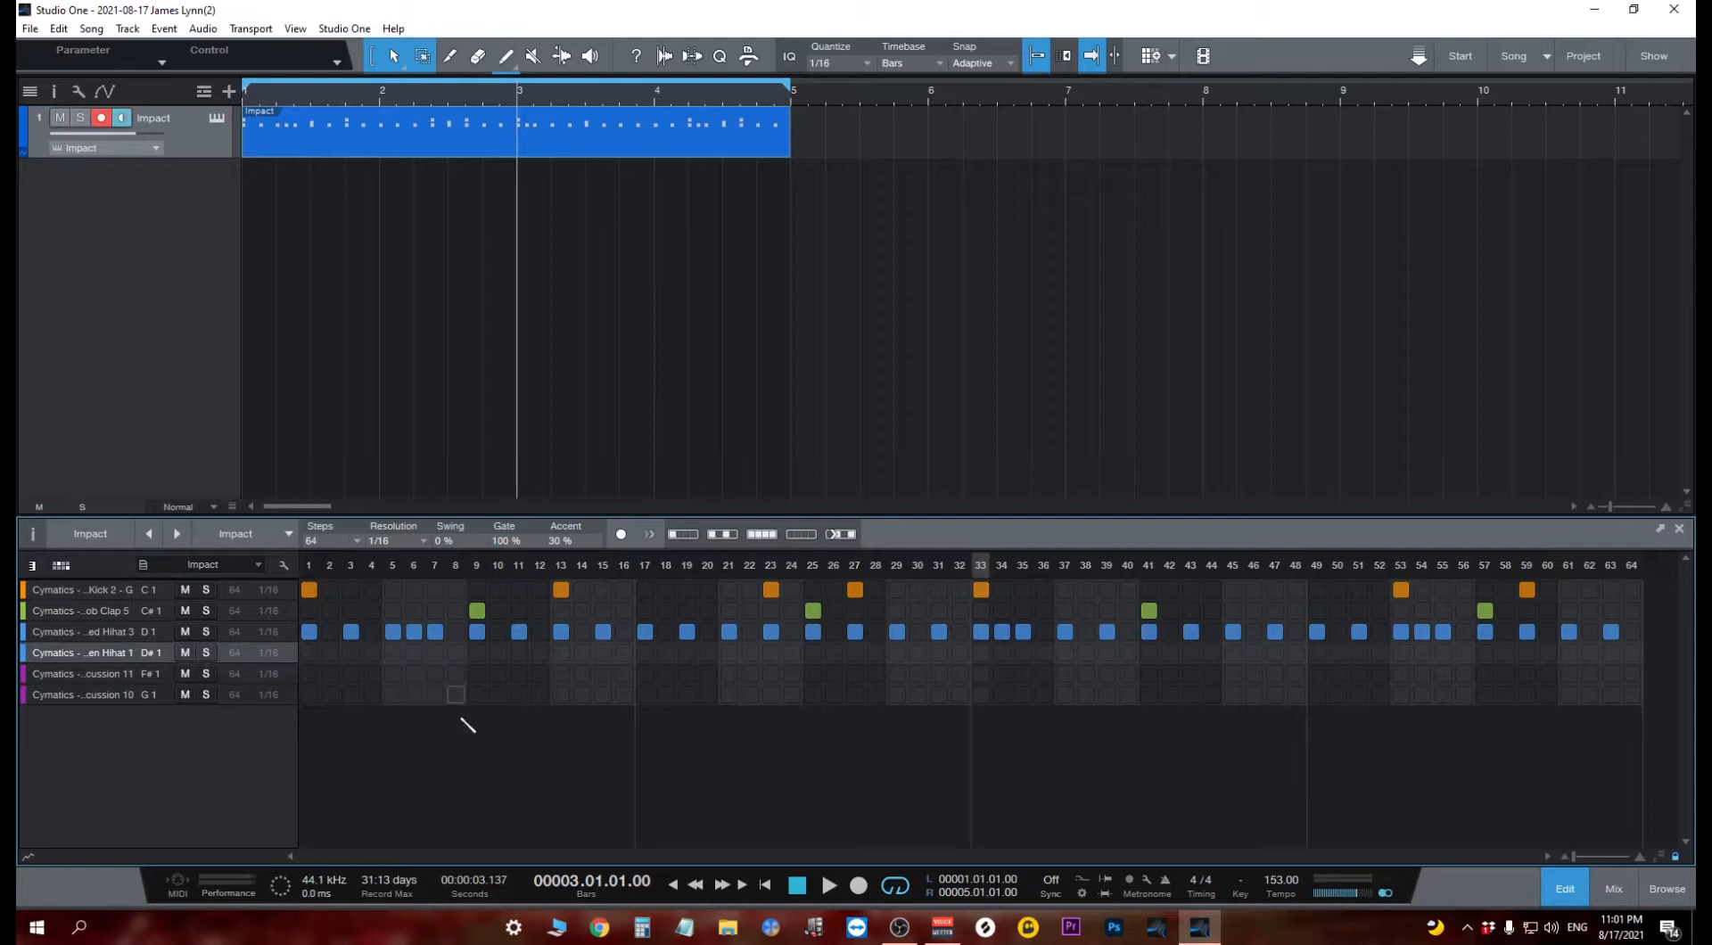
{"action": "left_click", "coordinate": [521, 654]}
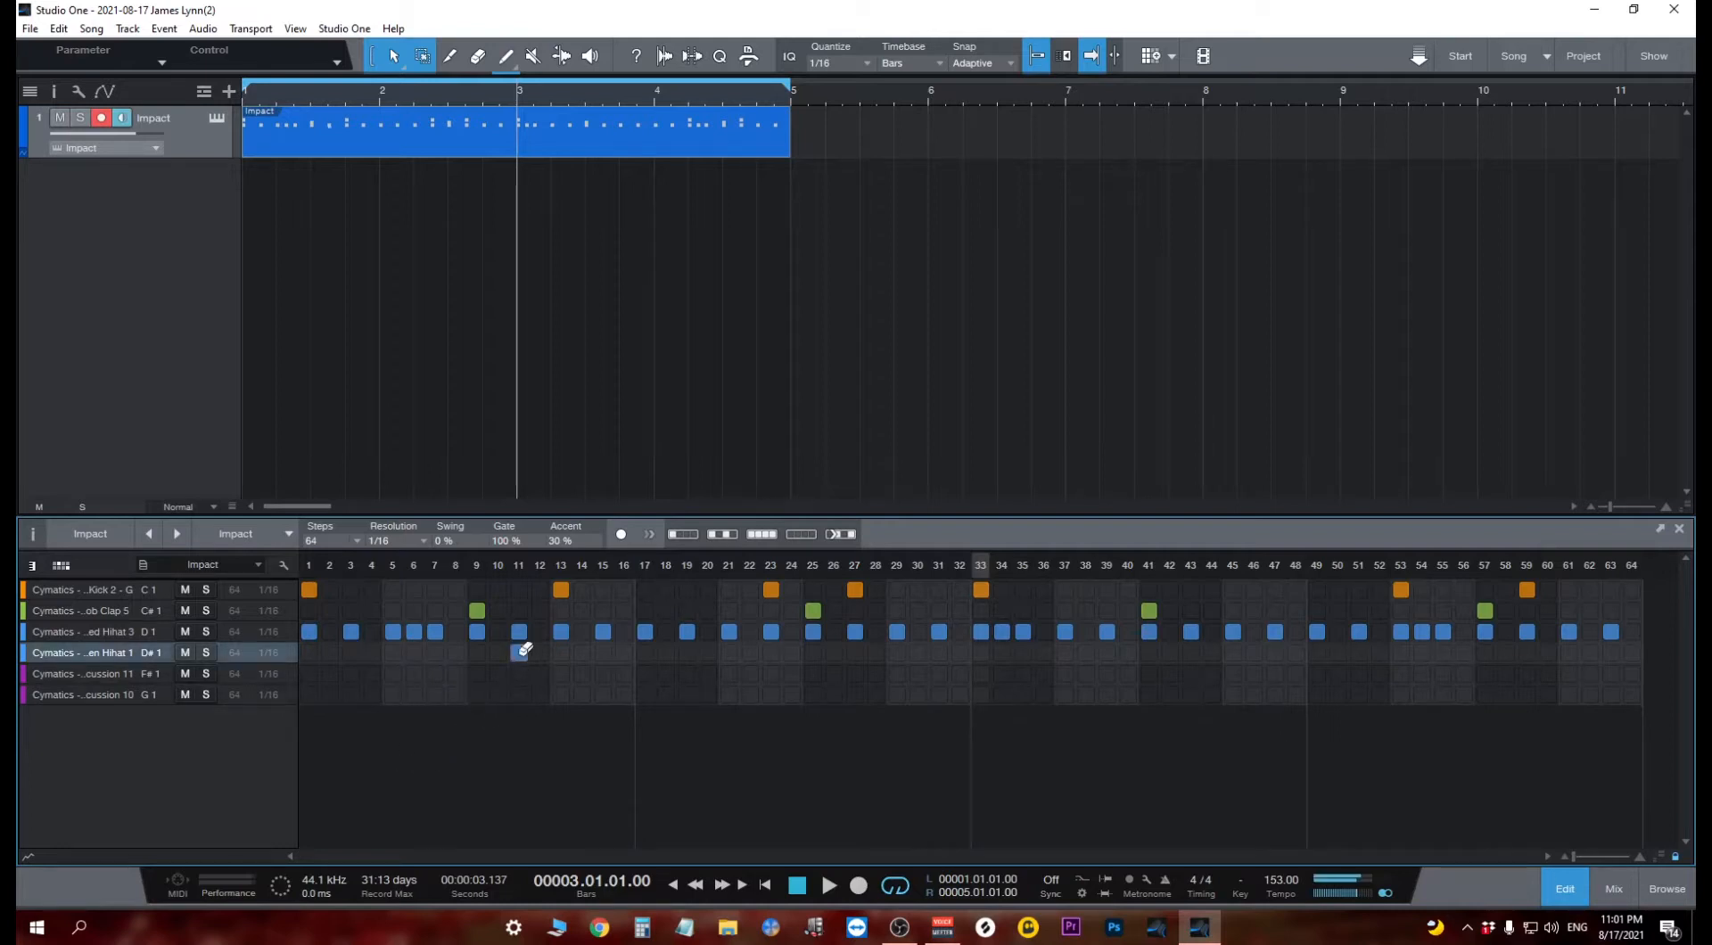
{"action": "key", "text": "space"}
{"action": "key", "text": "space"}
{"action": "key", "text": "space"}
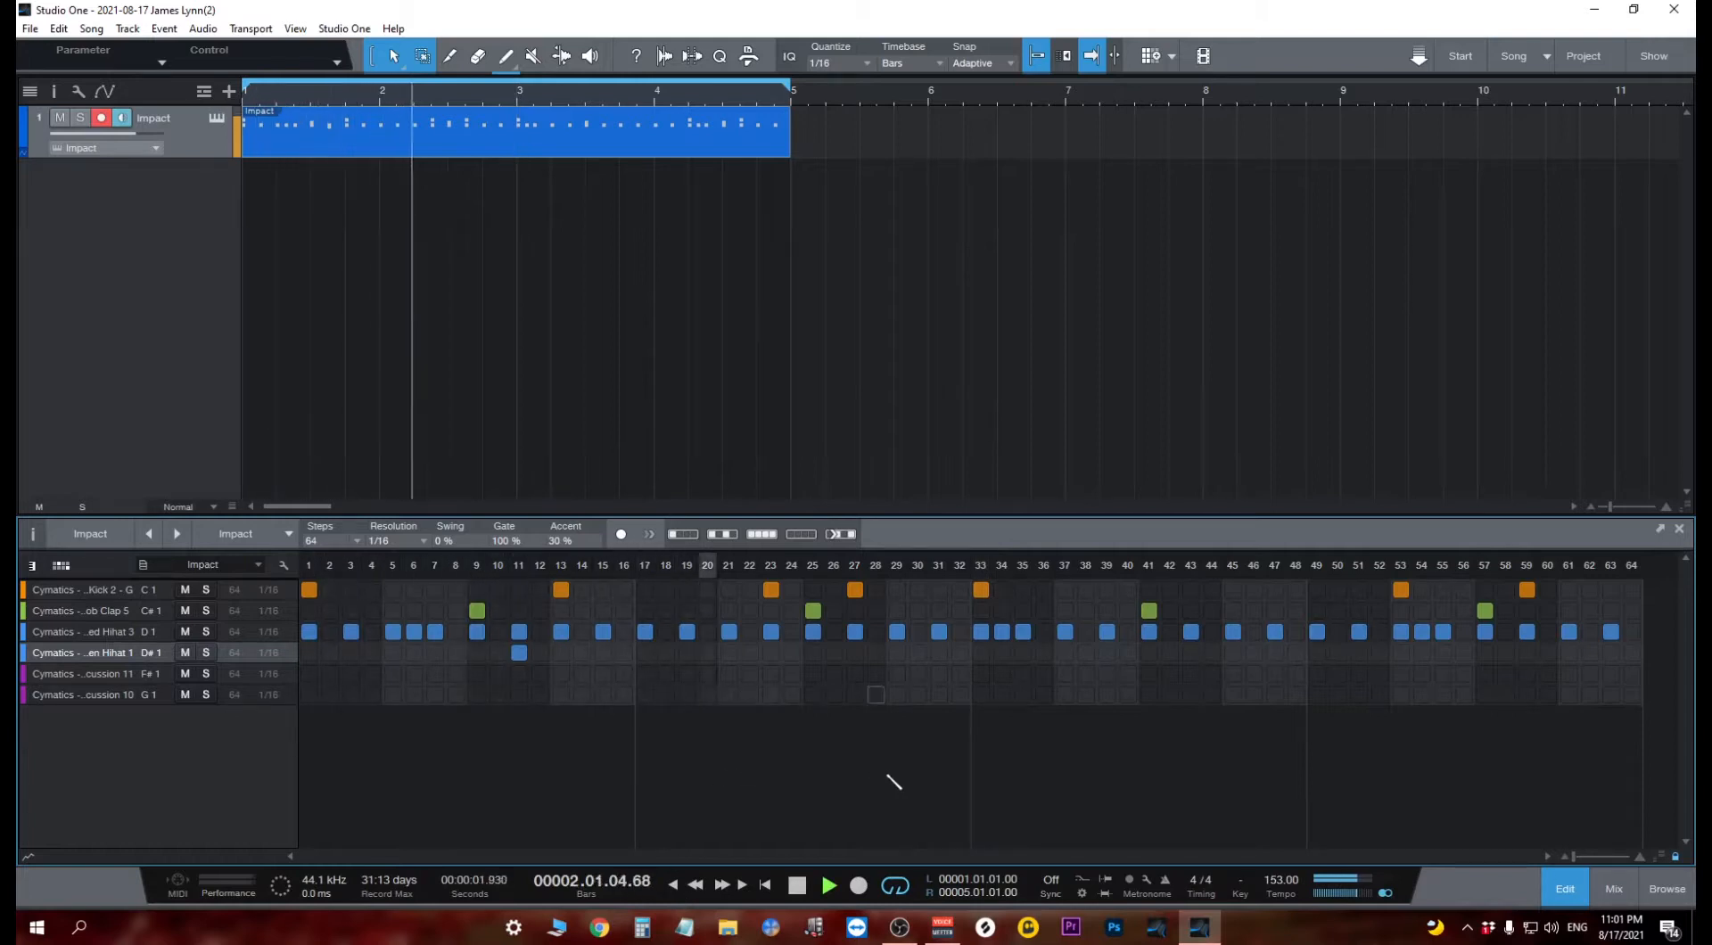
{"action": "key", "text": "space"}
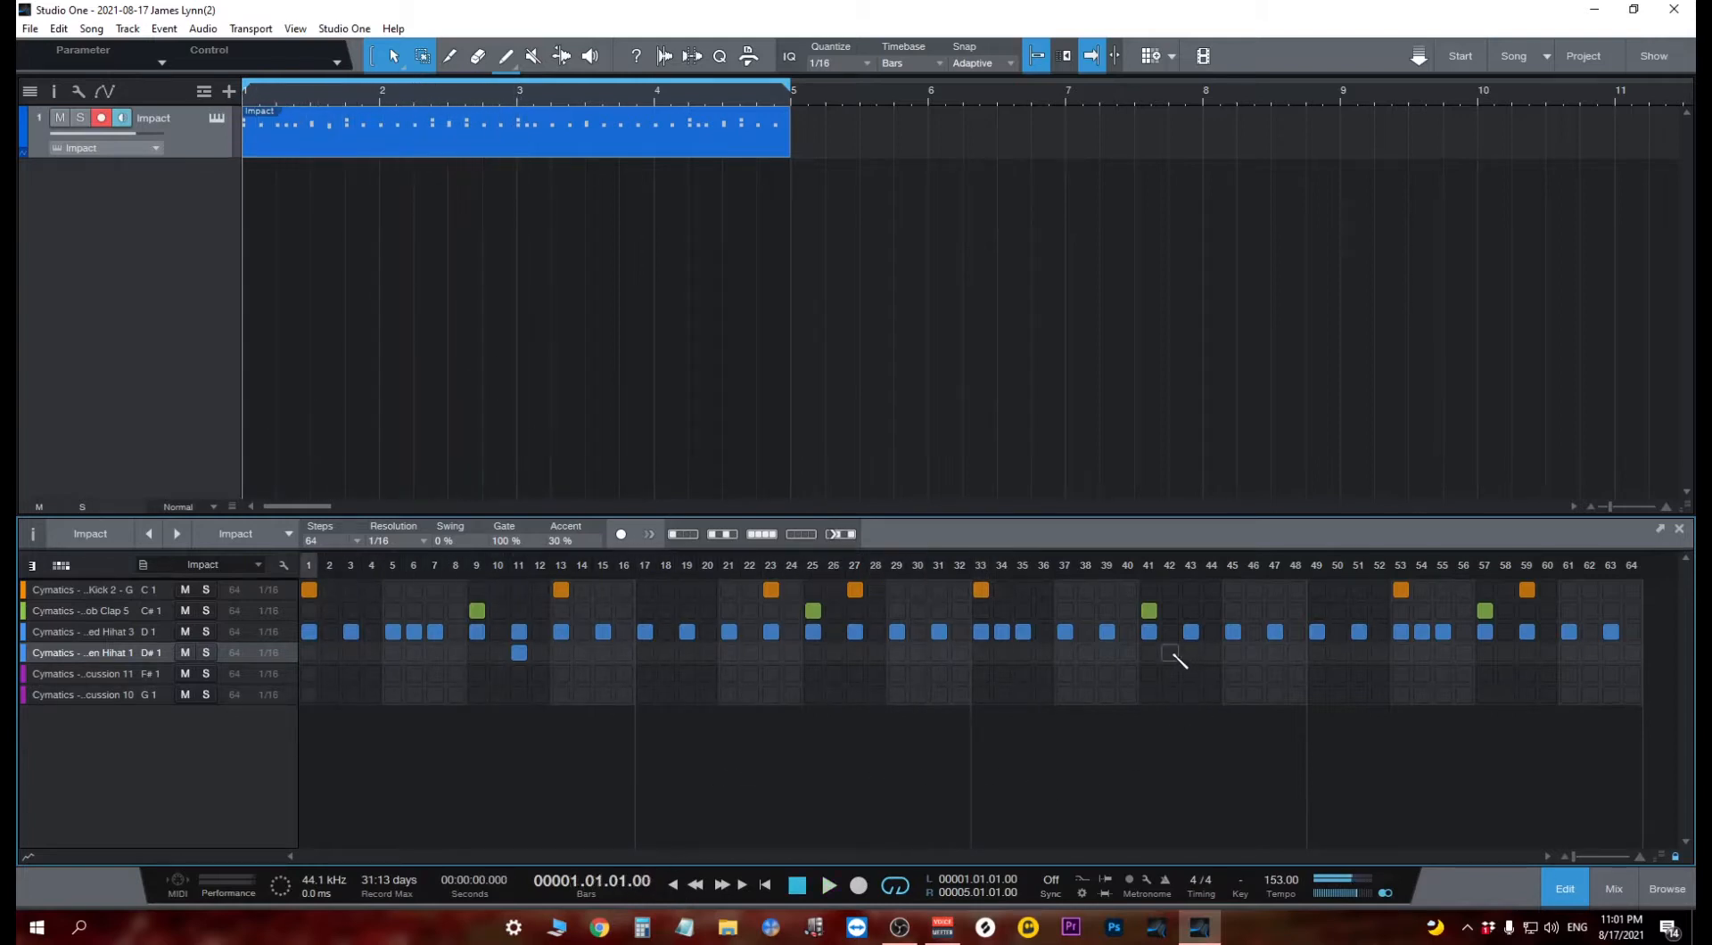
{"action": "left_click", "coordinate": [1192, 653]}
{"action": "key", "text": "space"}
Place Percussion 11 hits on steps 3 and 31 and a Percussion 10 hit on step 19, listening during playback.
{"action": "left_click", "coordinate": [94, 676]}
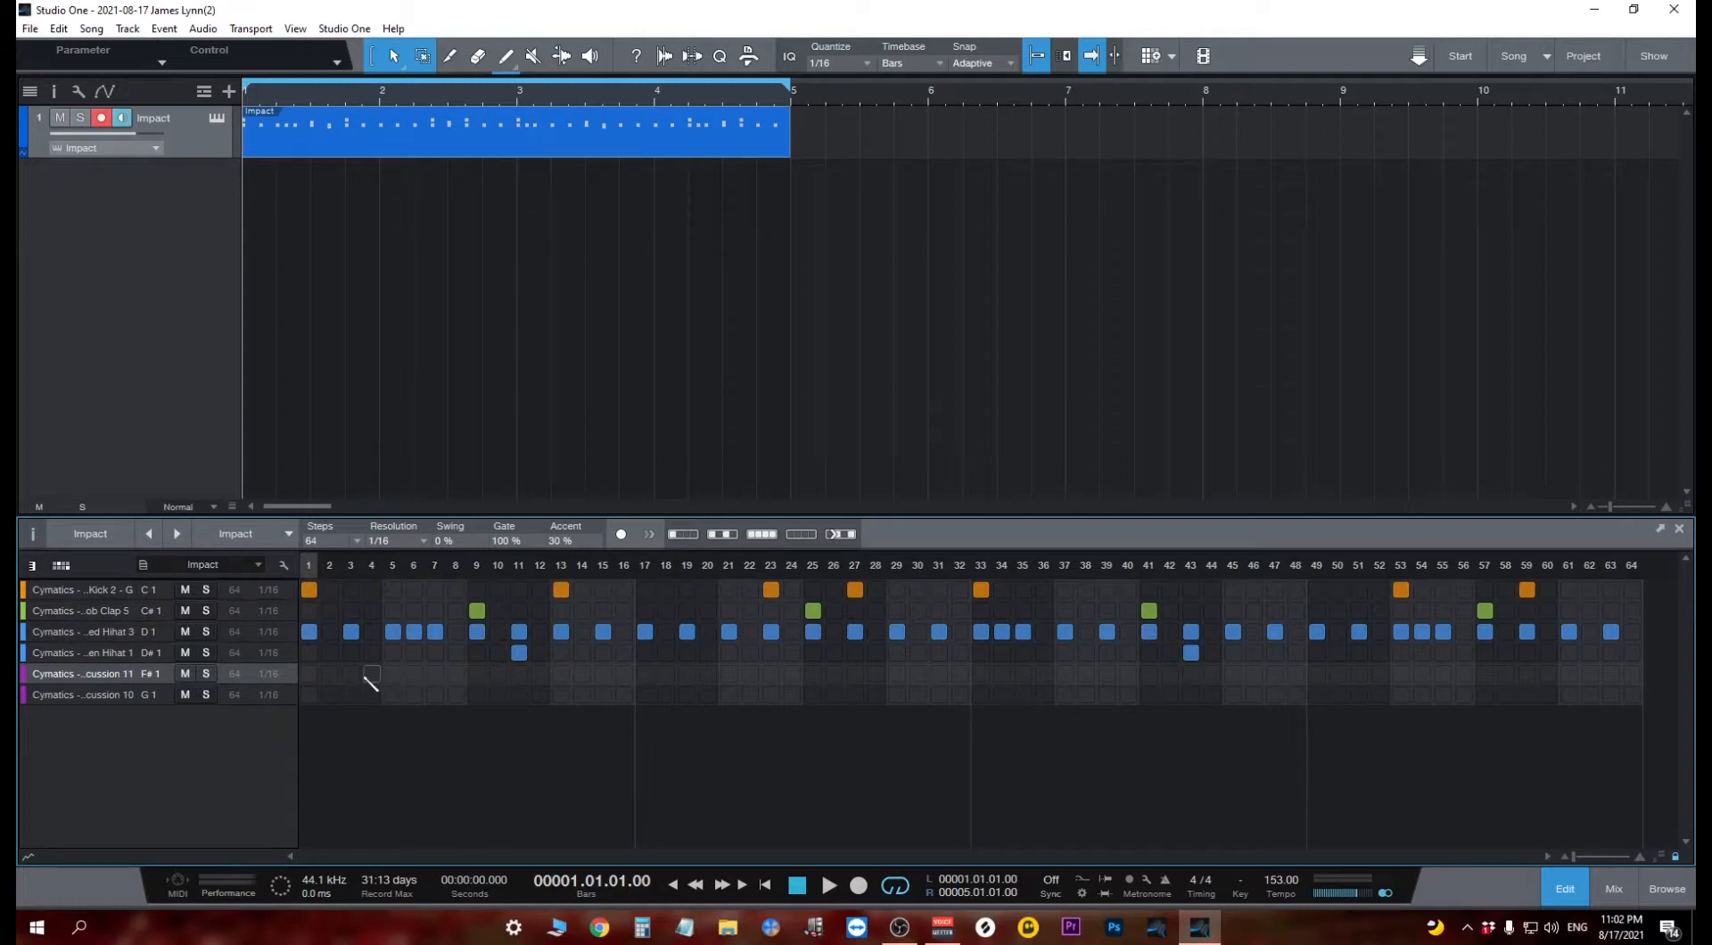
{"action": "left_click", "coordinate": [351, 674]}
{"action": "key", "text": "space"}
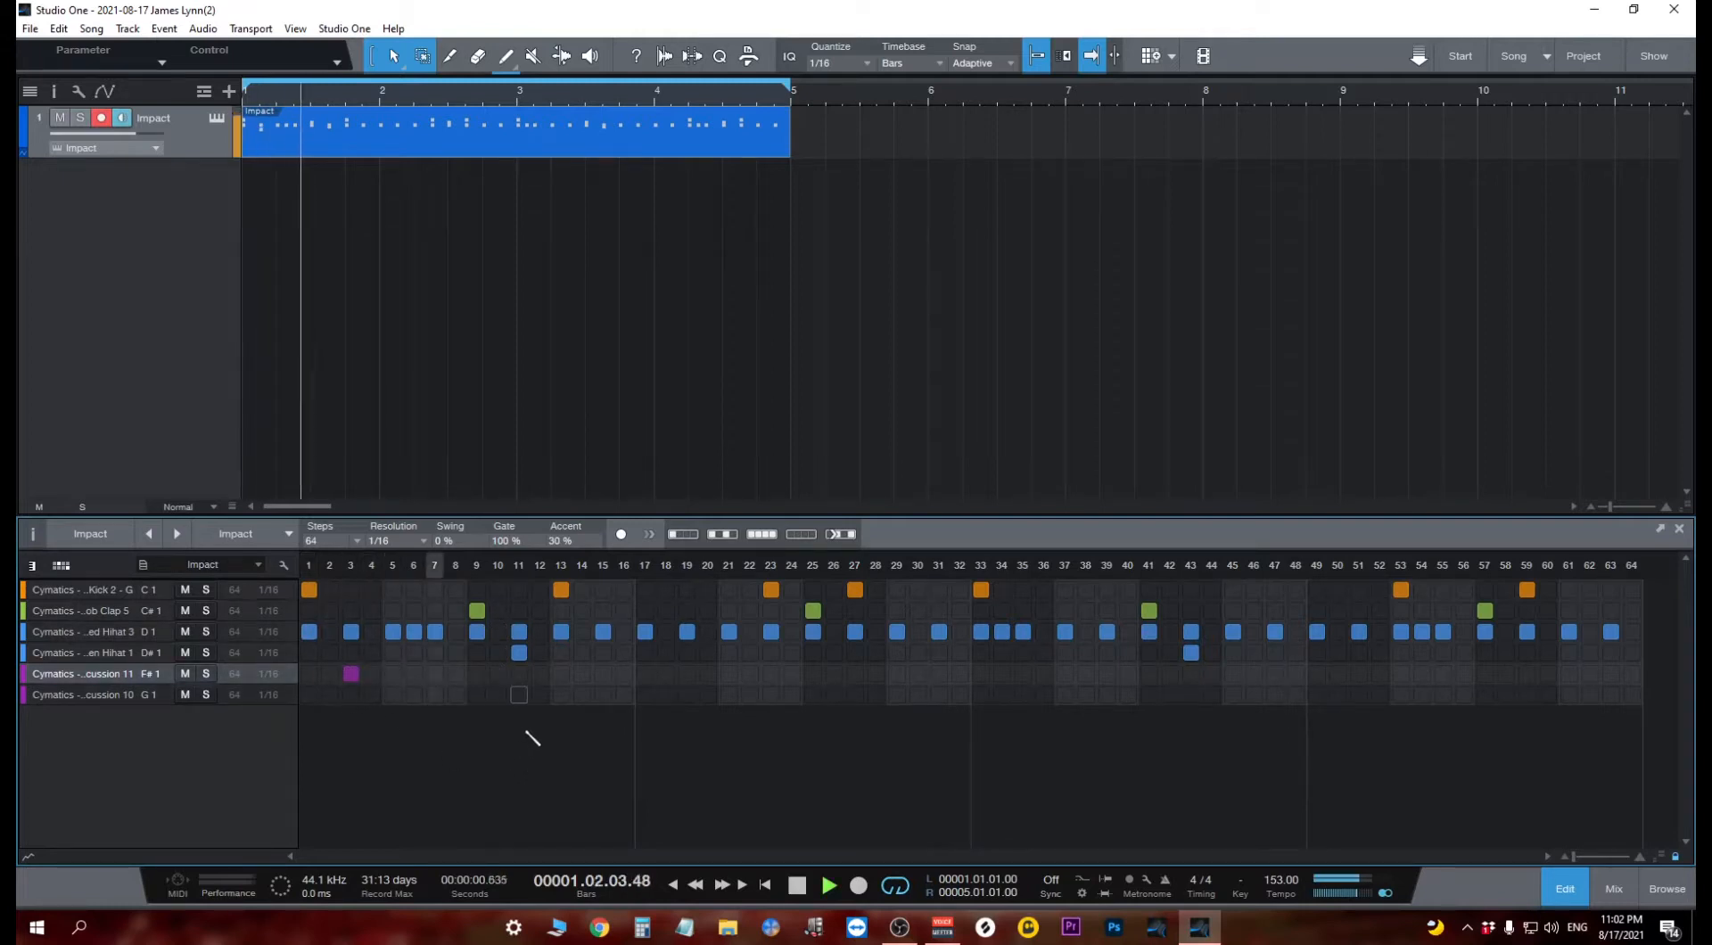
{"action": "key", "text": "space"}
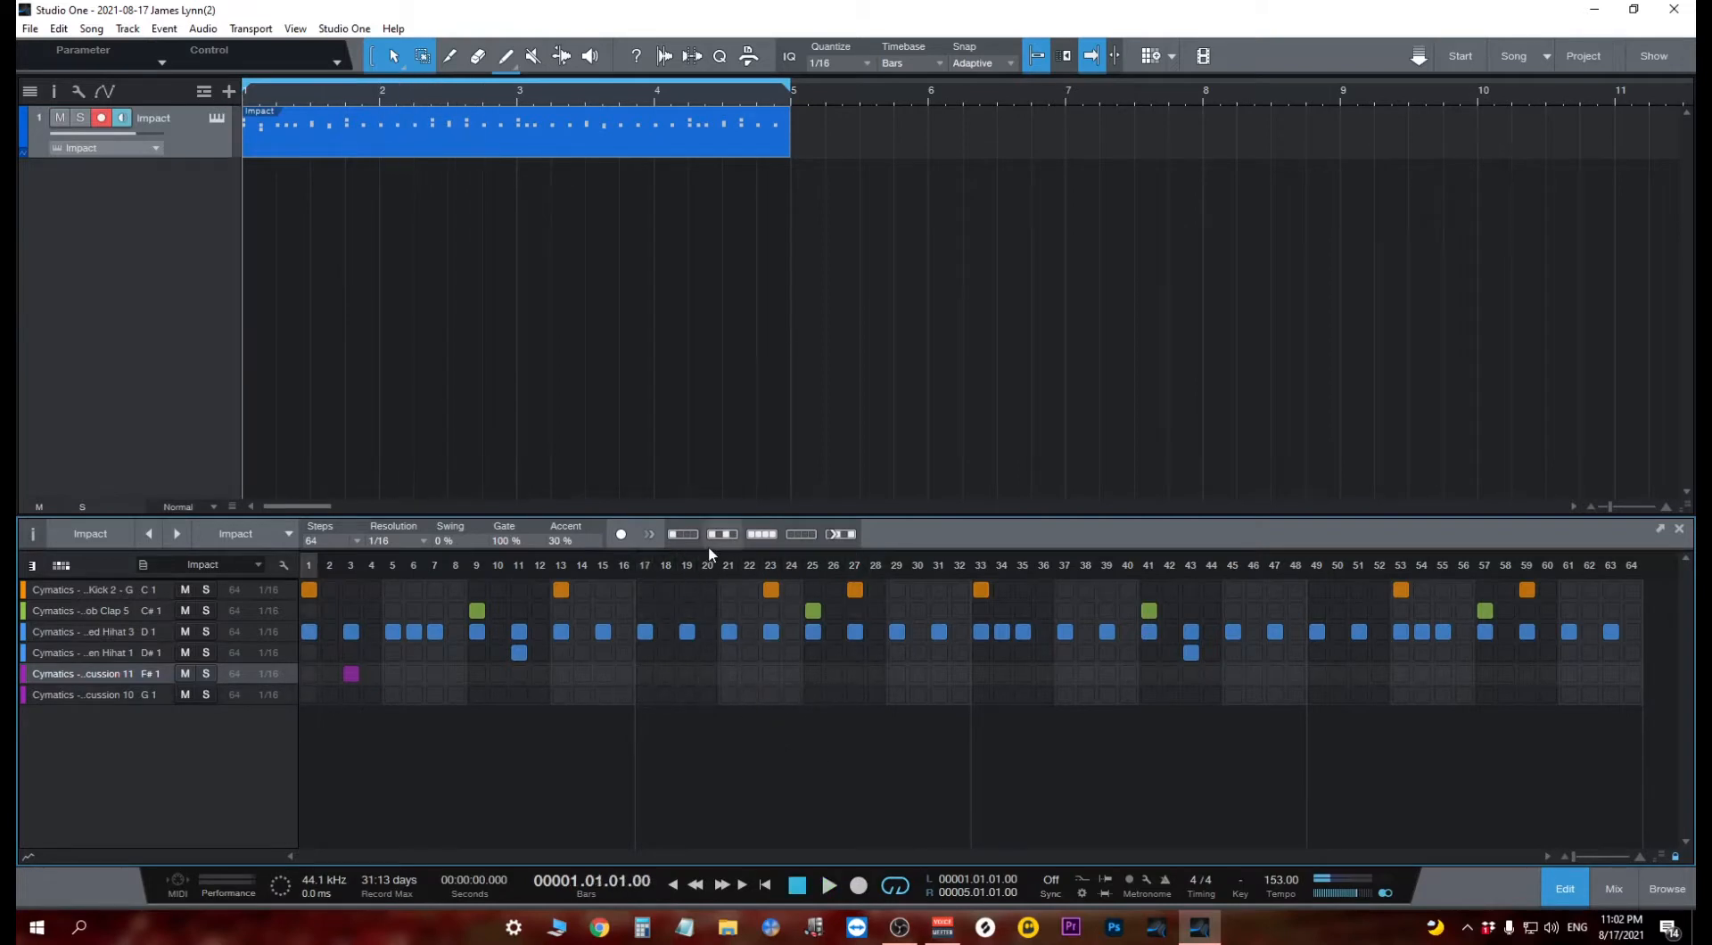
{"action": "left_click", "coordinate": [686, 695]}
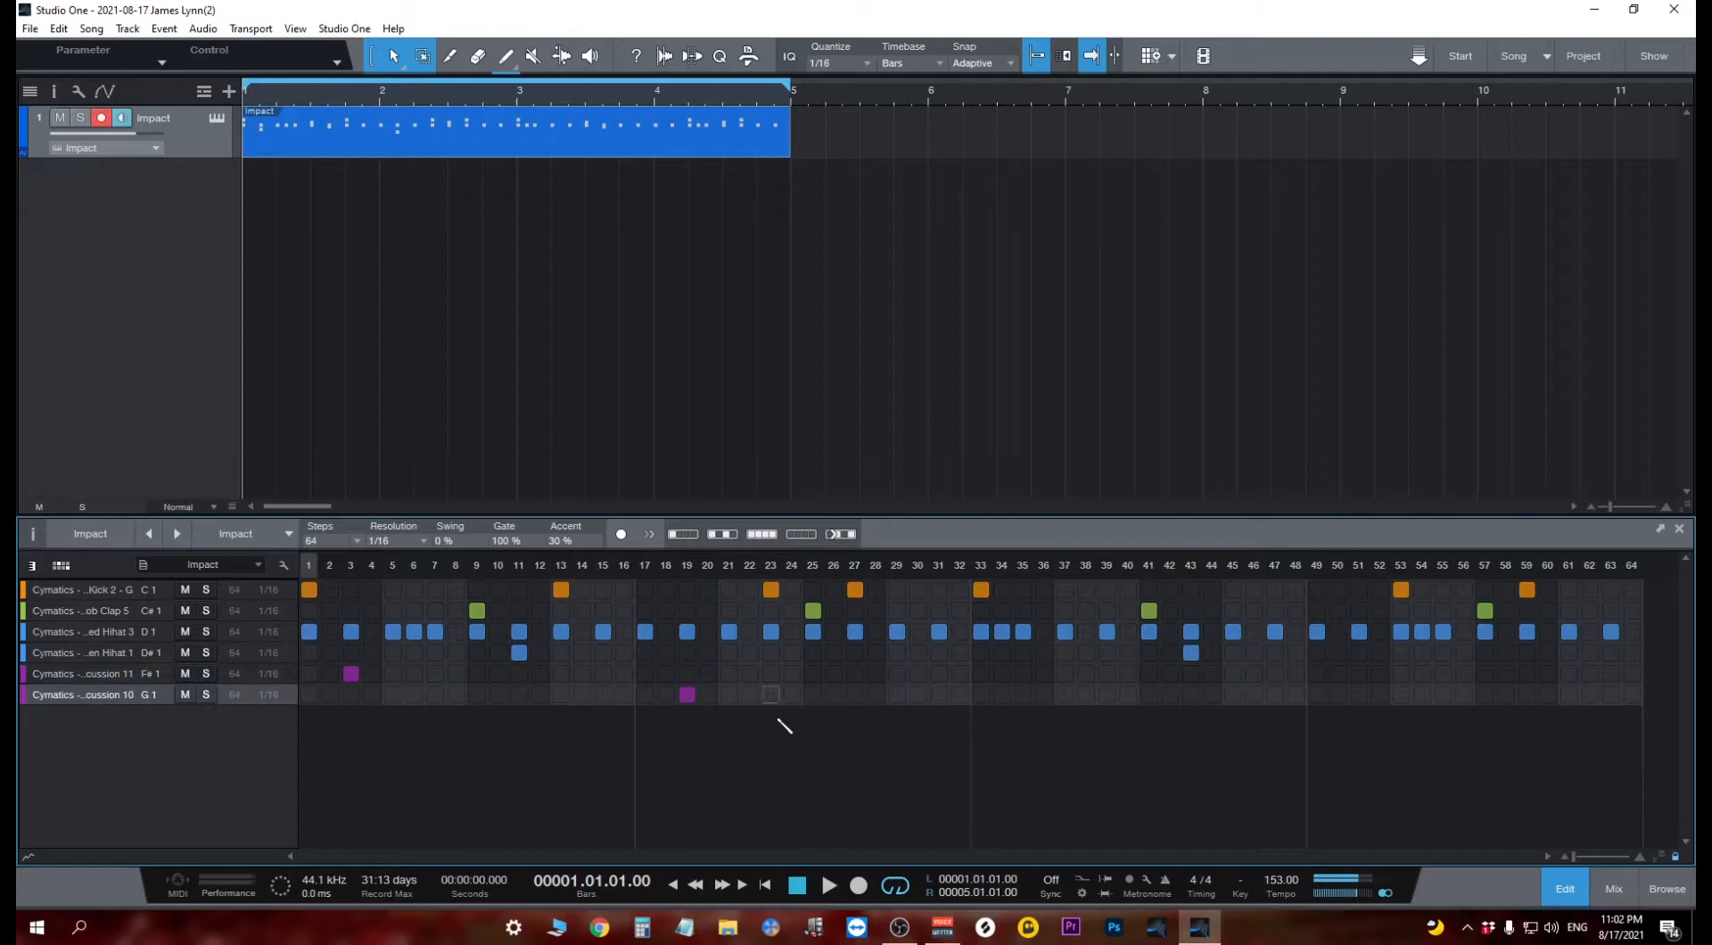
{"action": "key", "text": "space"}
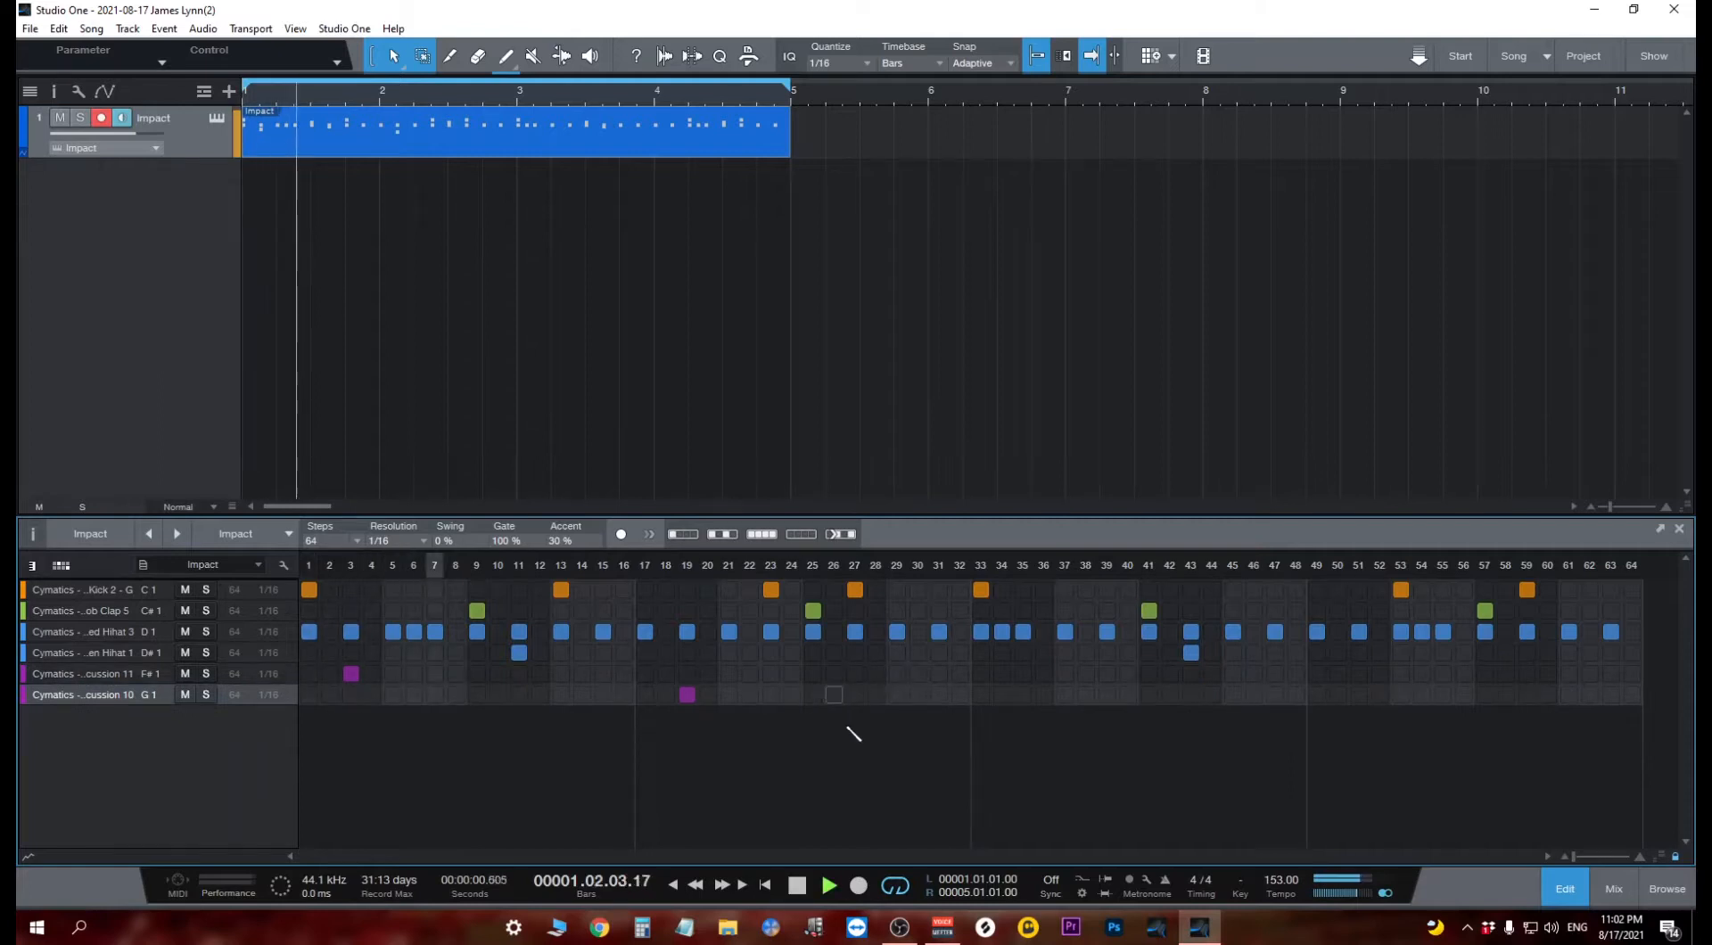
{"action": "left_click", "coordinate": [939, 674]}
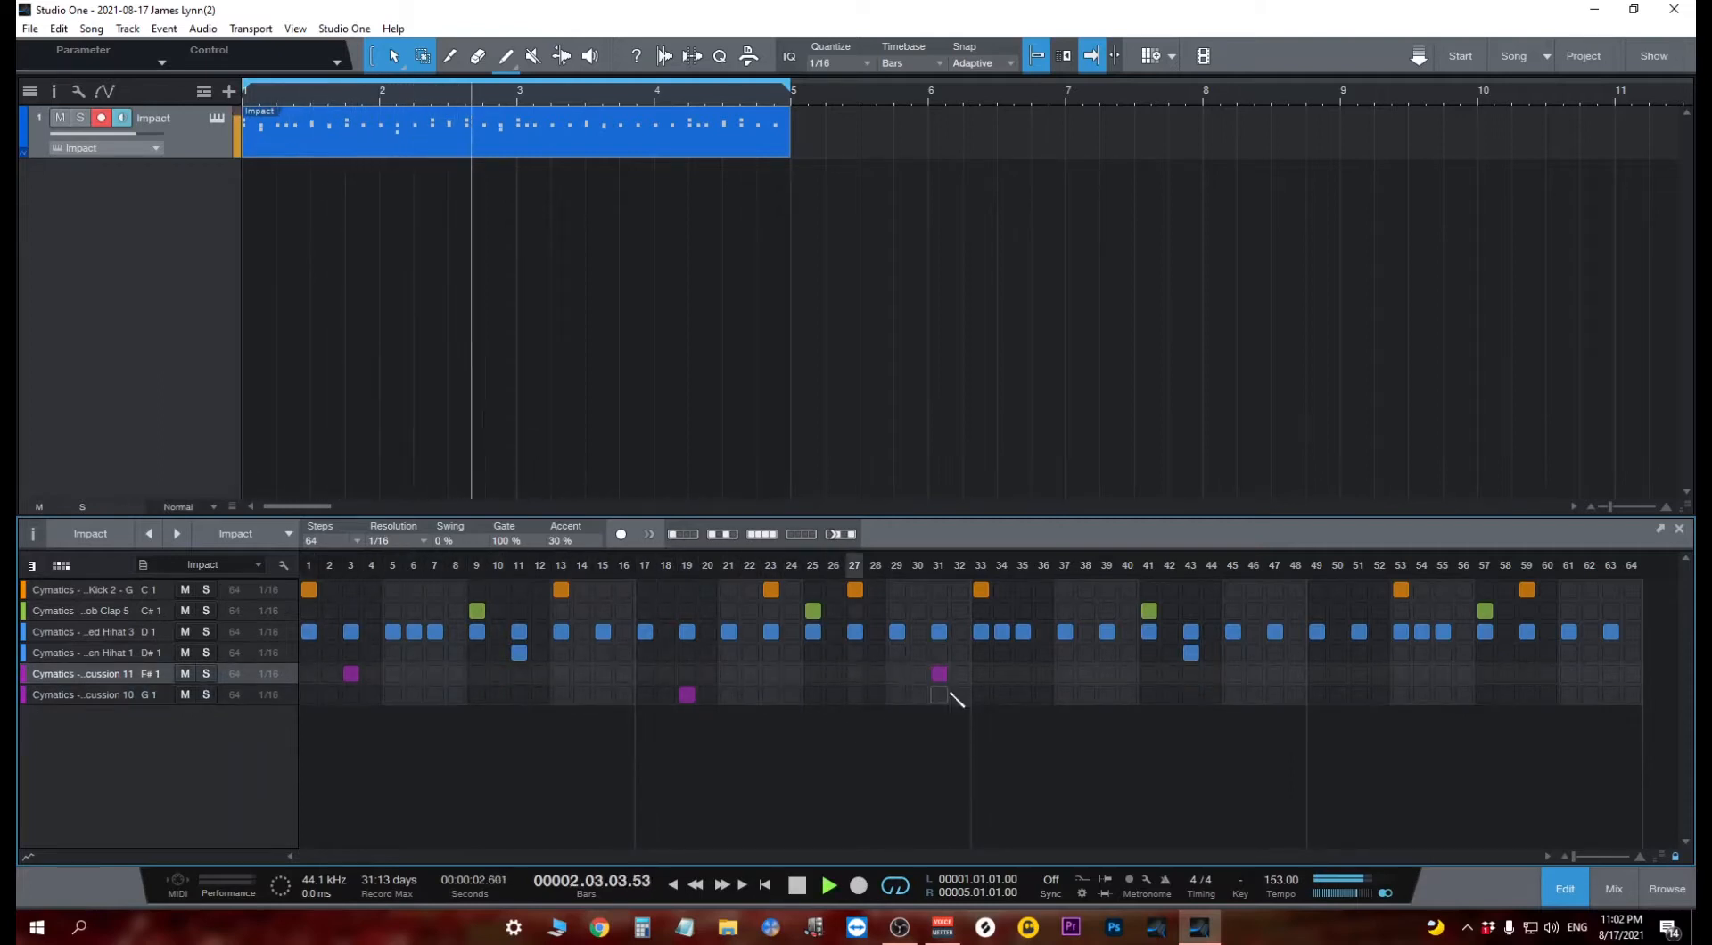
{"action": "key", "text": "space"}
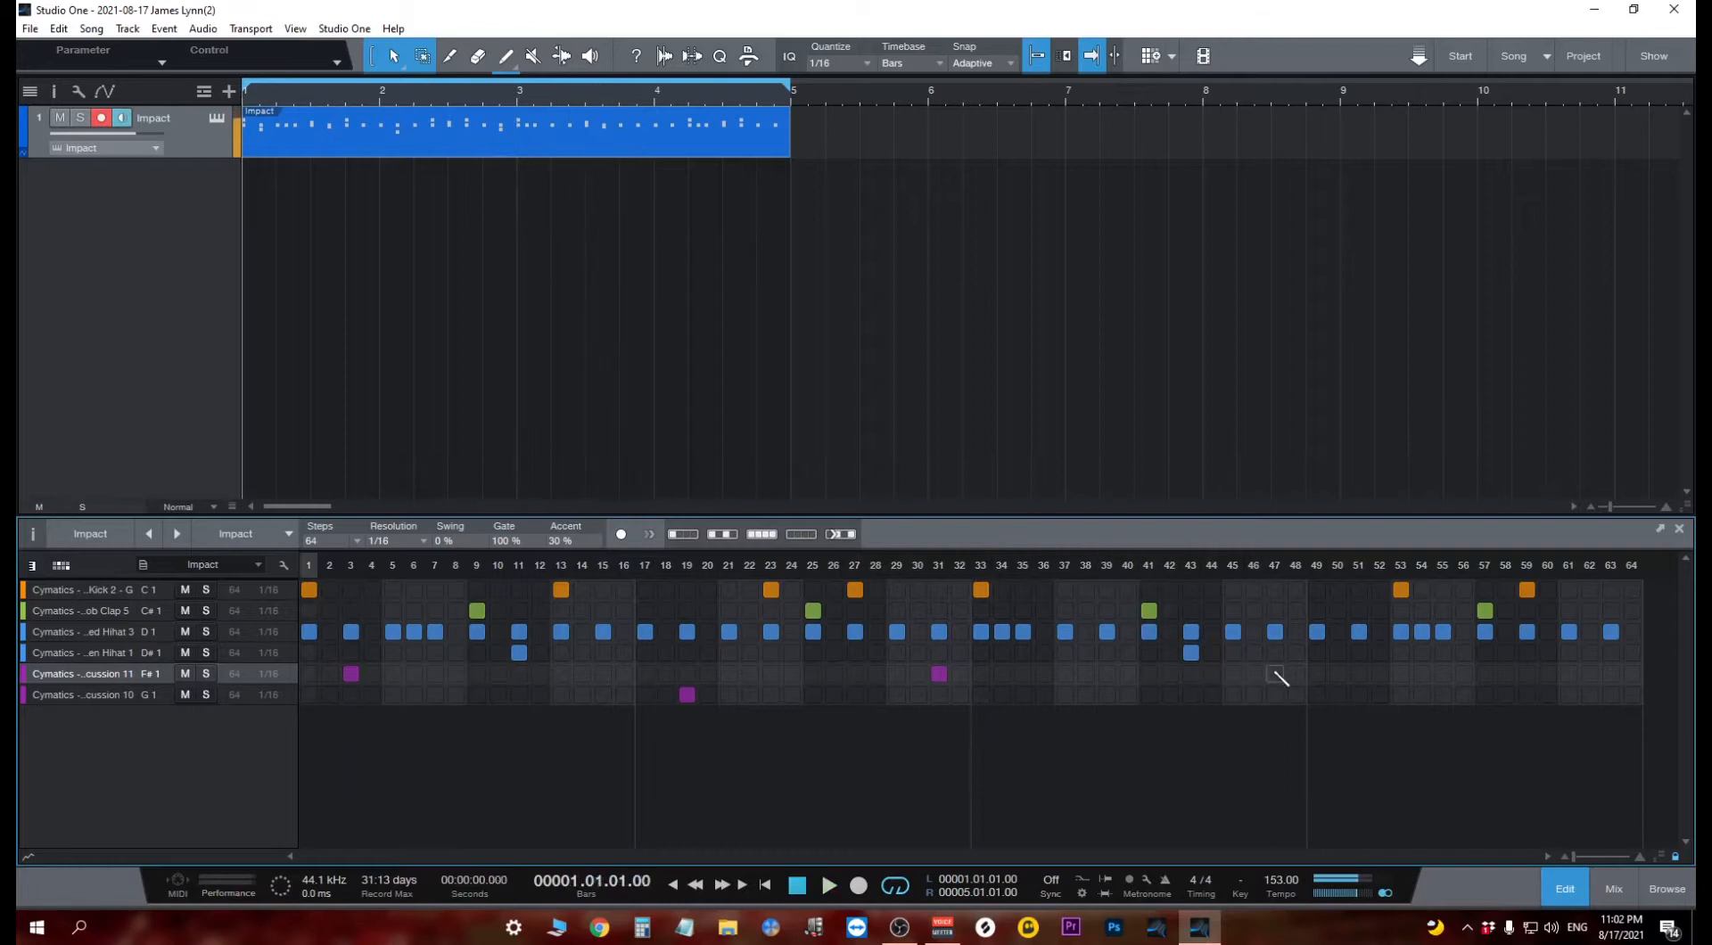
Add Percussion 11 hits on steps 45 and 61 and a Percussion 10 hit on step 51, and play back the pattern.
{"action": "left_click", "coordinate": [1233, 674]}
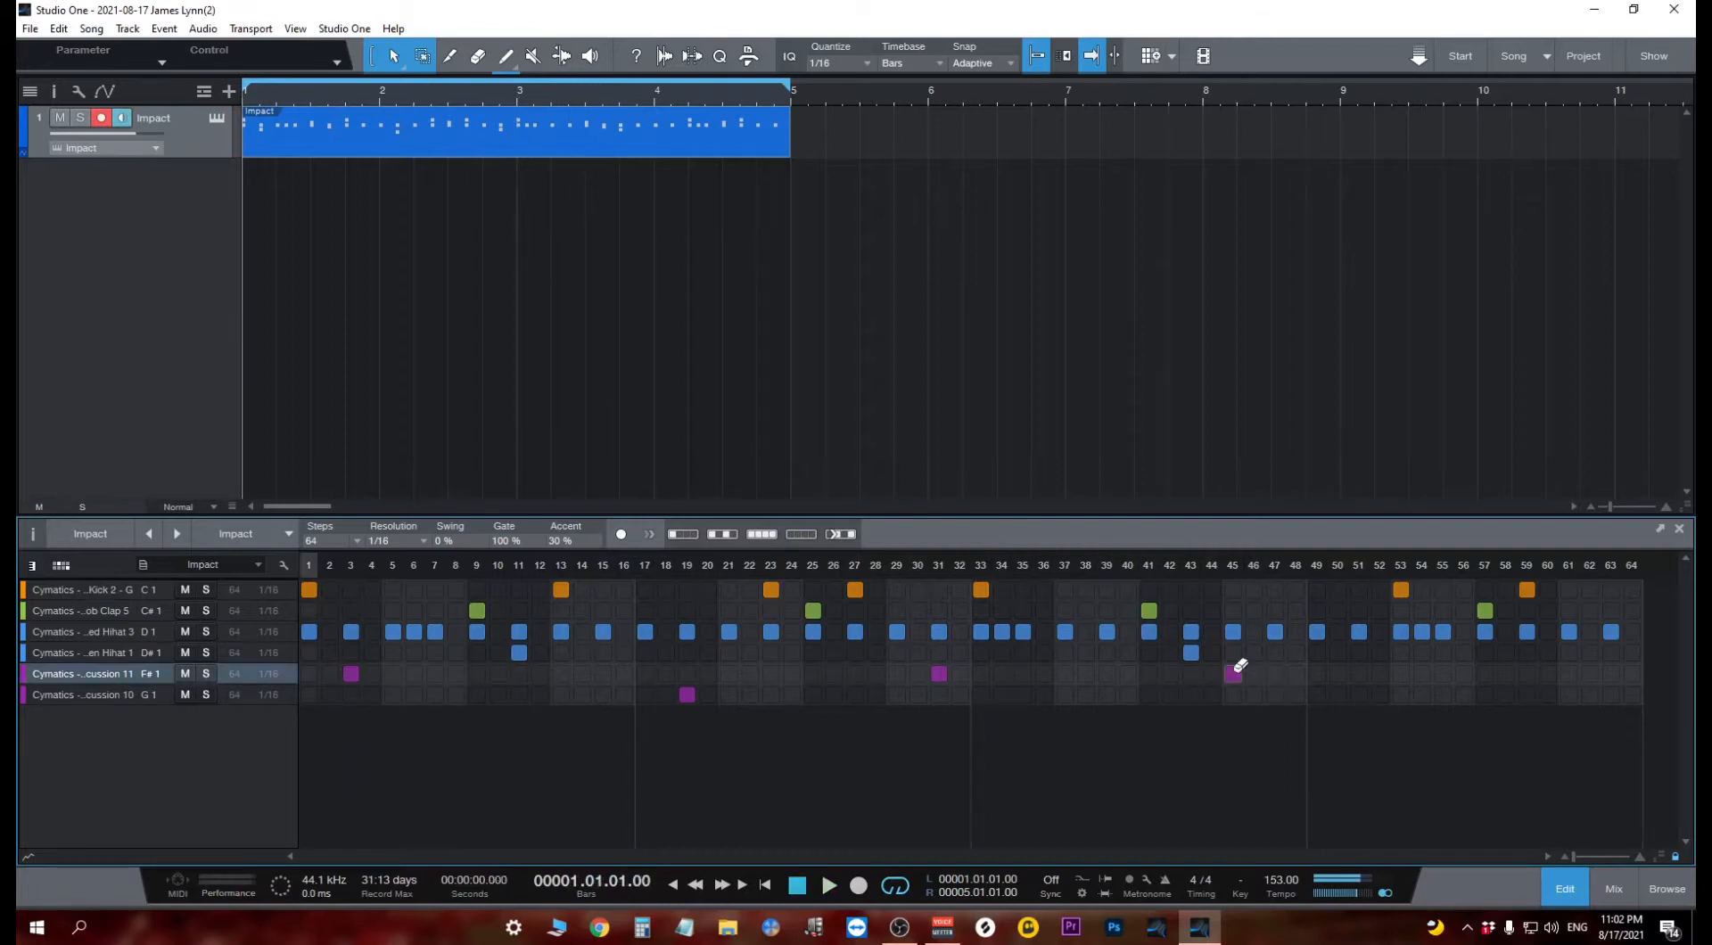
{"action": "left_click", "coordinate": [1360, 695]}
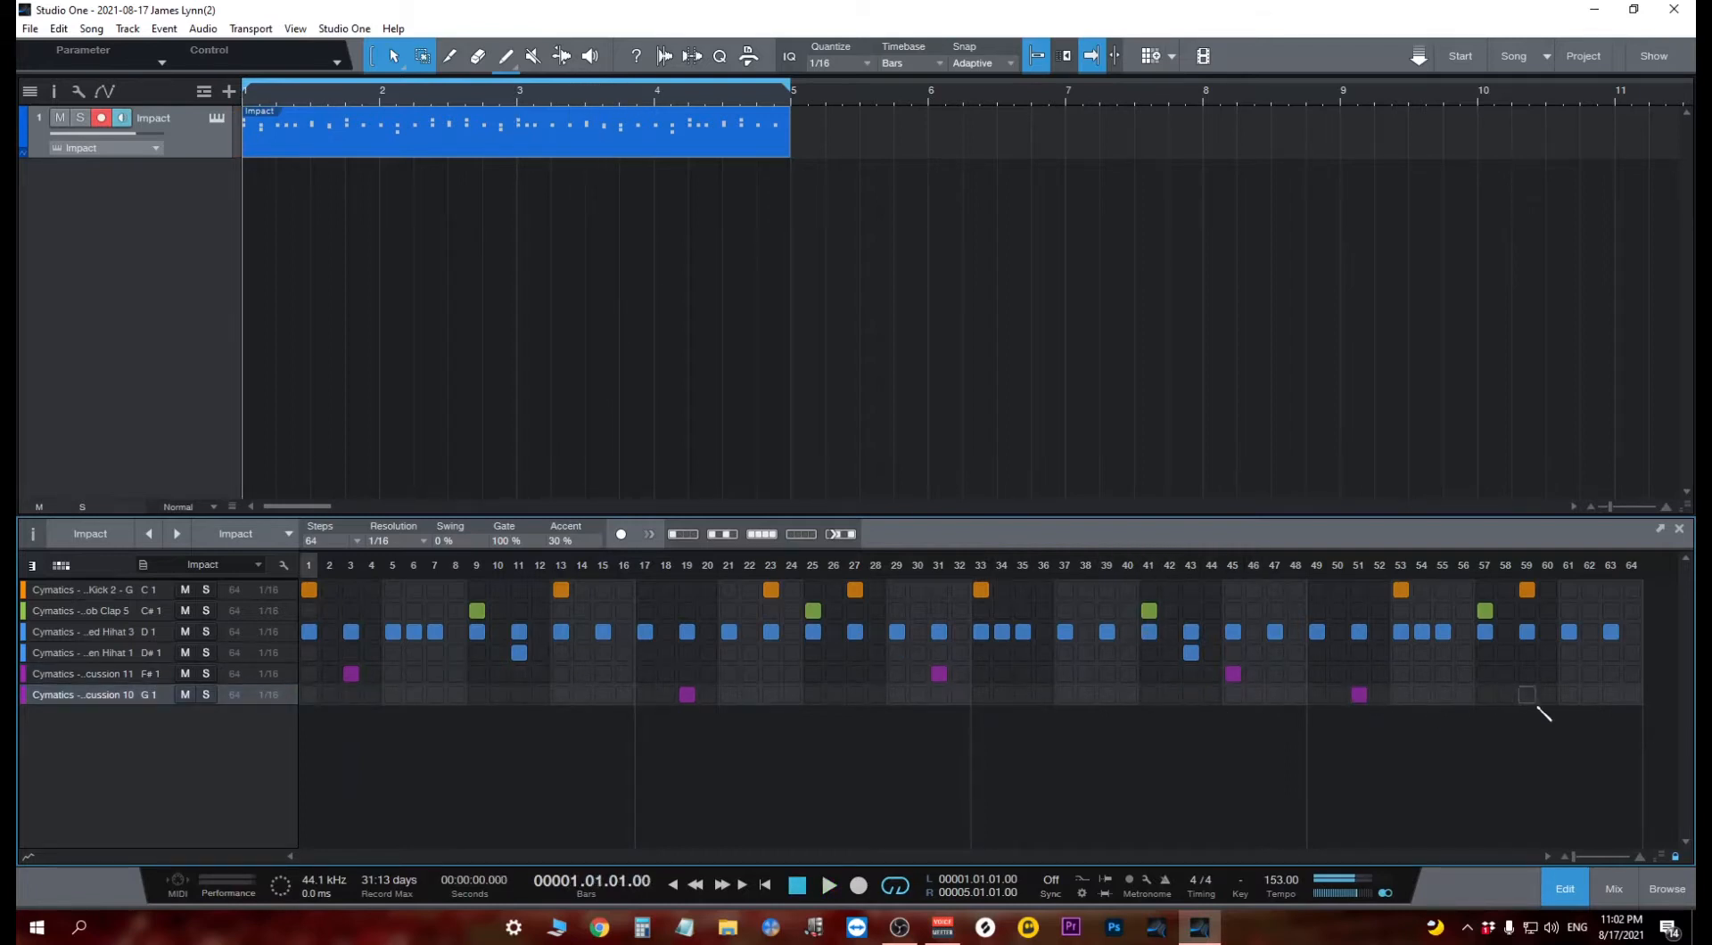
{"action": "left_click", "coordinate": [1570, 674]}
{"action": "key", "text": "space"}
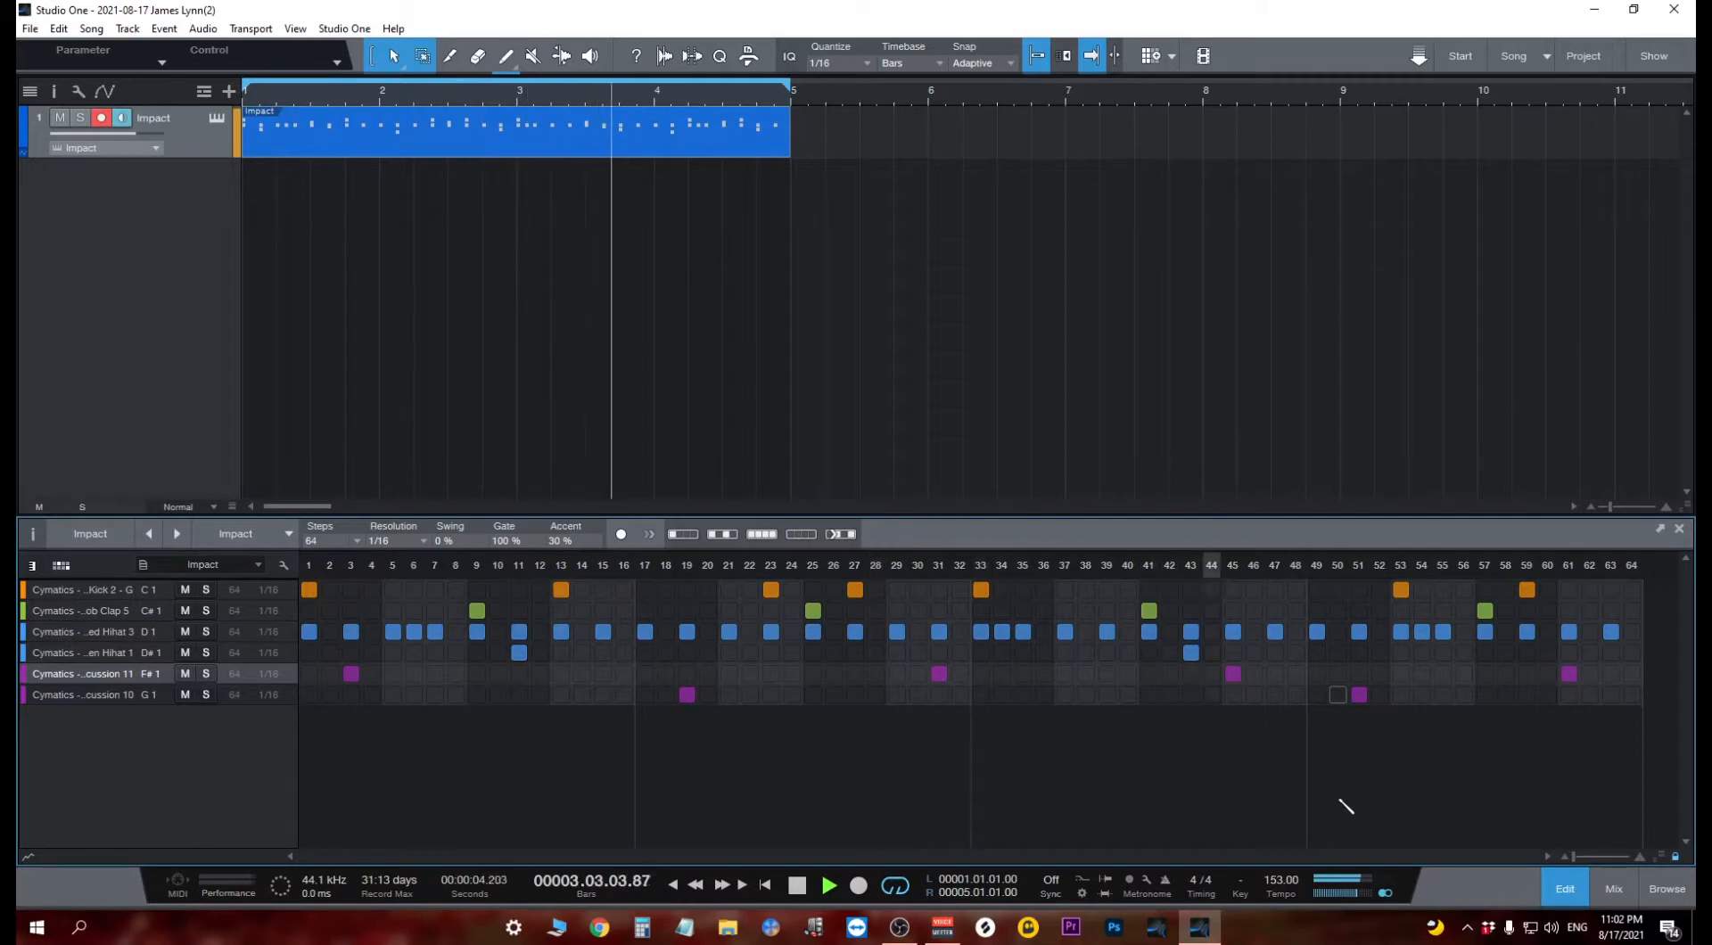
{"action": "key", "text": "space"}
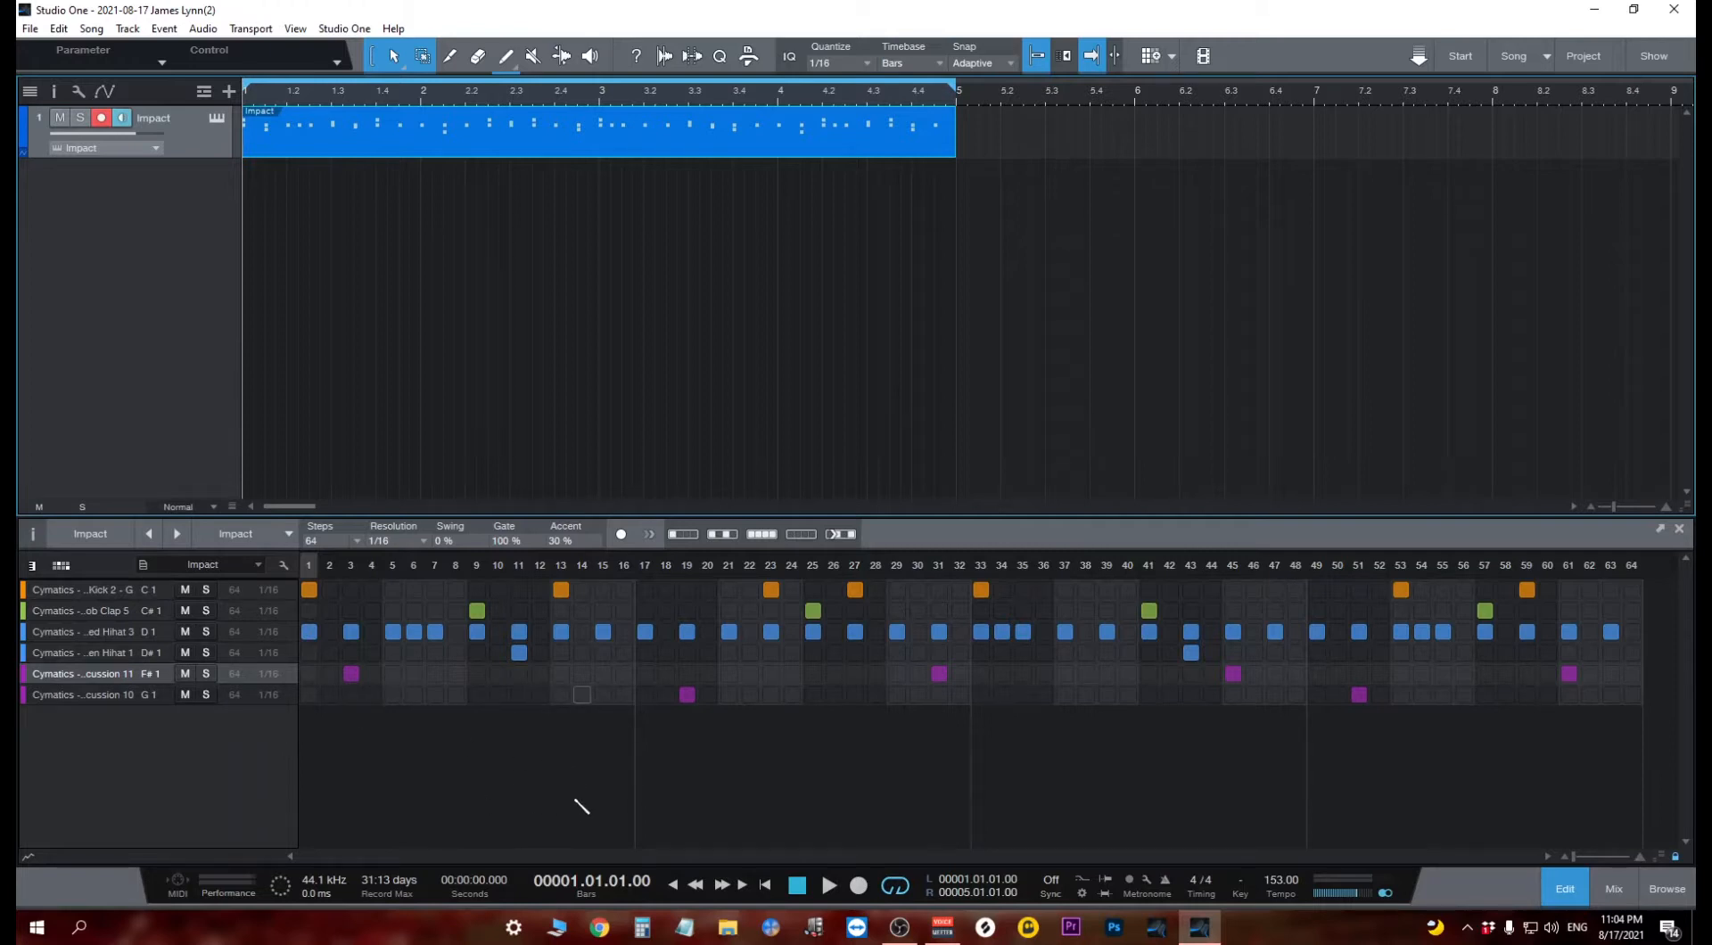
Duplicate the Impact pattern as a second variation and rename the two variations 1 and 2.
{"action": "left_click", "coordinate": [34, 534]}
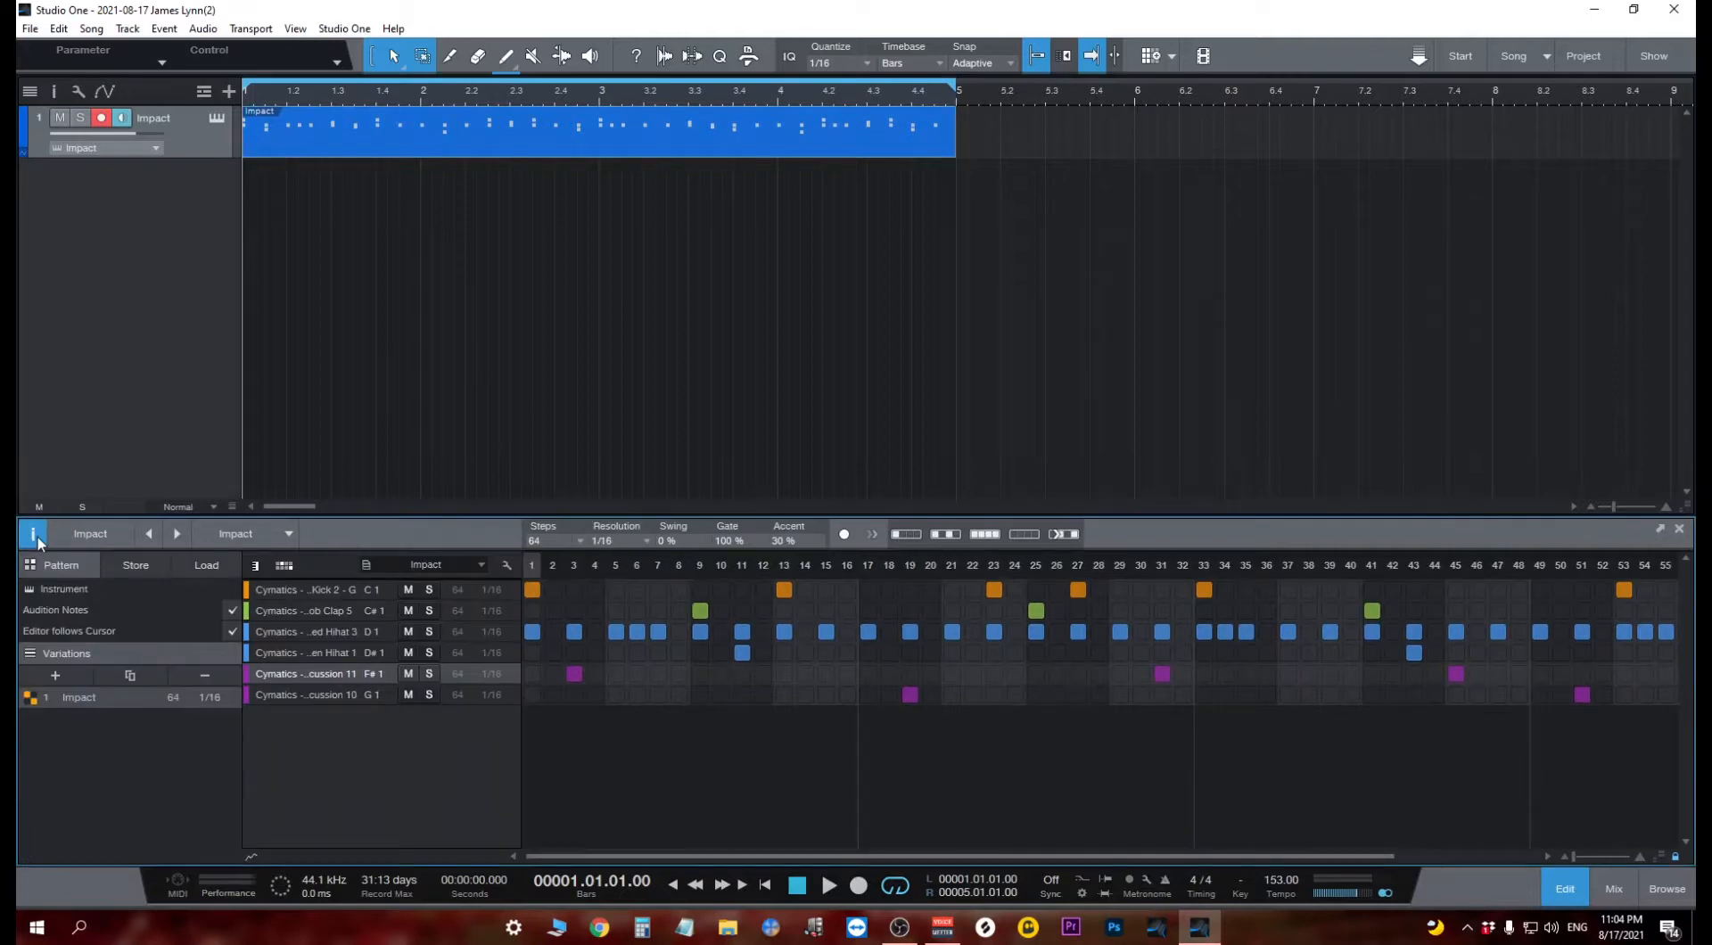
{"action": "left_click", "coordinate": [130, 677]}
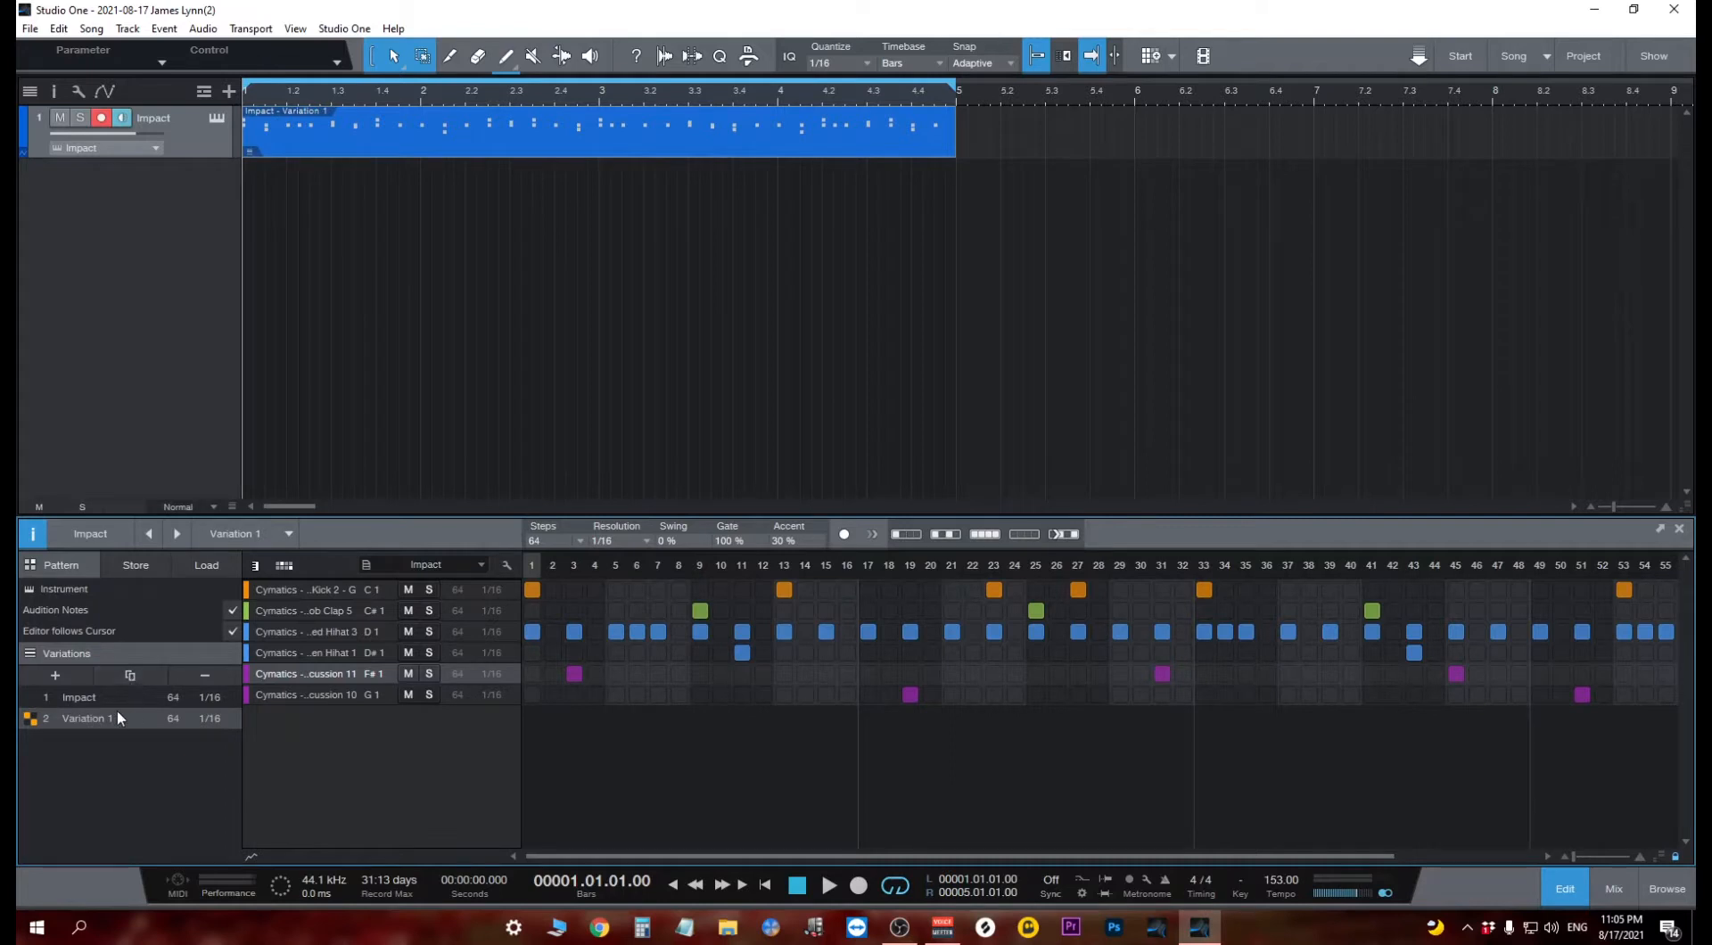
{"action": "left_click", "coordinate": [89, 698]}
{"action": "left_click", "coordinate": [115, 716]}
{"action": "double_click", "coordinate": [109, 697]}
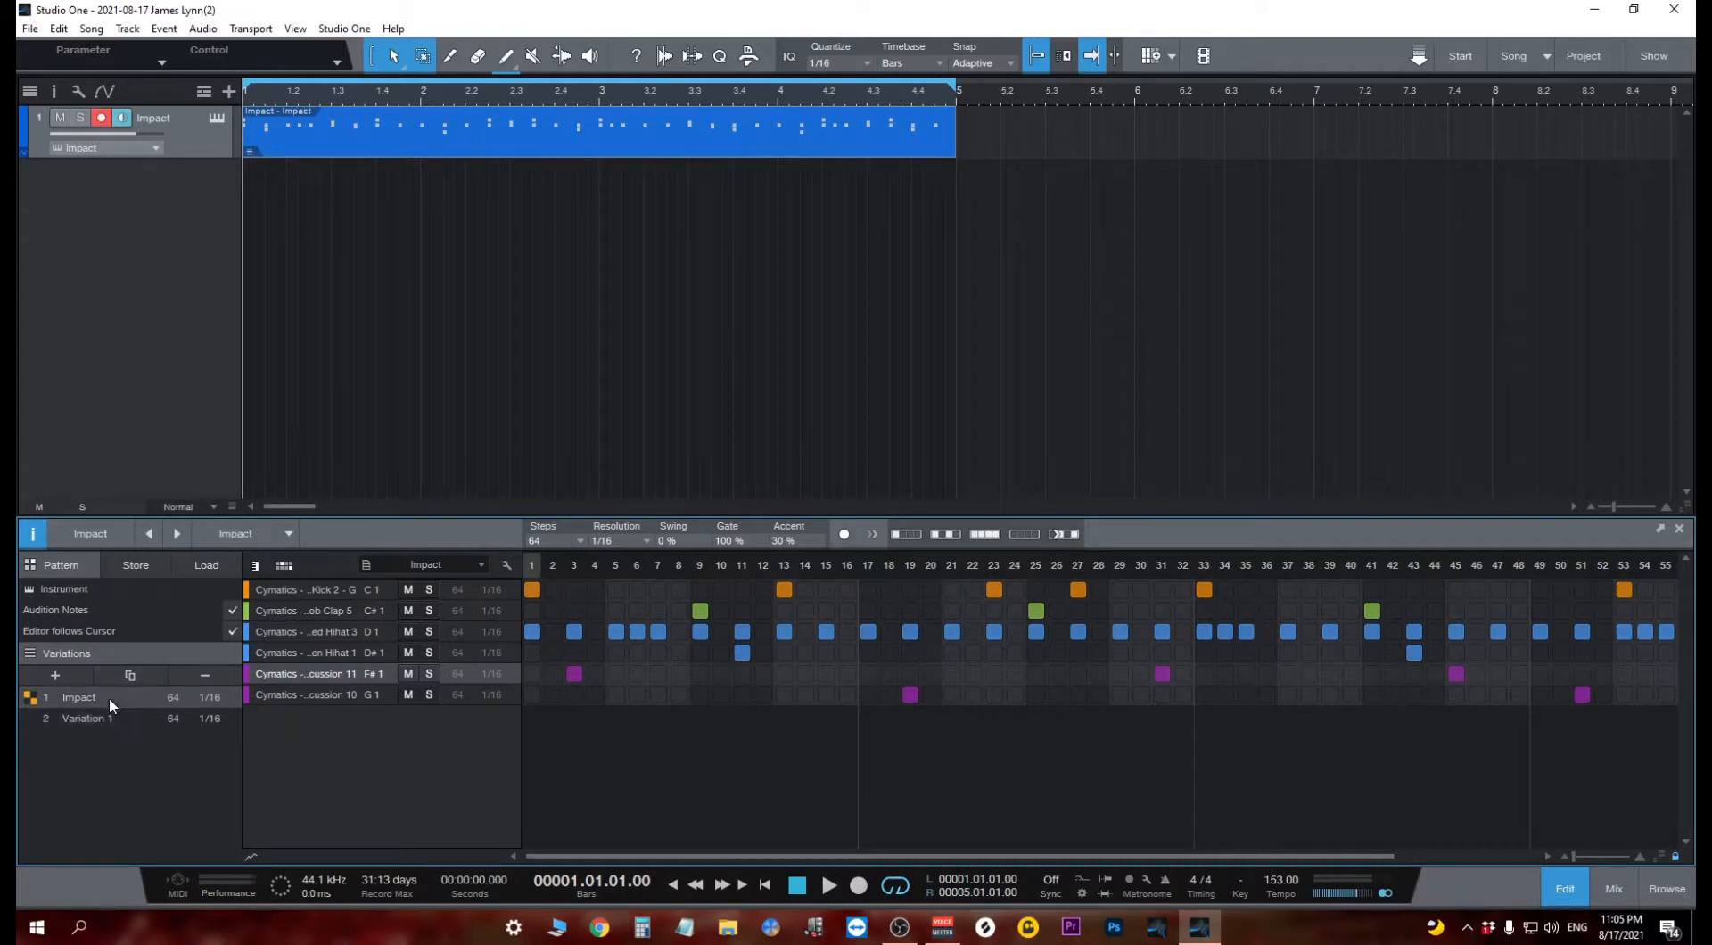
{"action": "double_click", "coordinate": [111, 715]}
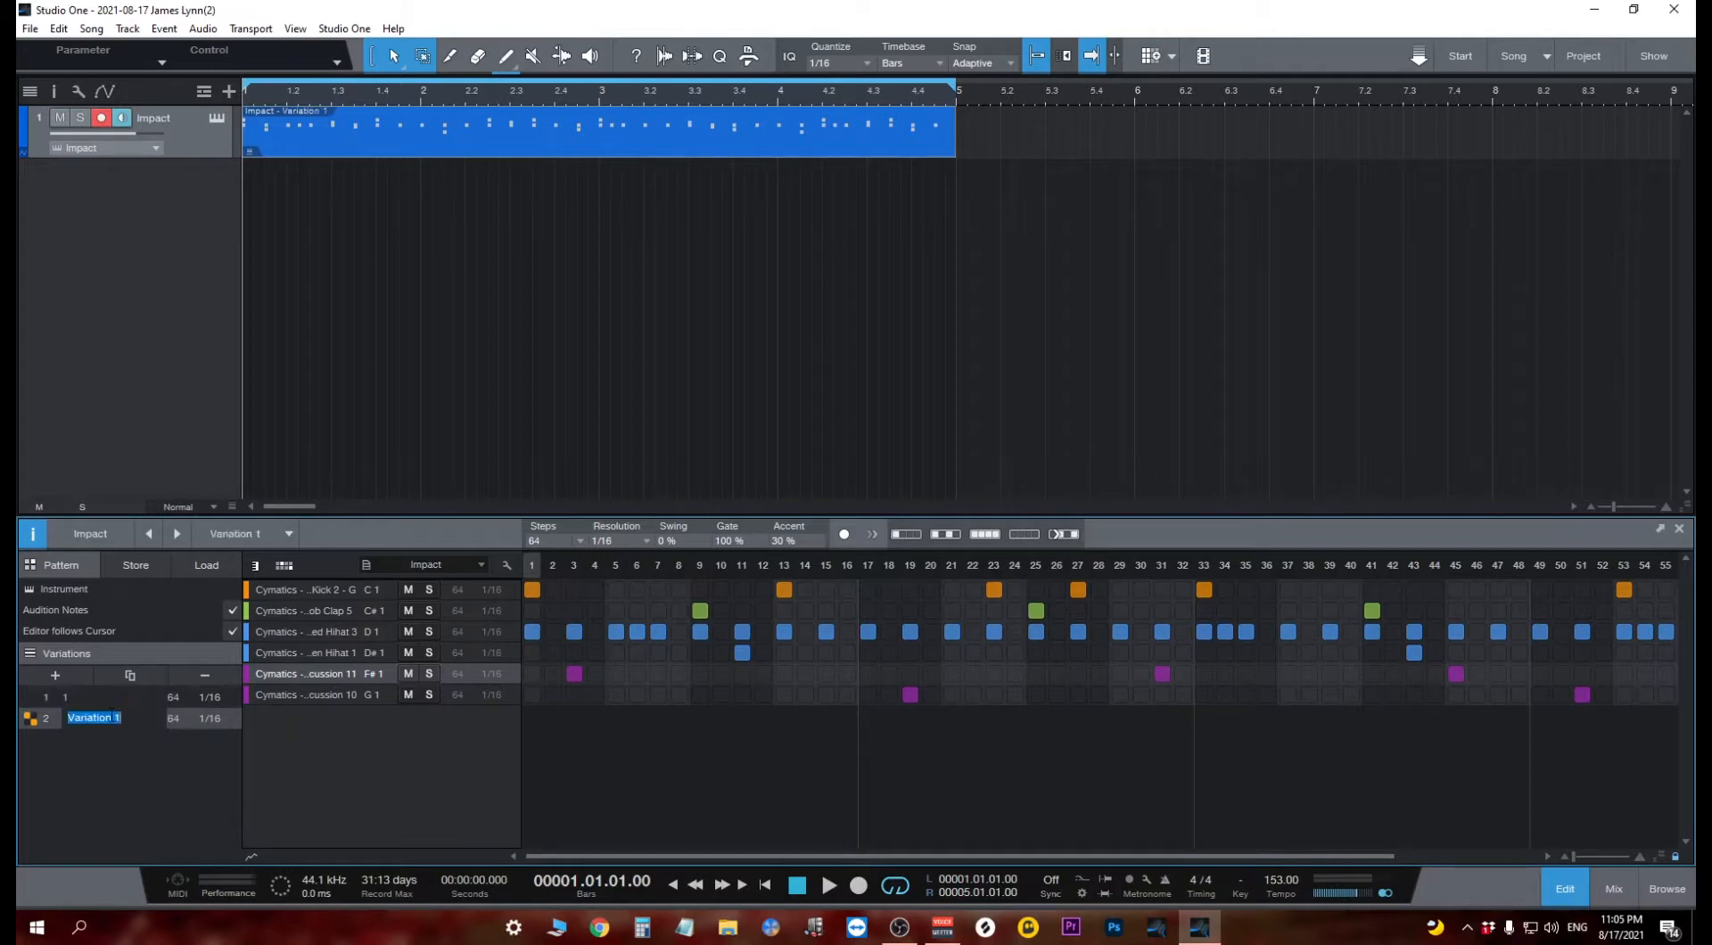
{"action": "type", "text": "2"}
{"action": "left_click", "coordinate": [138, 767]}
Duplicate the four-bar pattern on the Impact track to bar 5 and extend the loop range to bar 9.
{"action": "left_click_drag", "start_coordinate": [91, 716], "coordinate": [1005, 78]}
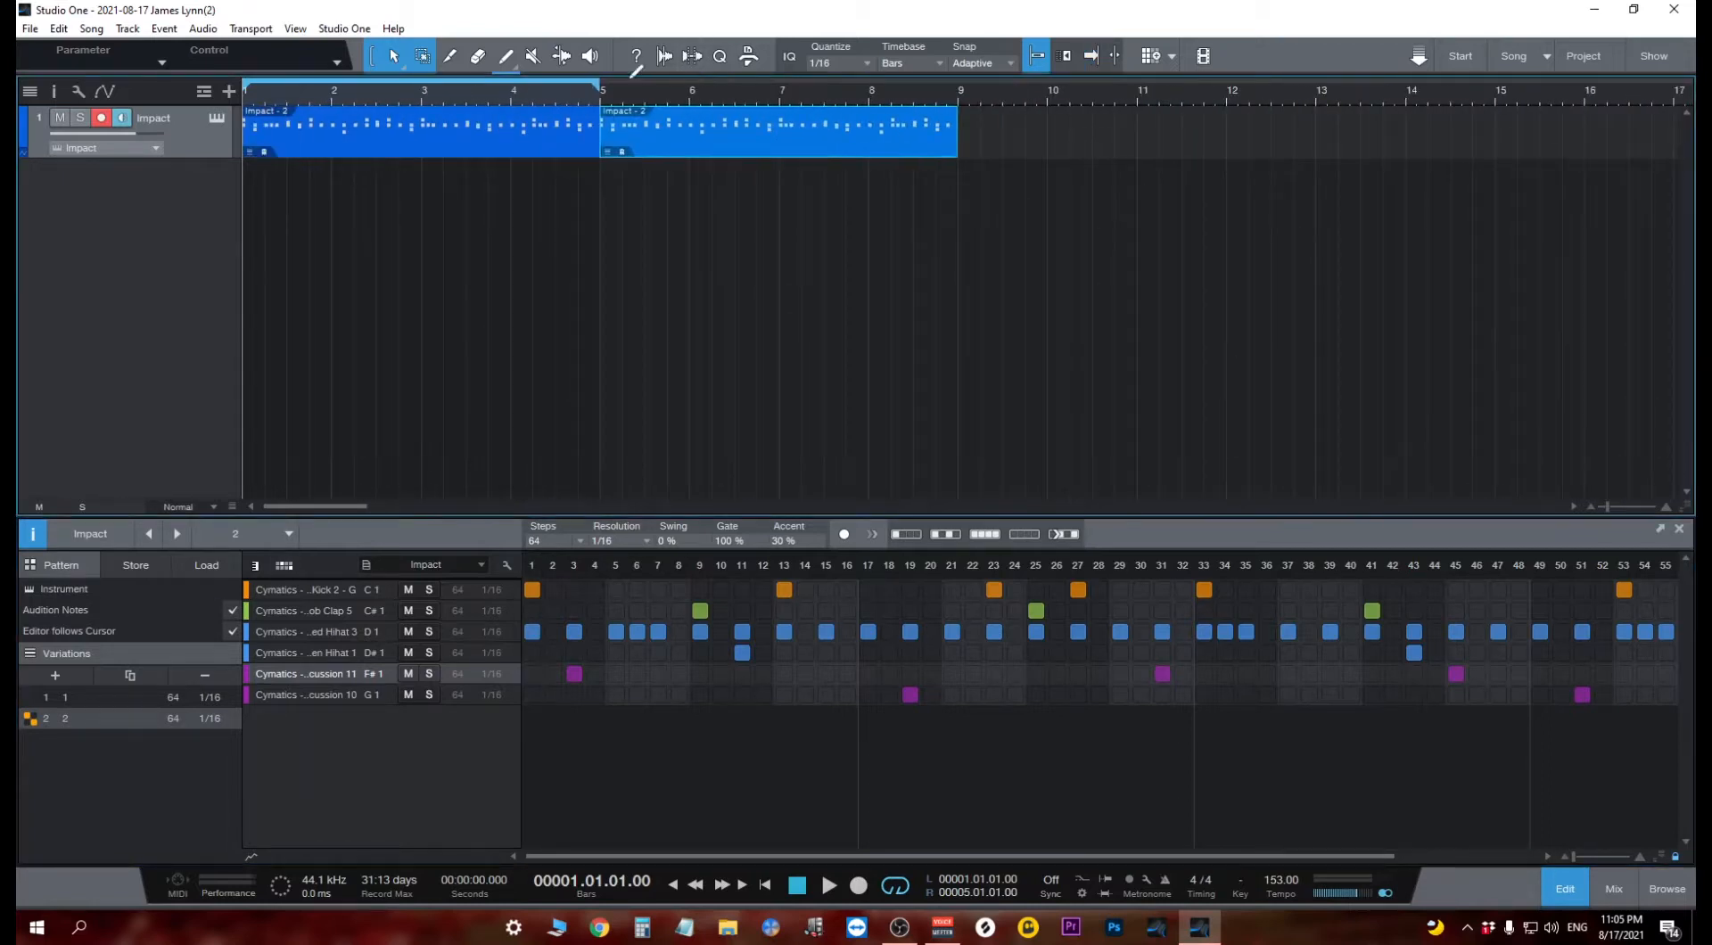
{"action": "left_click_drag", "start_coordinate": [603, 87], "coordinate": [957, 75]}
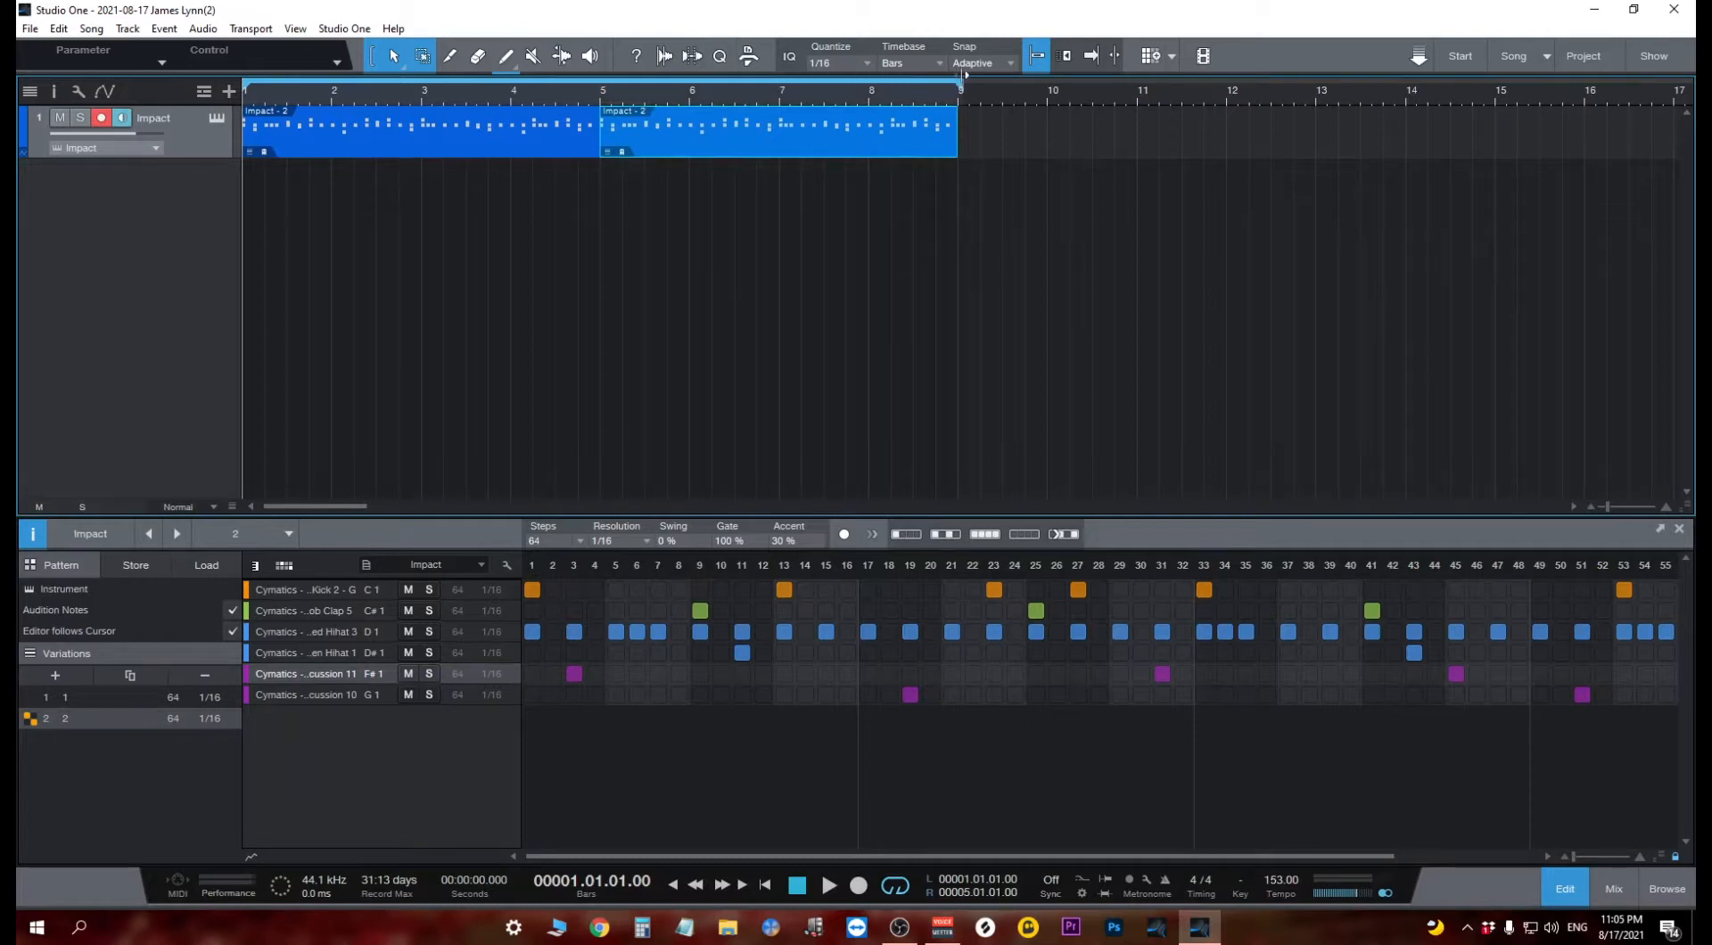
Assign variation 1 to the first pattern on the Impact track.
{"action": "right_click", "coordinate": [474, 152]}
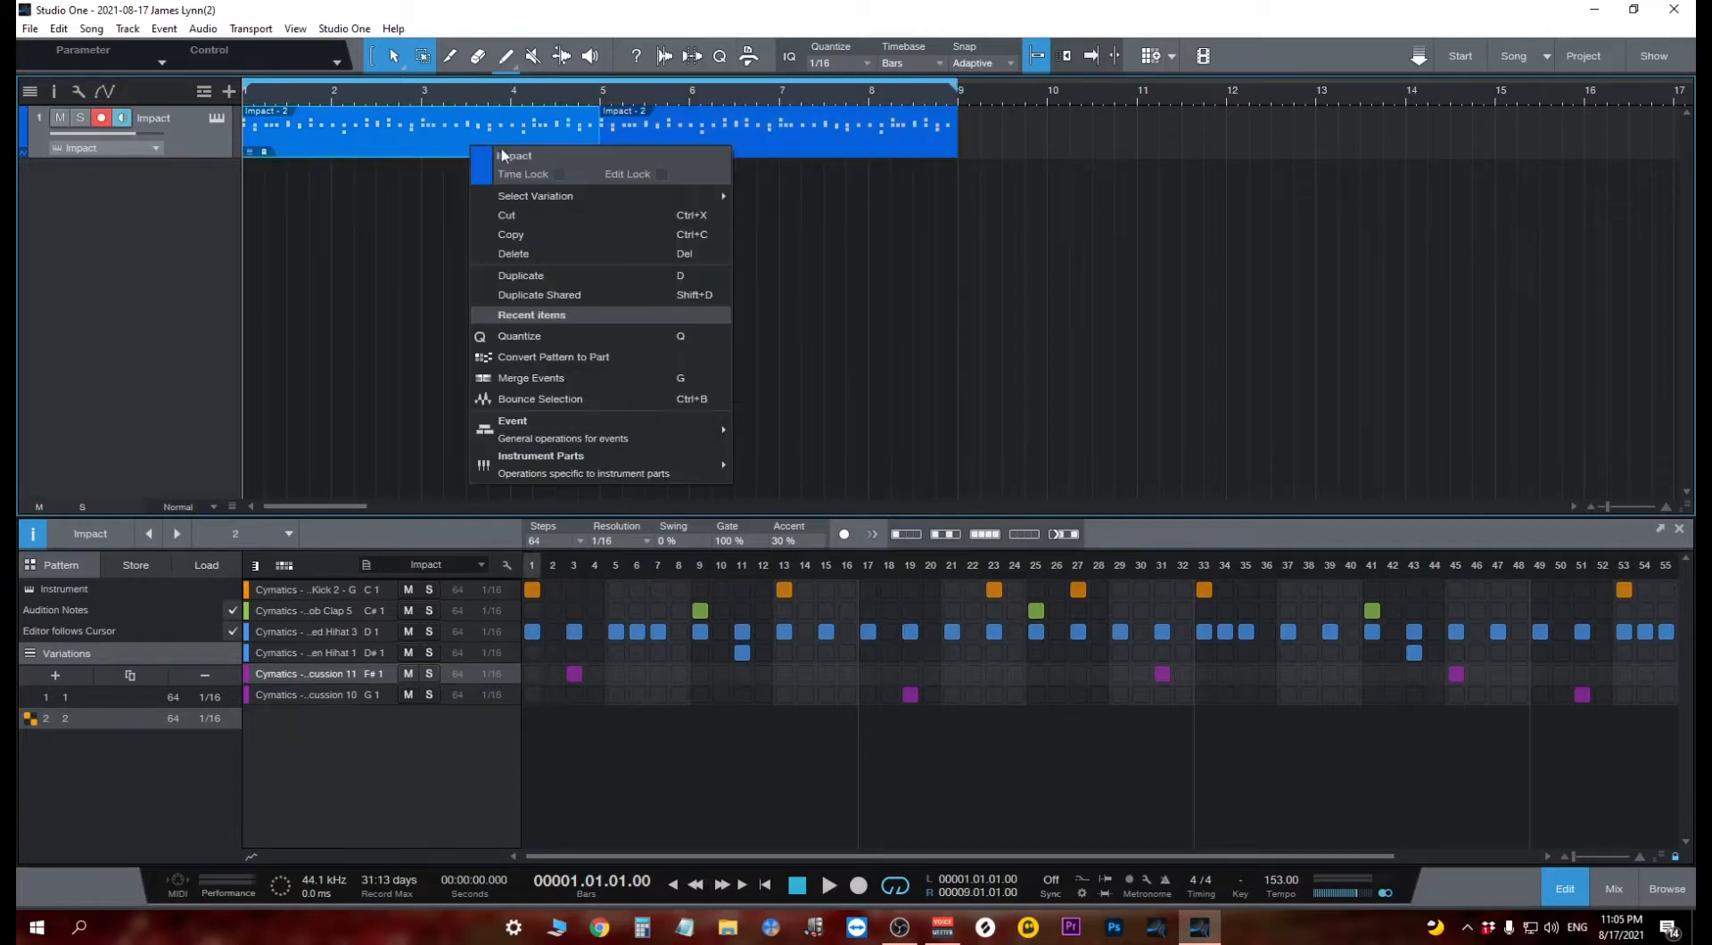
{"action": "mouse_move", "coordinate": [618, 196]}
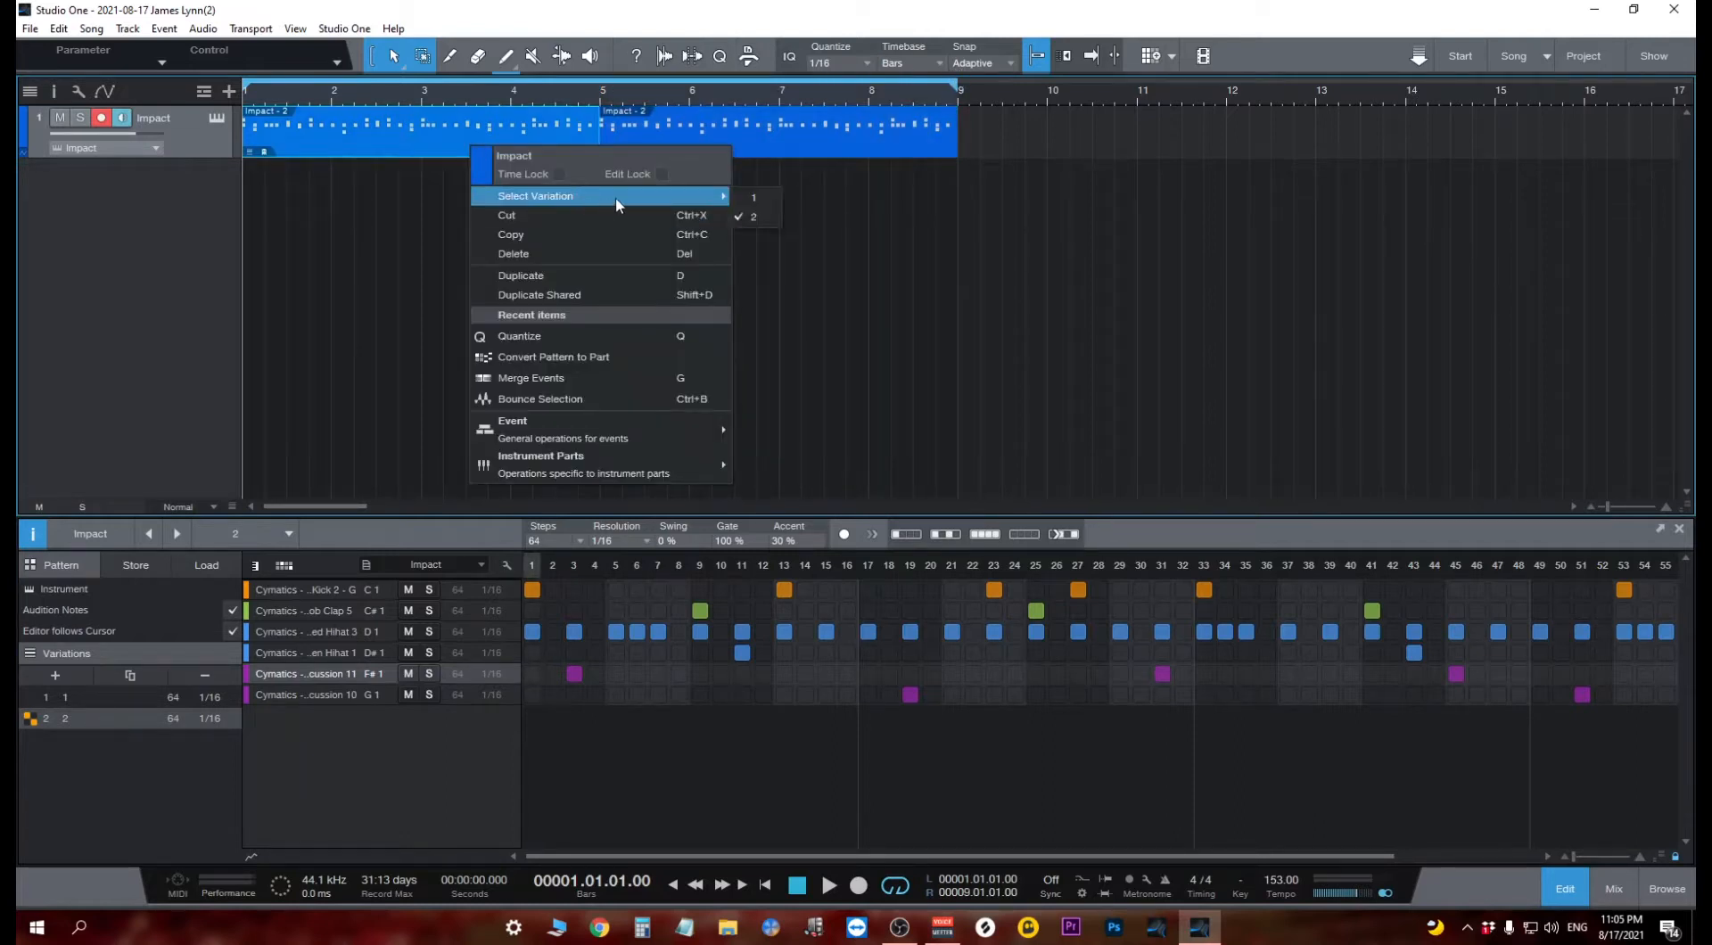
{"action": "left_click", "coordinate": [756, 198]}
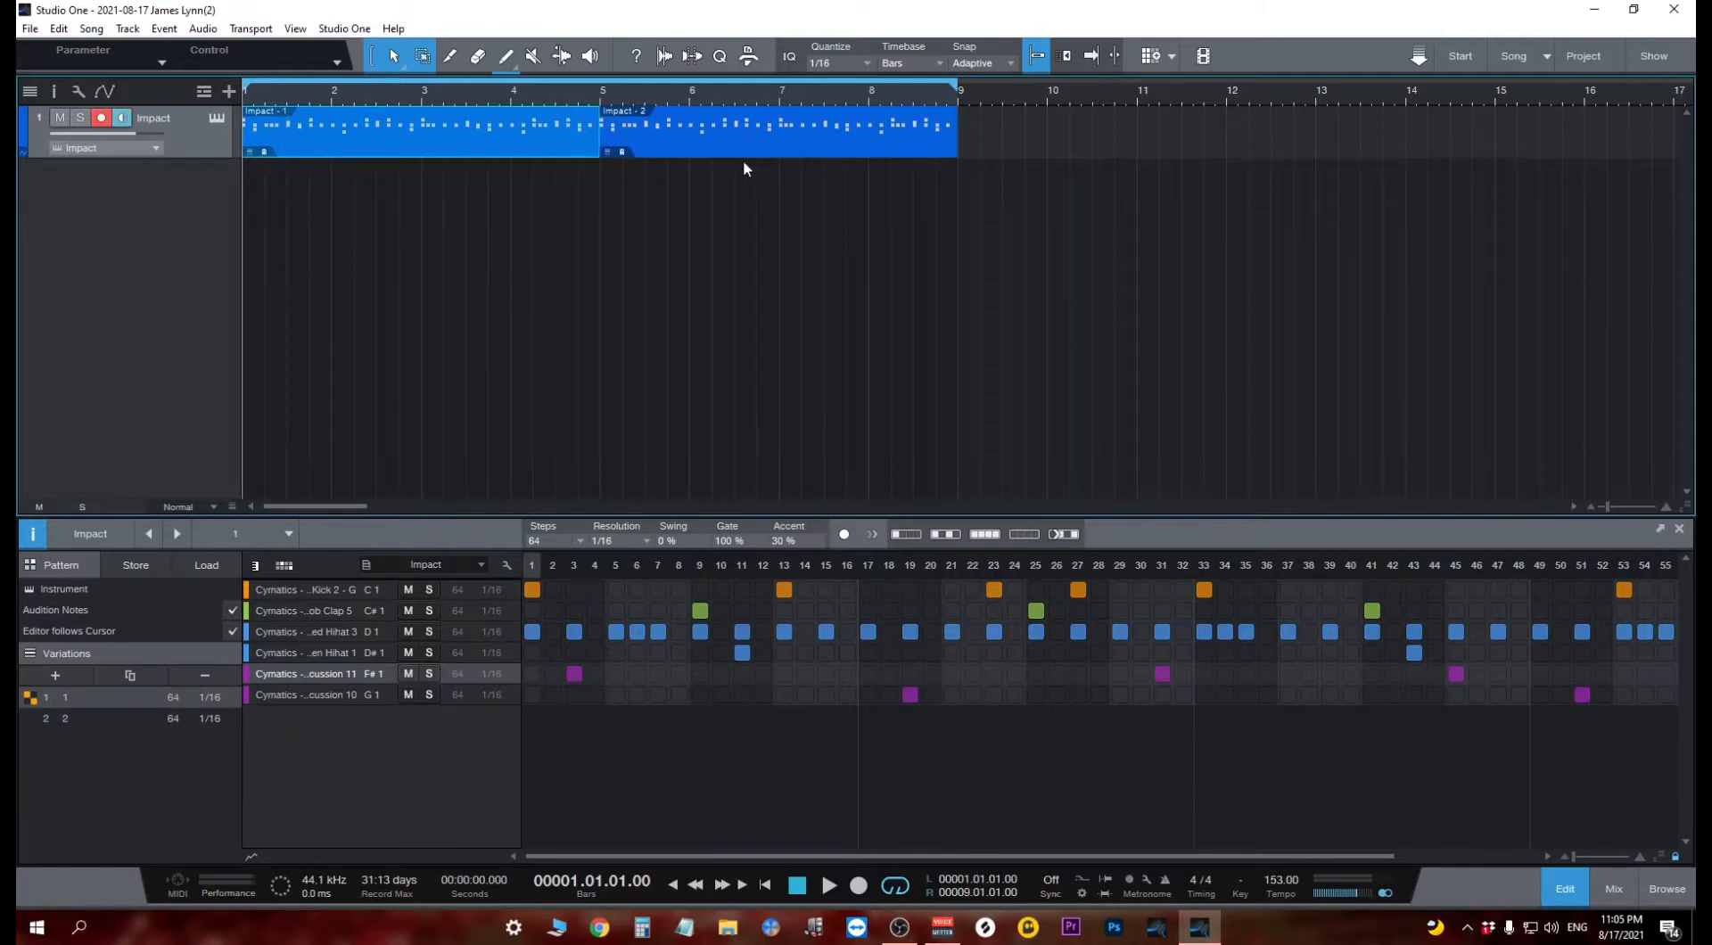
Add Kick 2 hits on steps 61 and 63 of variation 2, playing back from bar 5 before and after.
{"action": "left_click", "coordinate": [606, 92]}
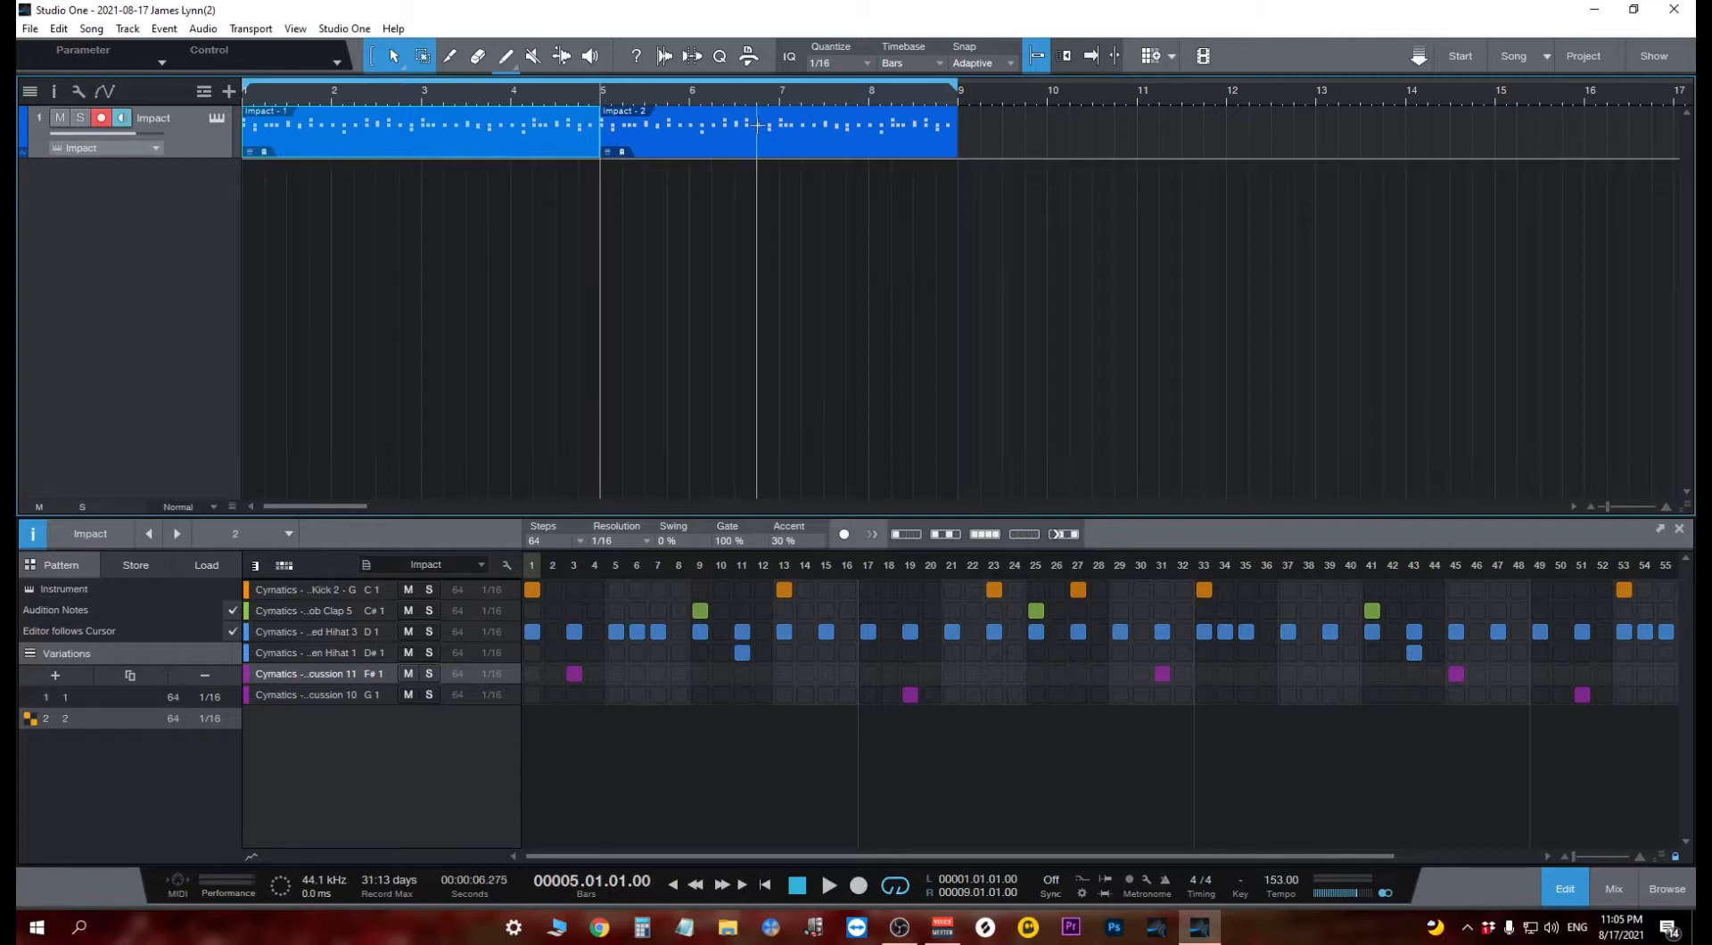
{"action": "key", "text": "space"}
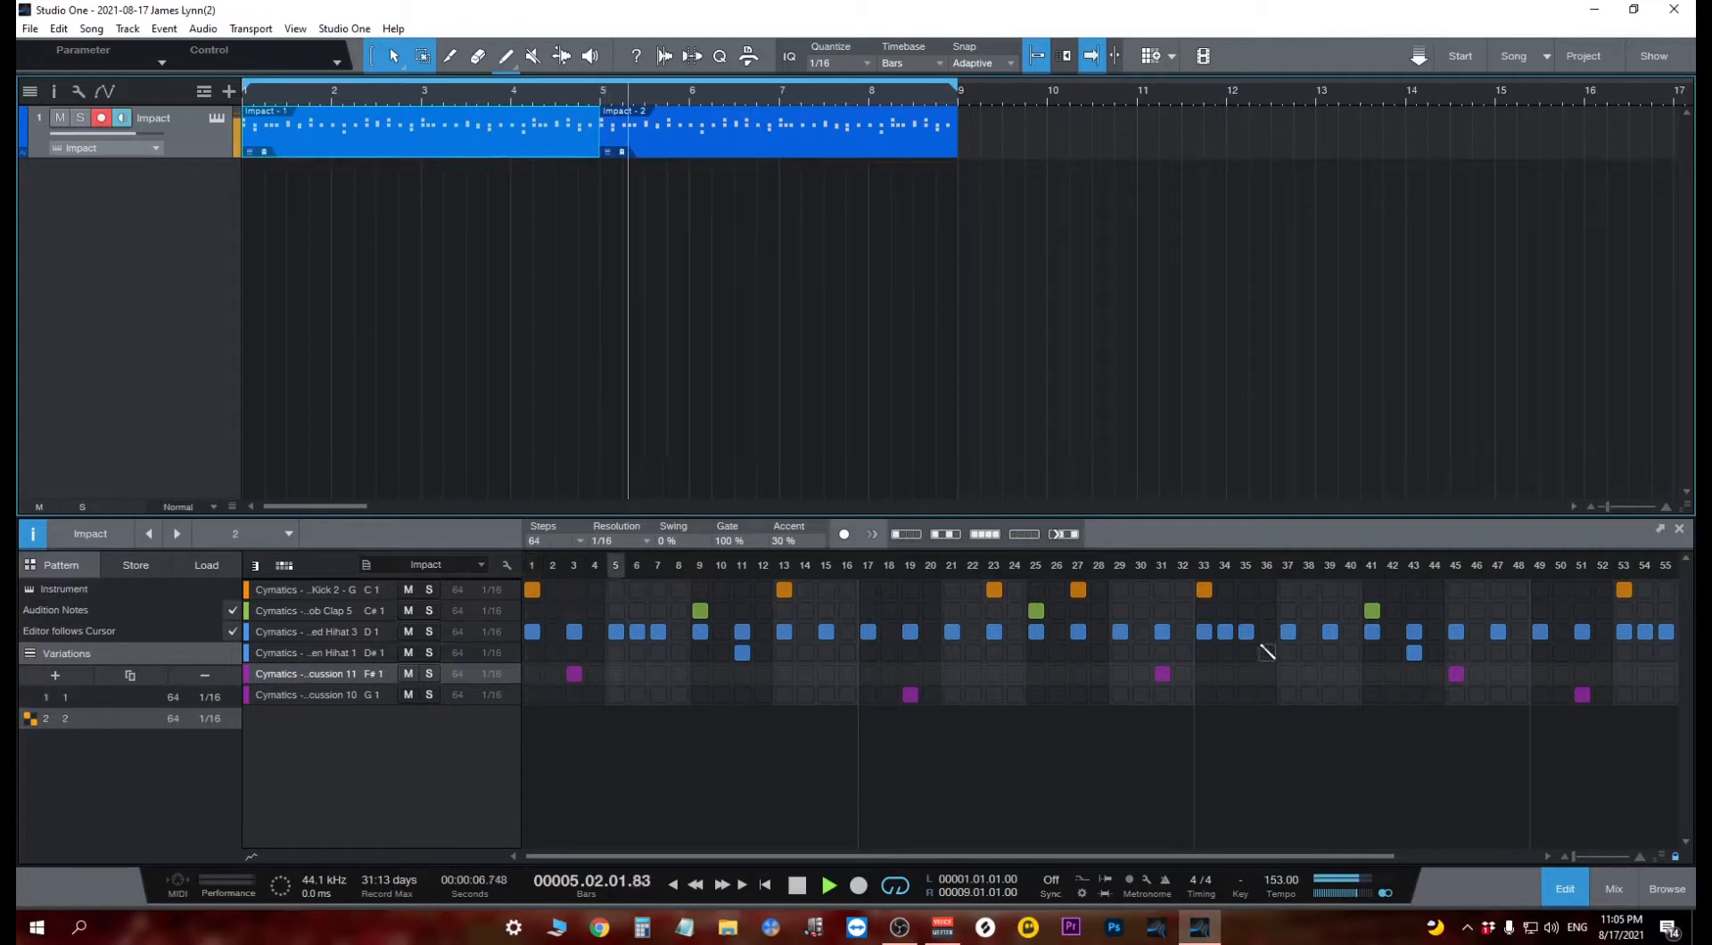
{"action": "left_click", "coordinate": [32, 534]}
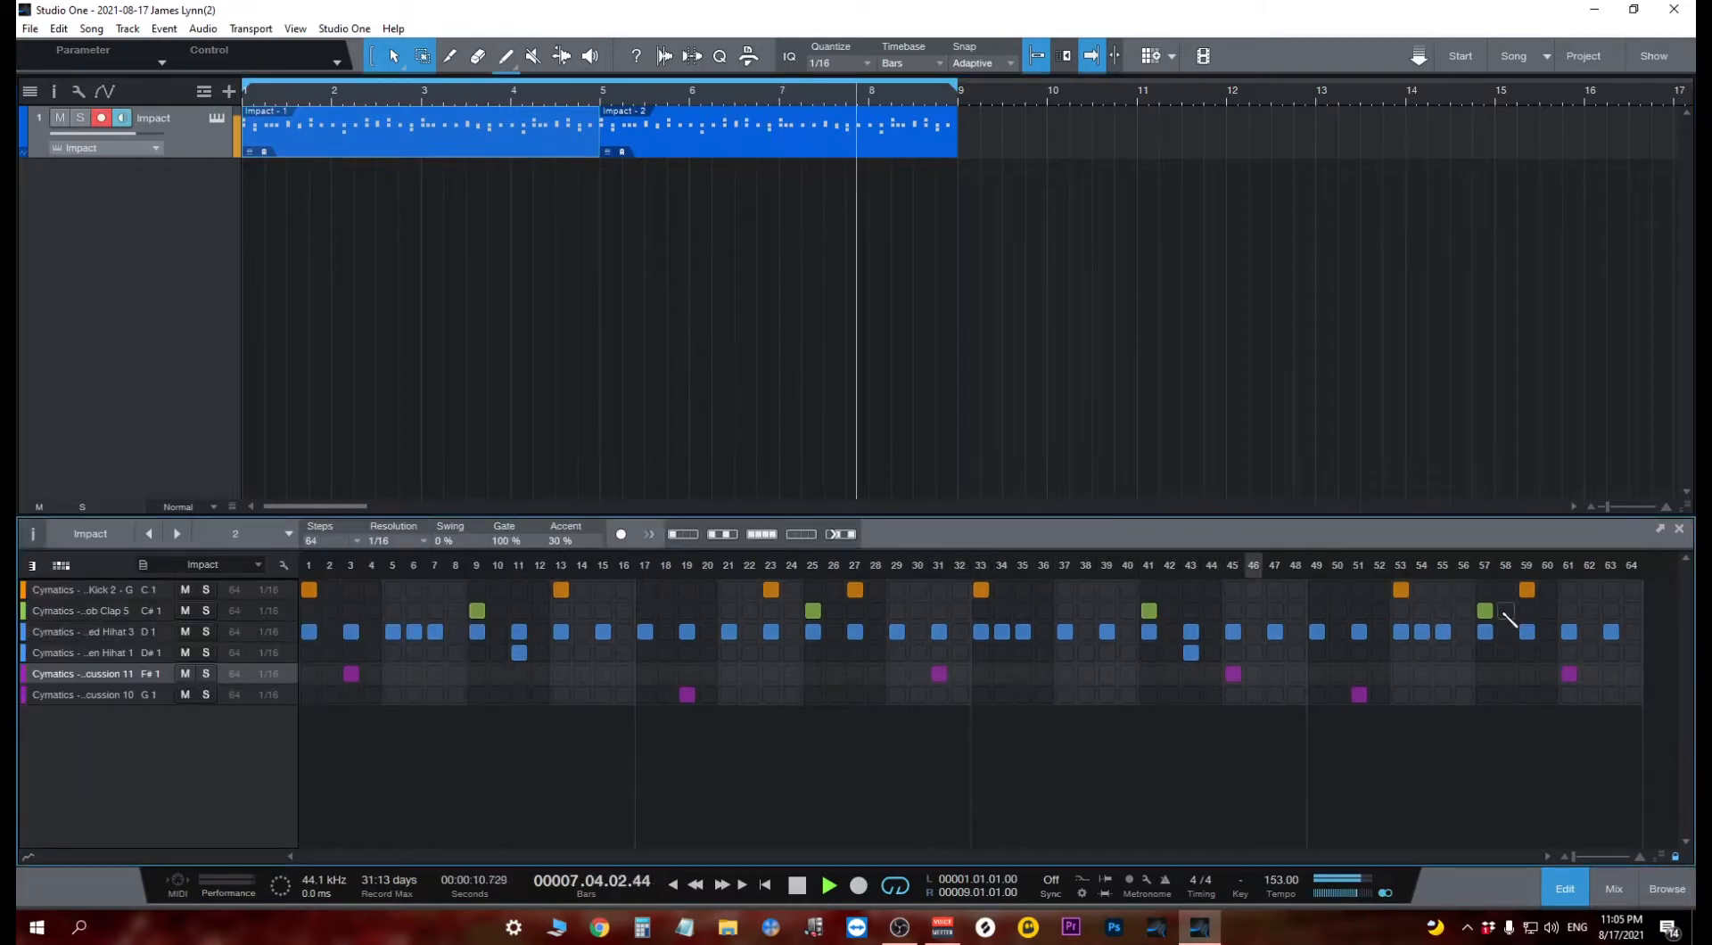
{"action": "key", "text": "space"}
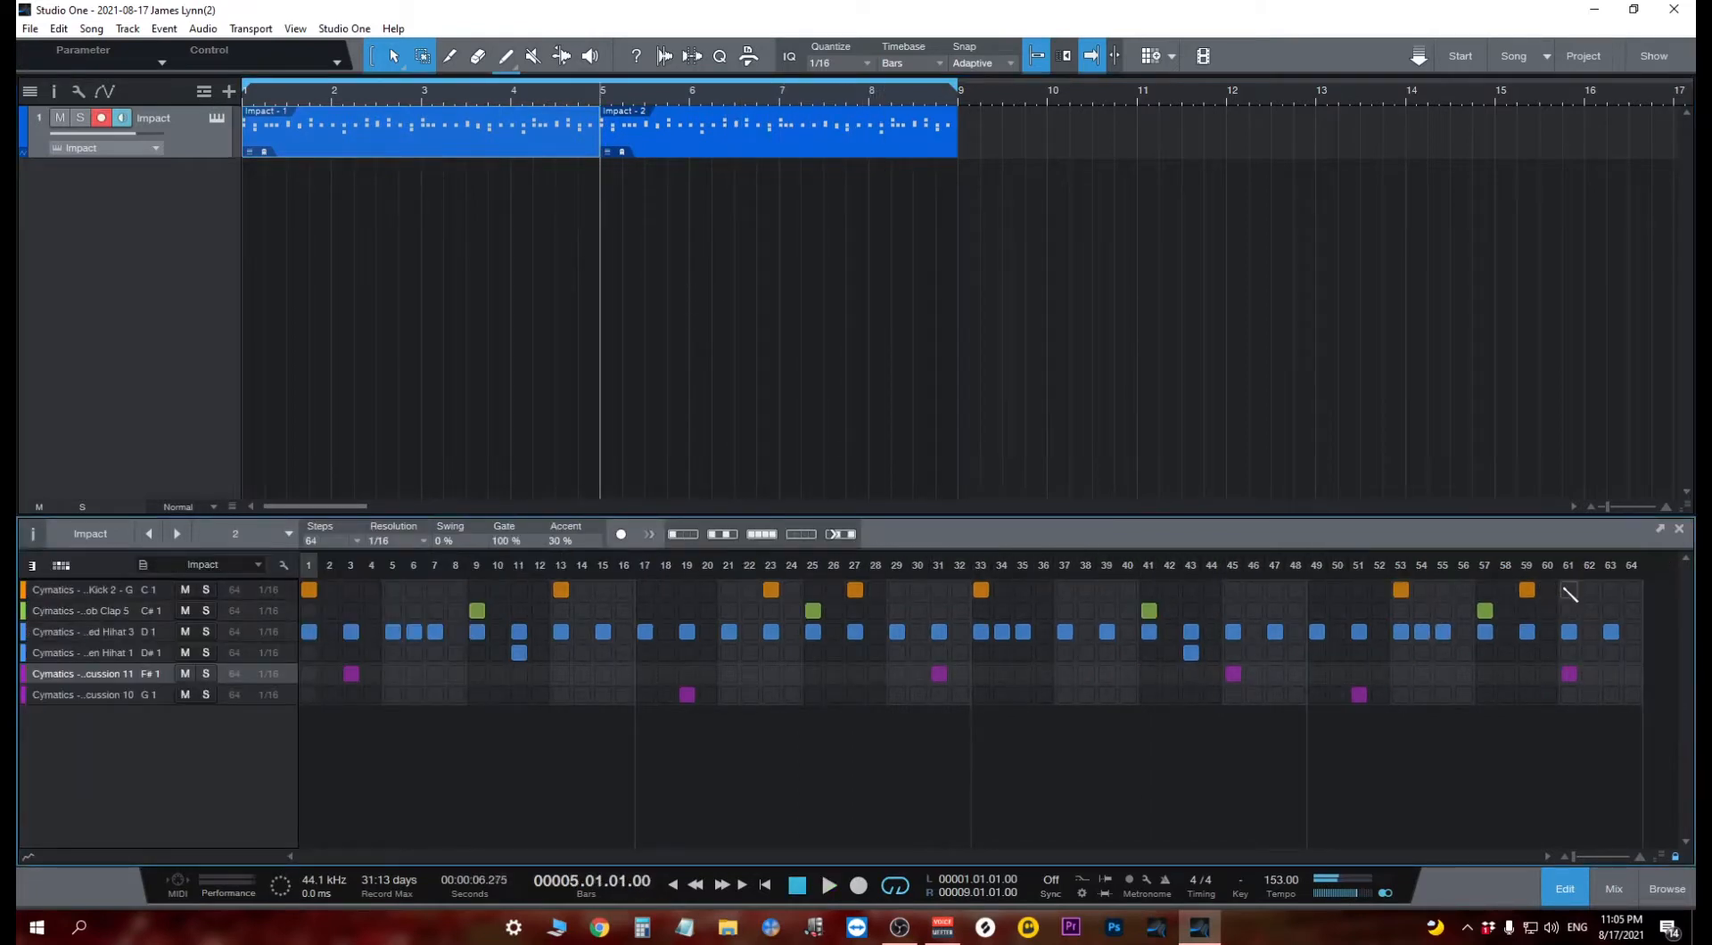
{"action": "left_click", "coordinate": [1610, 591]}
{"action": "left_click", "coordinate": [1570, 590]}
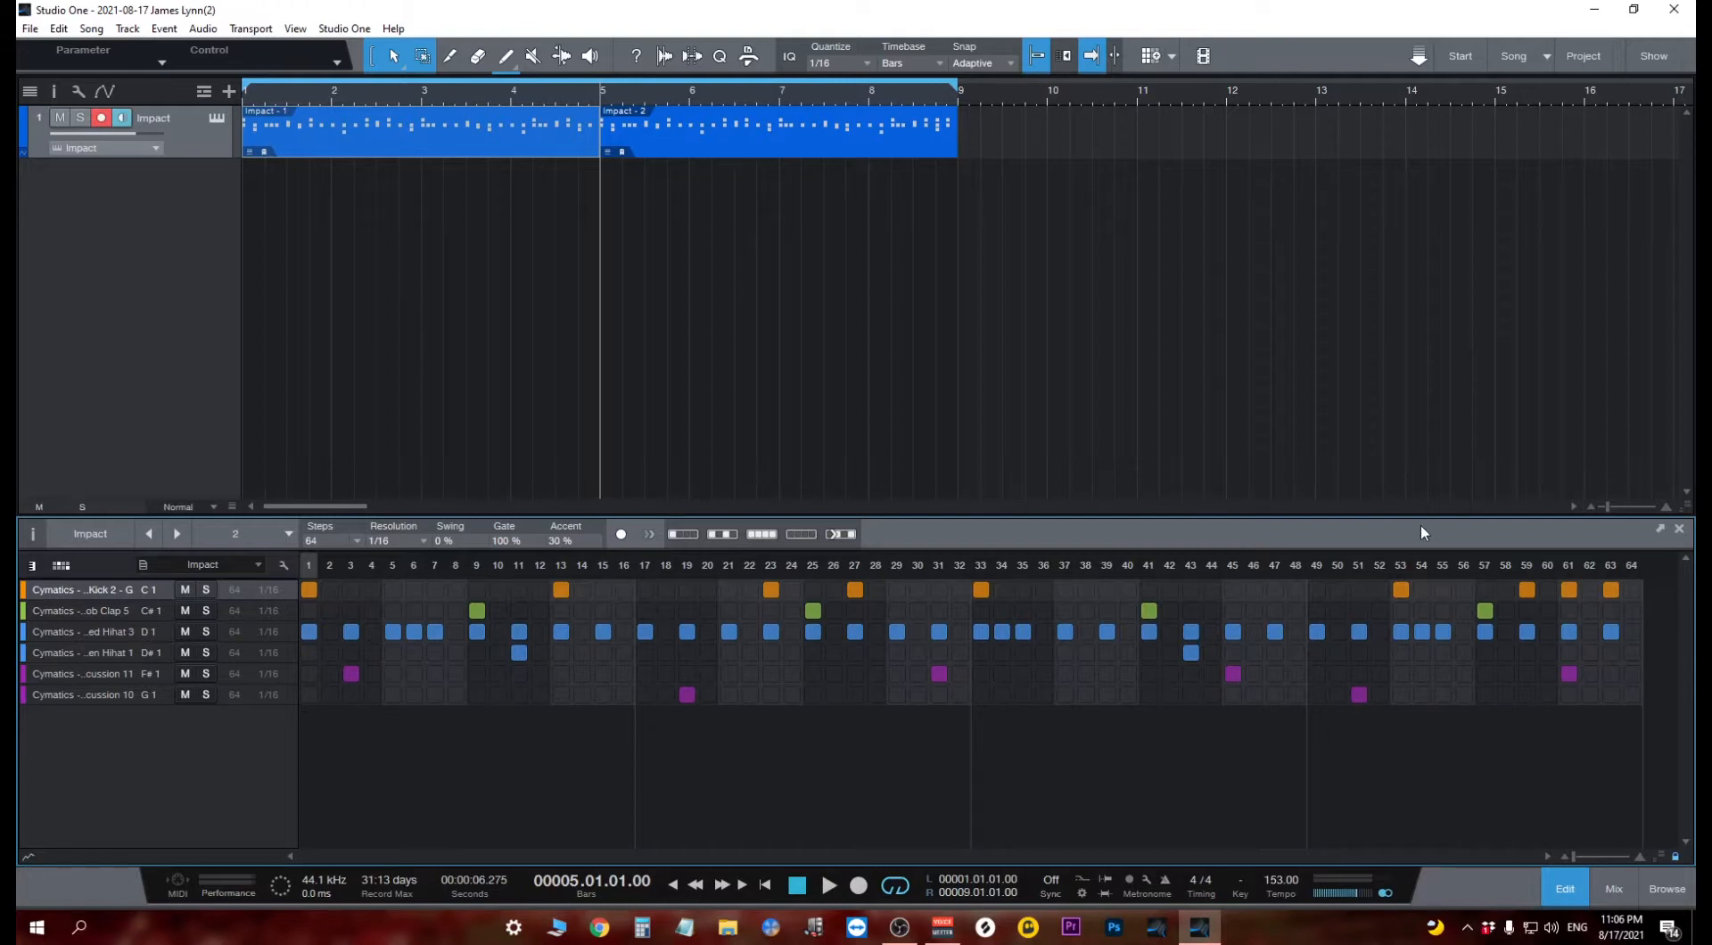
{"action": "key", "text": "space"}
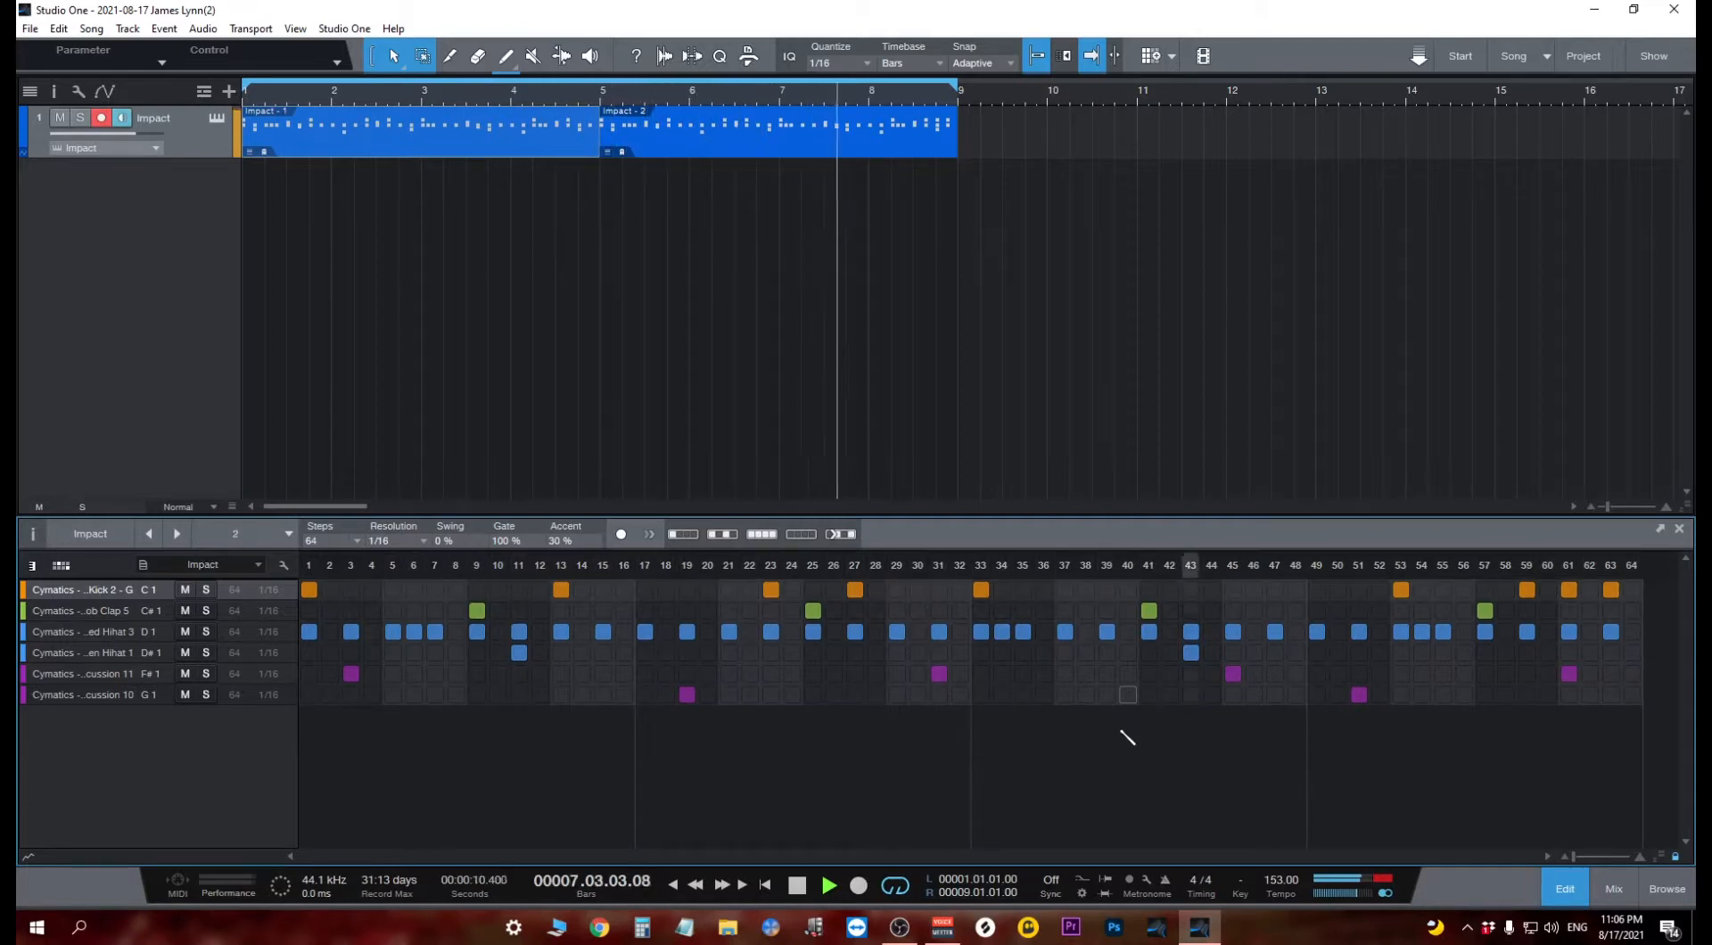
{"action": "key", "text": "space"}
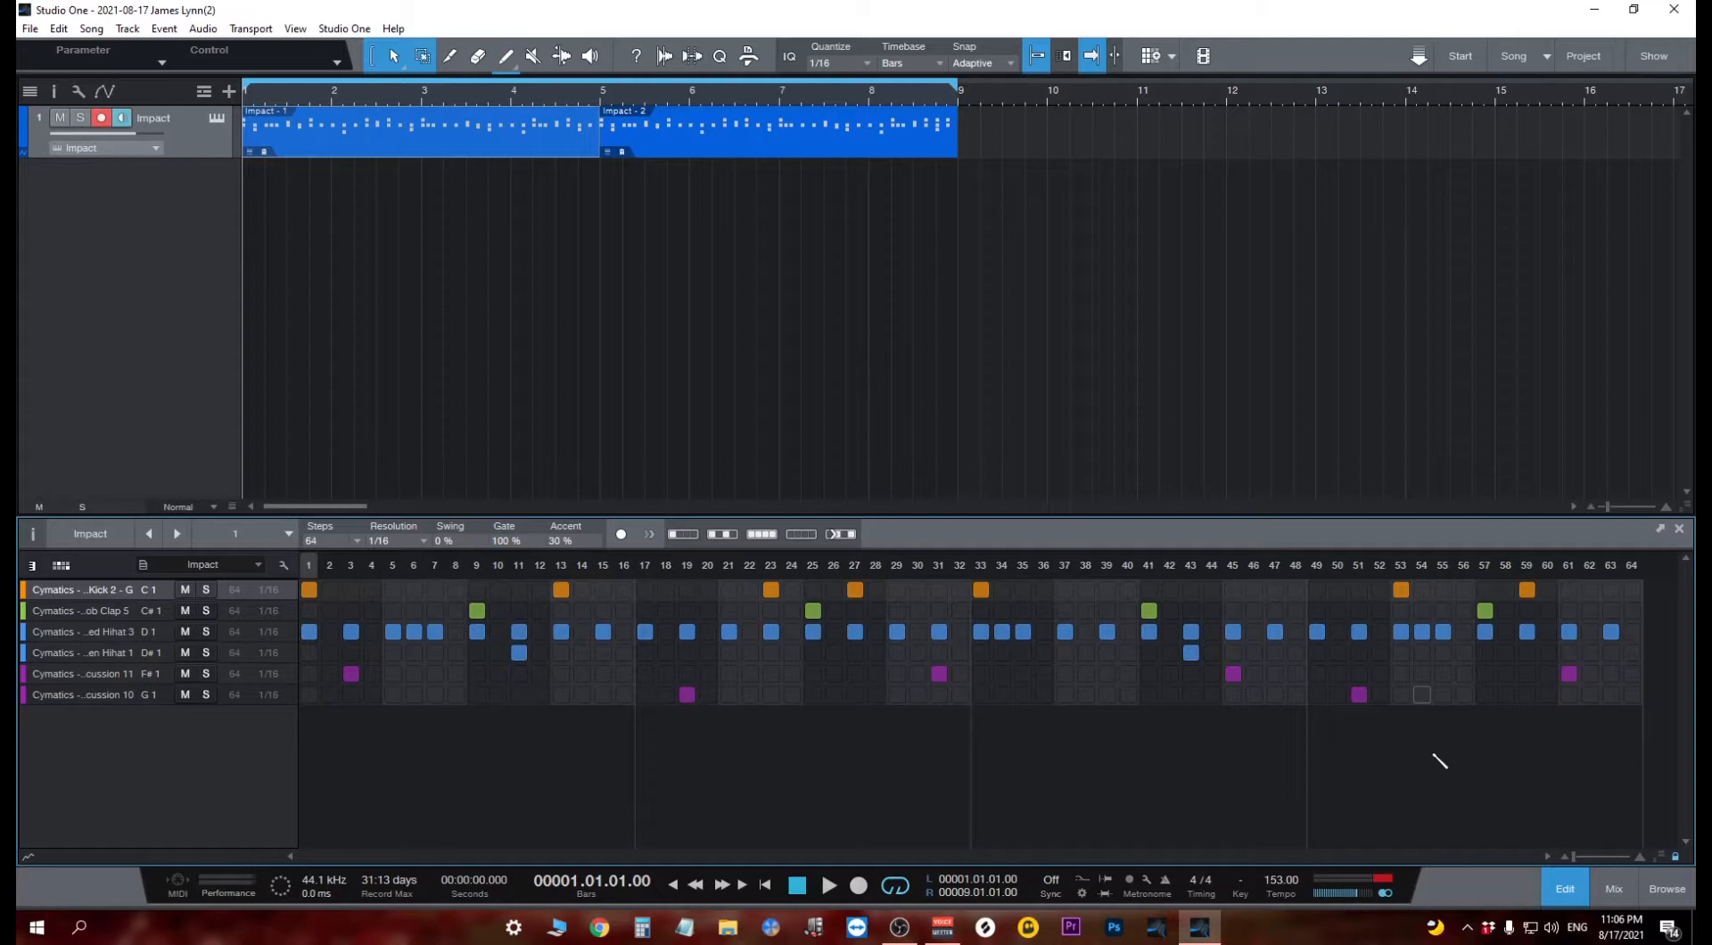
Search the browser for "mai" and add the Mai Tai synth as a new instrument track below Impact.
{"action": "left_click", "coordinate": [1667, 889]}
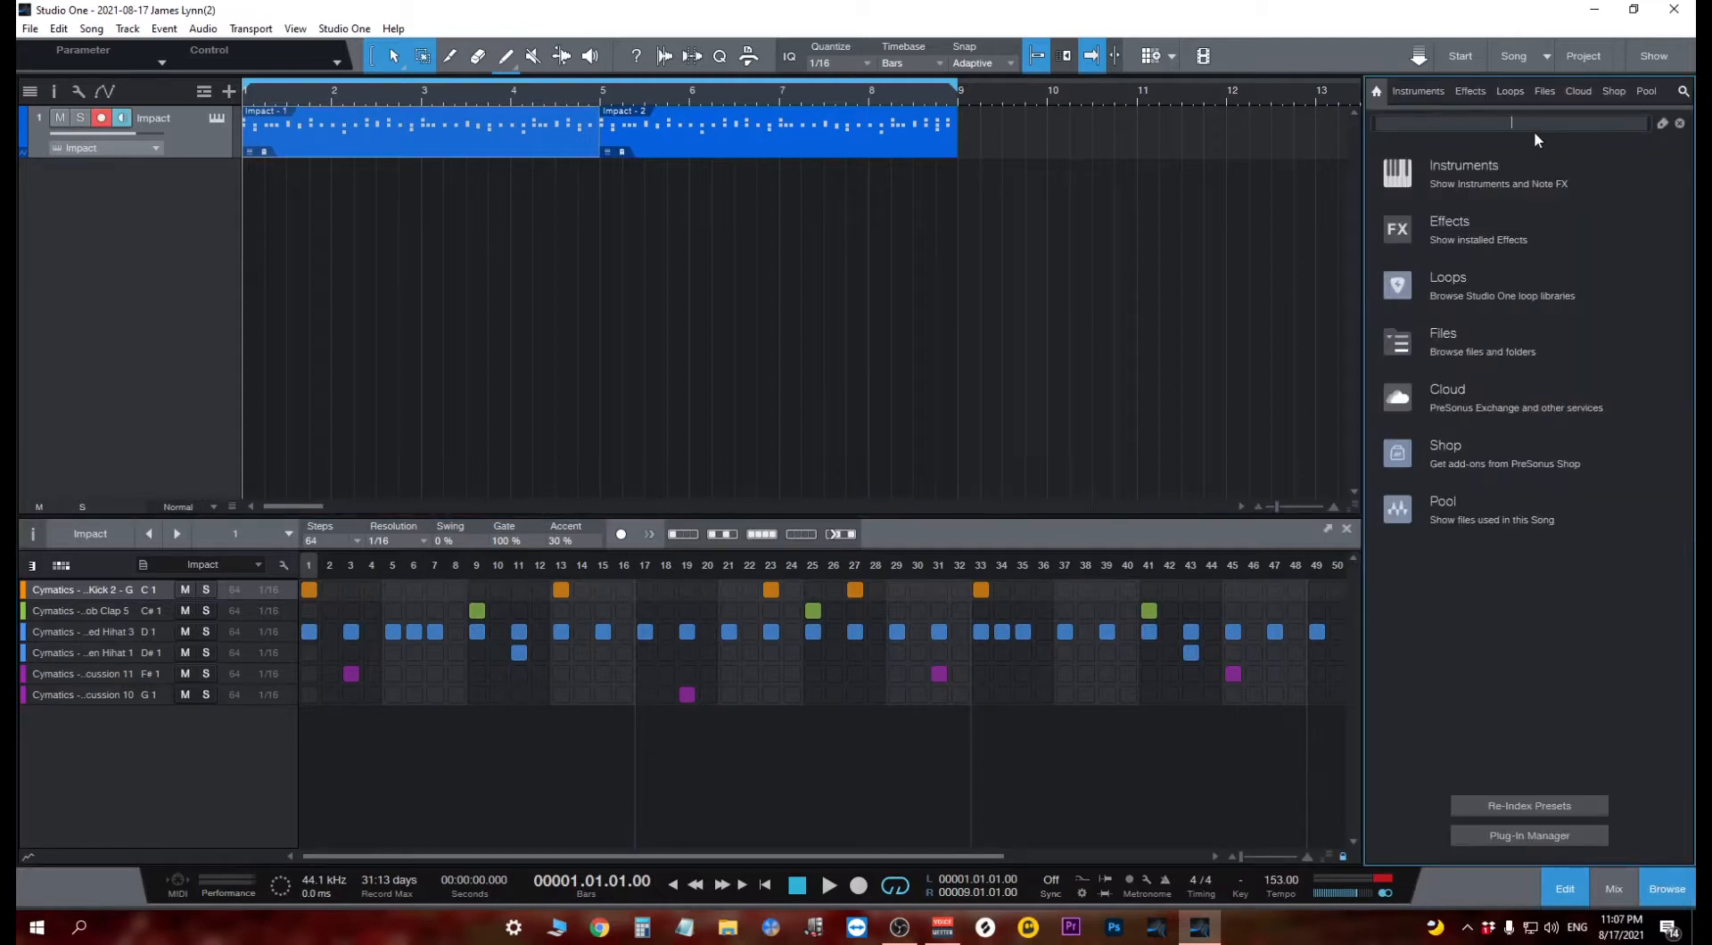
{"action": "type", "text": "mai"}
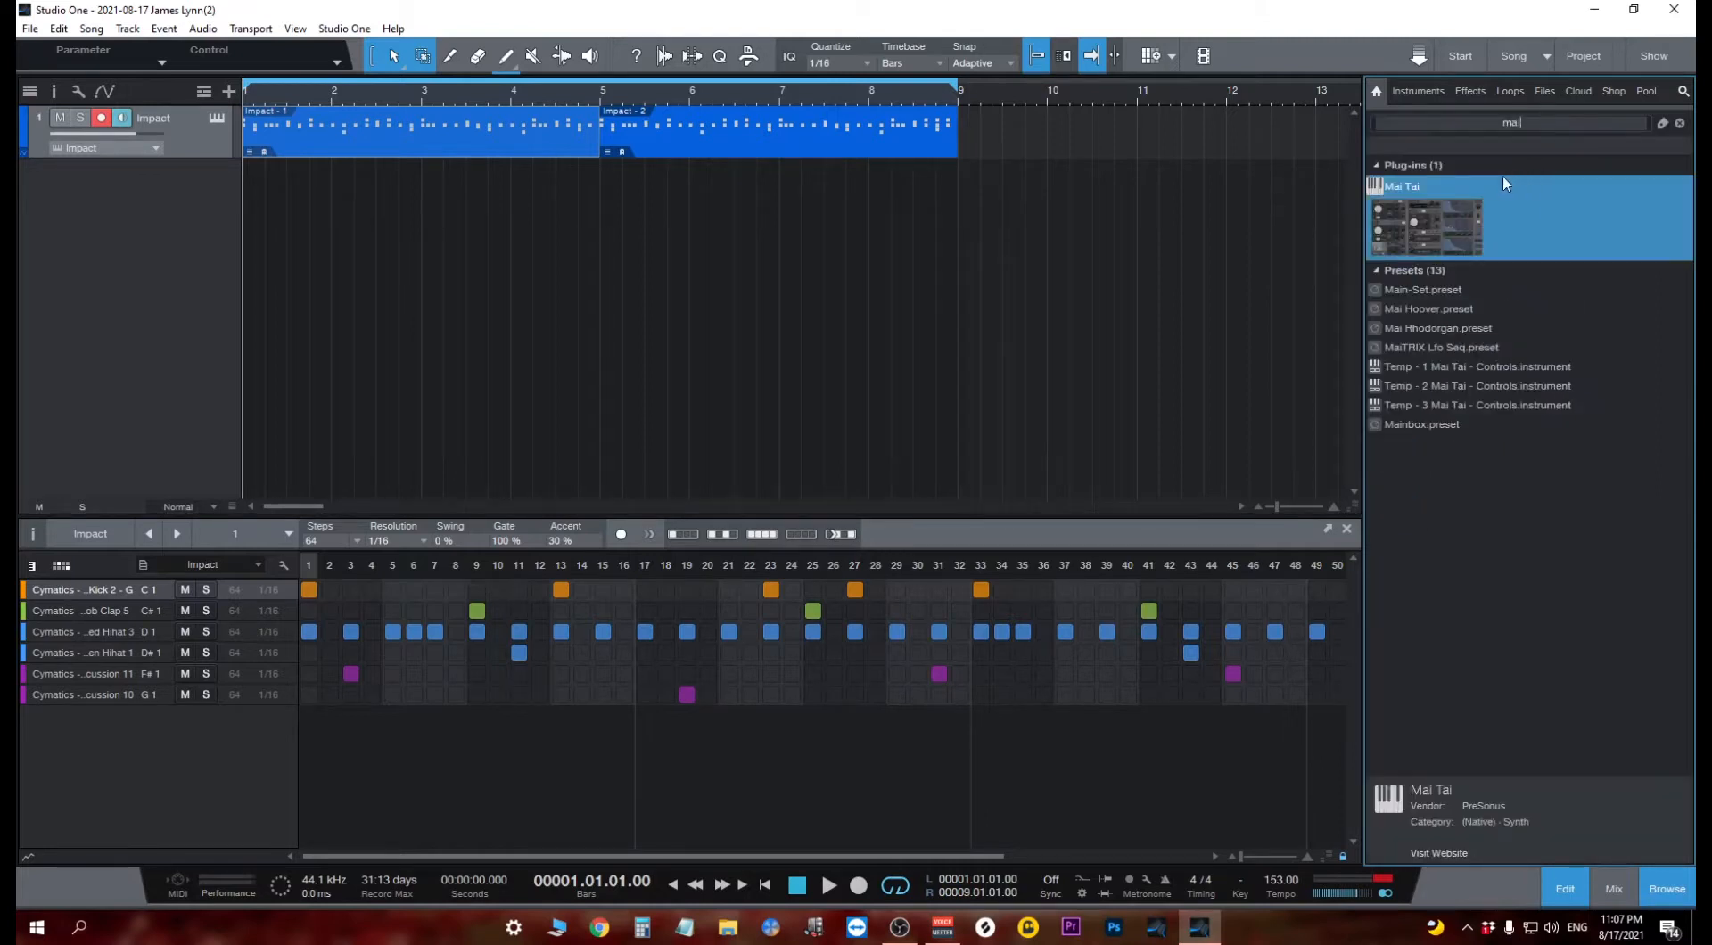
{"action": "left_click_drag", "start_coordinate": [1443, 227], "coordinate": [64, 275]}
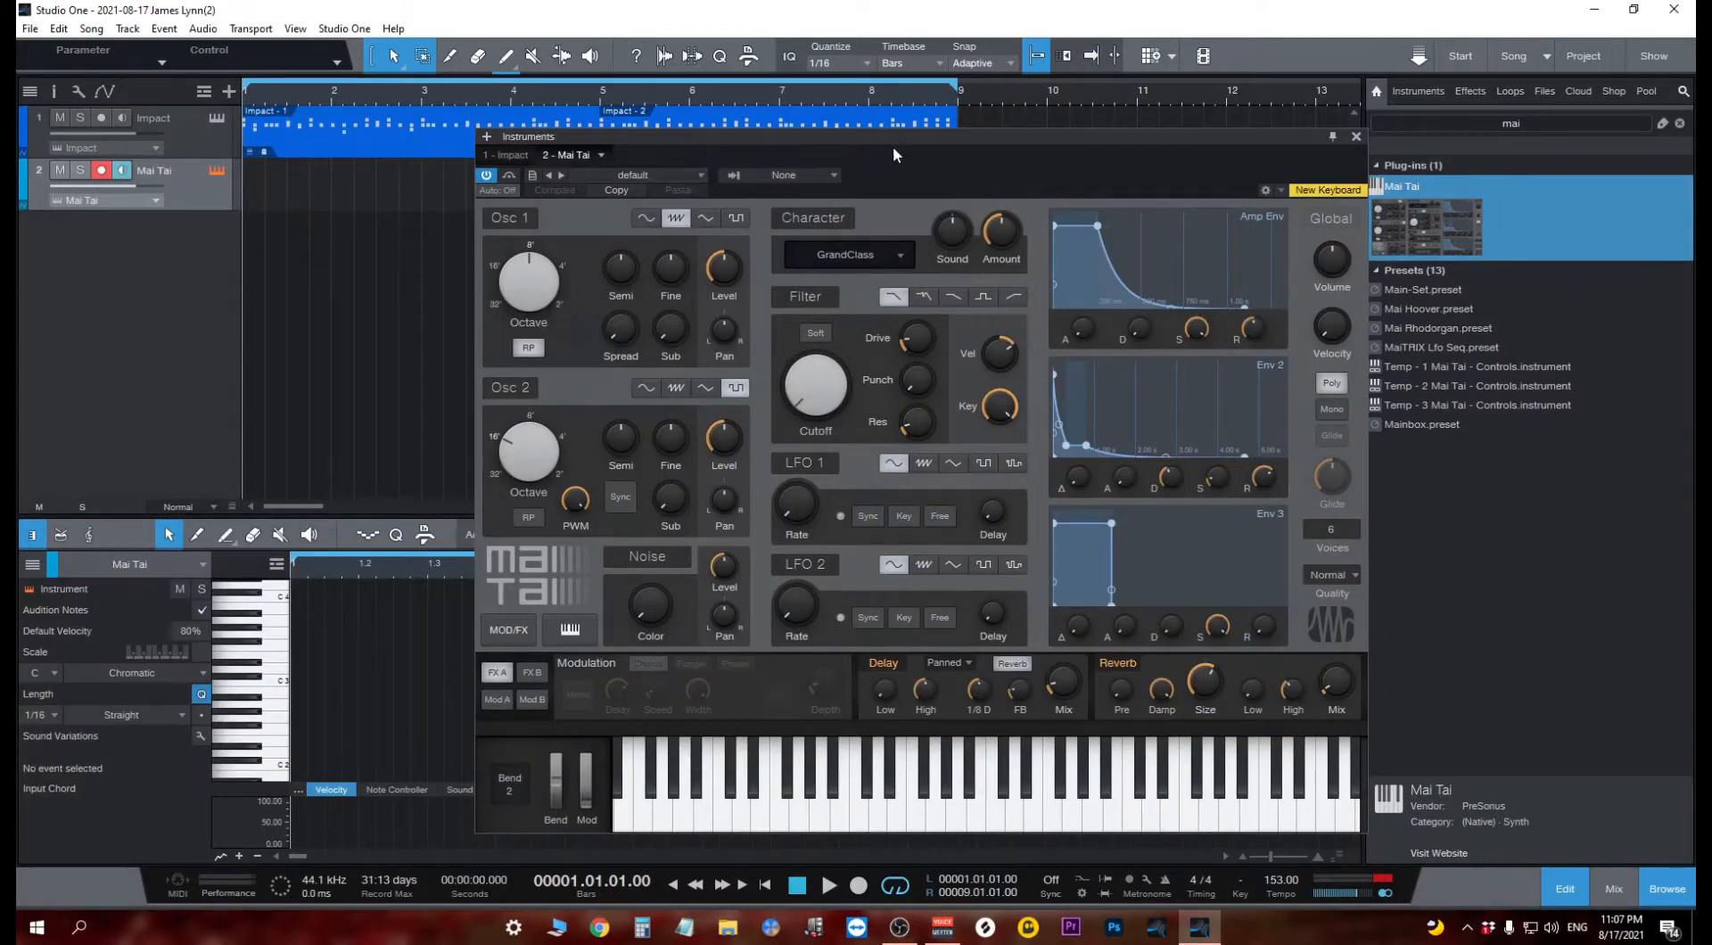
{"action": "left_click_drag", "start_coordinate": [906, 136], "coordinate": [826, 153]}
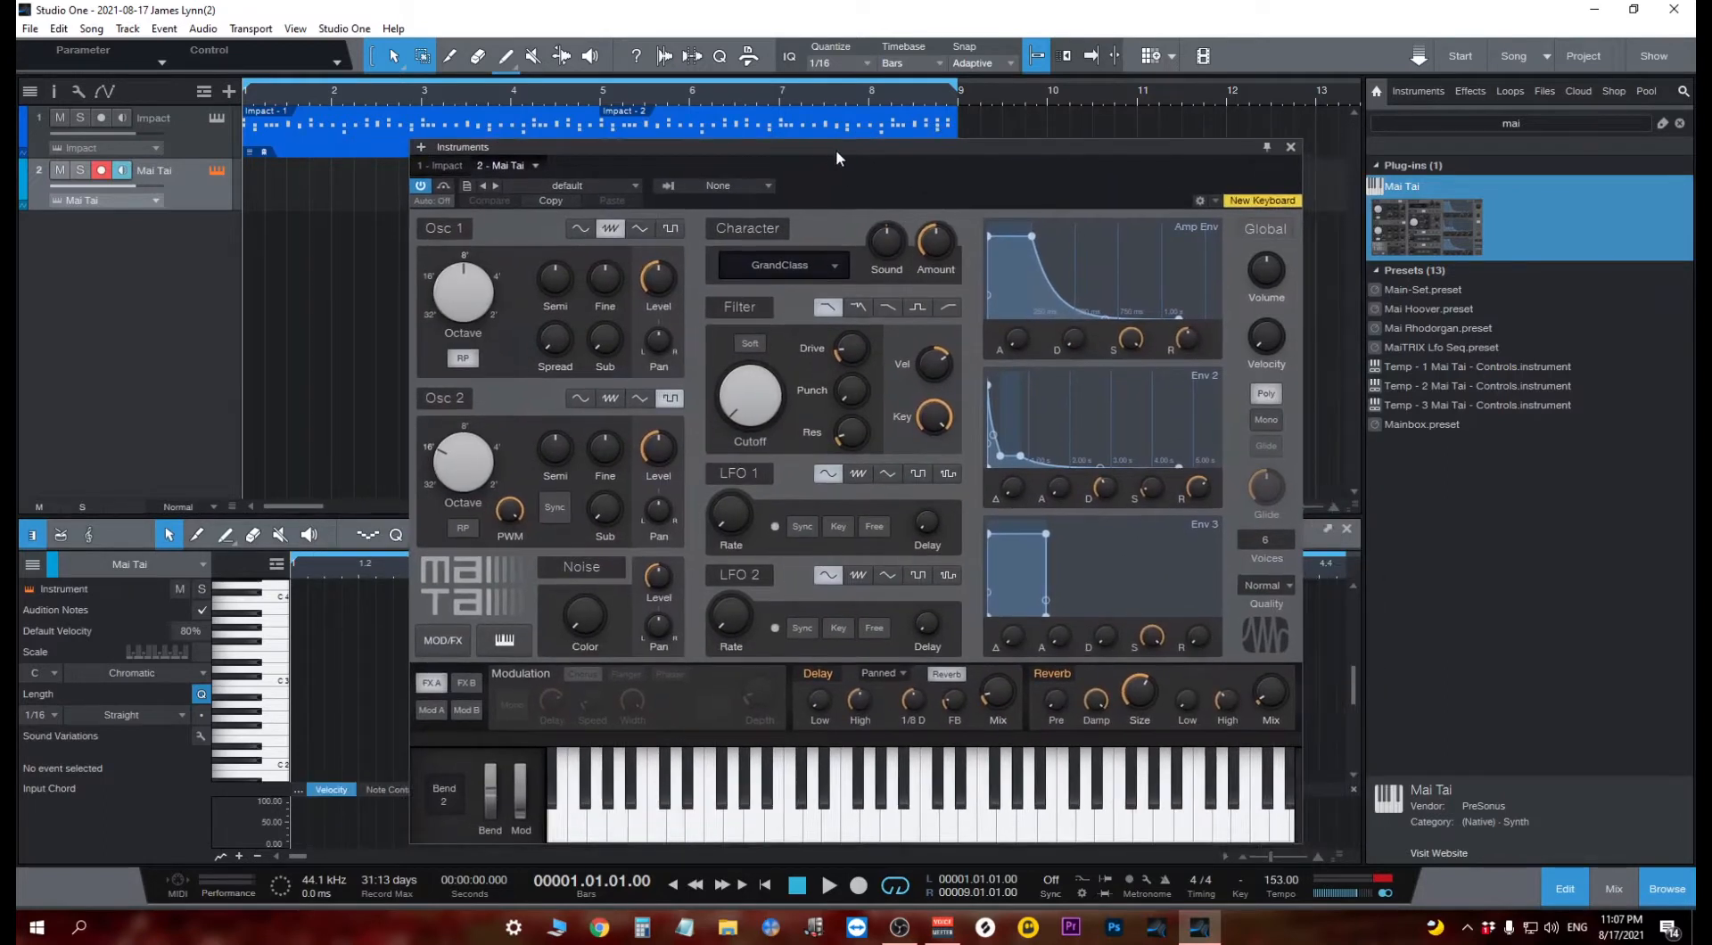
Load the Bell - Woodbell preset in Mai Tai and audition a few notes on its keyboard.
{"action": "left_click", "coordinate": [622, 187]}
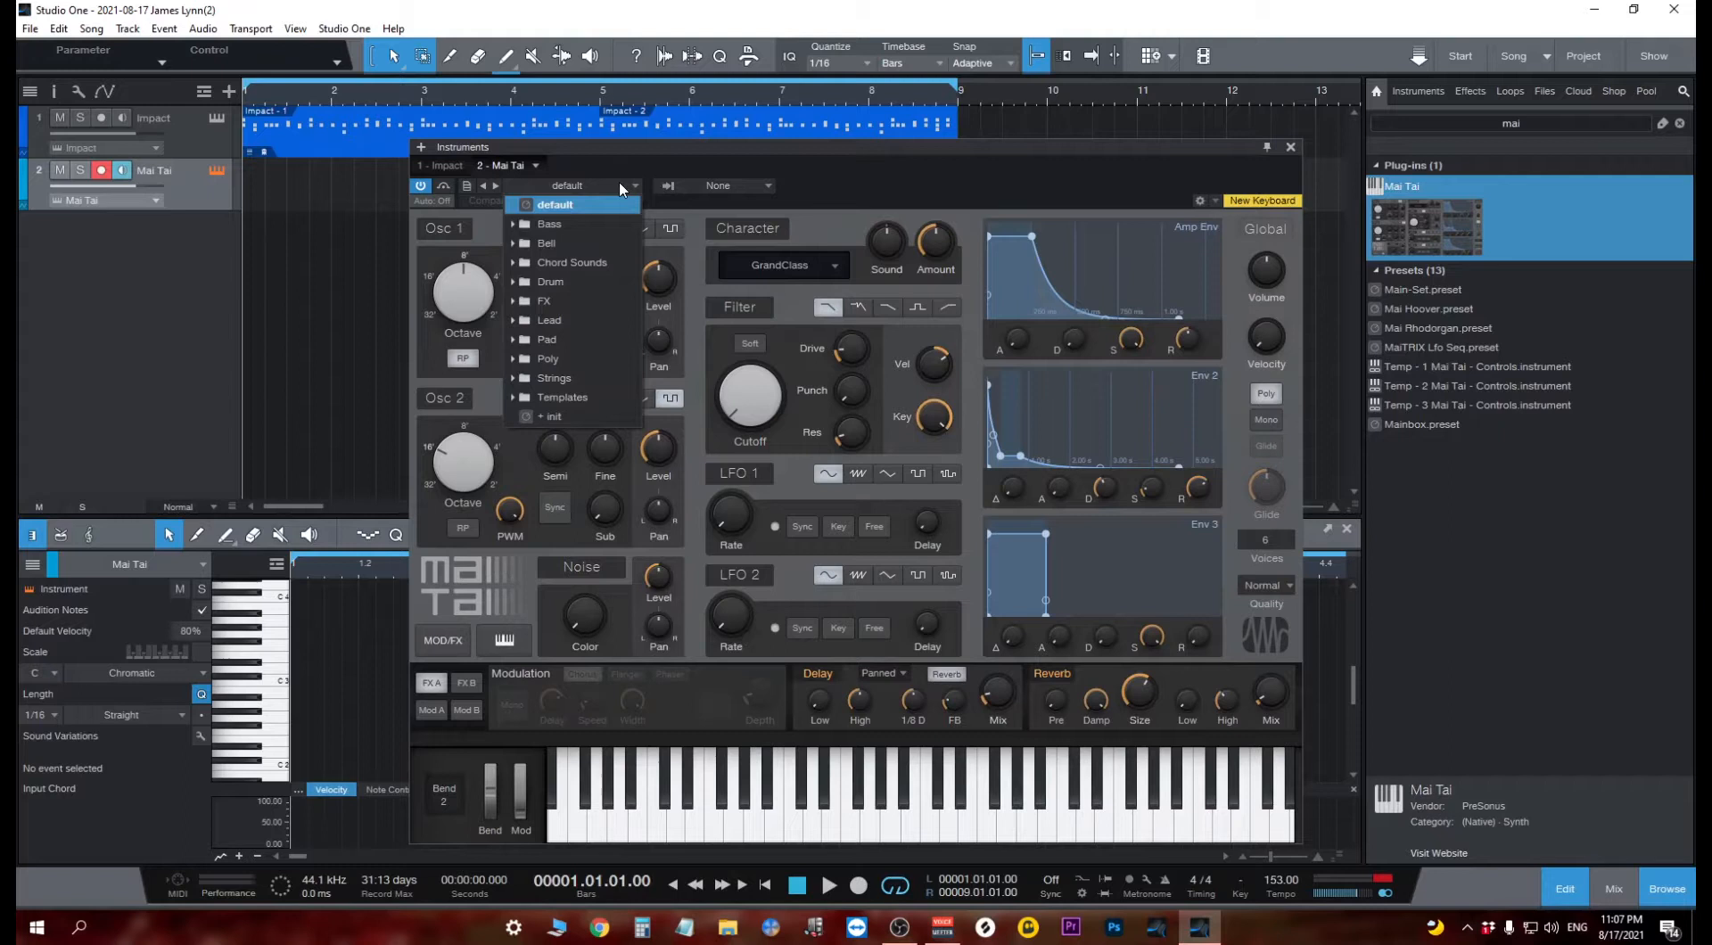
{"action": "left_click", "coordinate": [591, 246]}
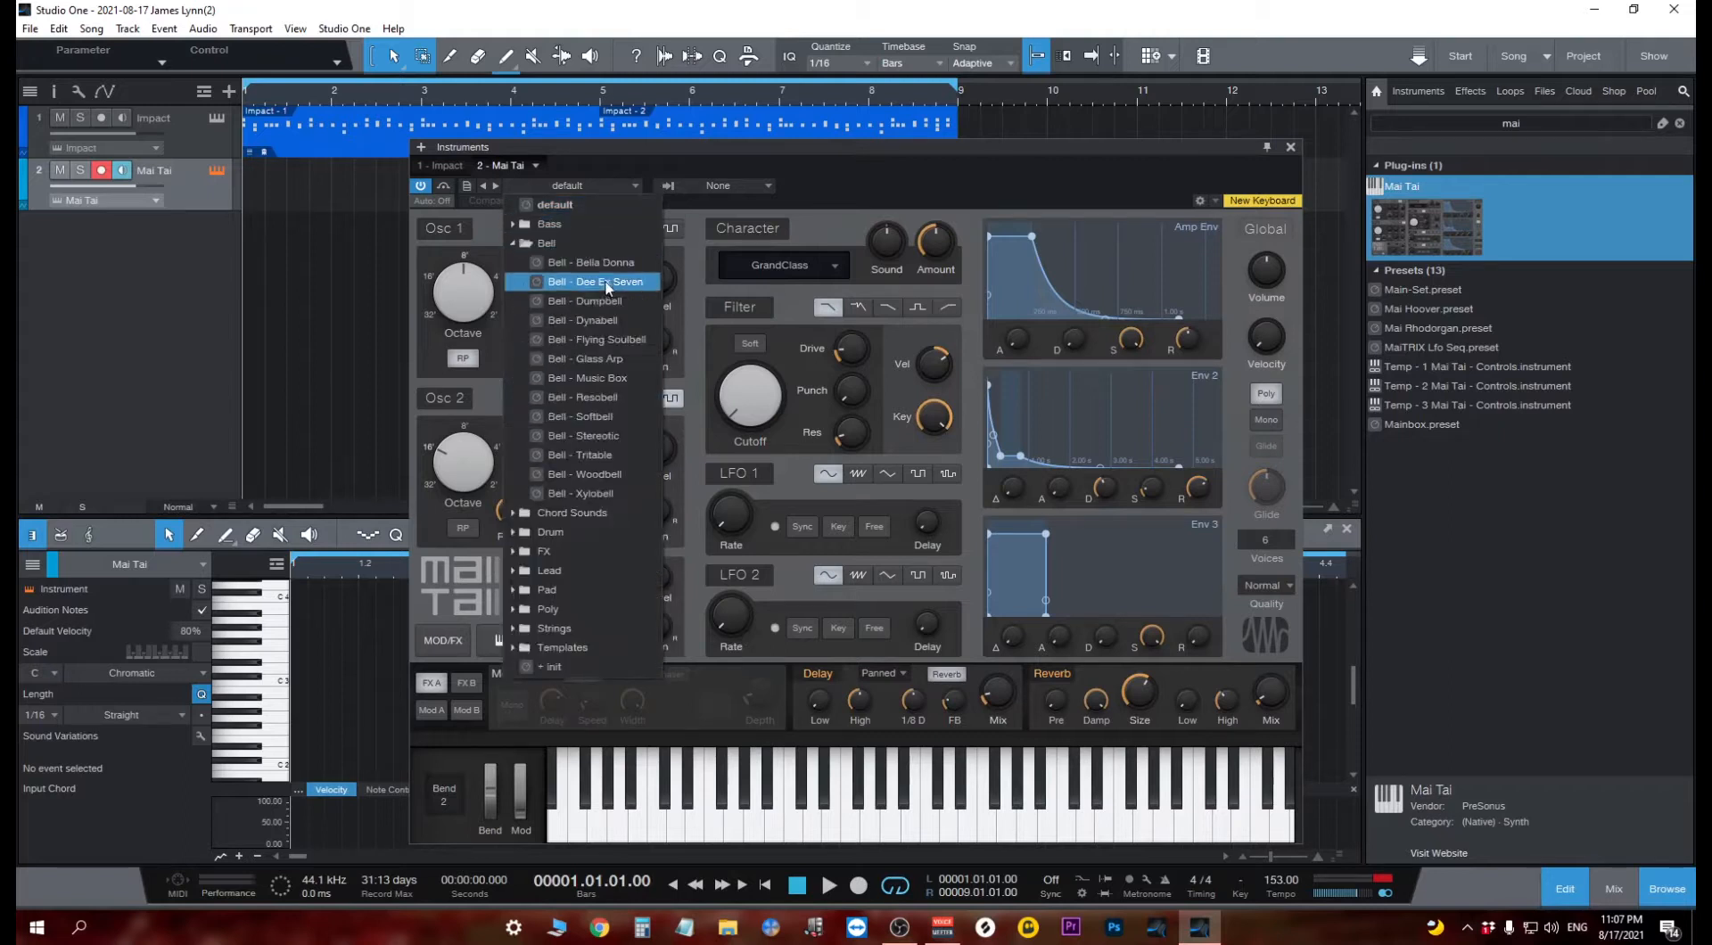
{"action": "left_click", "coordinate": [611, 476]}
{"action": "left_click", "coordinate": [972, 848]}
{"action": "left_click", "coordinate": [950, 841]}
{"action": "left_click", "coordinate": [891, 829]}
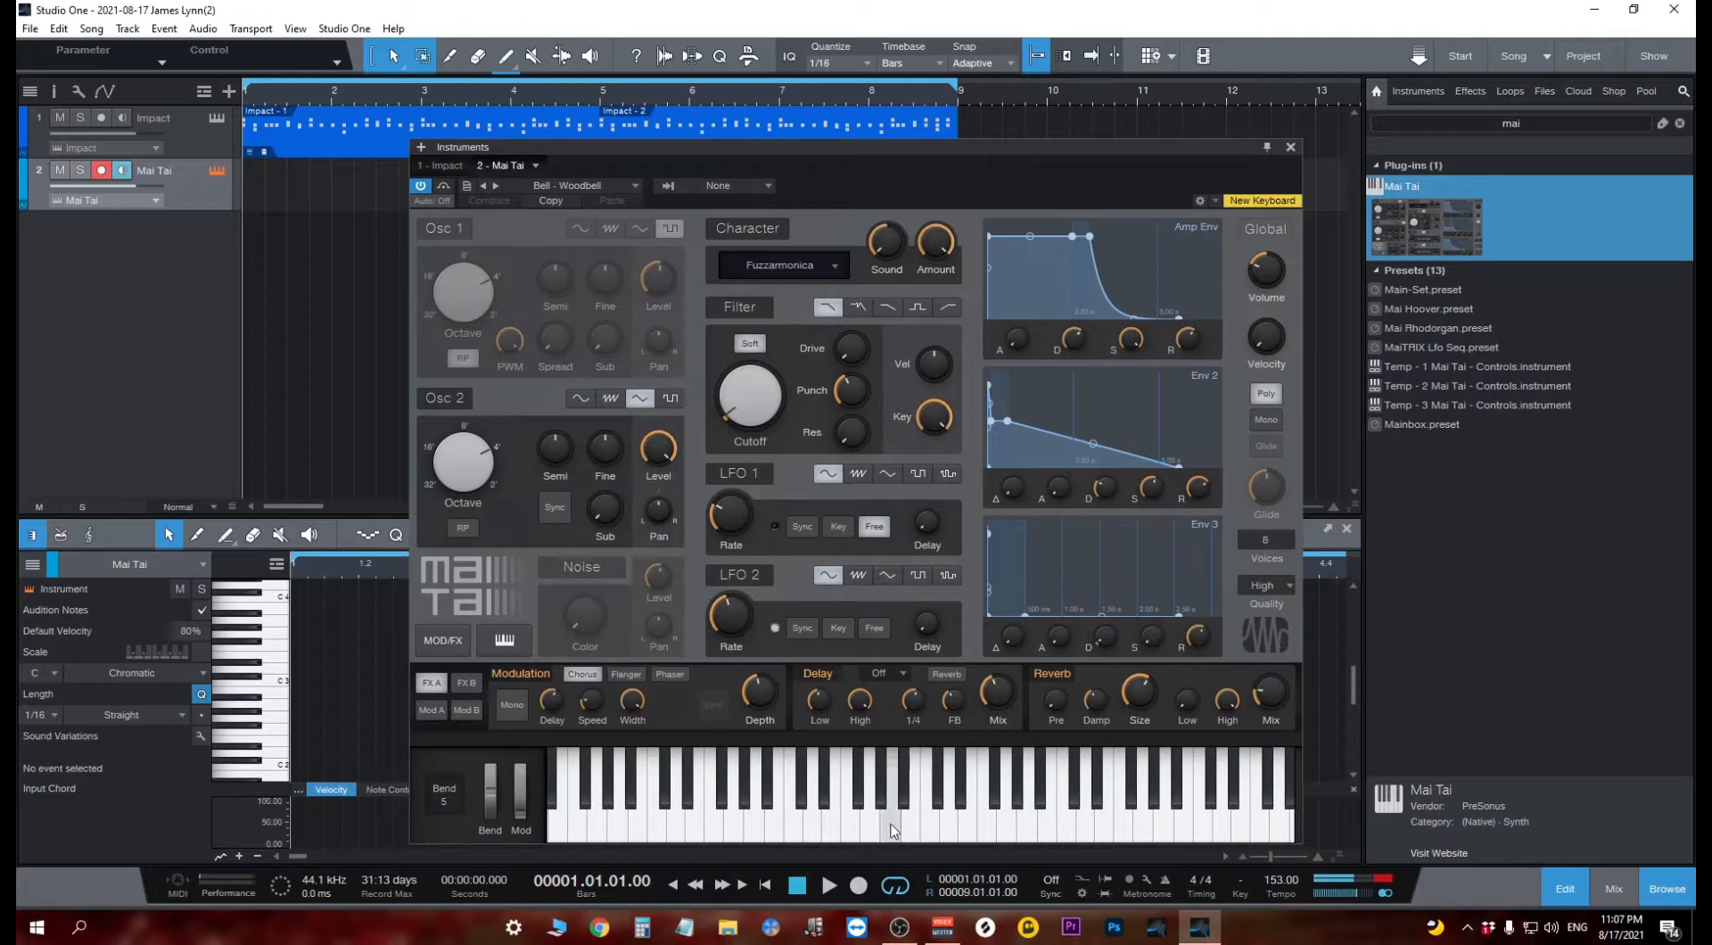
Try the Bell - Xylobell preset in Mai Tai, auditioning several notes on its keyboard.
{"action": "left_click", "coordinate": [635, 186]}
{"action": "left_click", "coordinate": [602, 496]}
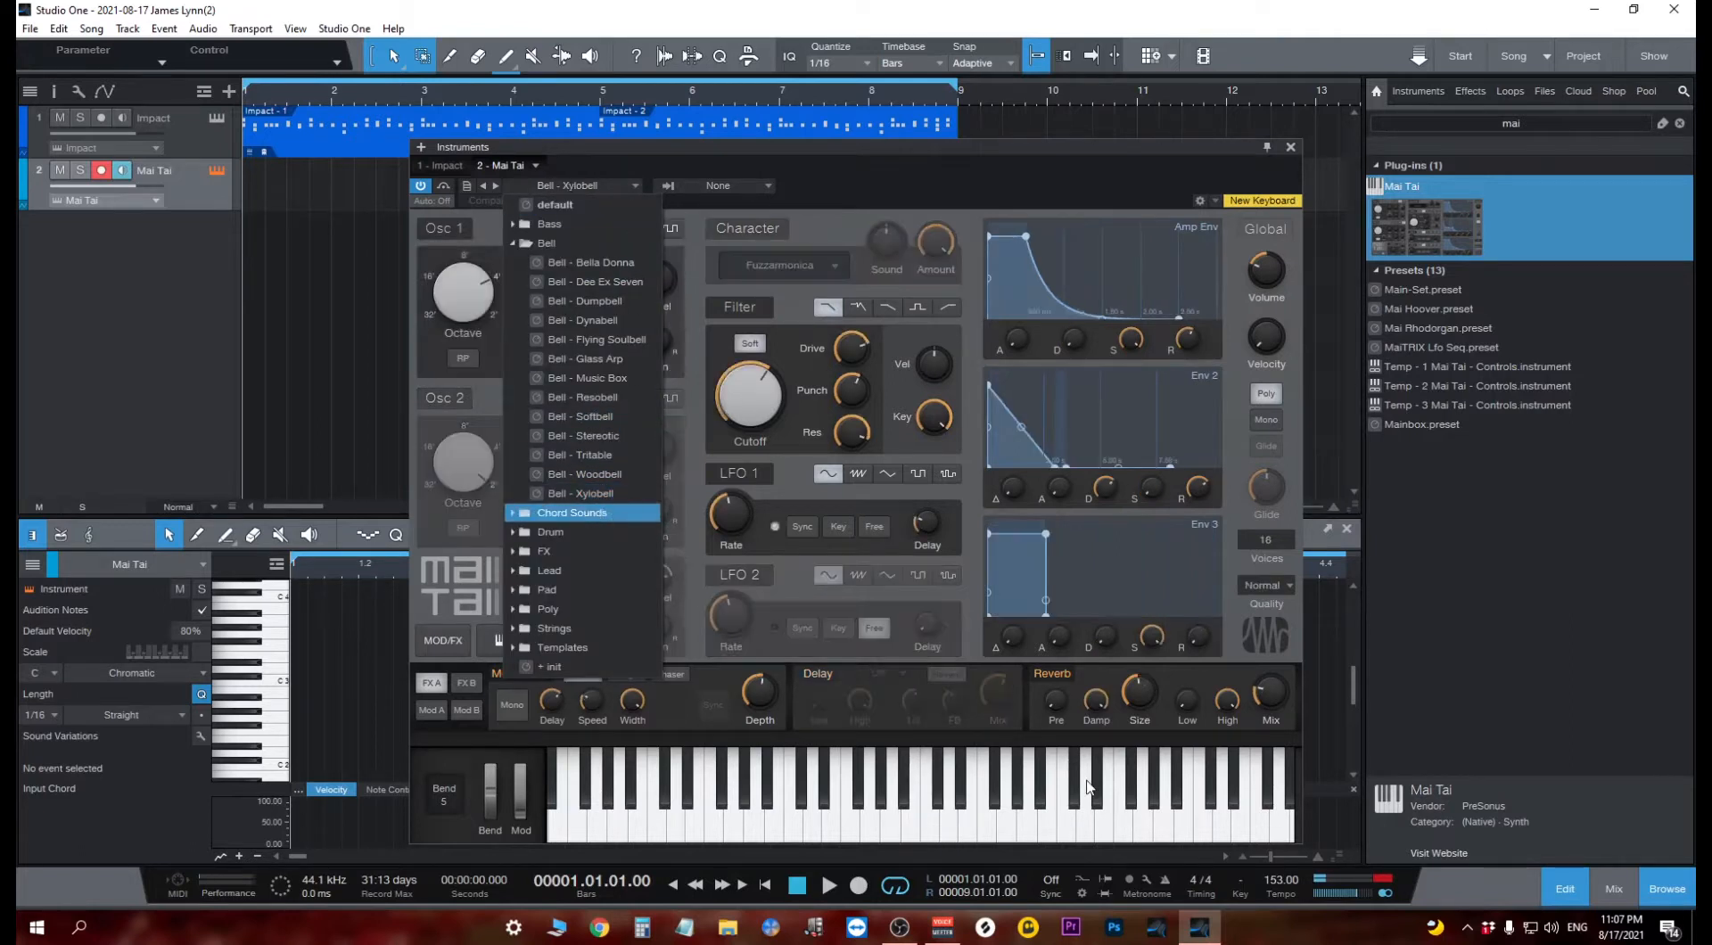
{"action": "left_click", "coordinate": [927, 823]}
{"action": "mouse_move", "coordinate": [871, 828]}
{"action": "left_mouse_down"}
{"action": "mouse_move", "coordinate": [894, 828]}
{"action": "mouse_move", "coordinate": [855, 832]}
{"action": "mouse_move", "coordinate": [964, 838]}
{"action": "left_mouse_up"}
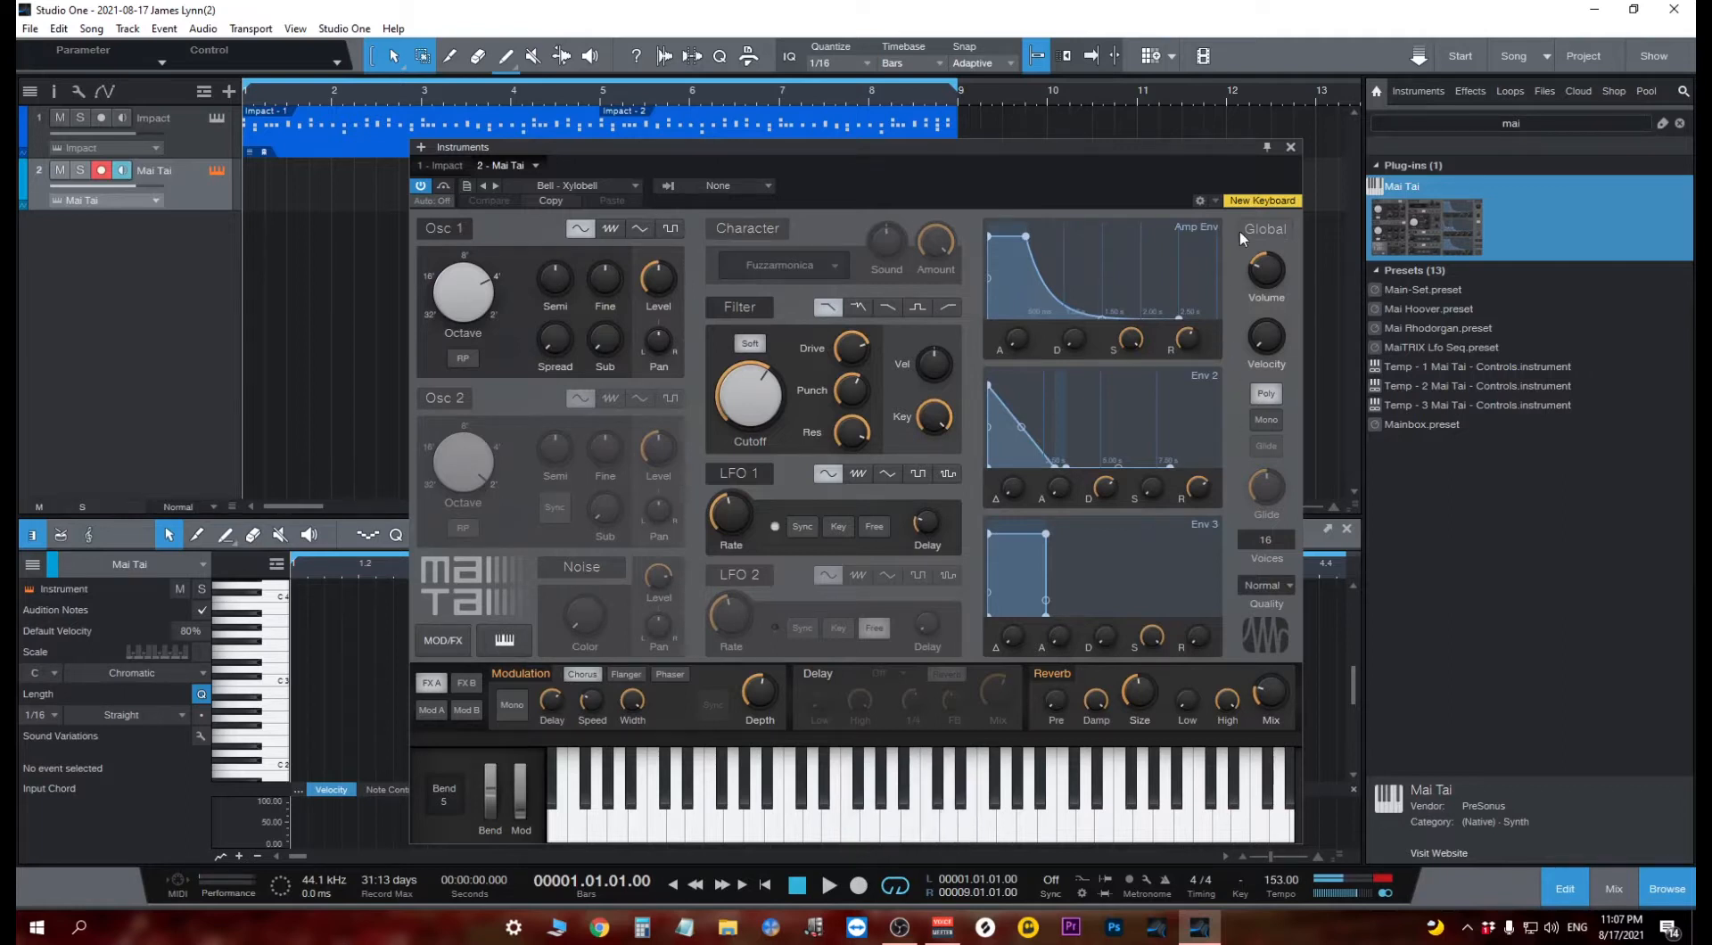
Load the Bell - Woodbell preset, switch off its Delay effect while auditioning notes, and close the instrument window.
{"action": "left_click", "coordinate": [596, 188]}
{"action": "left_click", "coordinate": [592, 475]}
{"action": "left_click", "coordinate": [909, 819]}
{"action": "left_click", "coordinate": [912, 816]}
{"action": "left_click", "coordinate": [948, 813]}
{"action": "left_click", "coordinate": [892, 813]}
{"action": "left_click", "coordinate": [817, 674]}
{"action": "mouse_move", "coordinate": [870, 817]}
{"action": "left_mouse_down"}
{"action": "mouse_move", "coordinate": [971, 840]}
{"action": "mouse_move", "coordinate": [870, 816]}
{"action": "mouse_move", "coordinate": [909, 816]}
{"action": "left_mouse_up"}
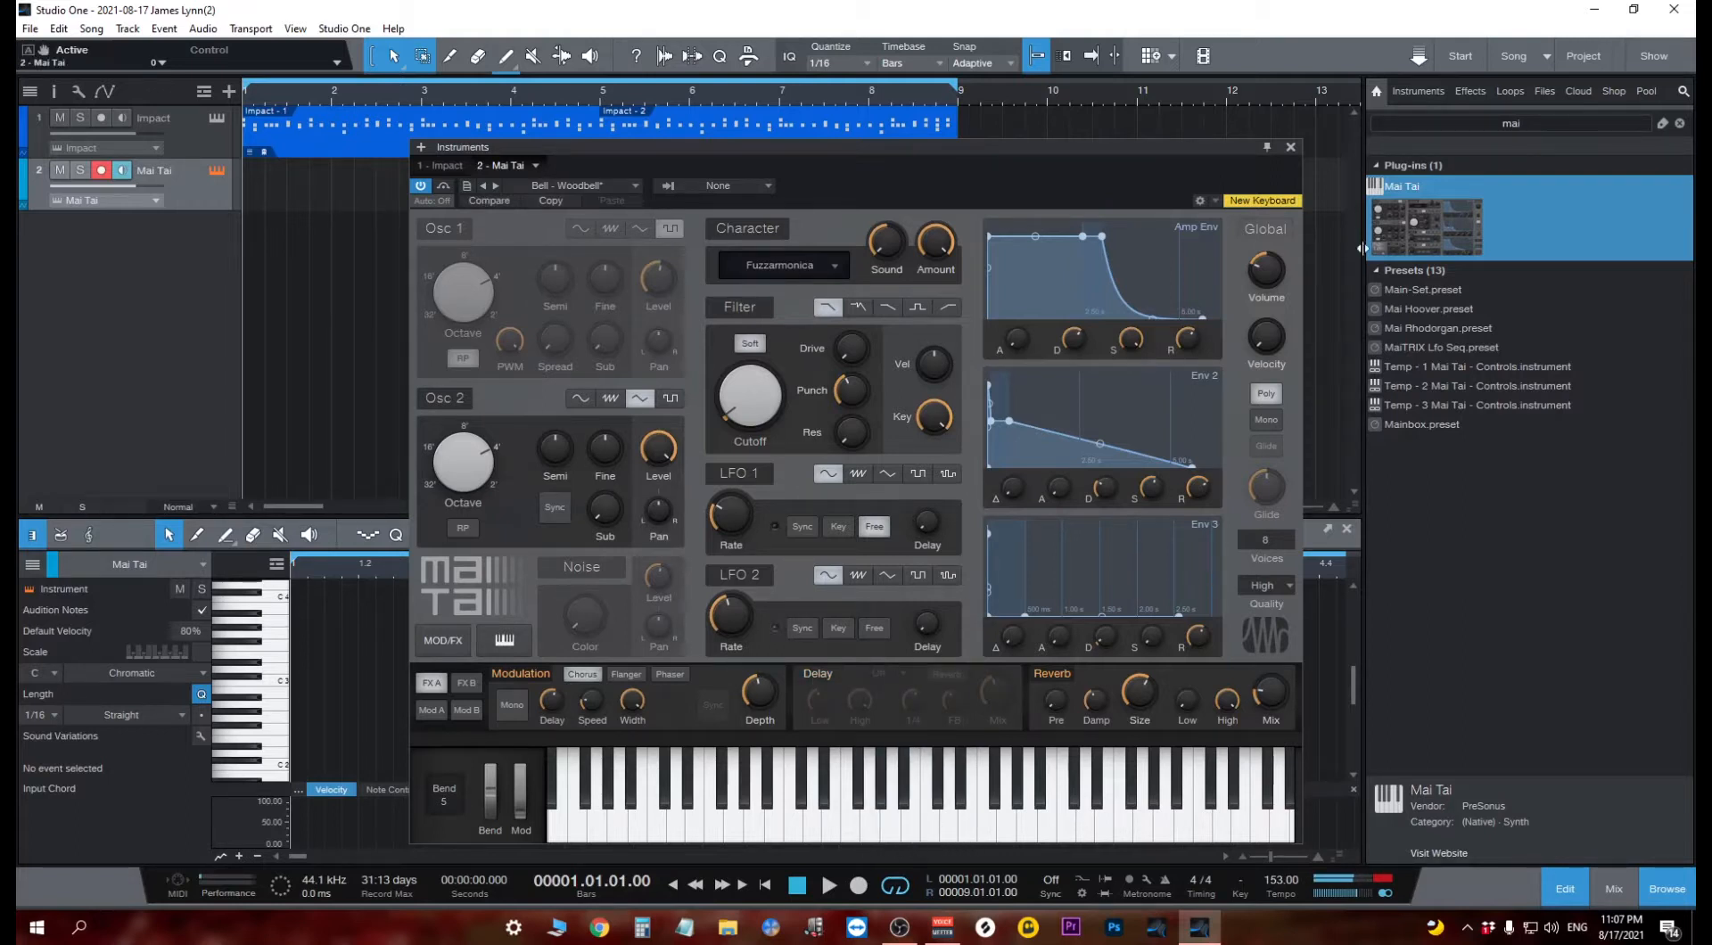
{"action": "left_click", "coordinate": [1290, 147]}
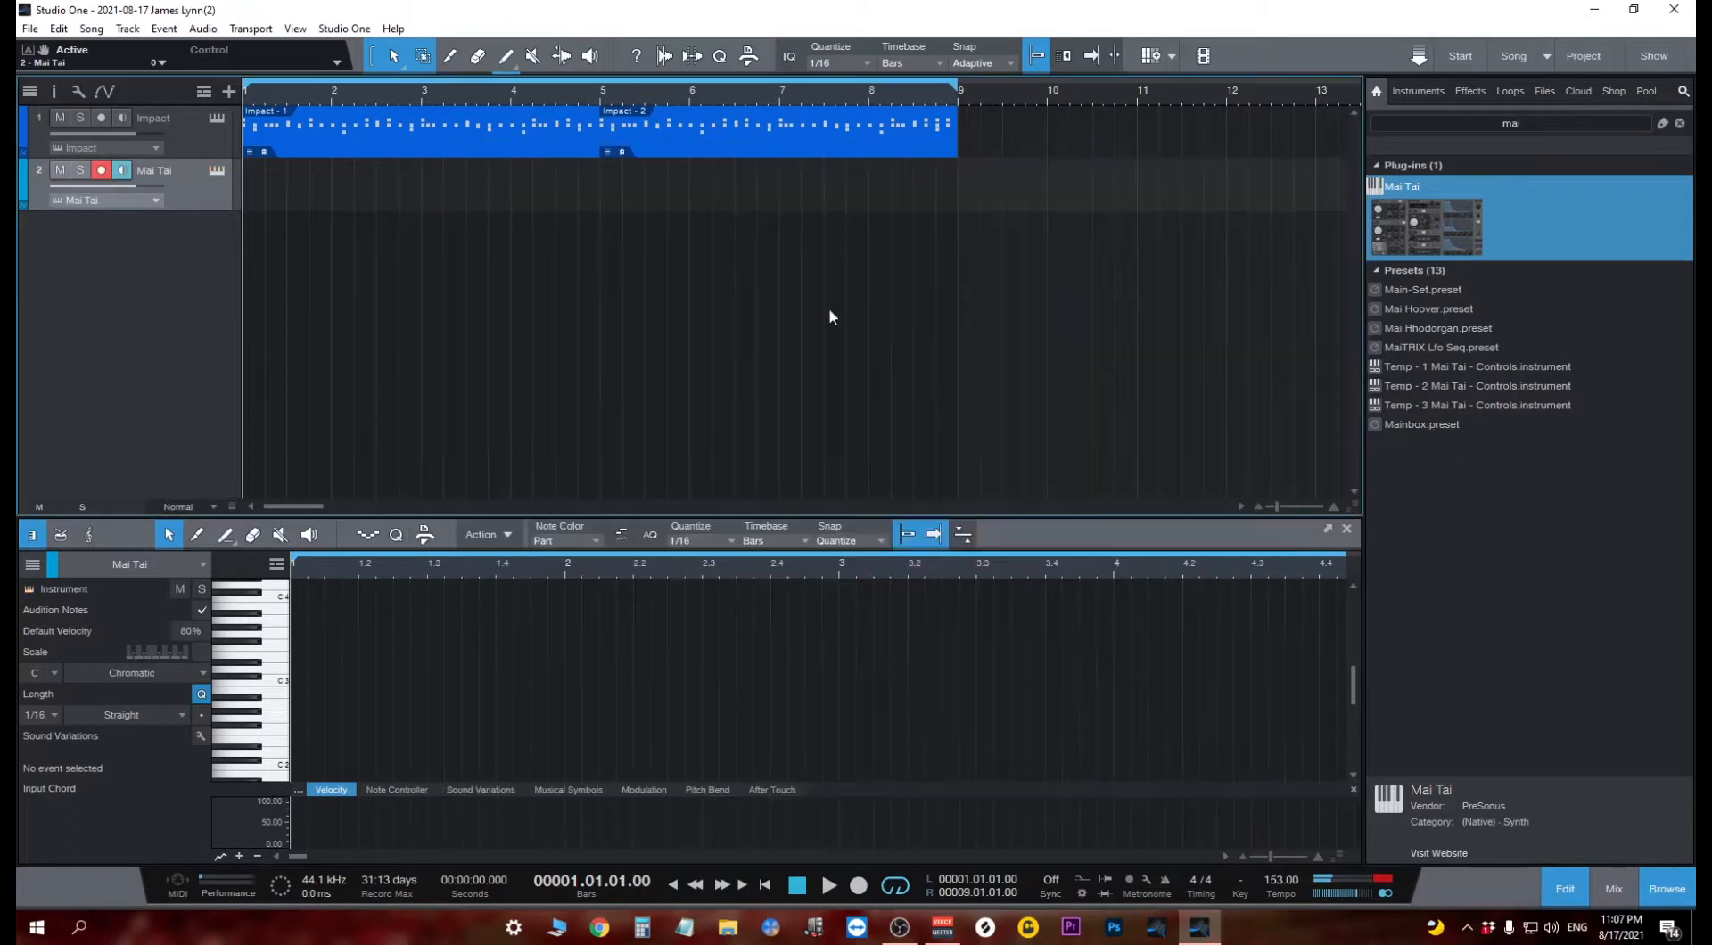
Create an empty eight-bar part on the Mai Tai track and add a sixteenth-note D#3 at the start of bar 1.
{"action": "double_click", "coordinate": [251, 192]}
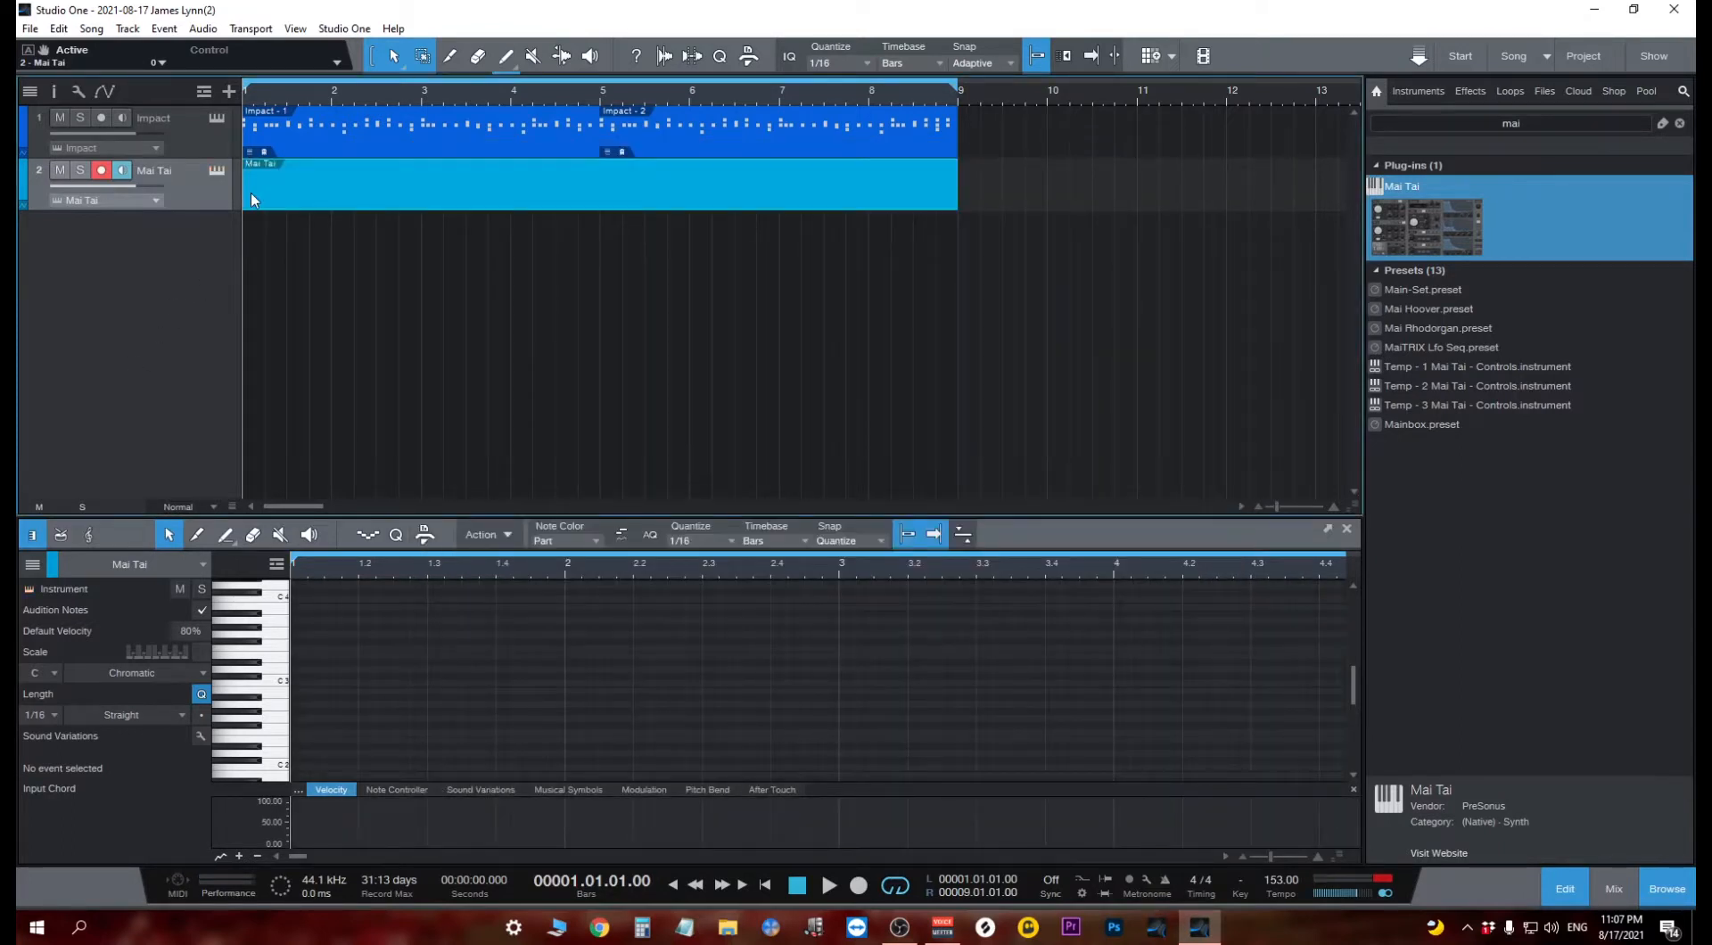
{"action": "double_click", "coordinate": [298, 665]}
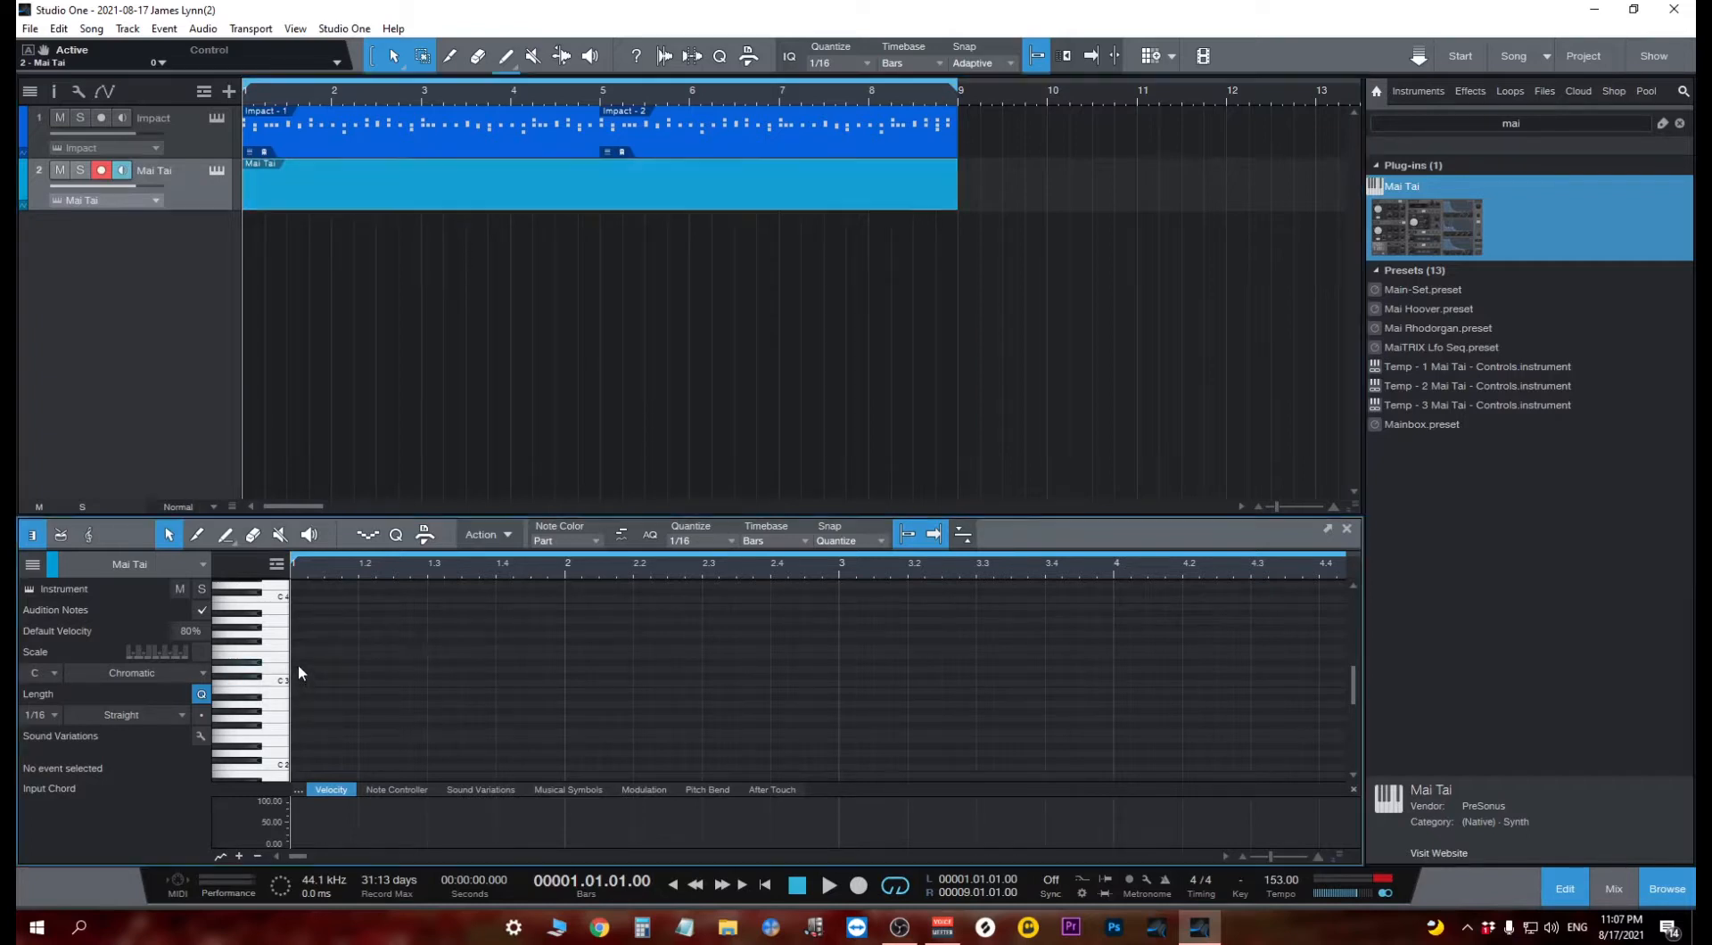
{"action": "key", "text": "space"}
{"action": "key", "text": "space"}
{"action": "key", "text": "space"}
{"action": "key", "text": "space"}
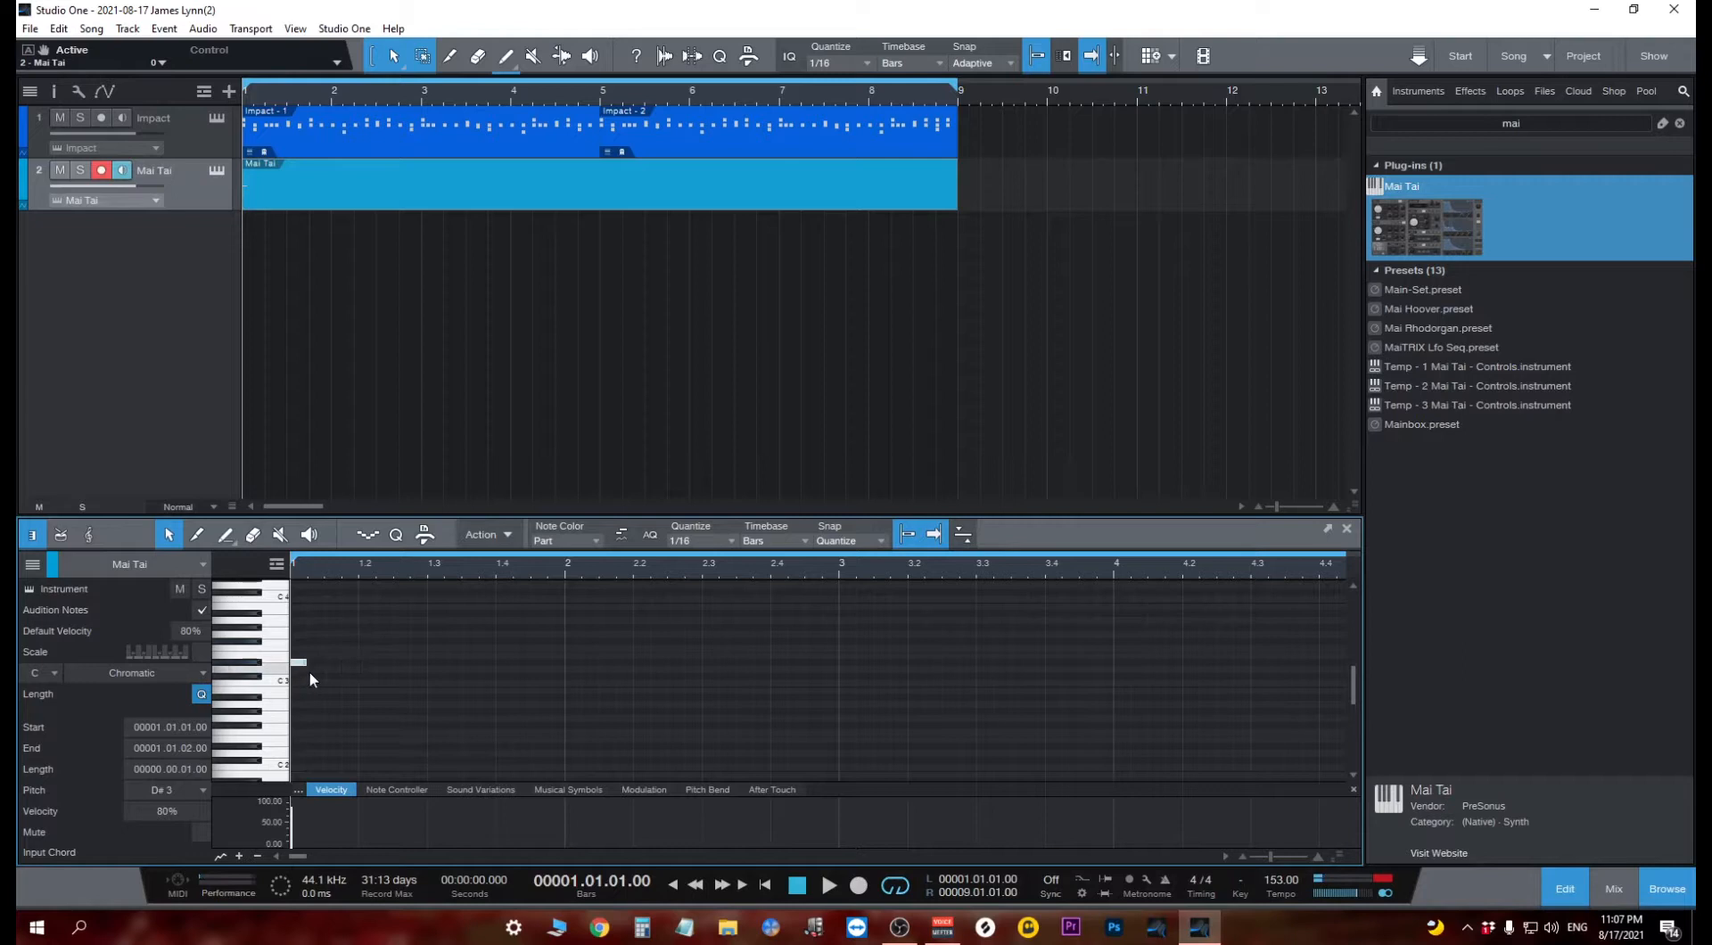
Add a sixteenth-note F#3 on the third sixteenth of bar 1 and play the part back.
{"action": "double_click", "coordinate": [347, 649]}
{"action": "left_click_drag", "start_coordinate": [351, 654], "coordinate": [335, 648]}
{"action": "key", "text": "space"}
{"action": "key", "text": "space"}
{"action": "key", "text": "space"}
{"action": "key", "text": "space"}
Add a sixteenth-note F3 at position 1.2.3 of the melody, checking its pitch and timing by playback.
{"action": "double_click", "coordinate": [365, 650]}
{"action": "key", "text": "space"}
{"action": "key", "text": "space"}
{"action": "left_click_drag", "start_coordinate": [365, 656], "coordinate": [410, 651]}
{"action": "key", "text": "space"}
{"action": "key", "text": "space"}
{"action": "key", "text": "space"}
{"action": "key", "text": "space"}
{"action": "key", "text": "space"}
{"action": "key", "text": "space"}
Add a sixteenth-note D#3 on beat 4 of bar 1 and play back the four-note phrase.
{"action": "double_click", "coordinate": [437, 661]}
{"action": "key", "text": "space"}
{"action": "key", "text": "space"}
{"action": "left_click_drag", "start_coordinate": [436, 663], "coordinate": [303, 635]}
{"action": "key", "text": "space"}
{"action": "key", "text": "space"}
{"action": "key", "text": "space"}
{"action": "key", "text": "space"}
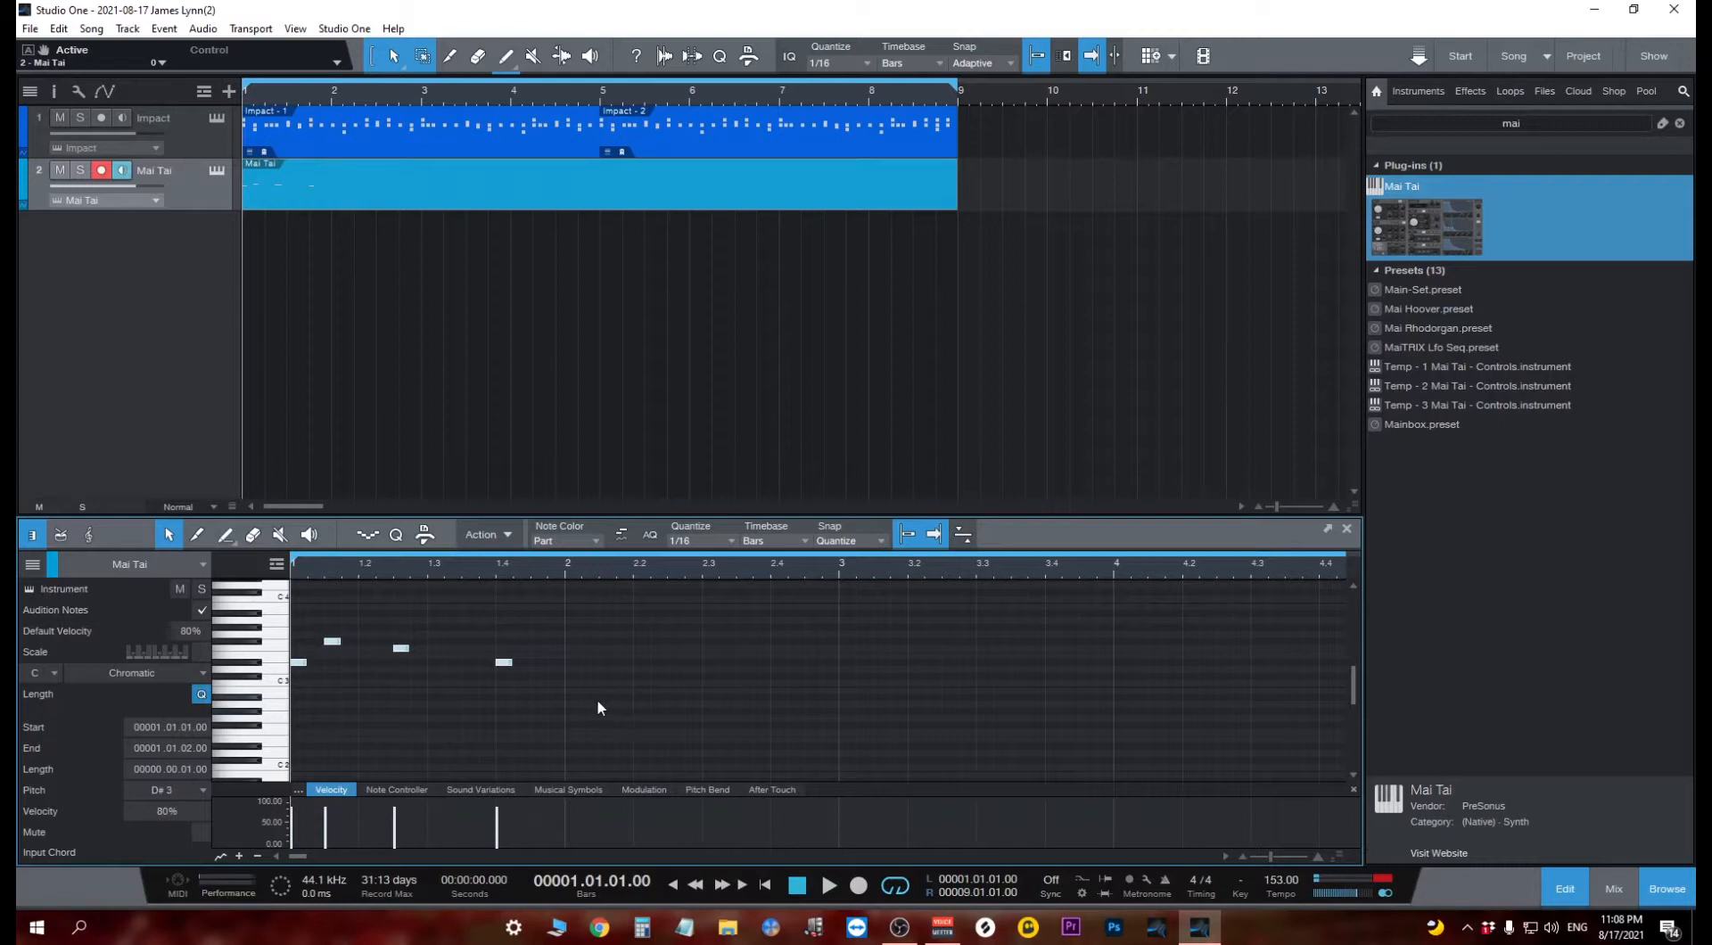
Duplicate the four-note phrase into bars 2, 3 and 4, then play back the result.
{"action": "key", "text": "d"}
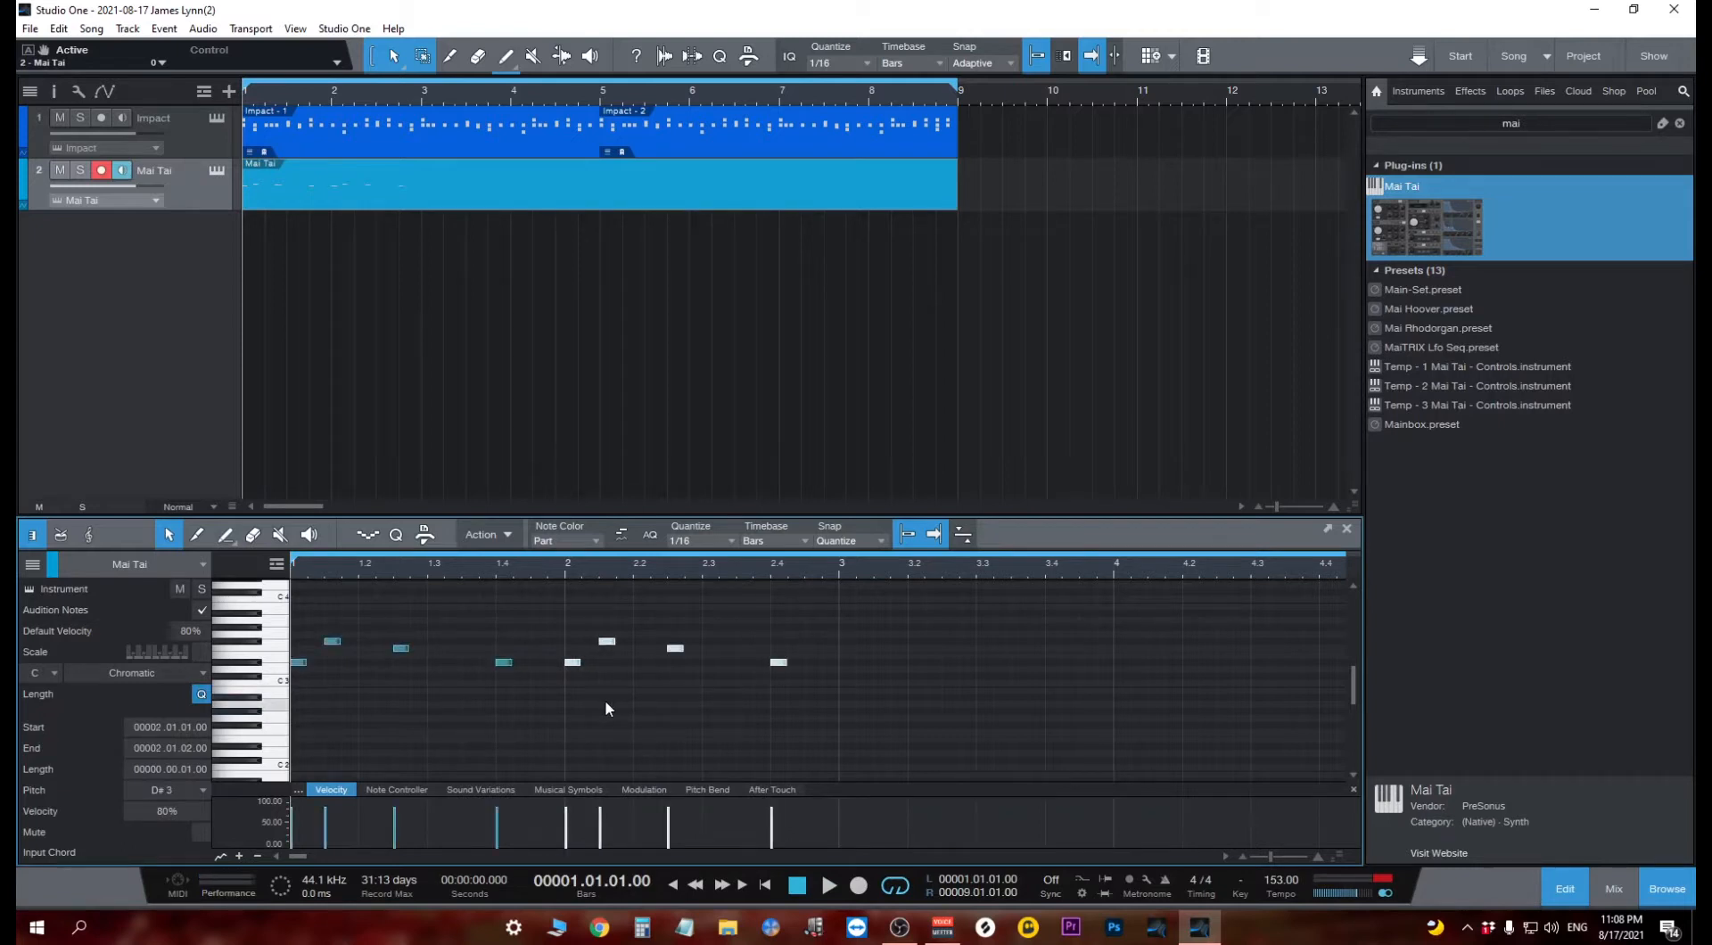
{"action": "key", "text": "d"}
{"action": "key", "text": "d"}
{"action": "key", "text": "space"}
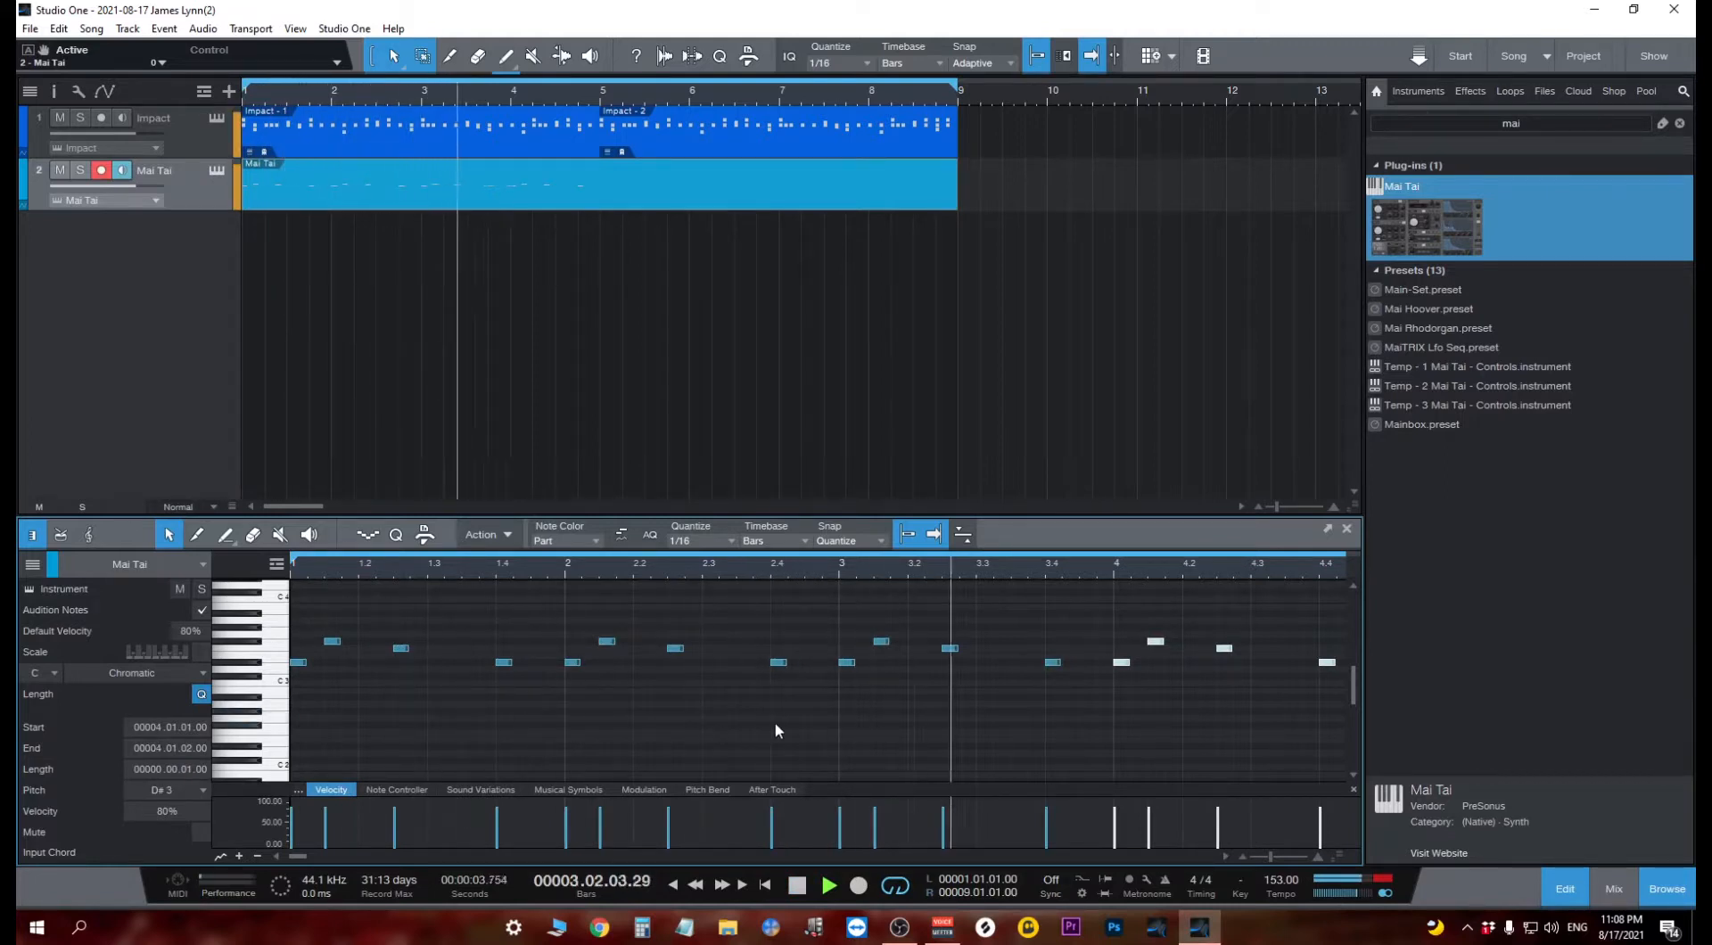
{"action": "key", "text": "space"}
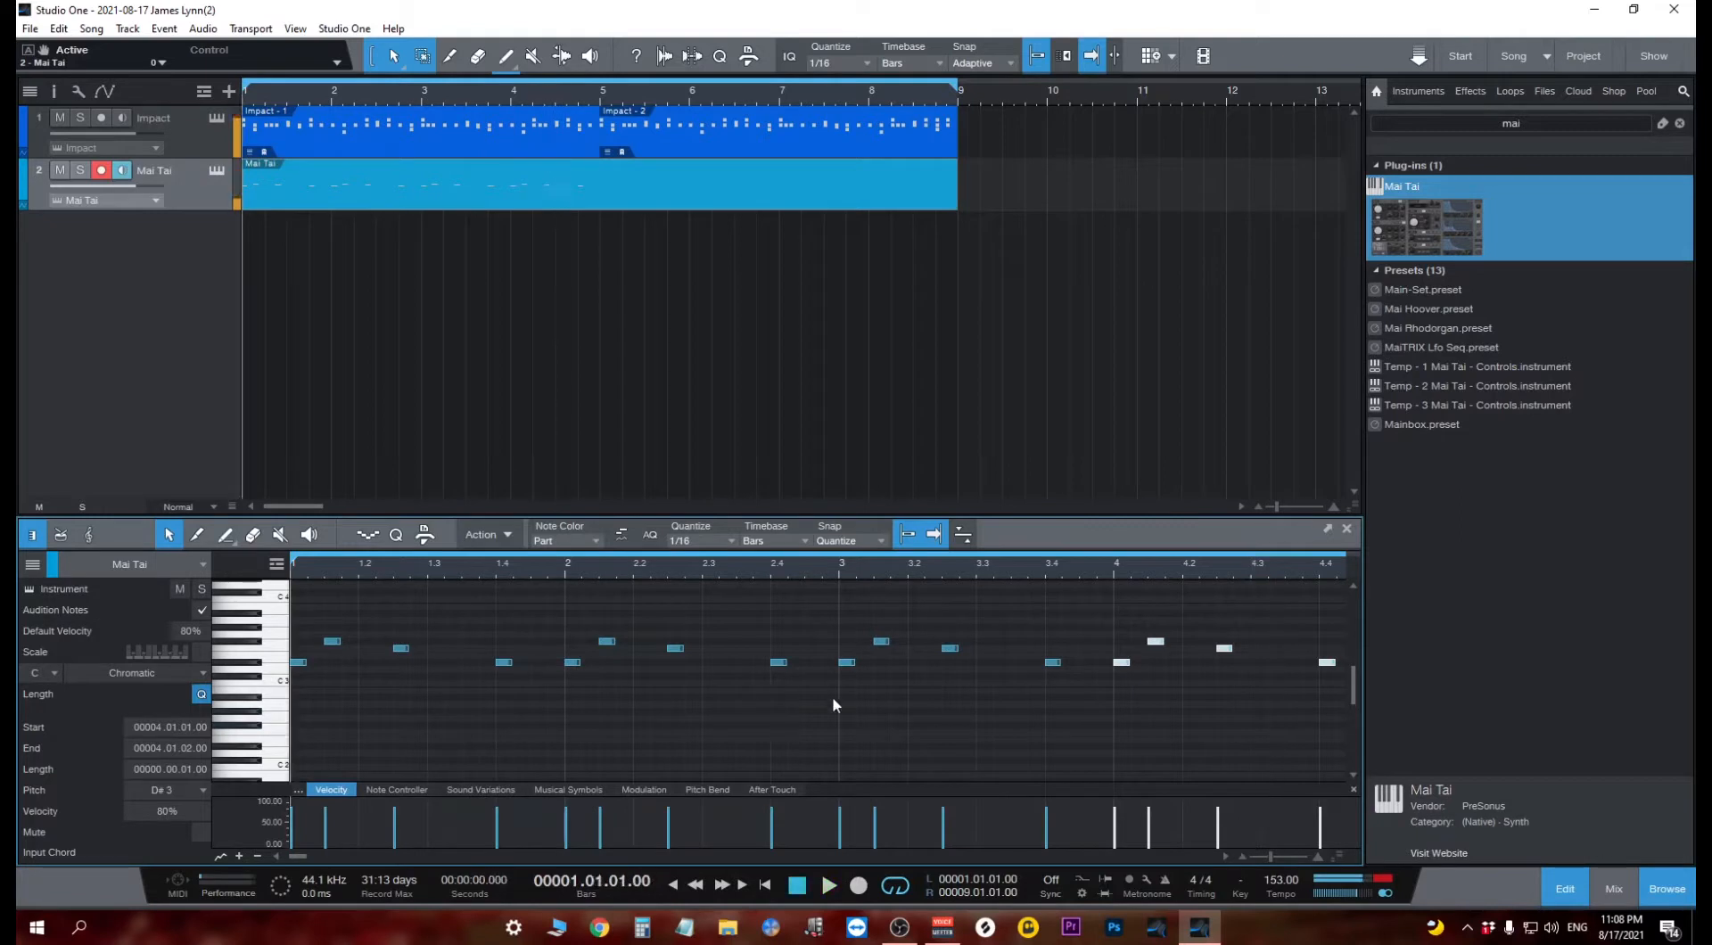
Add a sixteenth-note A#3 at position 4.4.3, playing back from bar 4 before and after.
{"action": "left_click_drag", "start_coordinate": [1252, 570], "coordinate": [959, 582]}
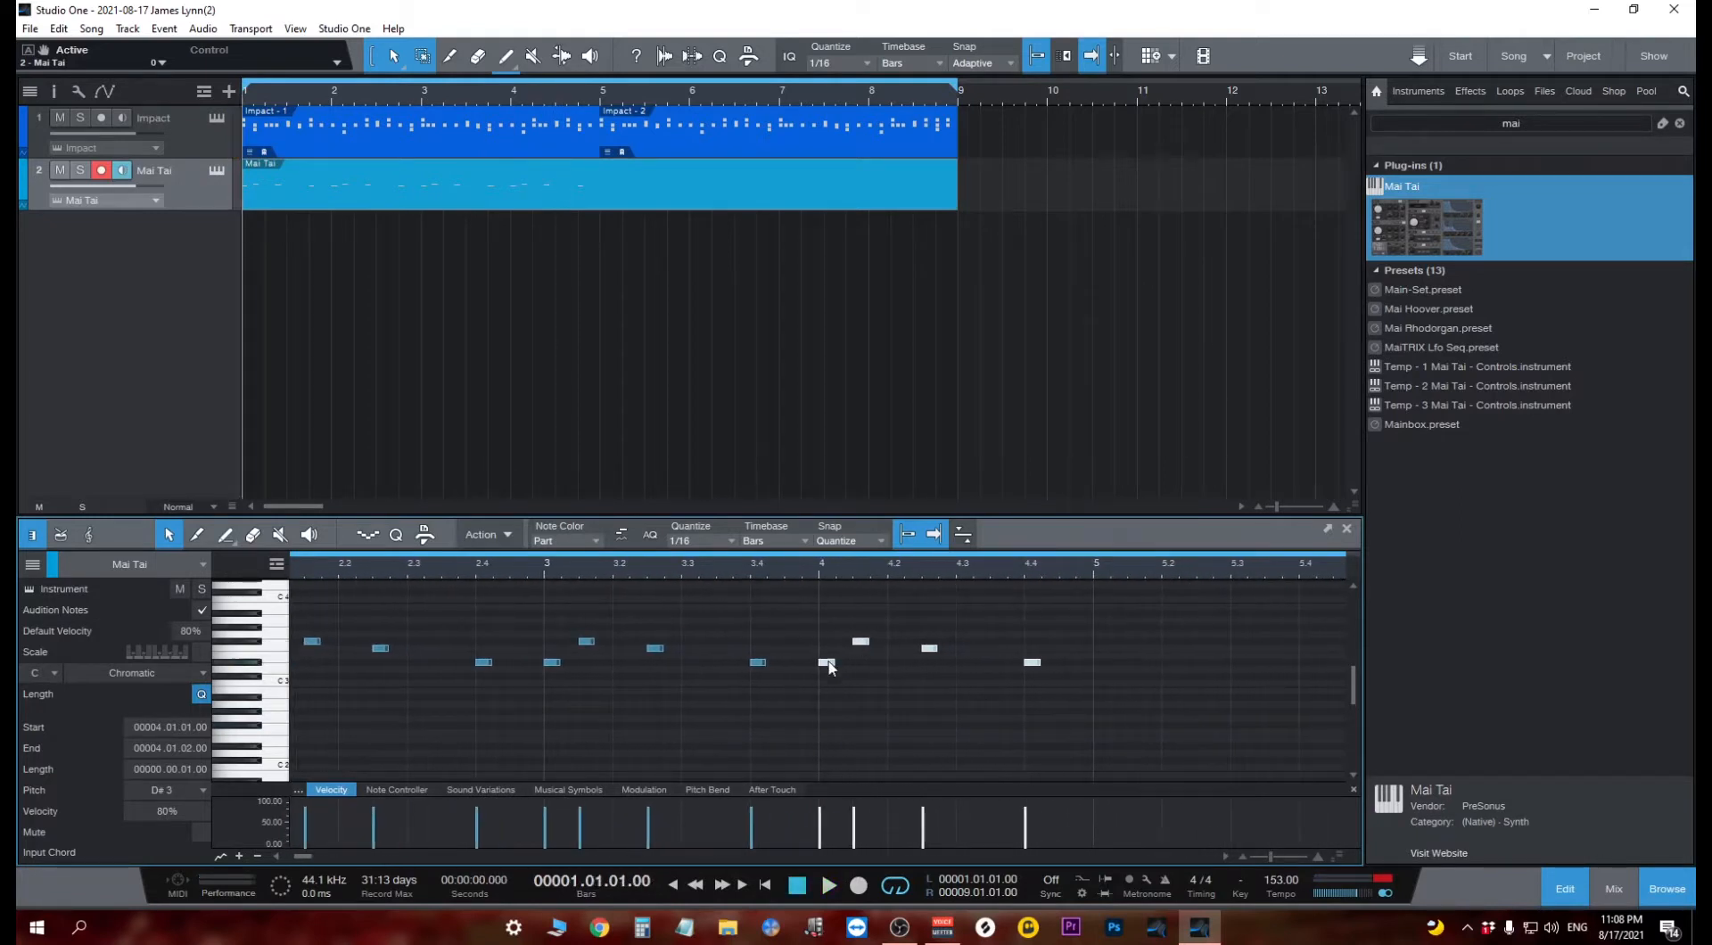
{"action": "left_click", "coordinate": [821, 585]}
{"action": "key", "text": "space"}
{"action": "key", "text": "space"}
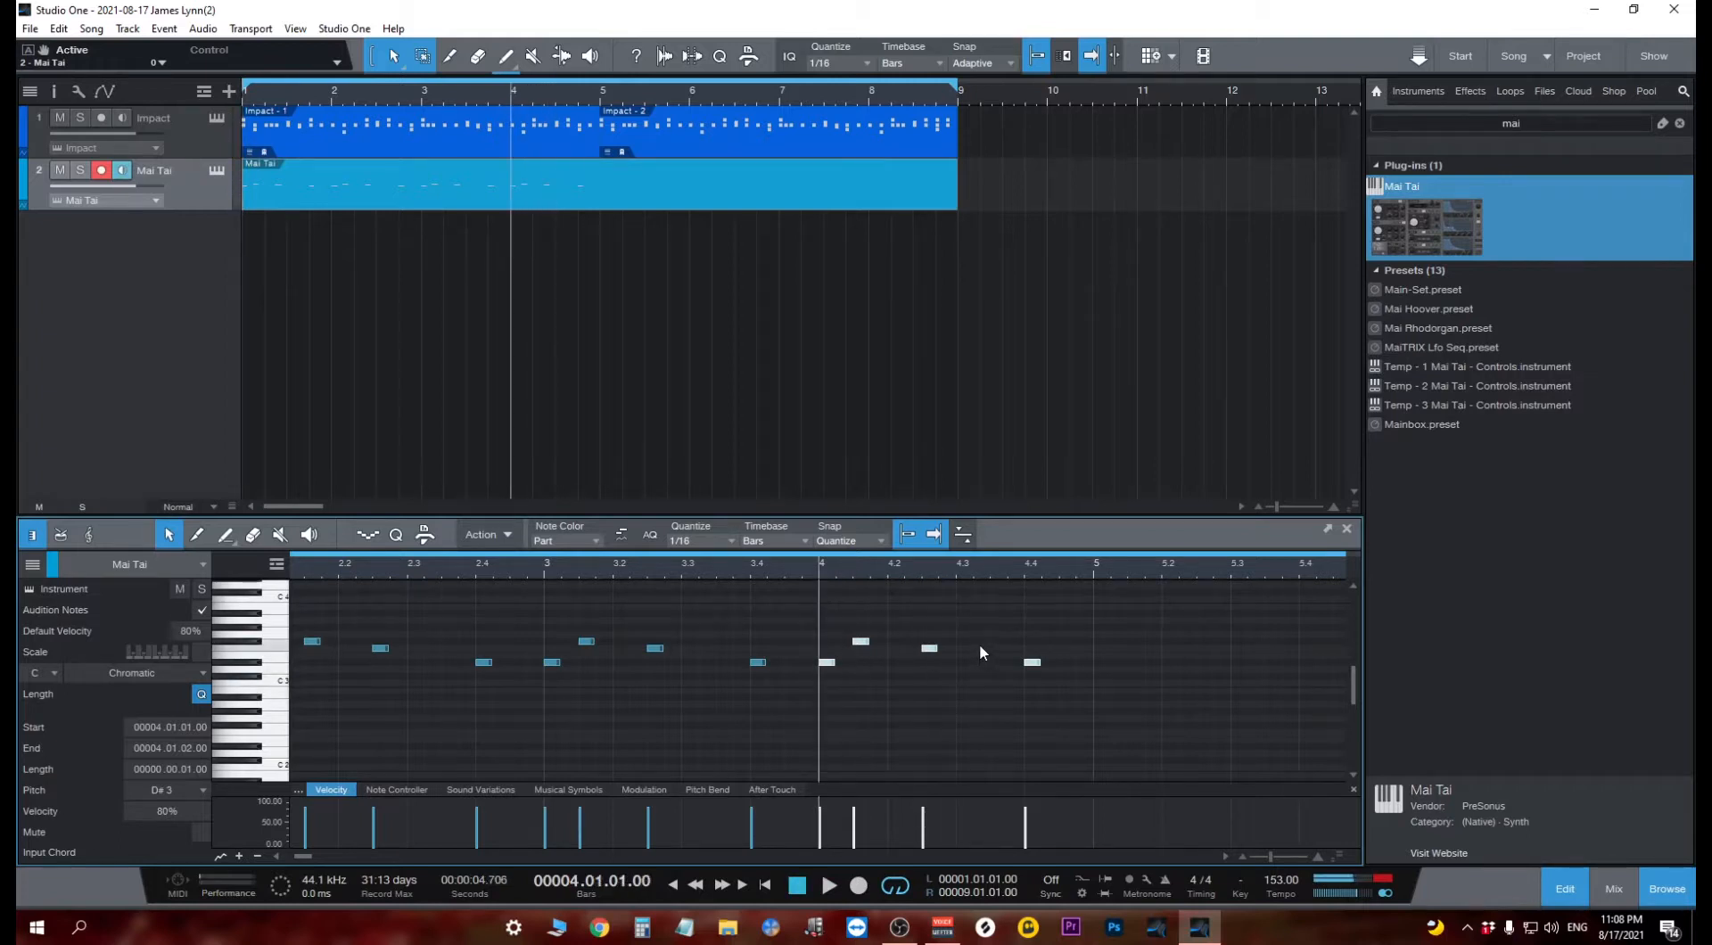
{"action": "double_click", "coordinate": [1067, 629]}
{"action": "left_click_drag", "start_coordinate": [1067, 631], "coordinate": [1067, 616]}
{"action": "key", "text": "space"}
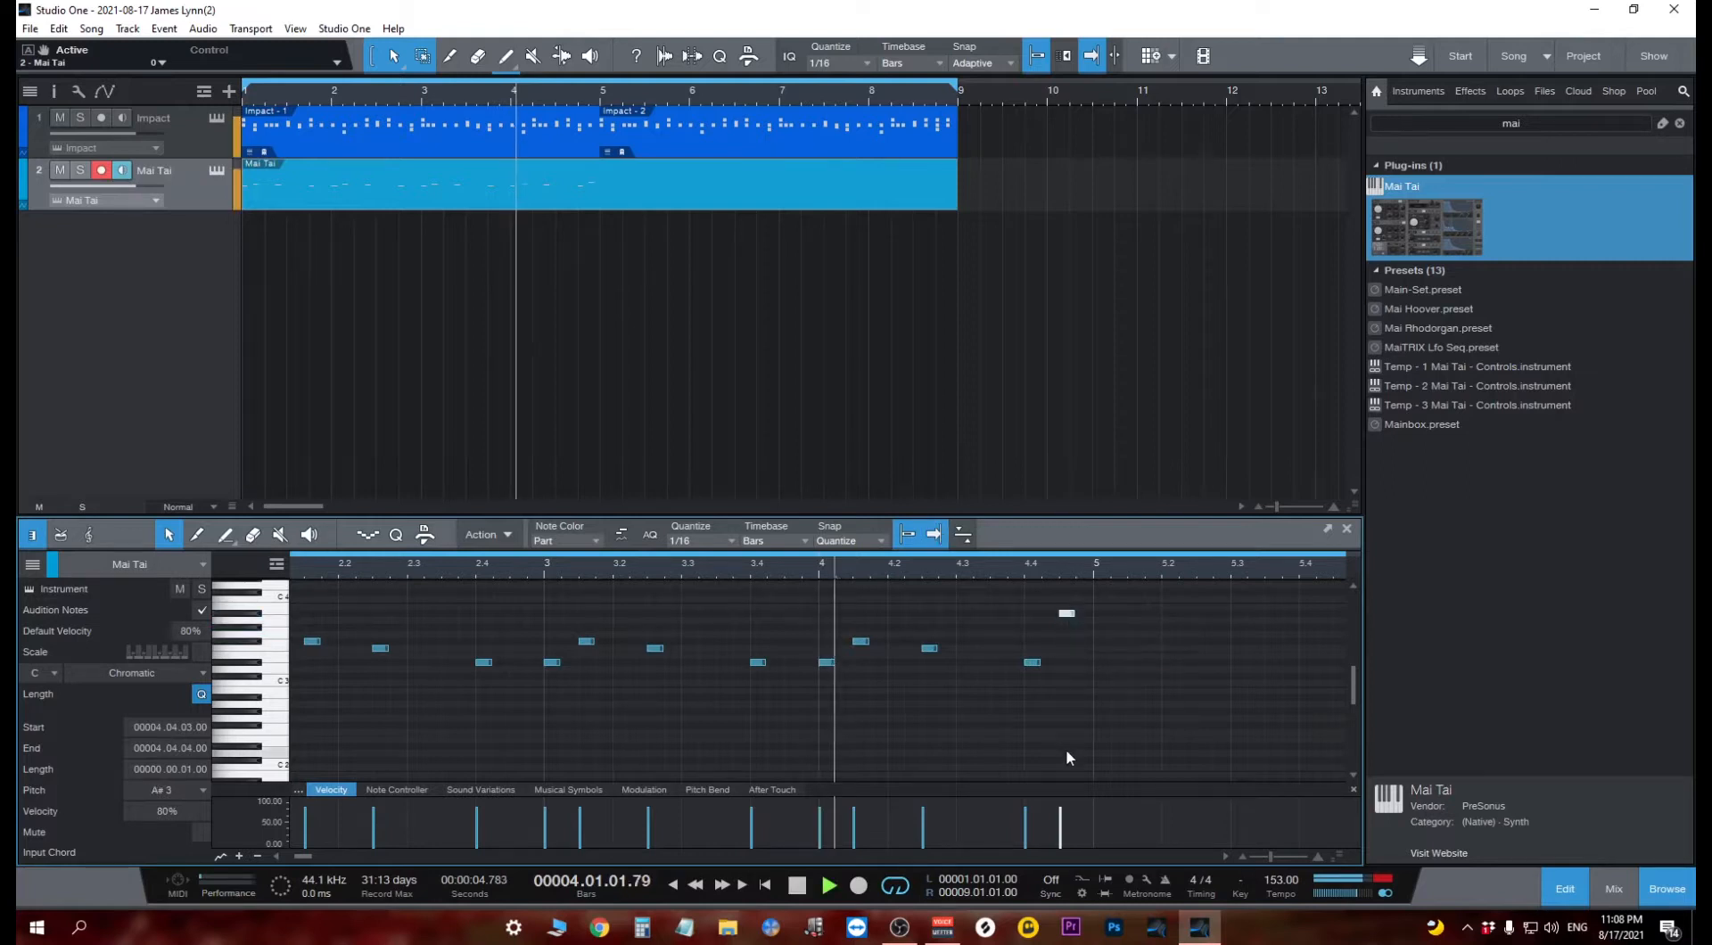
{"action": "key", "text": "space"}
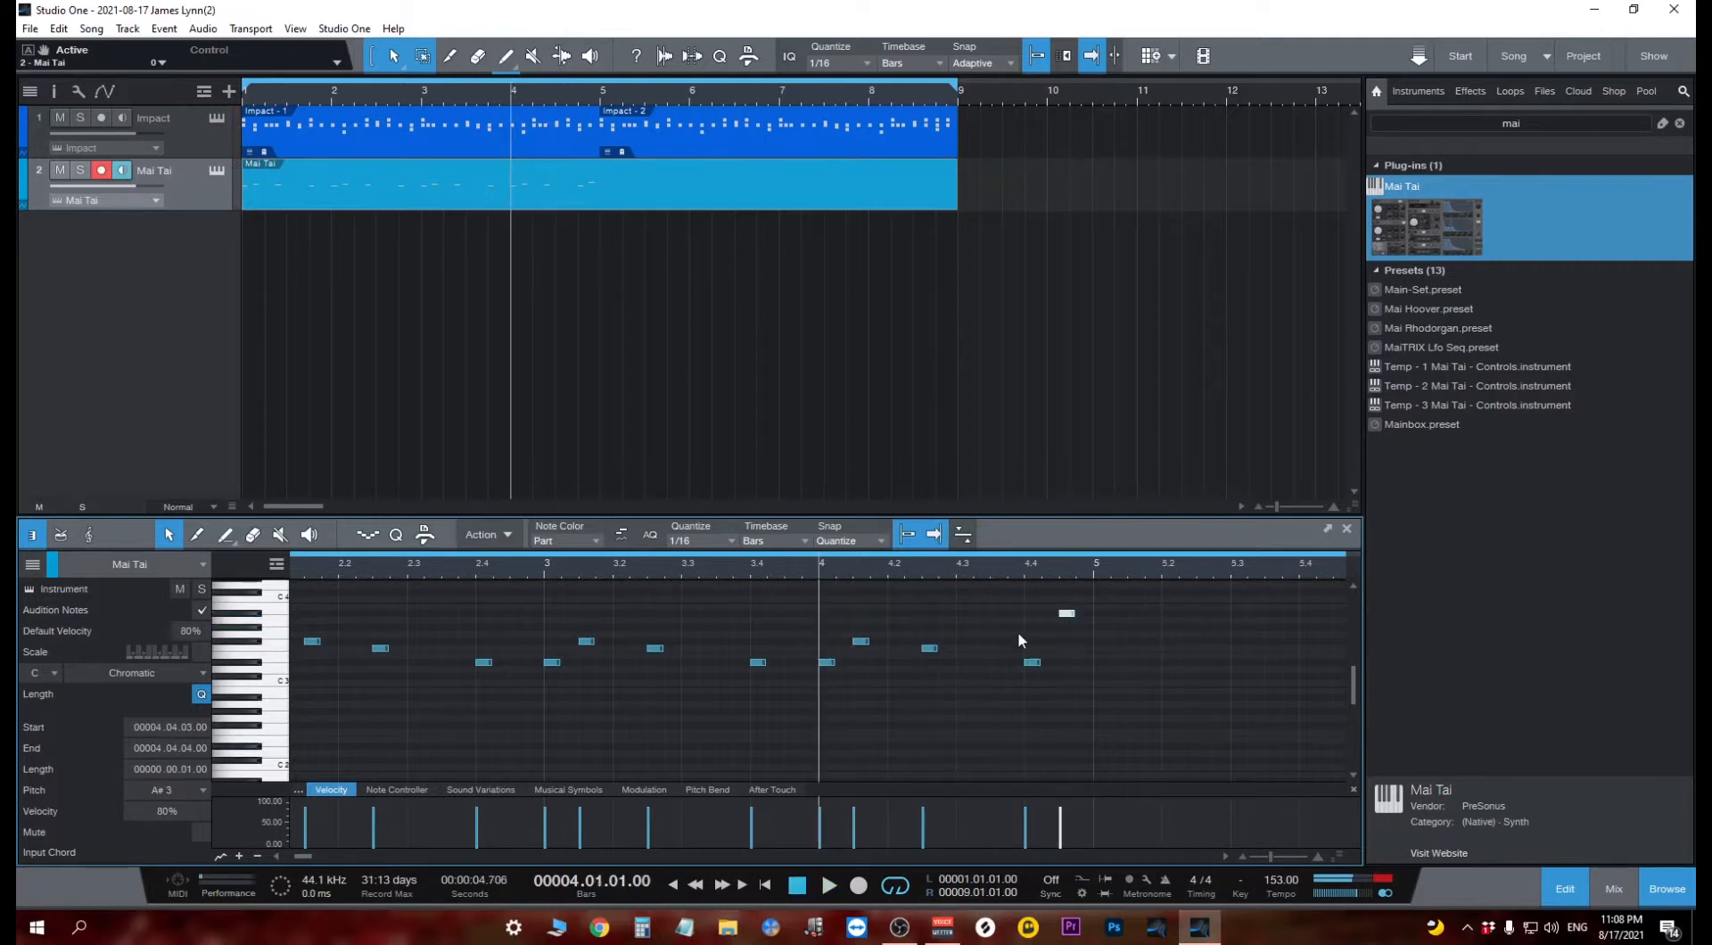
Move the last D#3 and A#3 of bar 4 two sixteenths earlier, to 4.3.3 and 4.4.1, and play bar 4 back.
{"action": "key", "text": "space"}
{"action": "key", "text": "space"}
{"action": "left_click_drag", "start_coordinate": [1037, 663], "coordinate": [1033, 619]}
{"action": "key", "text": "space"}
{"action": "key", "text": "space"}
Duplicate the whole four-bar melody into bars 5 to 8 and play the loop from the start.
{"action": "left_click_drag", "start_coordinate": [1112, 733], "coordinate": [296, 595]}
{"action": "scroll", "coordinate": [672, 653], "scroll_direction": "down", "scroll_amount": 5}
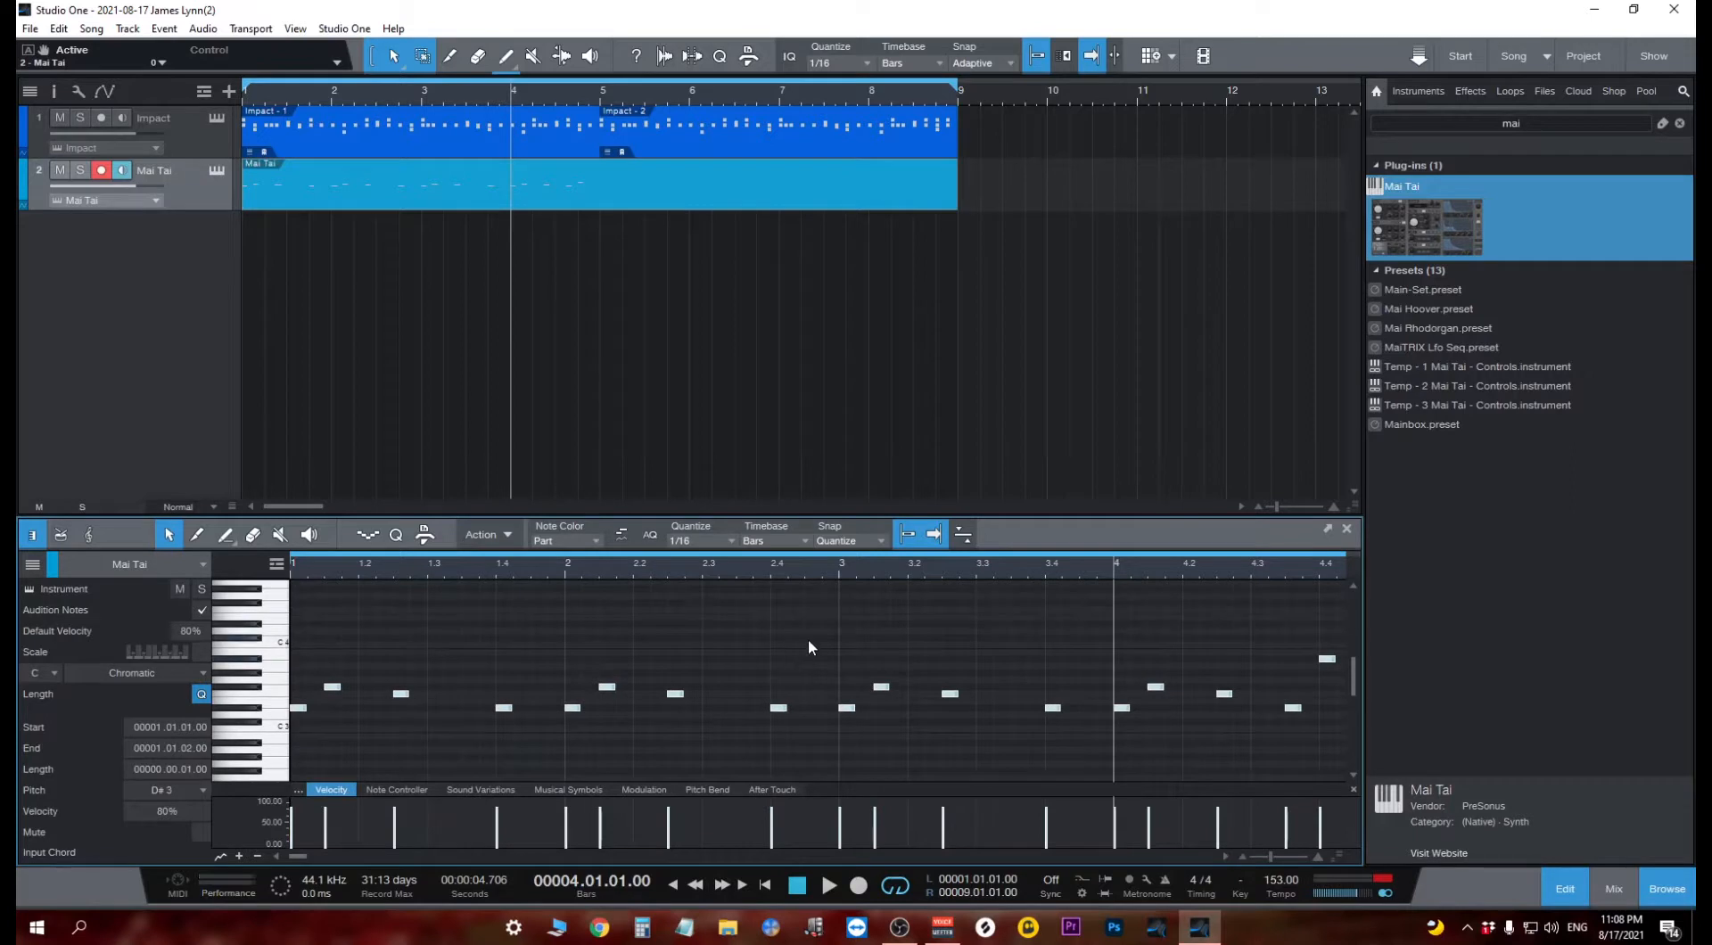
{"action": "key", "text": "d"}
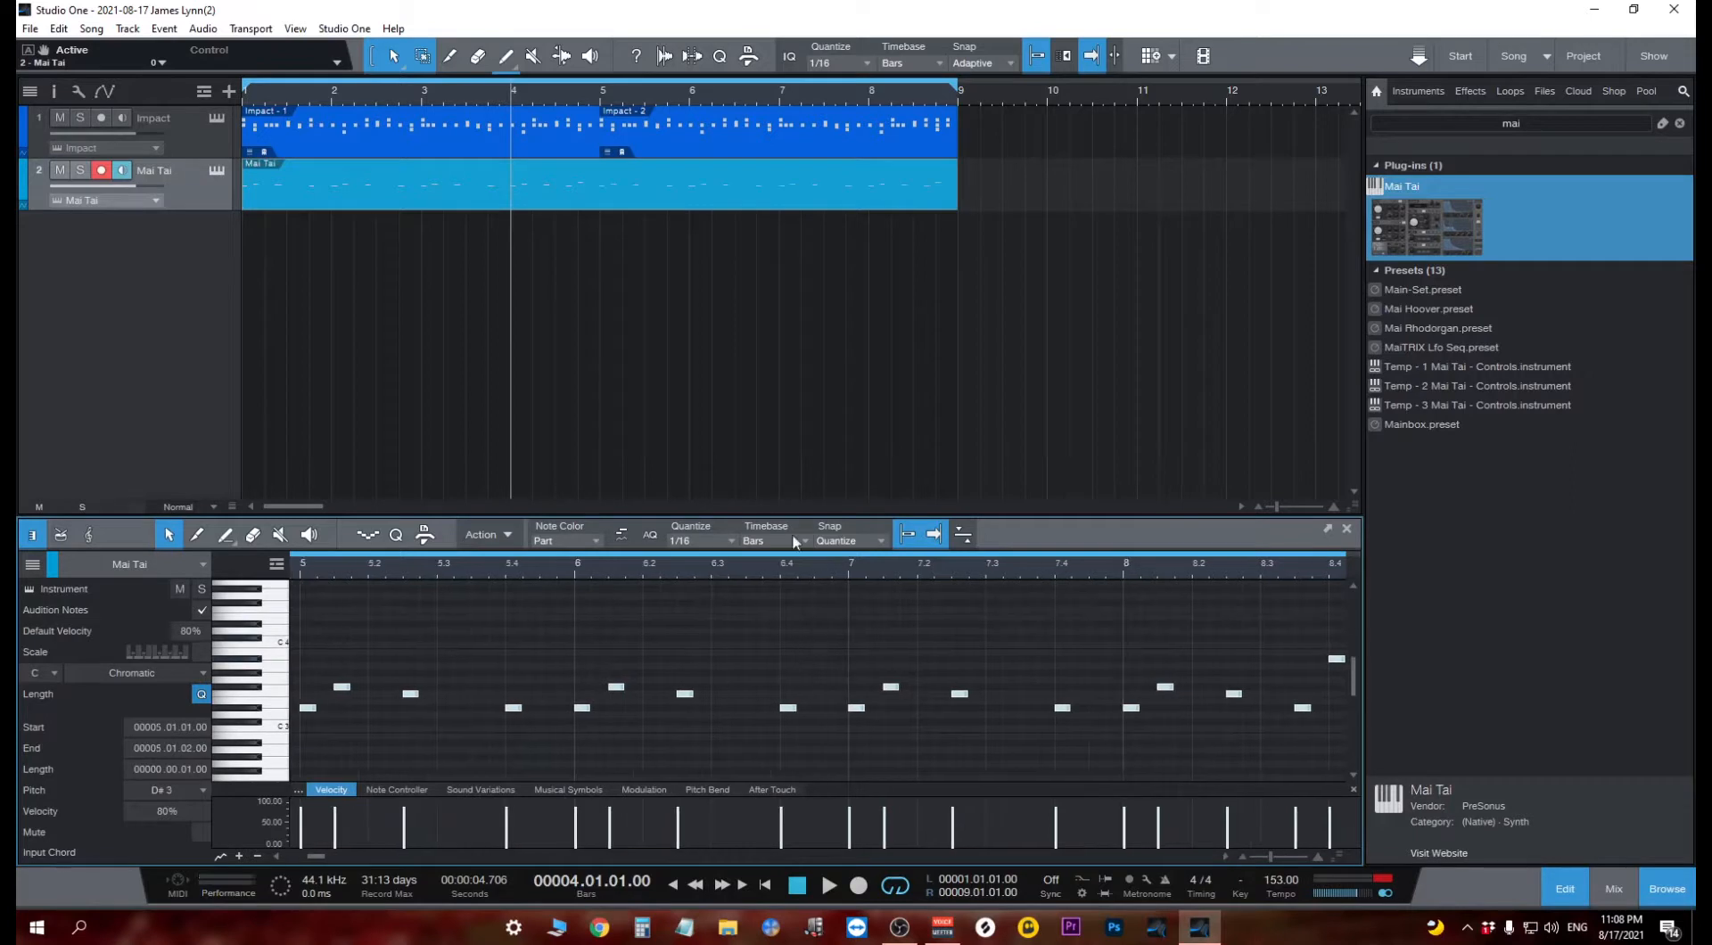
{"action": "left_click", "coordinate": [799, 886]}
{"action": "key", "text": "space"}
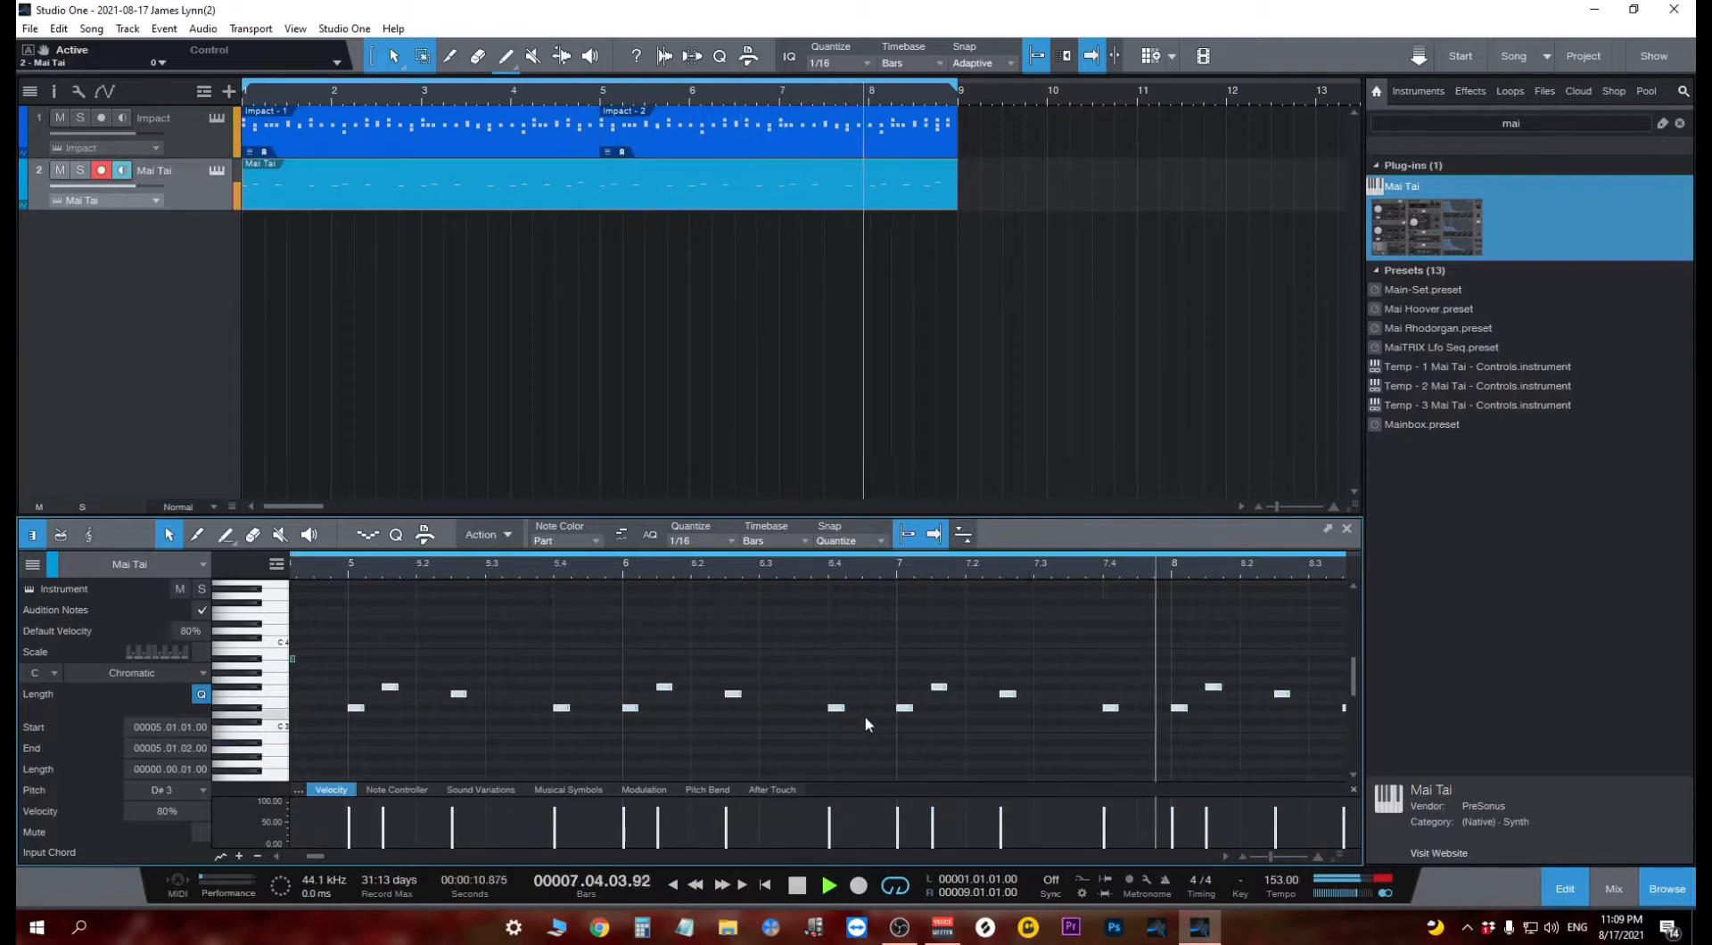
{"action": "key", "text": "space"}
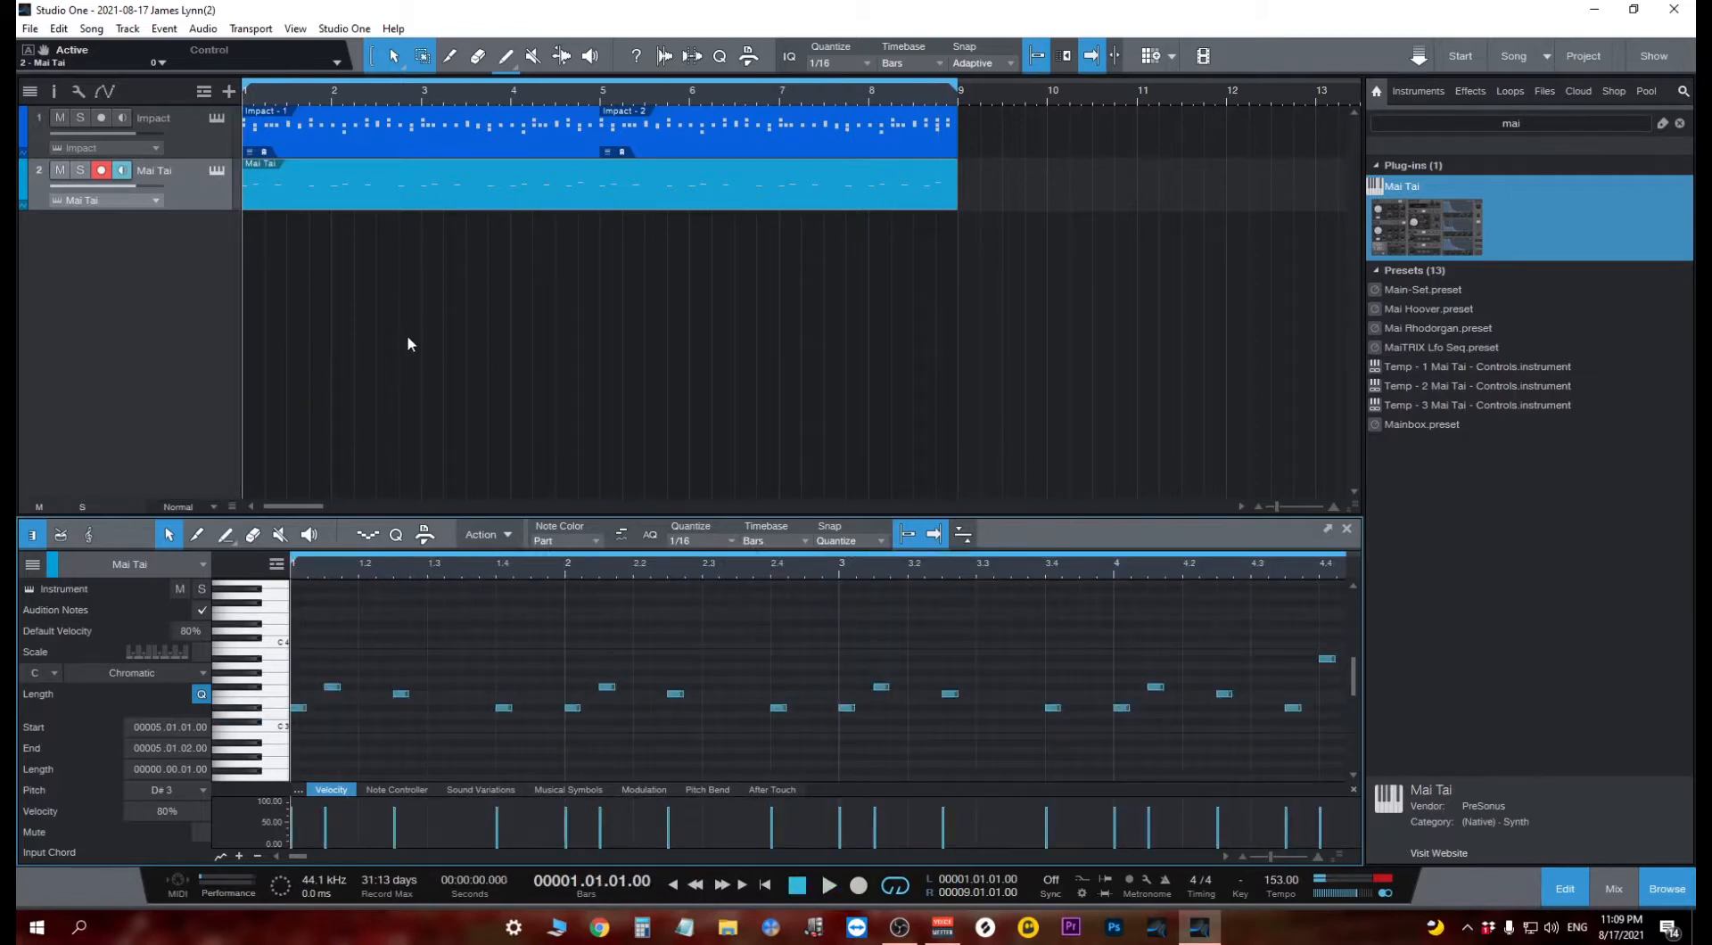
Add a second Mai Tai on a new track, load the Bellish Bliss Pad preset, and audition it on the keyboard.
{"action": "left_click_drag", "start_coordinate": [1433, 223], "coordinate": [310, 315]}
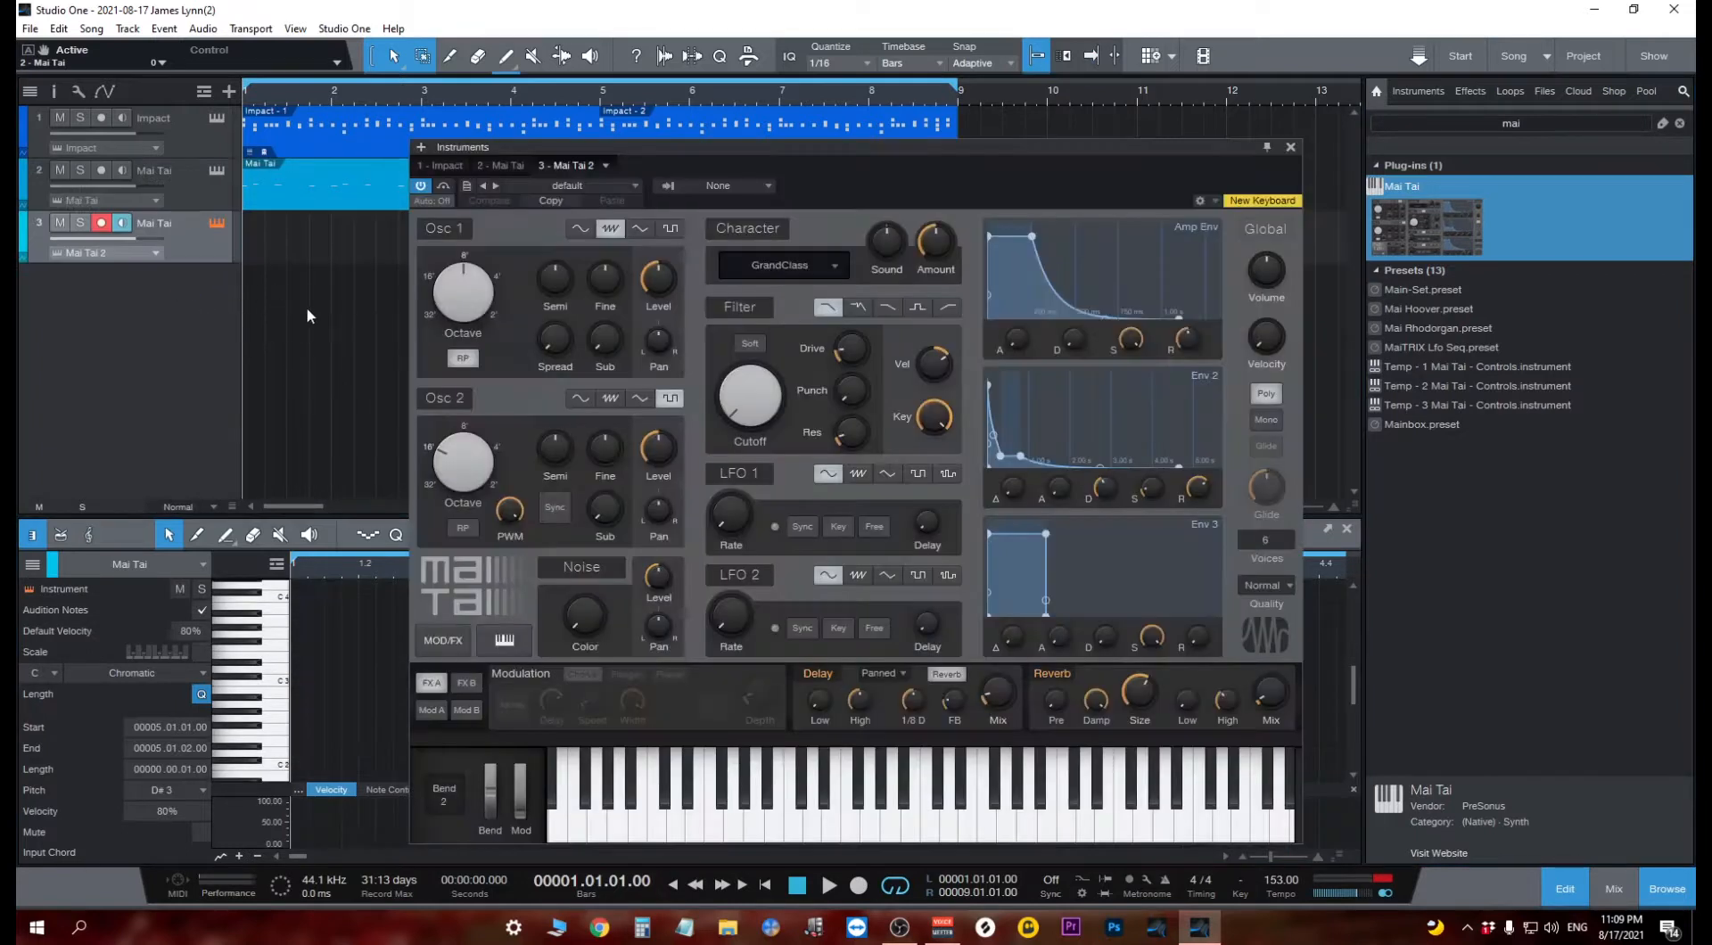
{"action": "left_click", "coordinate": [615, 189]}
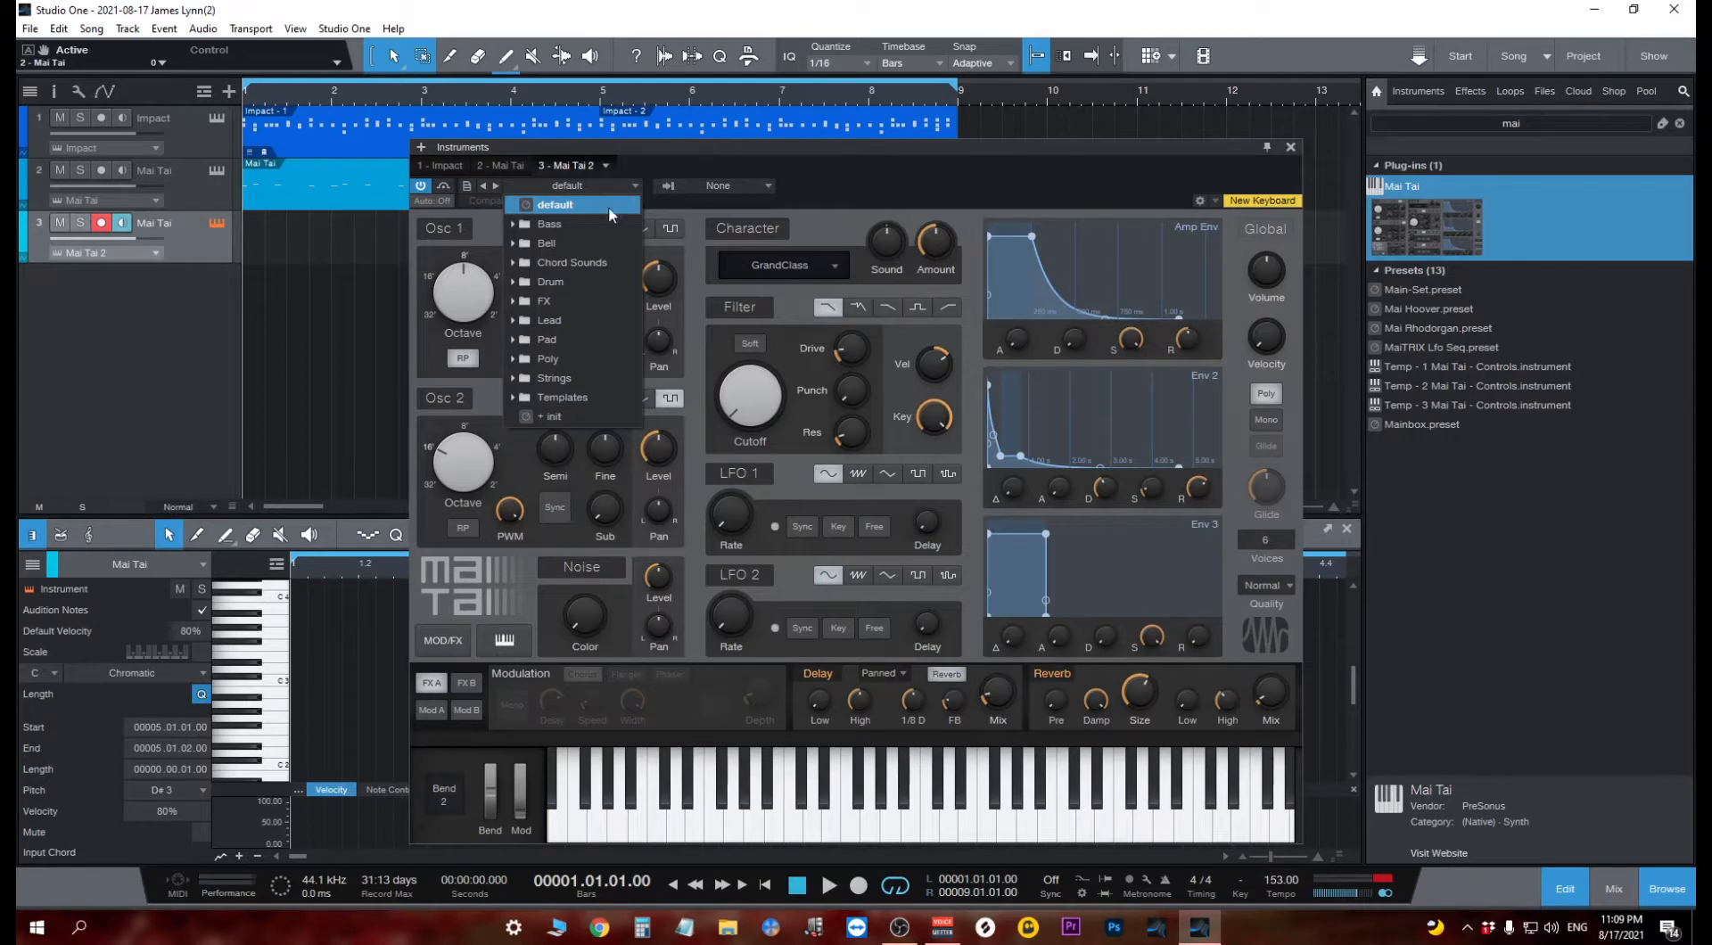
{"action": "left_click", "coordinate": [541, 342]}
{"action": "left_click", "coordinate": [582, 360]}
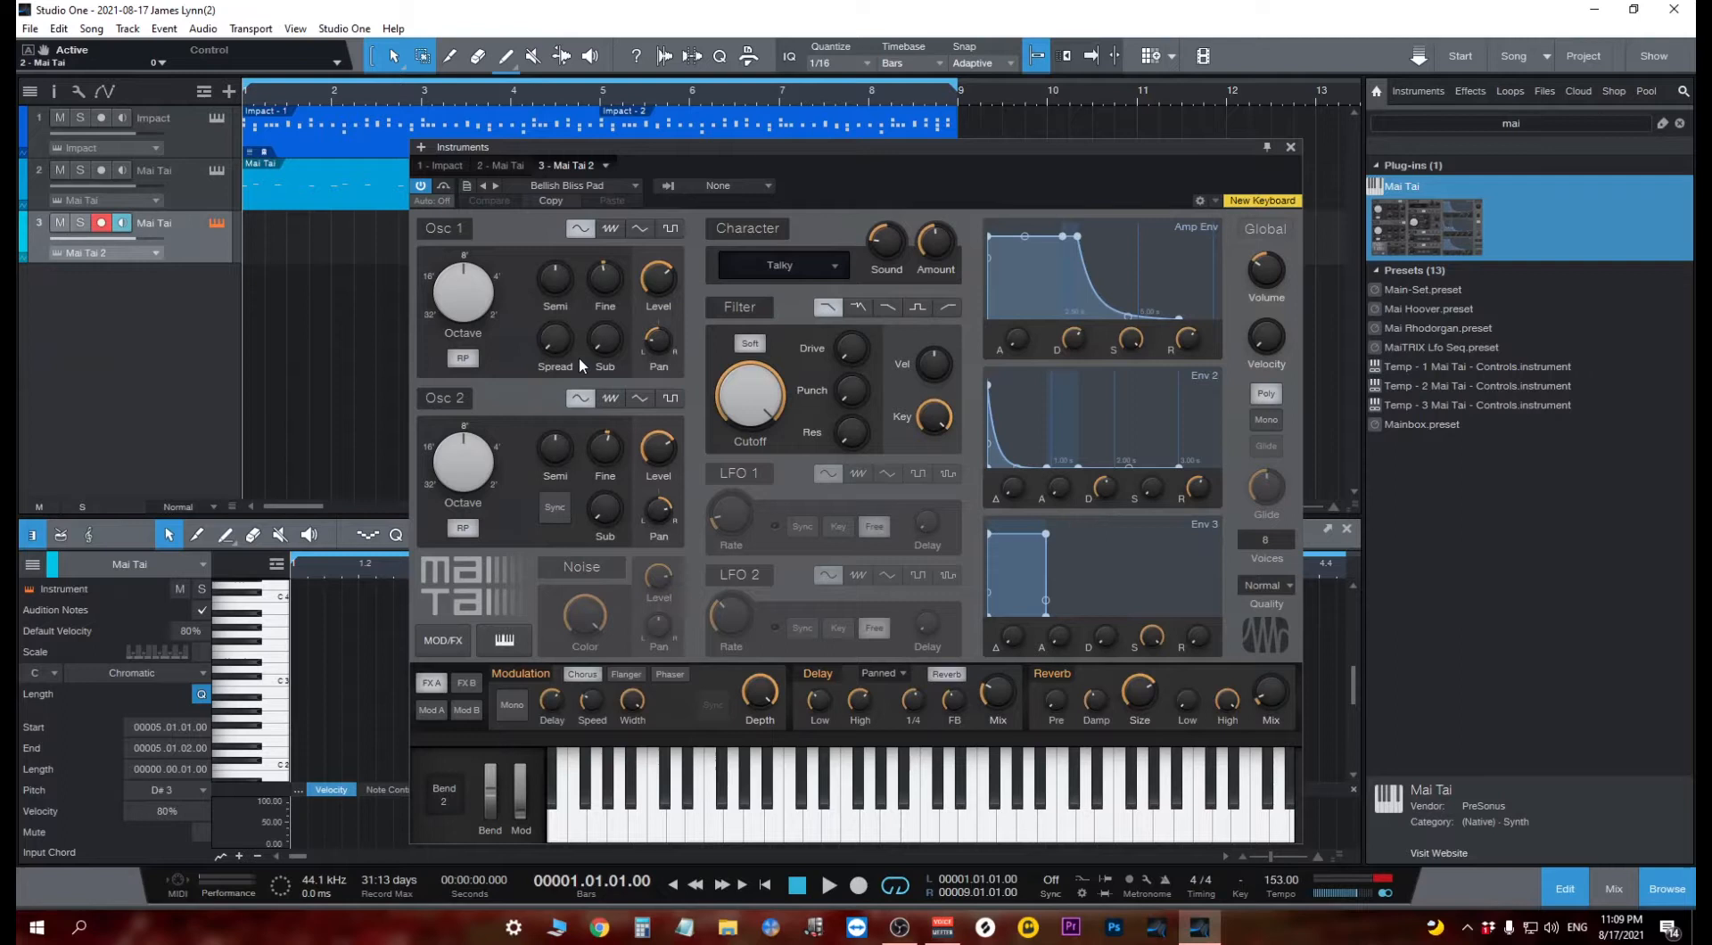
{"action": "left_click", "coordinate": [890, 814]}
{"action": "left_click", "coordinate": [919, 815]}
{"action": "left_click", "coordinate": [1291, 146]}
Check the pitch of the first note in the bell melody on the first Mai Tai track.
{"action": "left_click", "coordinate": [311, 200]}
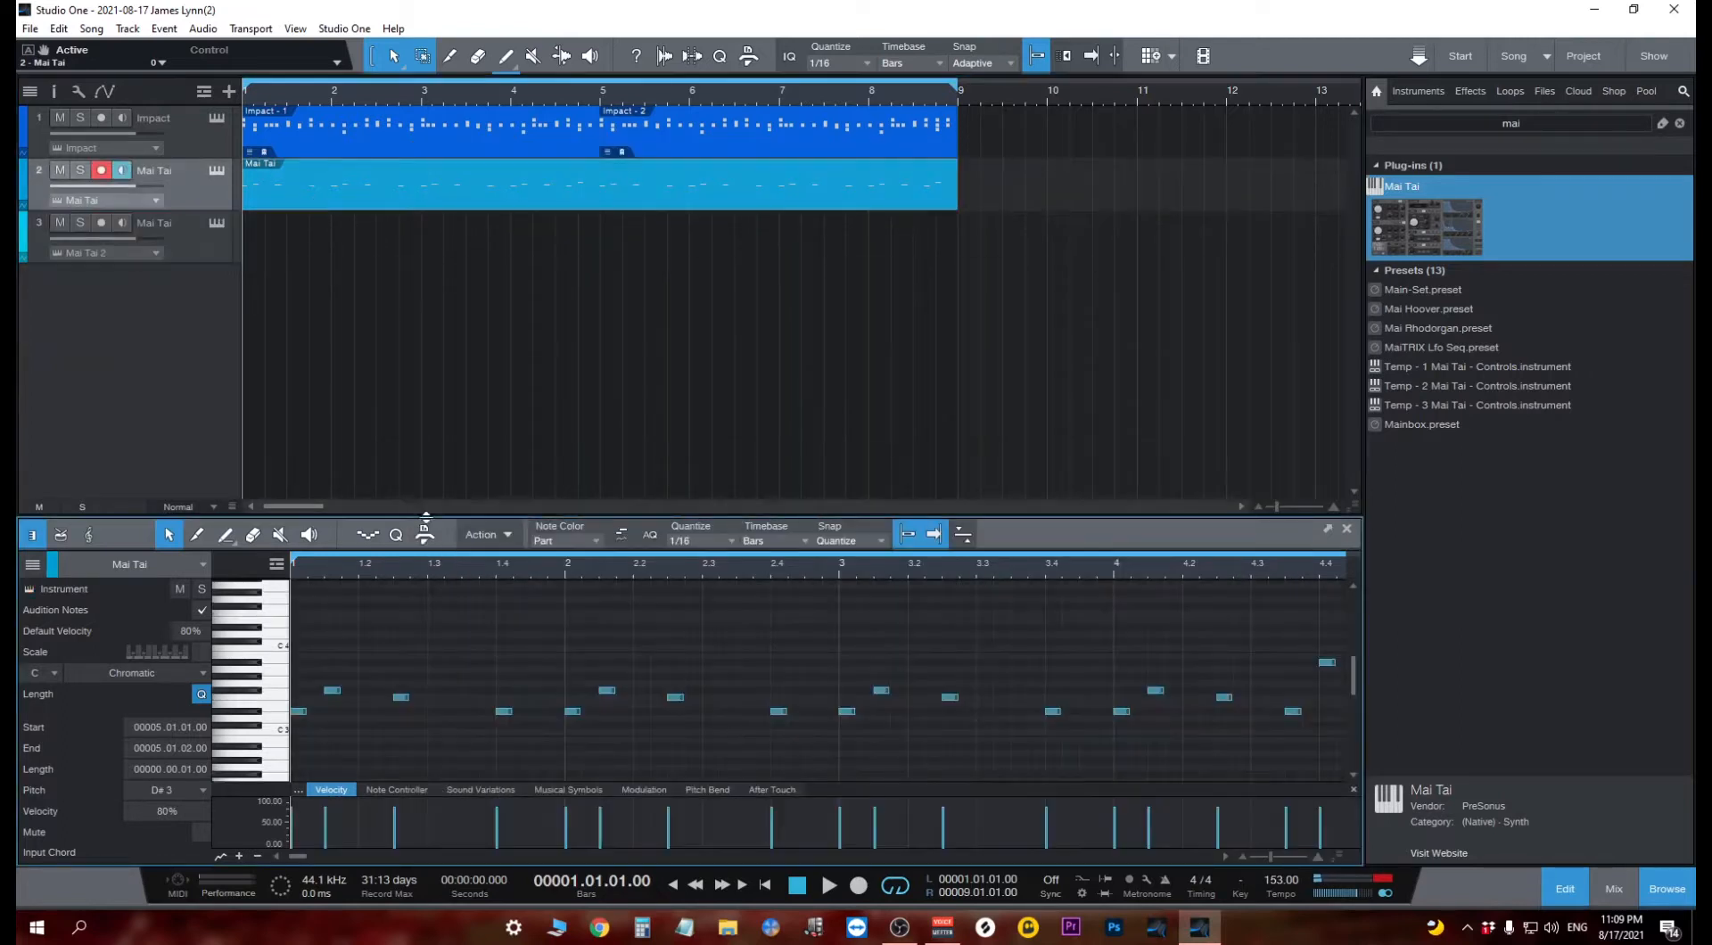
{"action": "left_click", "coordinate": [305, 715]}
{"action": "left_click", "coordinate": [303, 716]}
{"action": "left_click", "coordinate": [300, 717]}
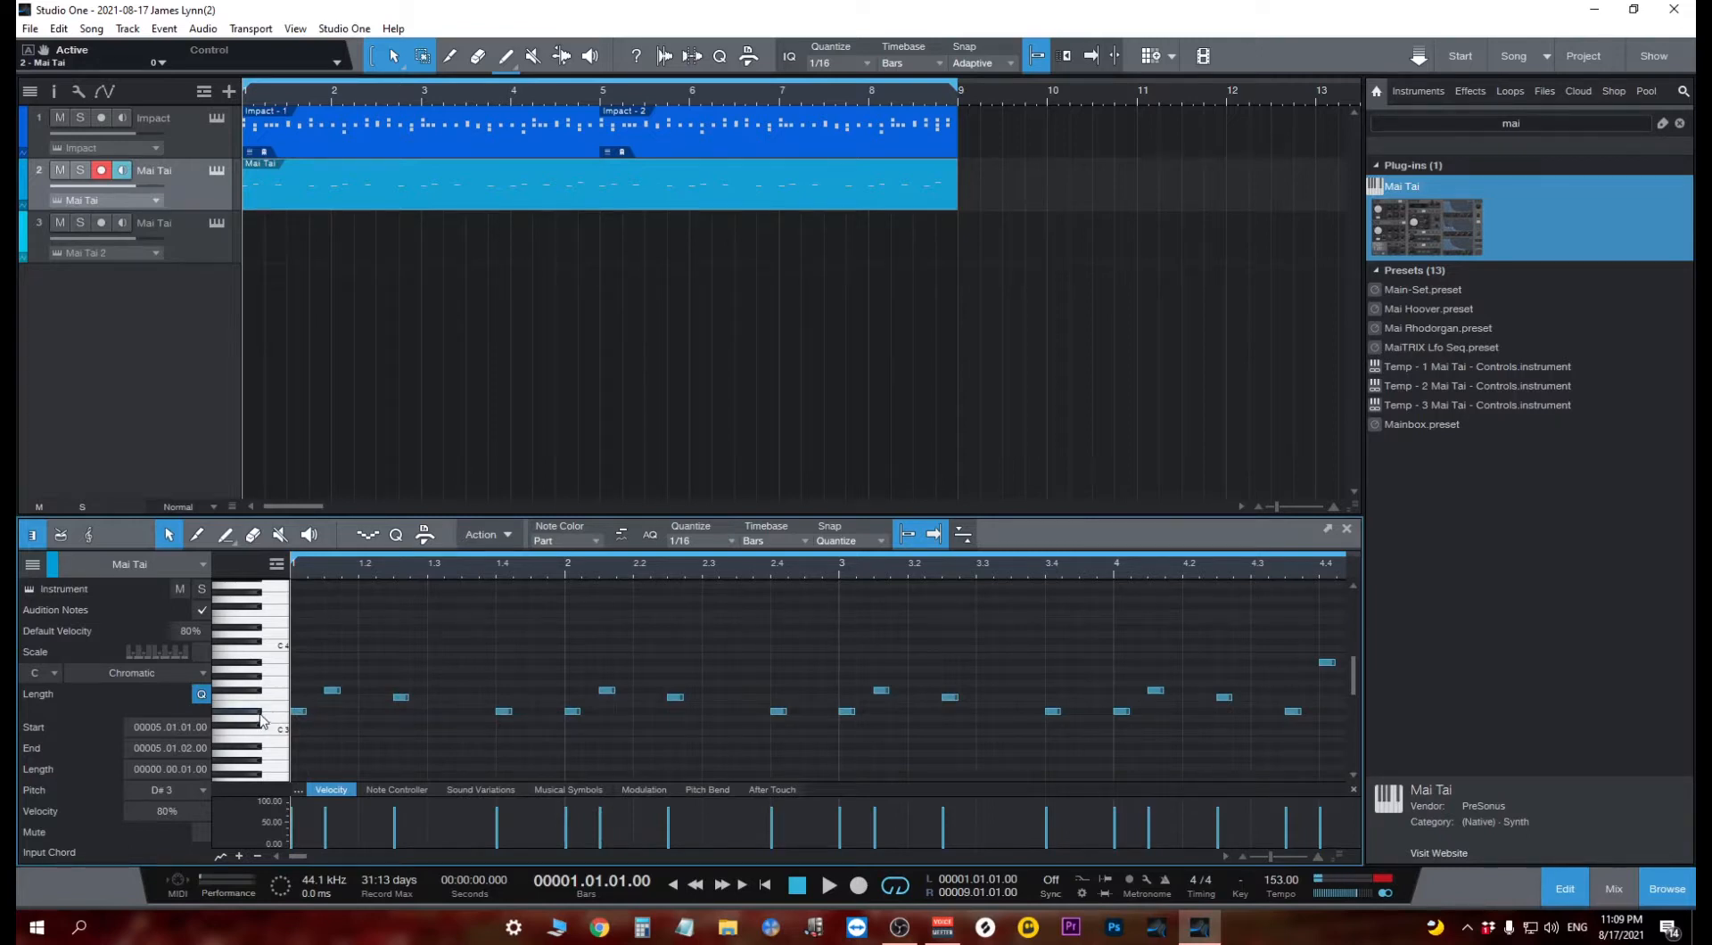
{"action": "left_click", "coordinate": [303, 716]}
Create an eight-bar part on the second Mai Tai track and add a one-bar D#3 note at bar 1.
{"action": "double_click", "coordinate": [260, 253]}
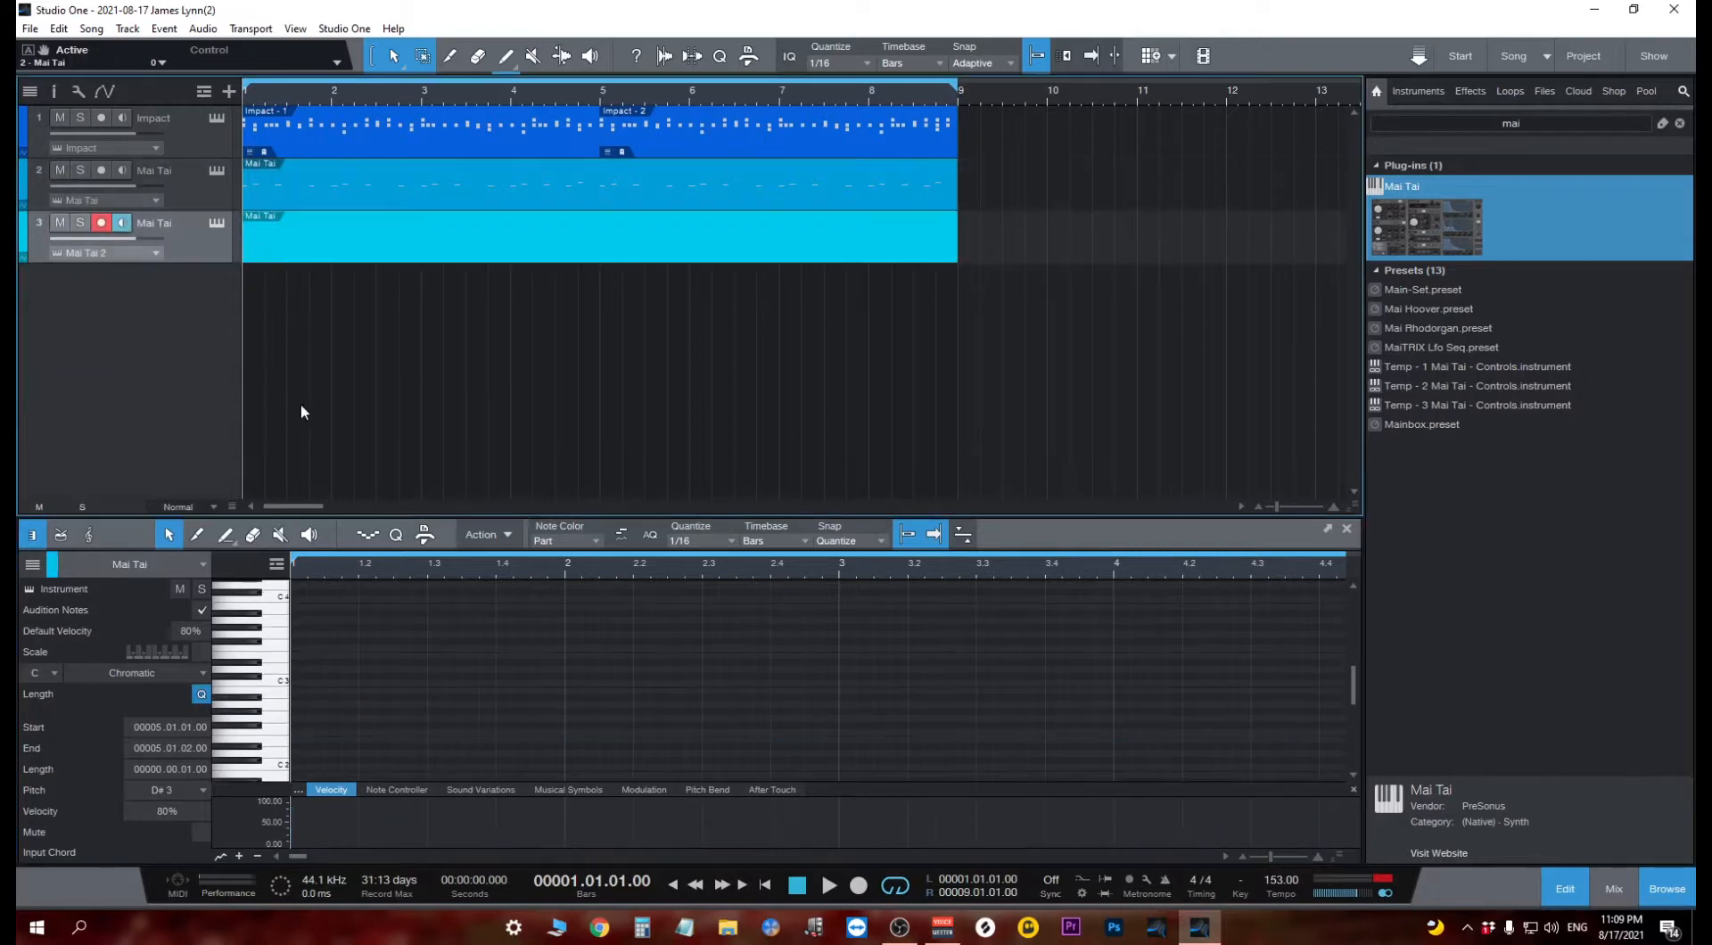
{"action": "left_click", "coordinate": [297, 669]}
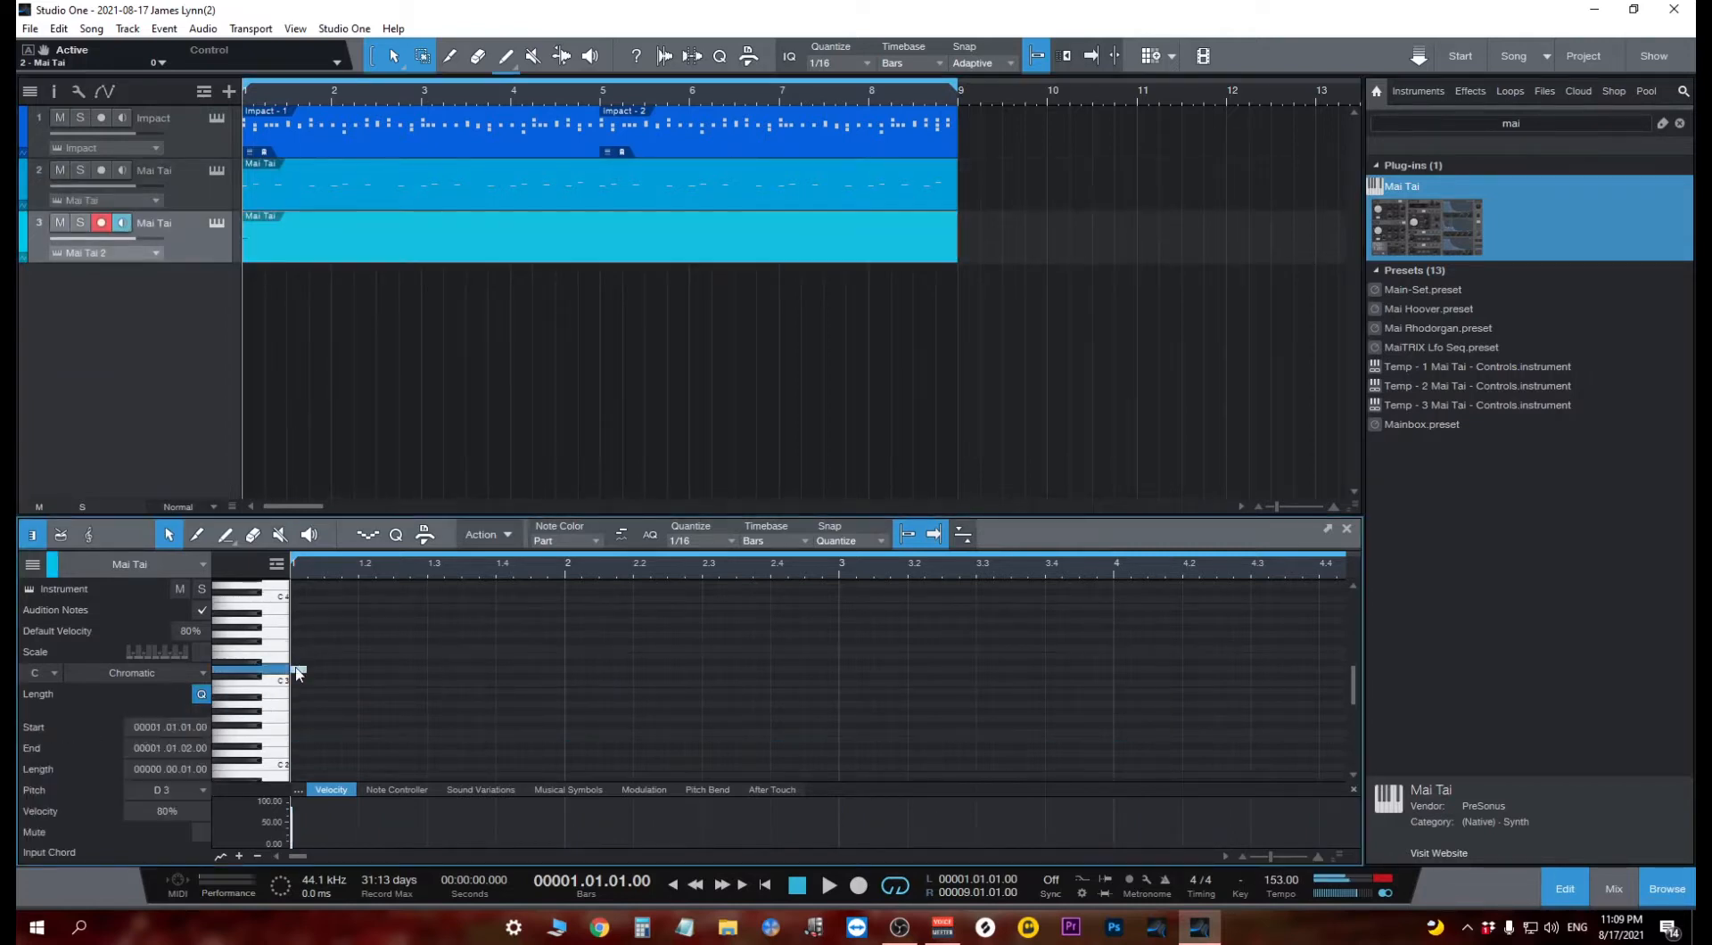
{"action": "left_click_drag", "start_coordinate": [300, 671], "coordinate": [566, 669]}
Duplicate the one-bar D#3 pad note through bar 8 and play the arrangement from the start.
{"action": "key", "text": "d"}
{"action": "key", "text": "d"}
{"action": "key", "text": "d"}
{"action": "key", "text": "d"}
{"action": "key", "text": "d"}
{"action": "key", "text": "d"}
{"action": "key", "text": "d"}
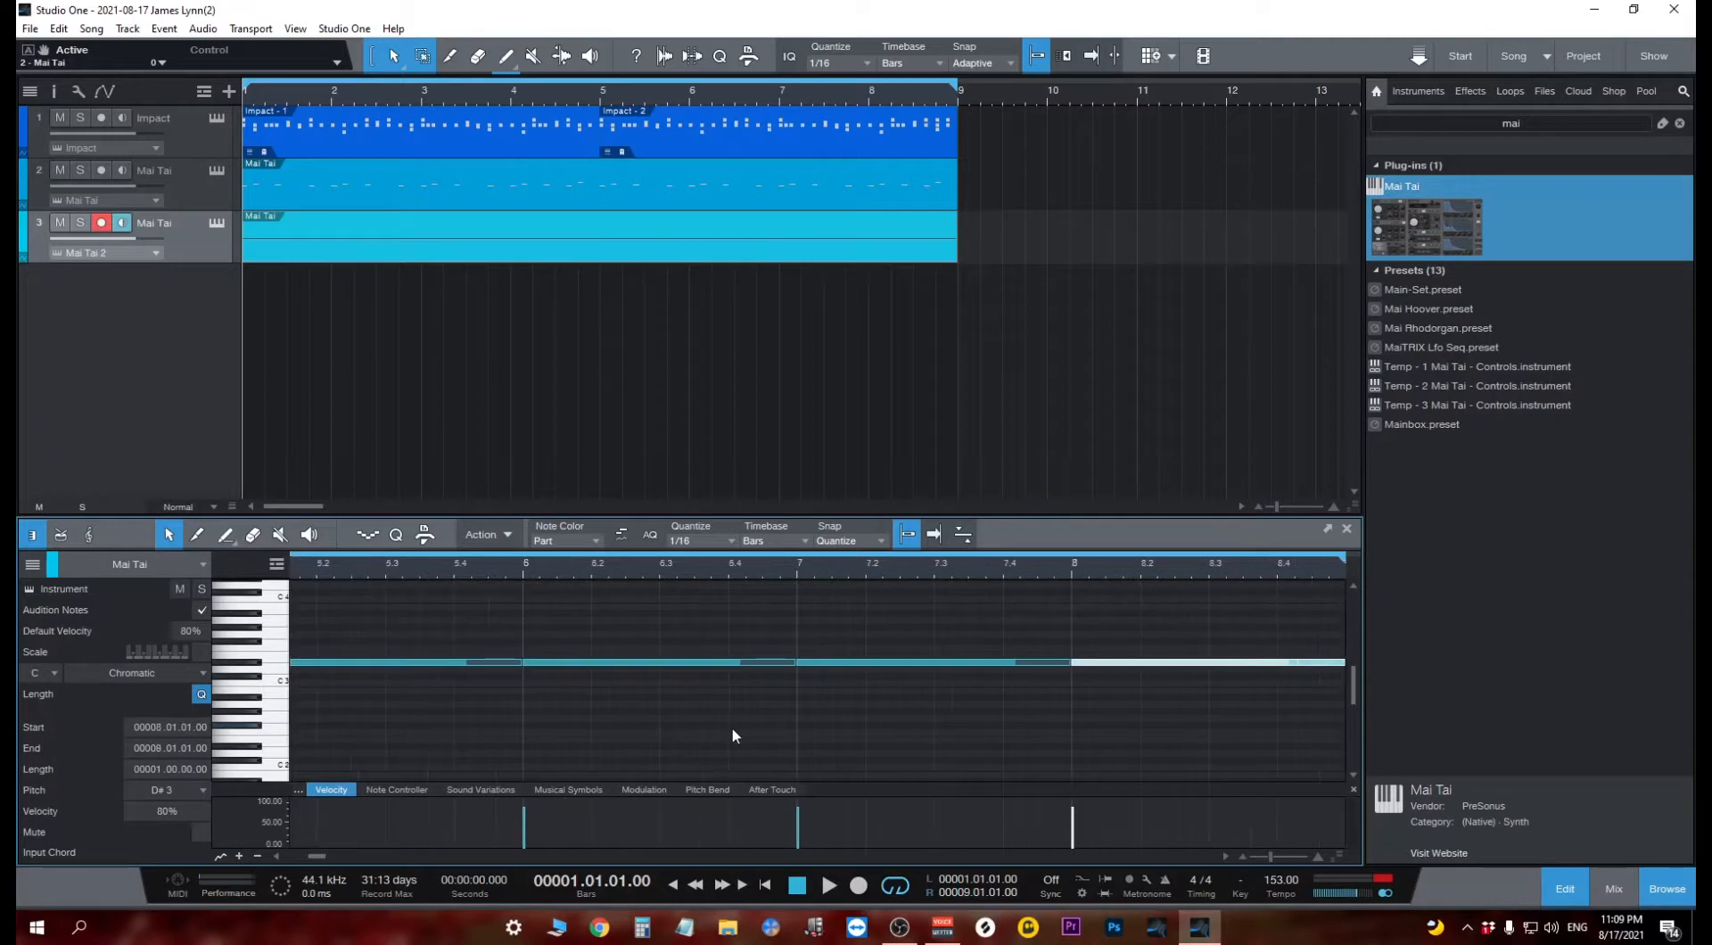
{"action": "left_click", "coordinate": [733, 736]}
{"action": "key", "text": "space"}
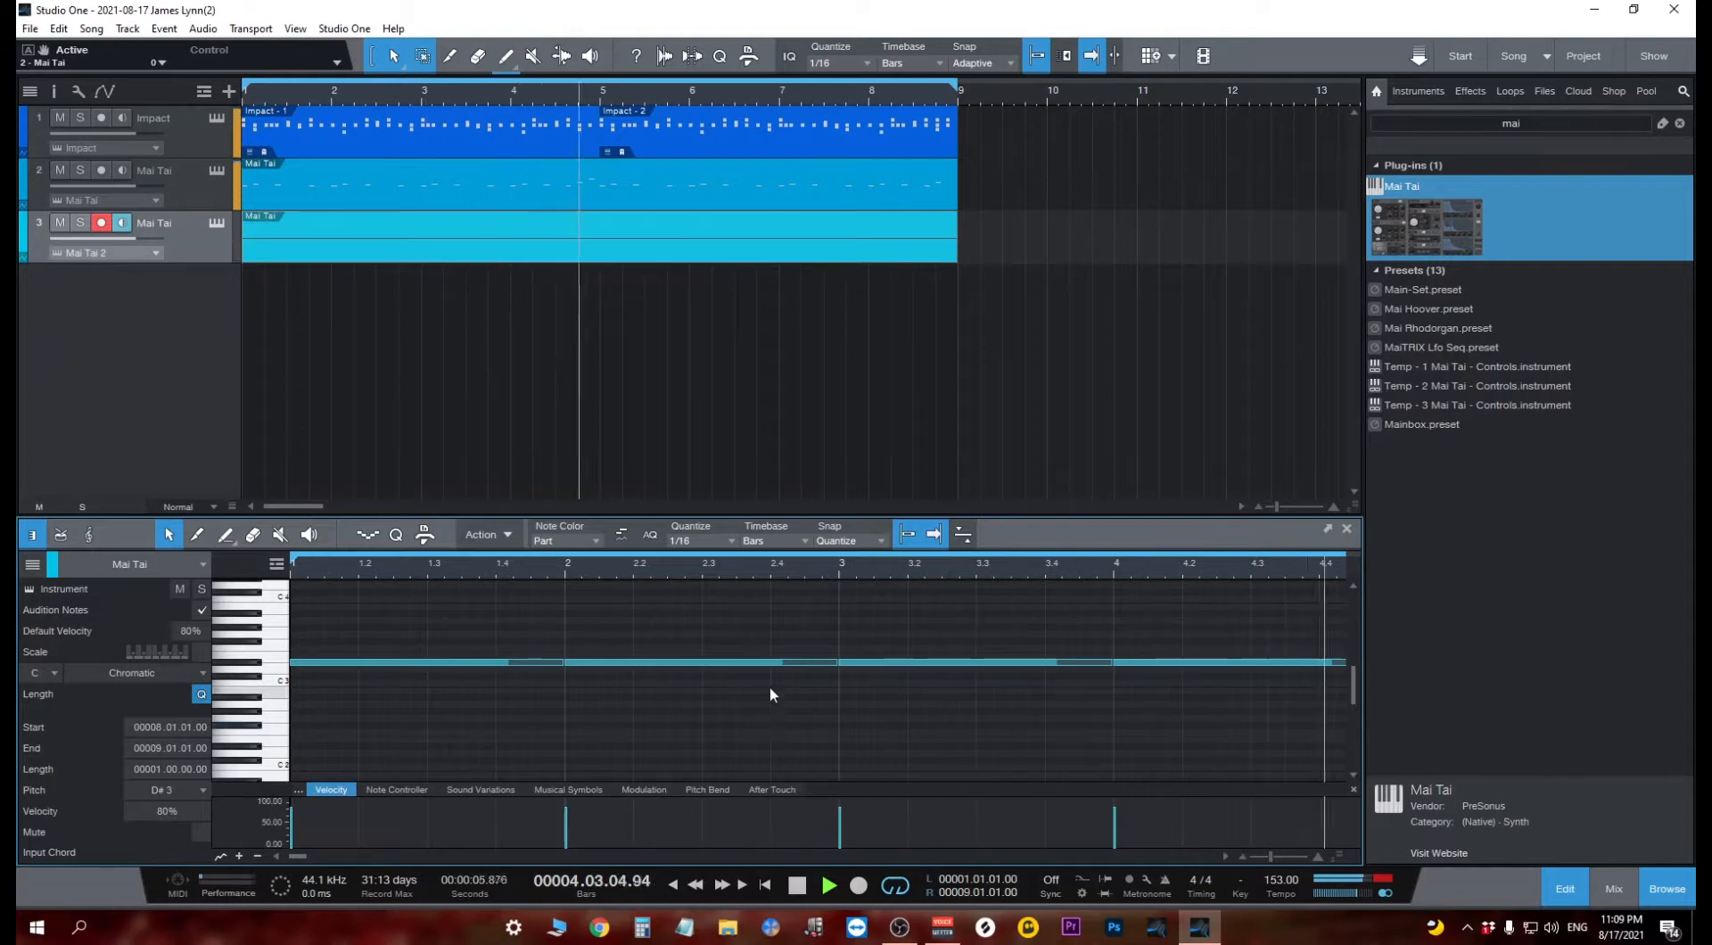
{"action": "key", "text": "space"}
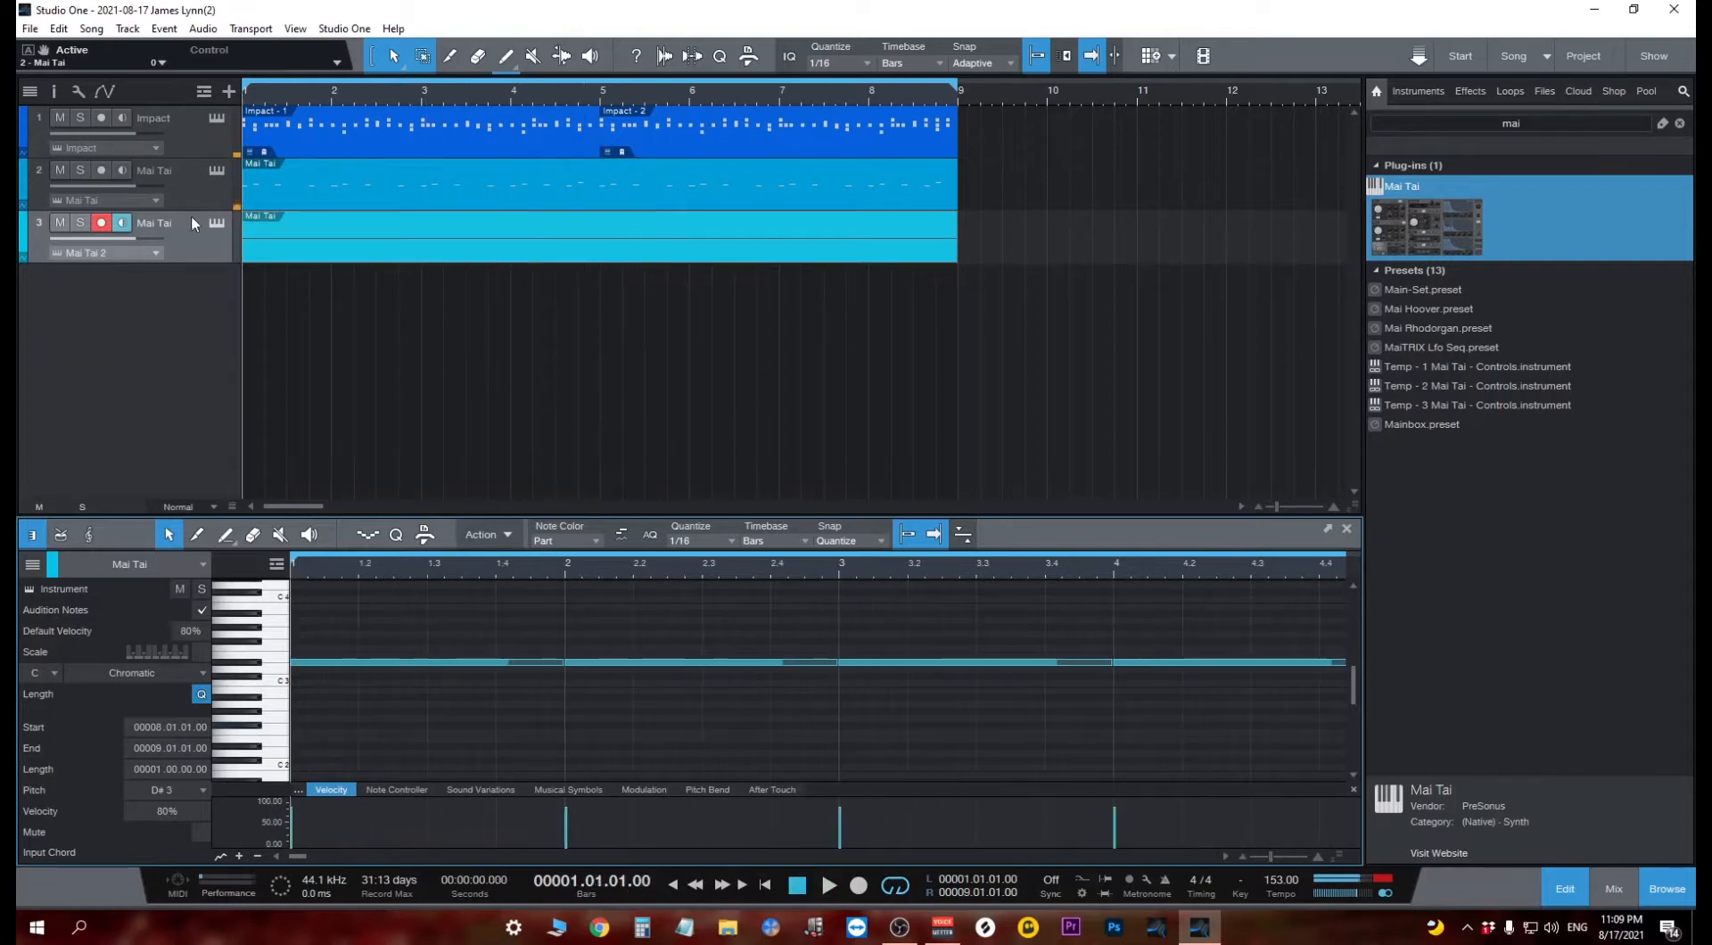
Audition other pad presets on the second Mai Tai during playback and settle on Pad - Anthem One.
{"action": "left_click", "coordinate": [217, 223]}
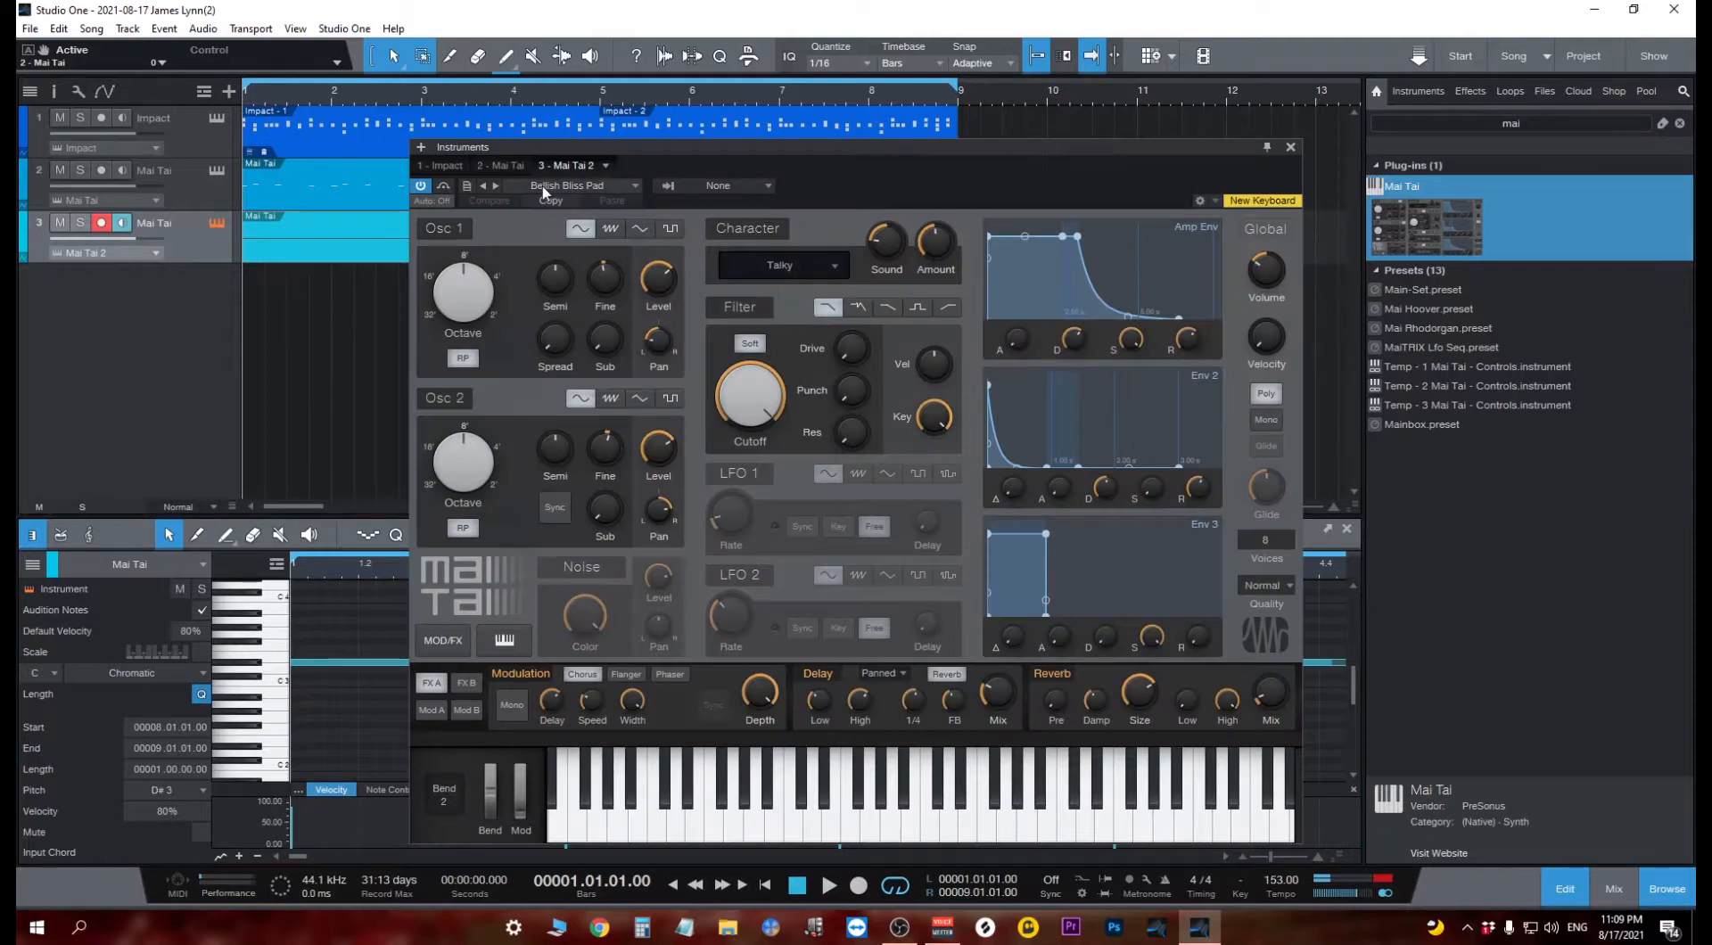
{"action": "key", "text": "space"}
{"action": "left_click", "coordinate": [496, 185]}
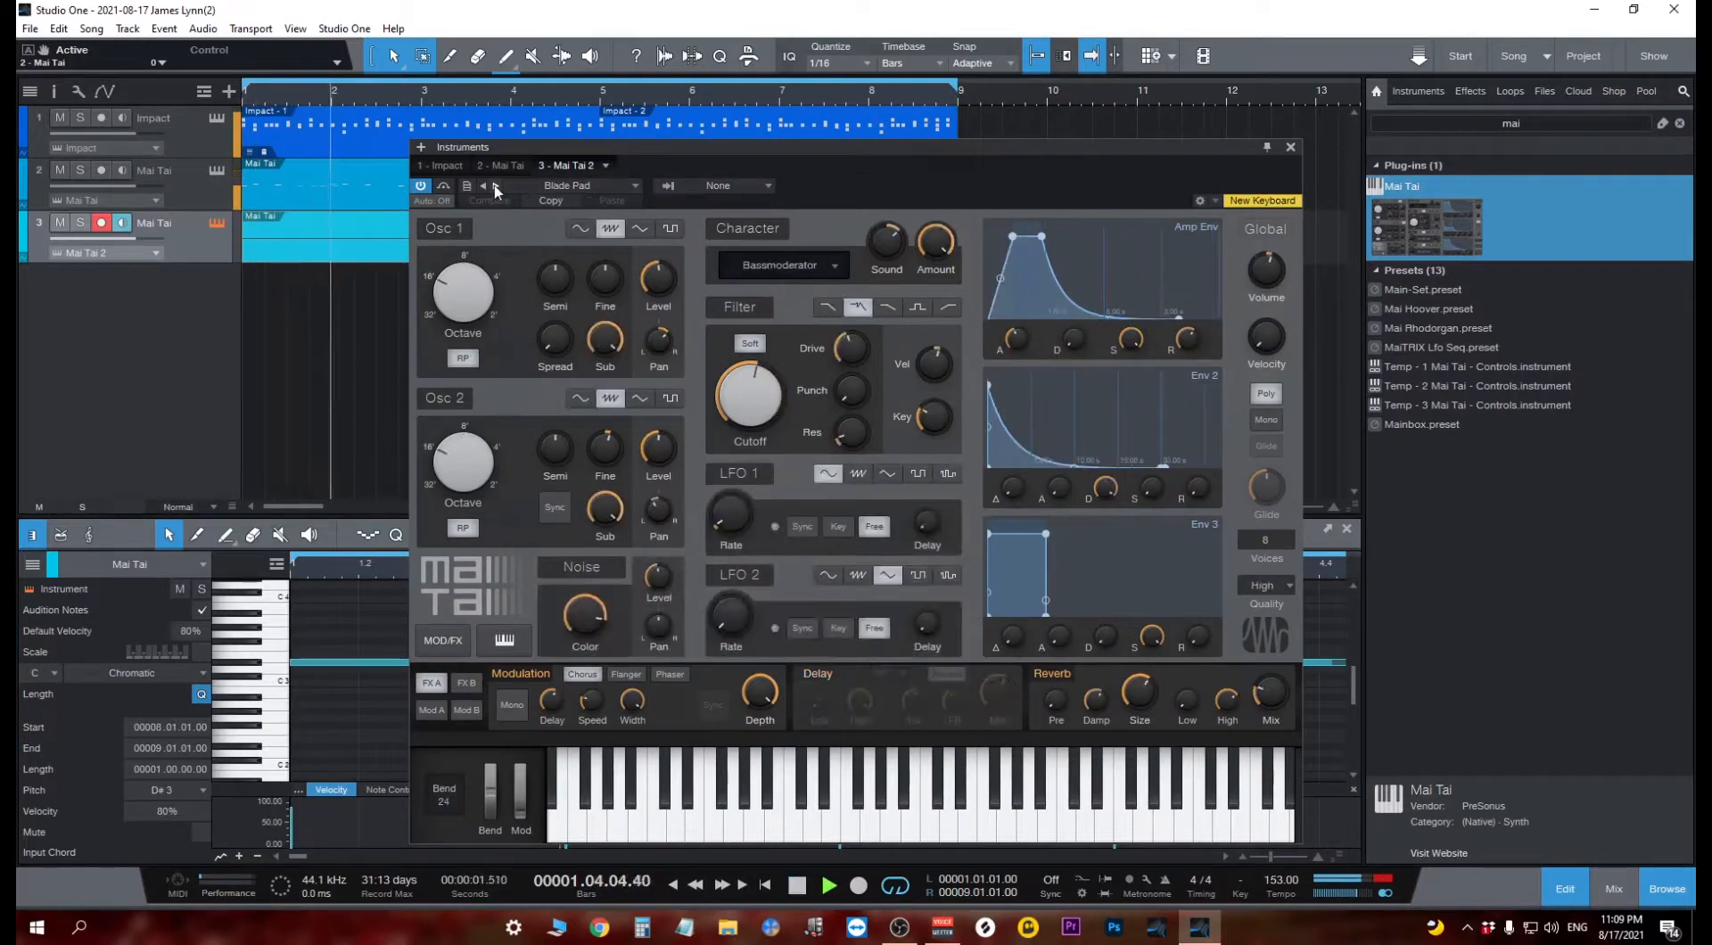
{"action": "key", "text": "space"}
{"action": "left_click", "coordinate": [496, 187]}
{"action": "key", "text": "space"}
{"action": "left_click", "coordinate": [496, 185]}
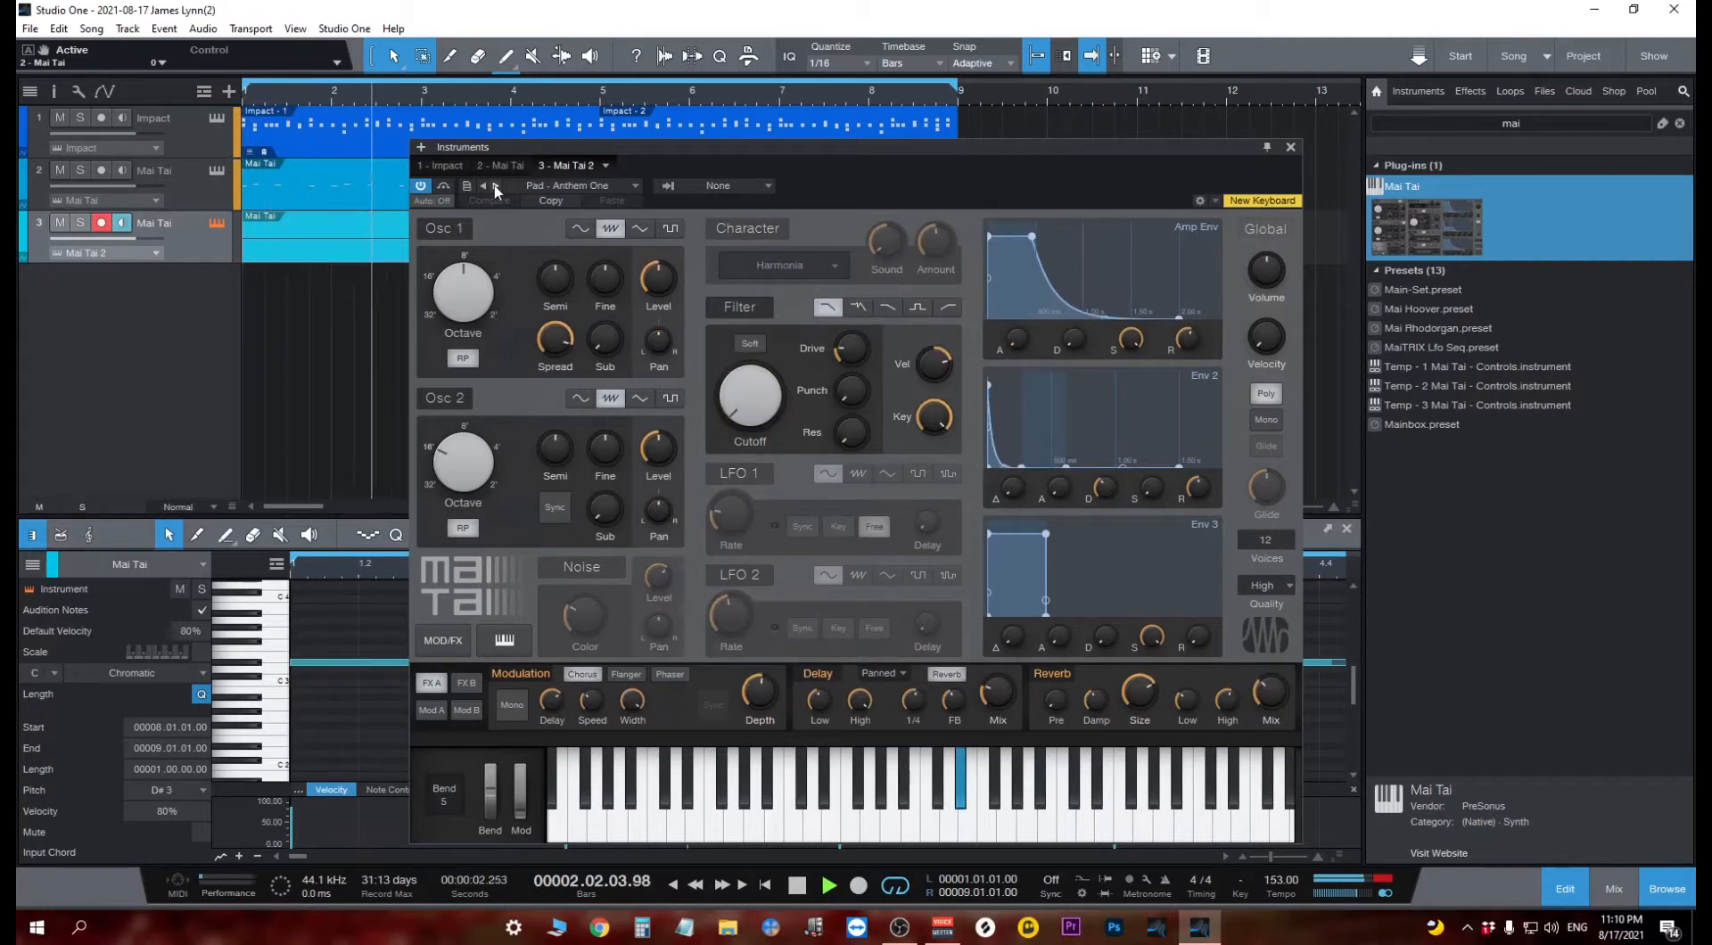
{"action": "left_click", "coordinate": [1290, 147]}
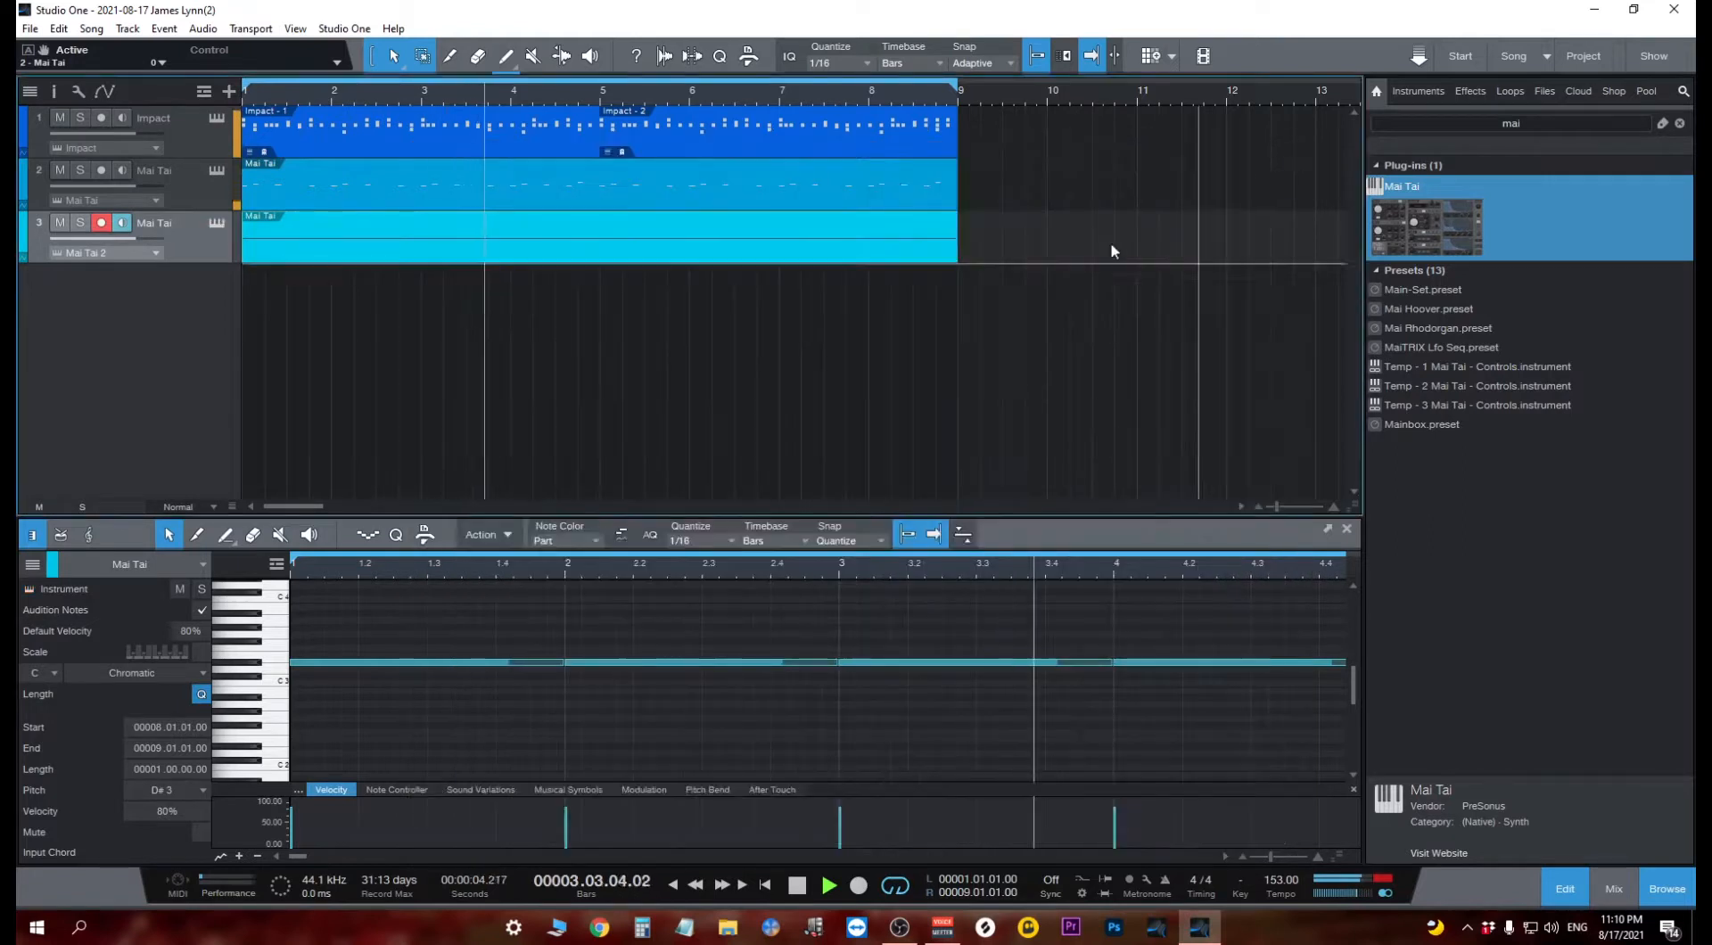
{"action": "key", "text": "space"}
Lower the Mai Tai channel to -3.9 dB and the Mai Tai 2 channel to -8.3 dB while playing the song.
{"action": "key", "text": "F3"}
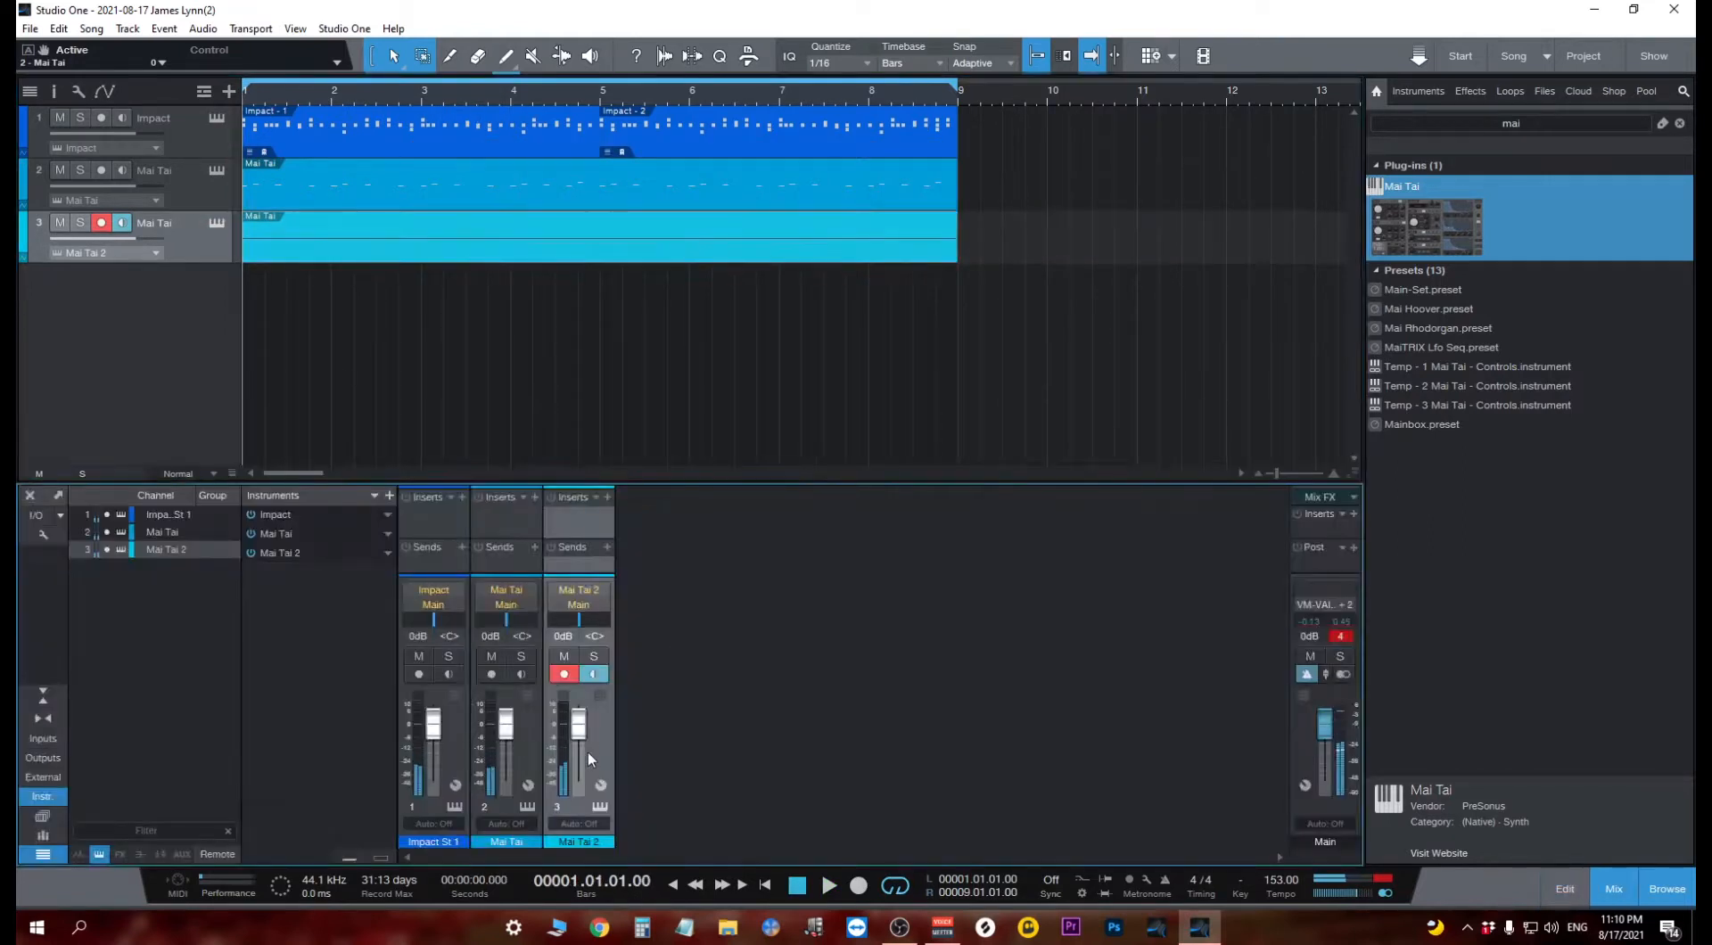
{"action": "key", "text": "space"}
{"action": "left_click_drag", "start_coordinate": [582, 736], "coordinate": [511, 743]}
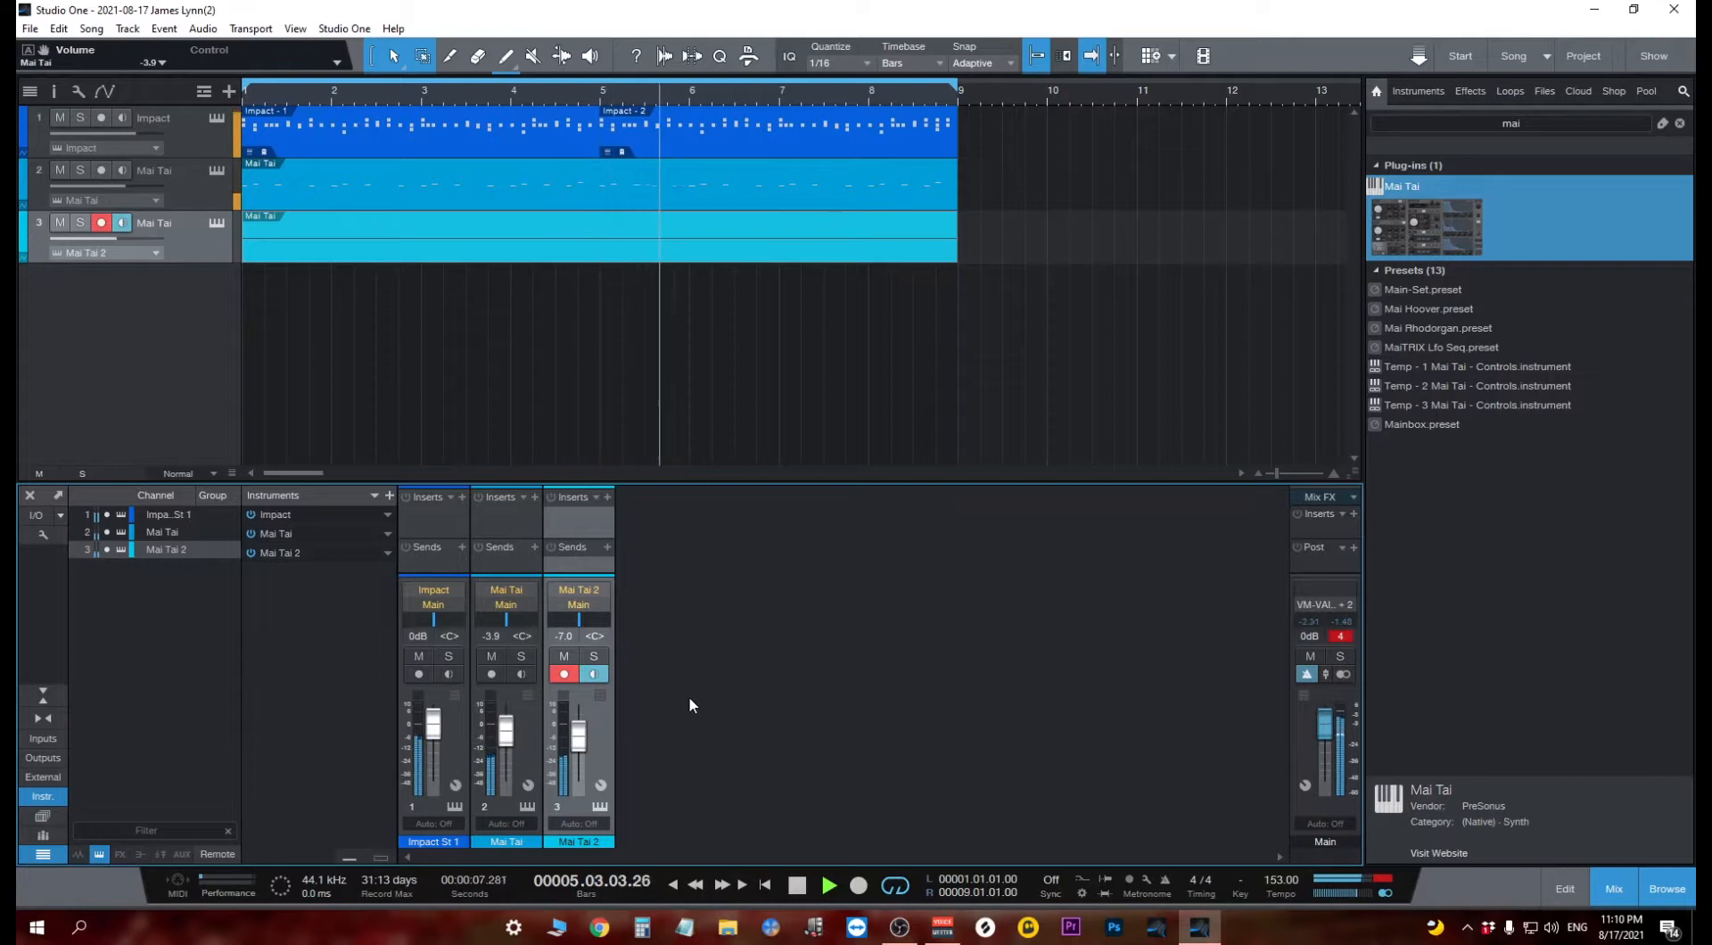
{"action": "left_click", "coordinate": [215, 223]}
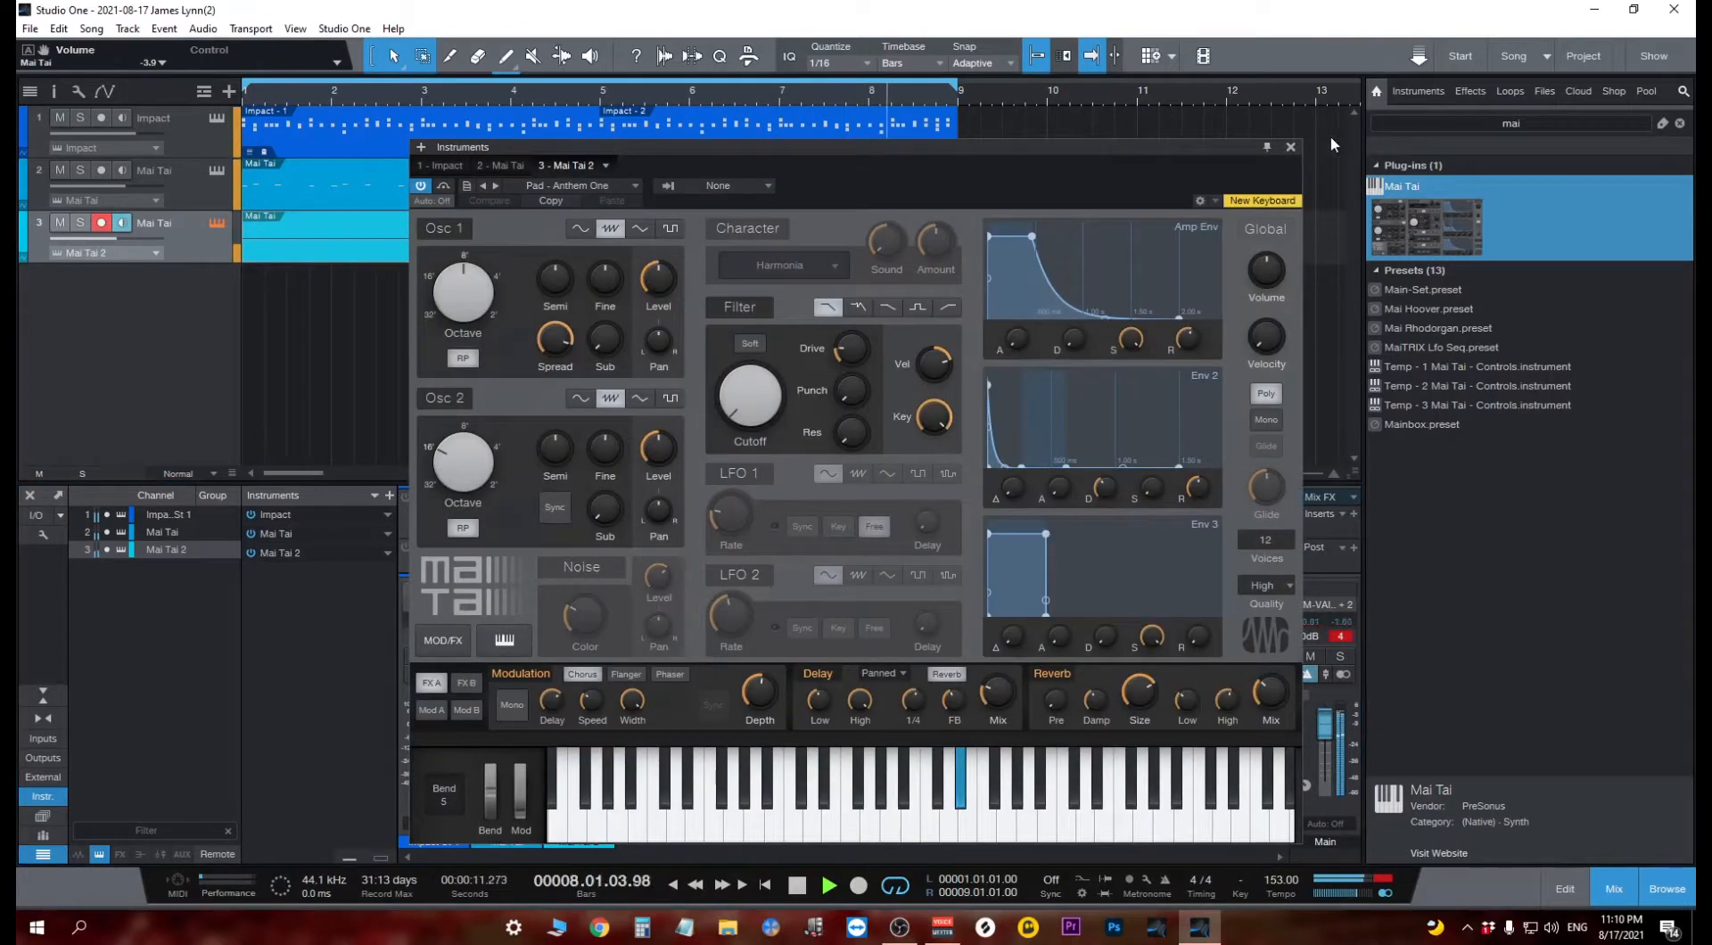
{"action": "left_click", "coordinate": [1291, 147]}
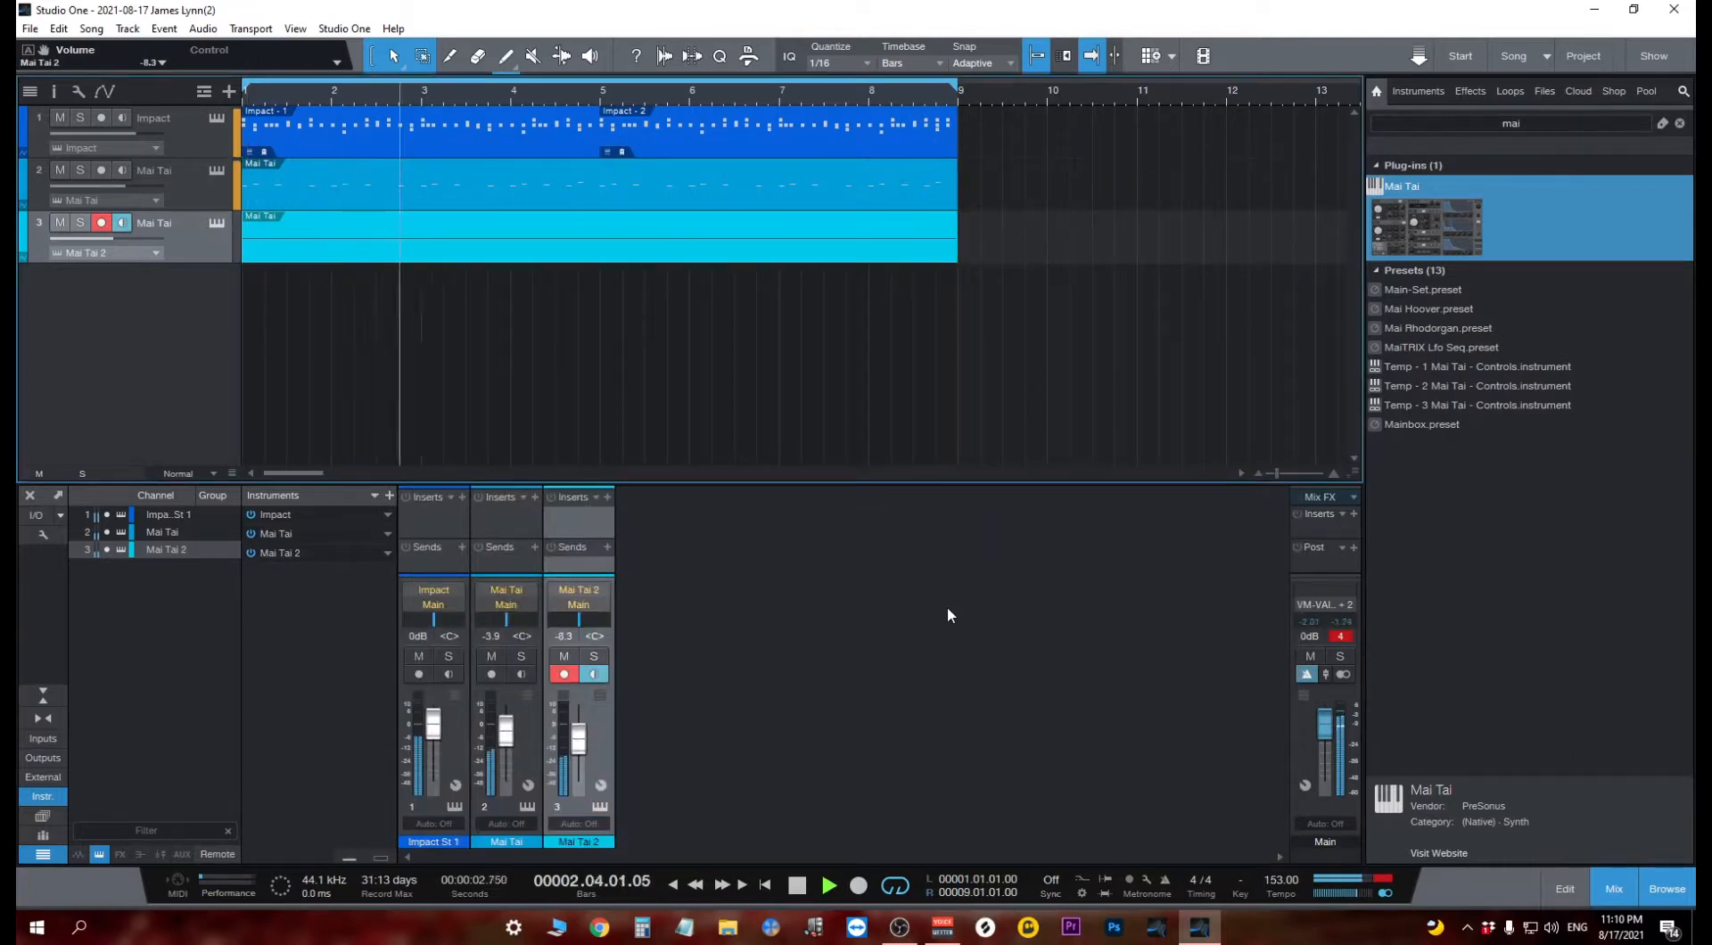
{"action": "key", "text": "space"}
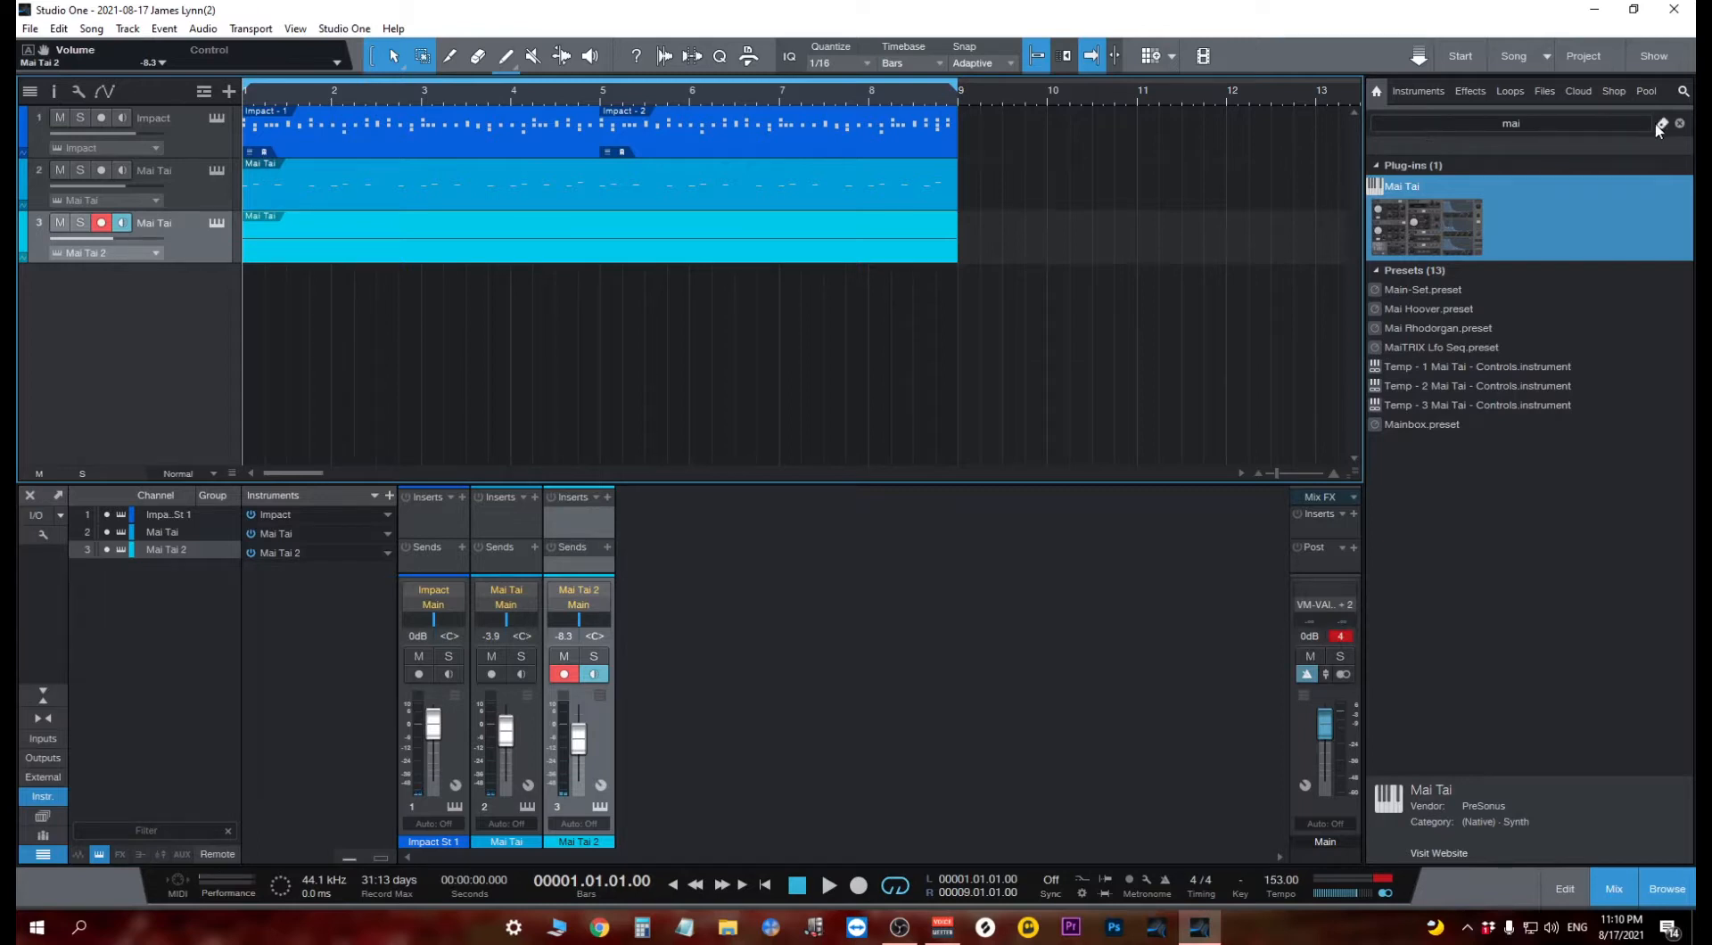
Search the browser for "samp" and add SampleOne on a new instrument track.
{"action": "left_click", "coordinate": [1679, 124]}
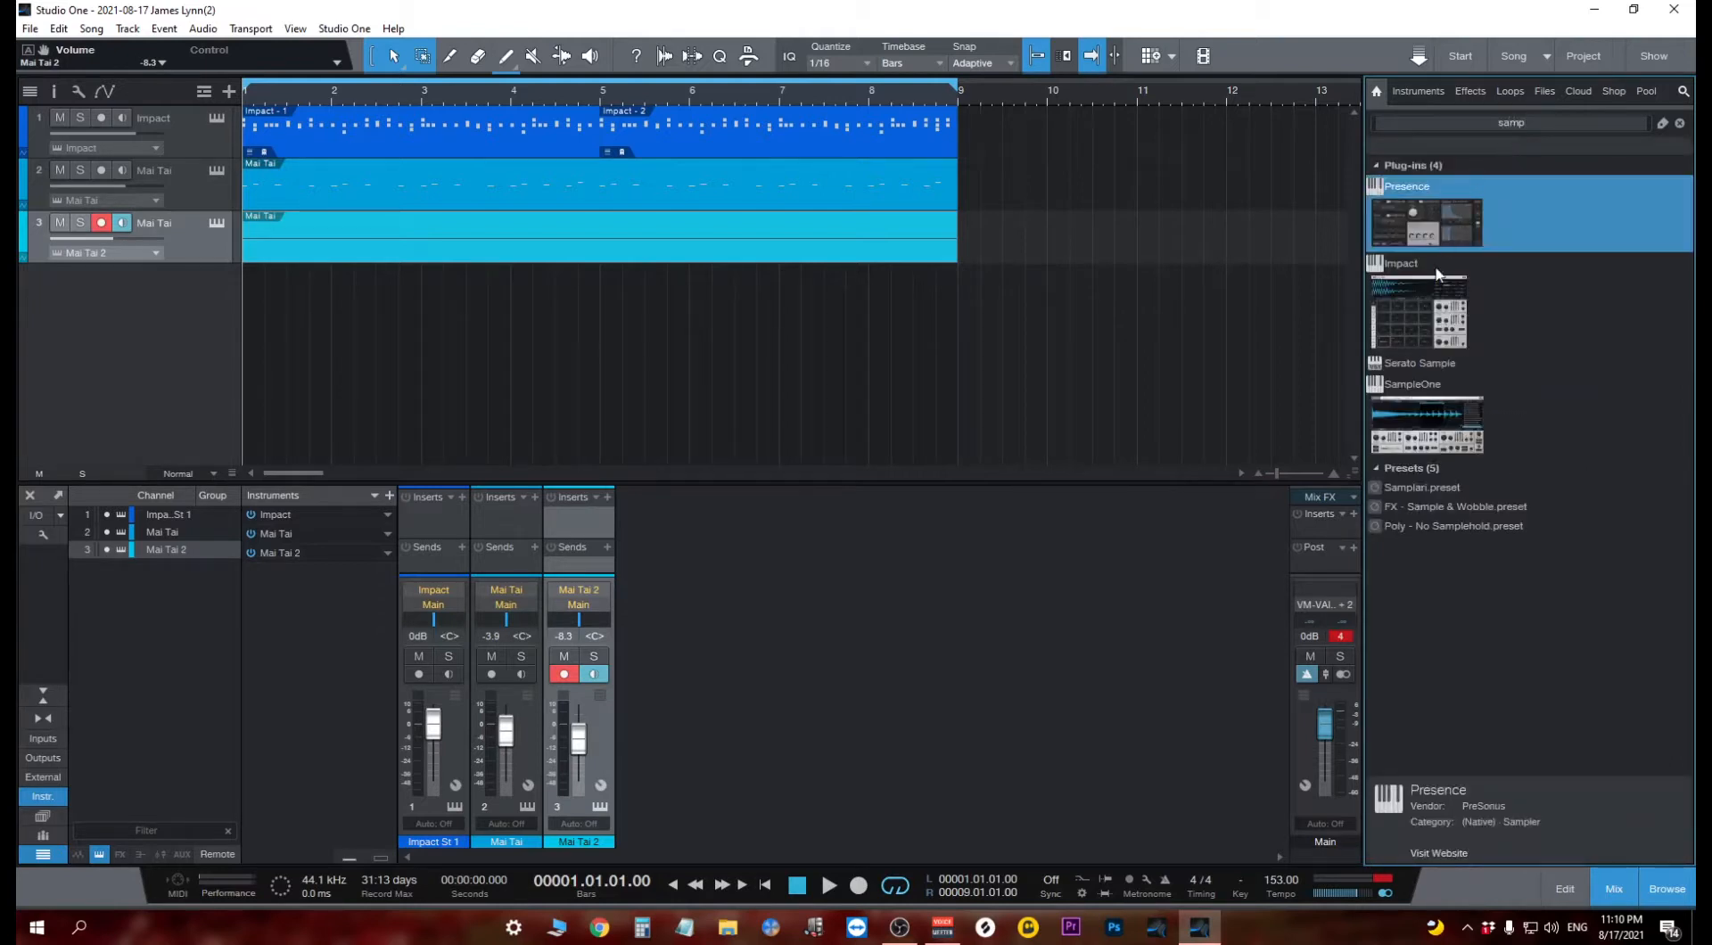
{"action": "left_click_drag", "start_coordinate": [1471, 428], "coordinate": [168, 326]}
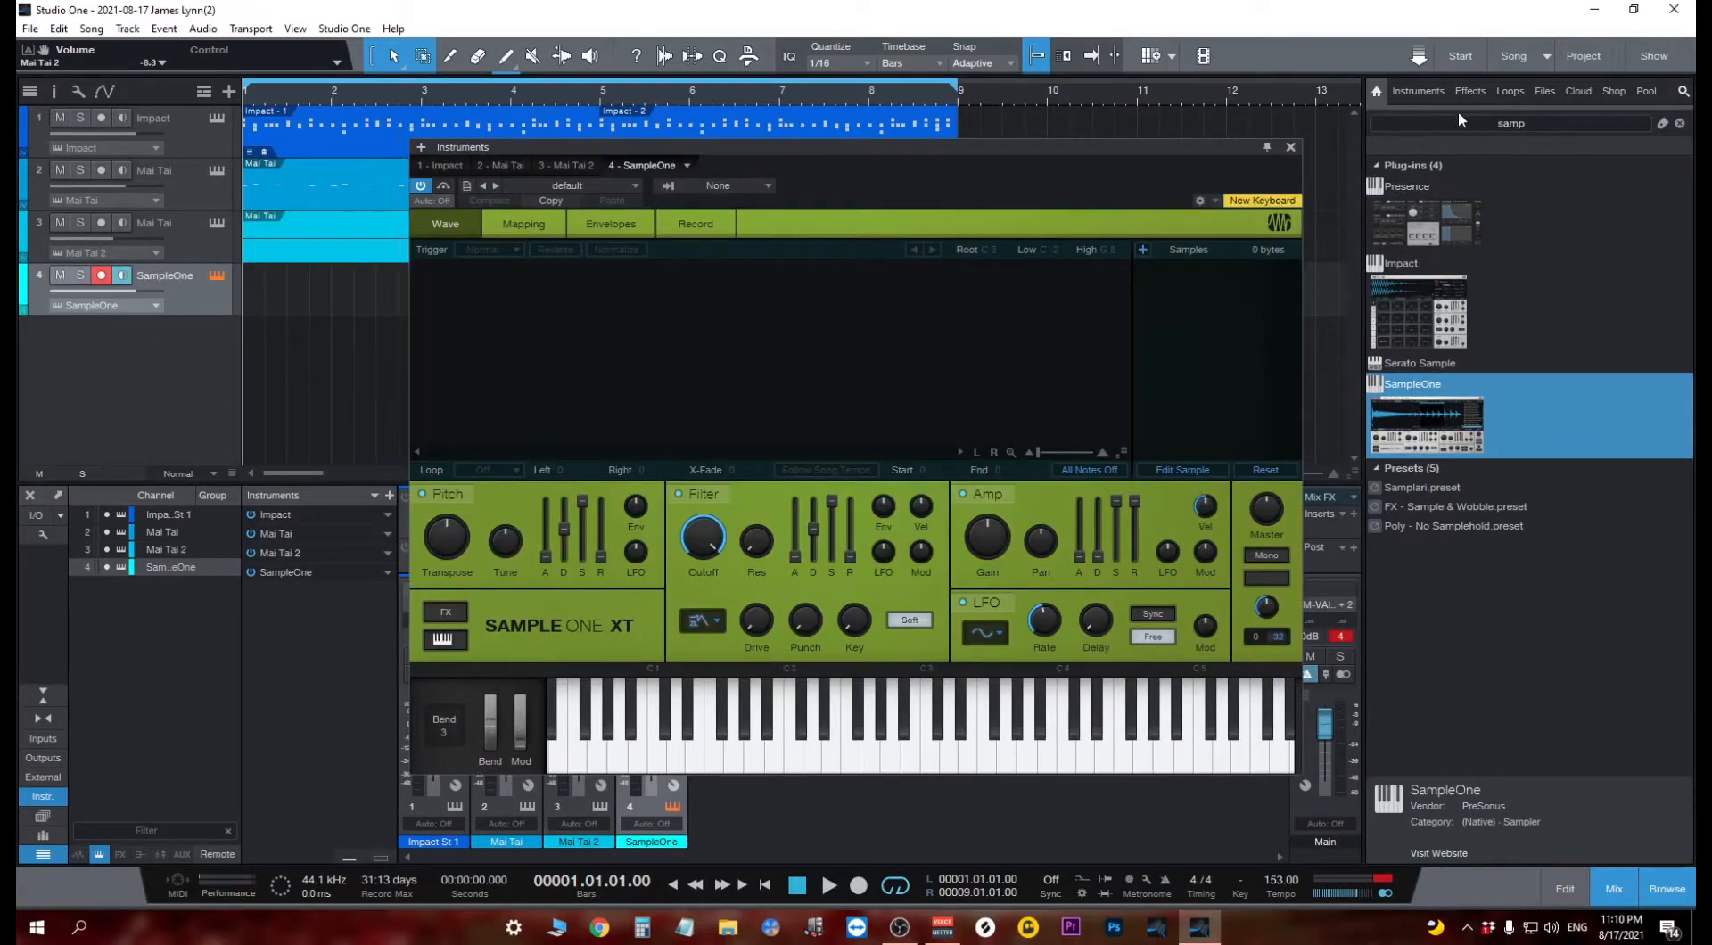
Load Cymatics - 808 Mob 808 1 - C.wav from the 808s one-shots folder into SampleOne and make the instrument monophonic.
{"action": "left_click", "coordinate": [1543, 93]}
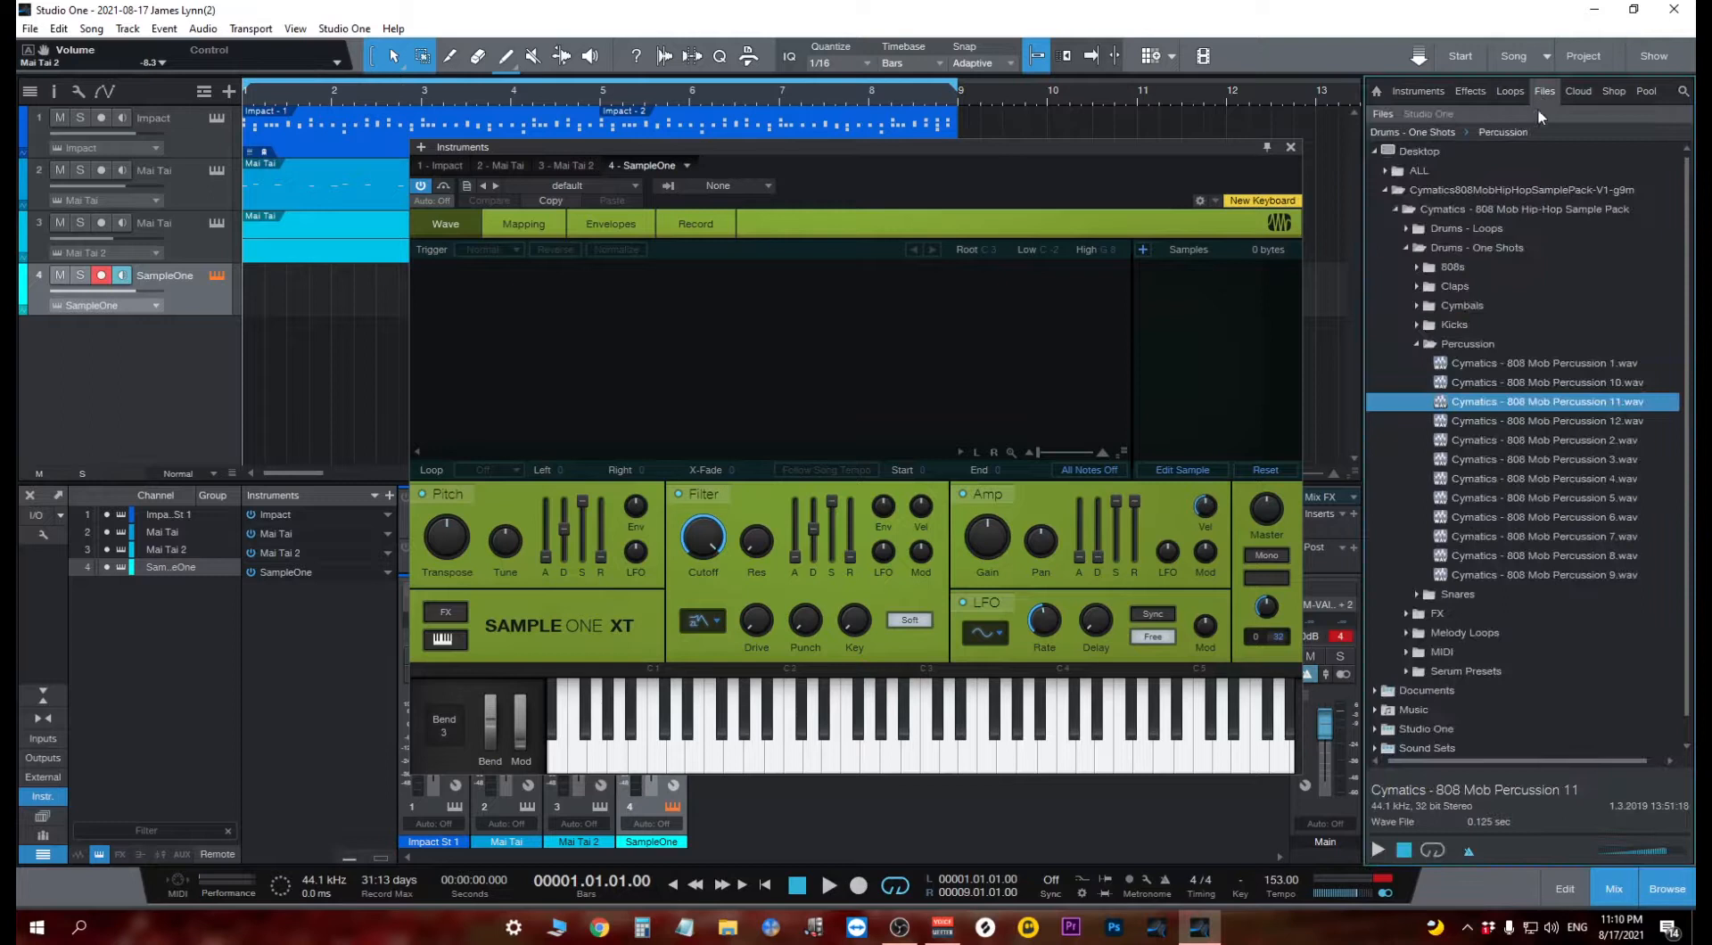
{"action": "left_click", "coordinate": [1416, 344]}
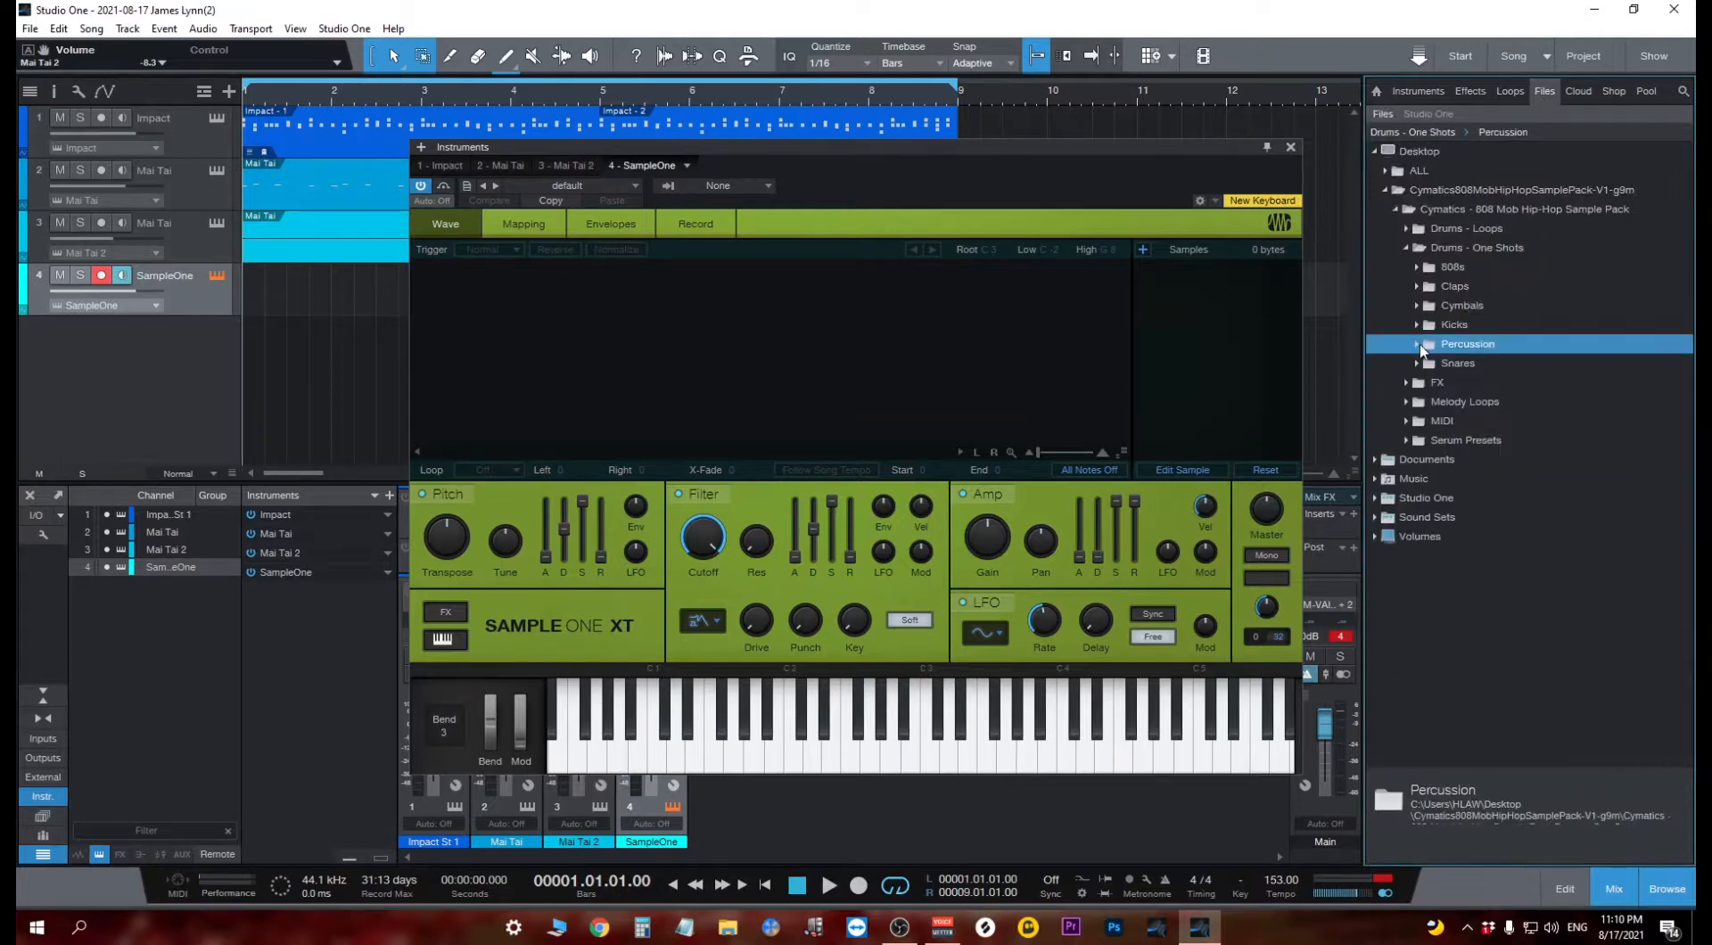
{"action": "double_click", "coordinate": [1450, 270]}
{"action": "left_click", "coordinate": [1490, 285]}
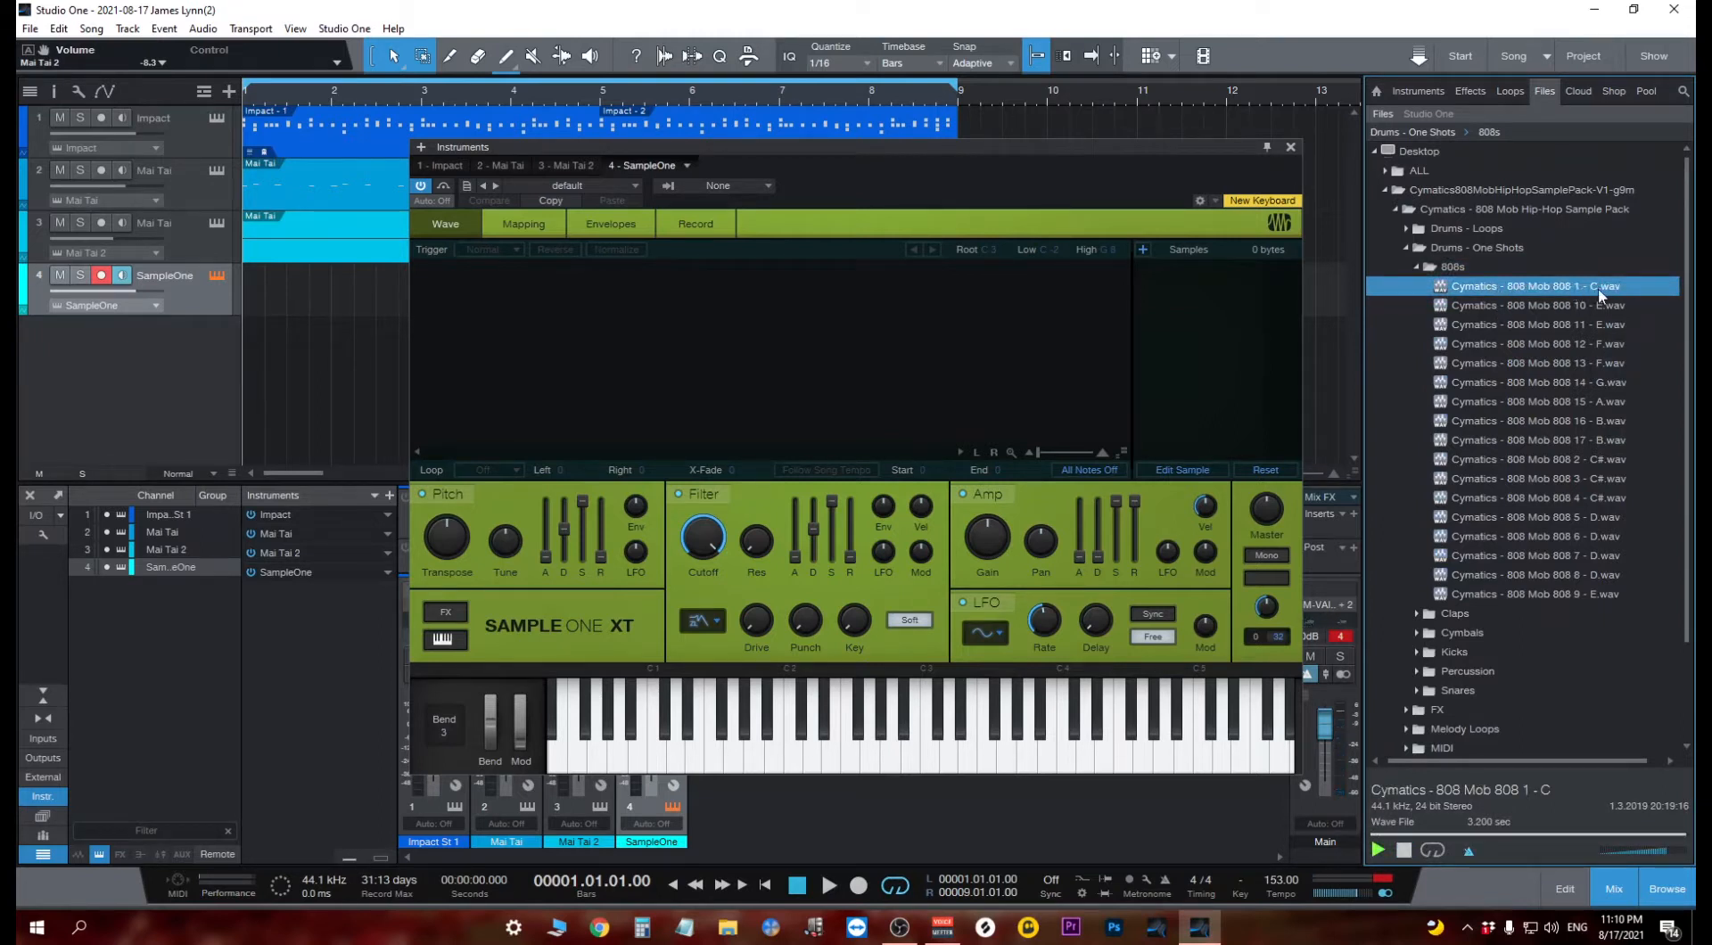
{"action": "left_click_drag", "start_coordinate": [1549, 293], "coordinate": [848, 366]}
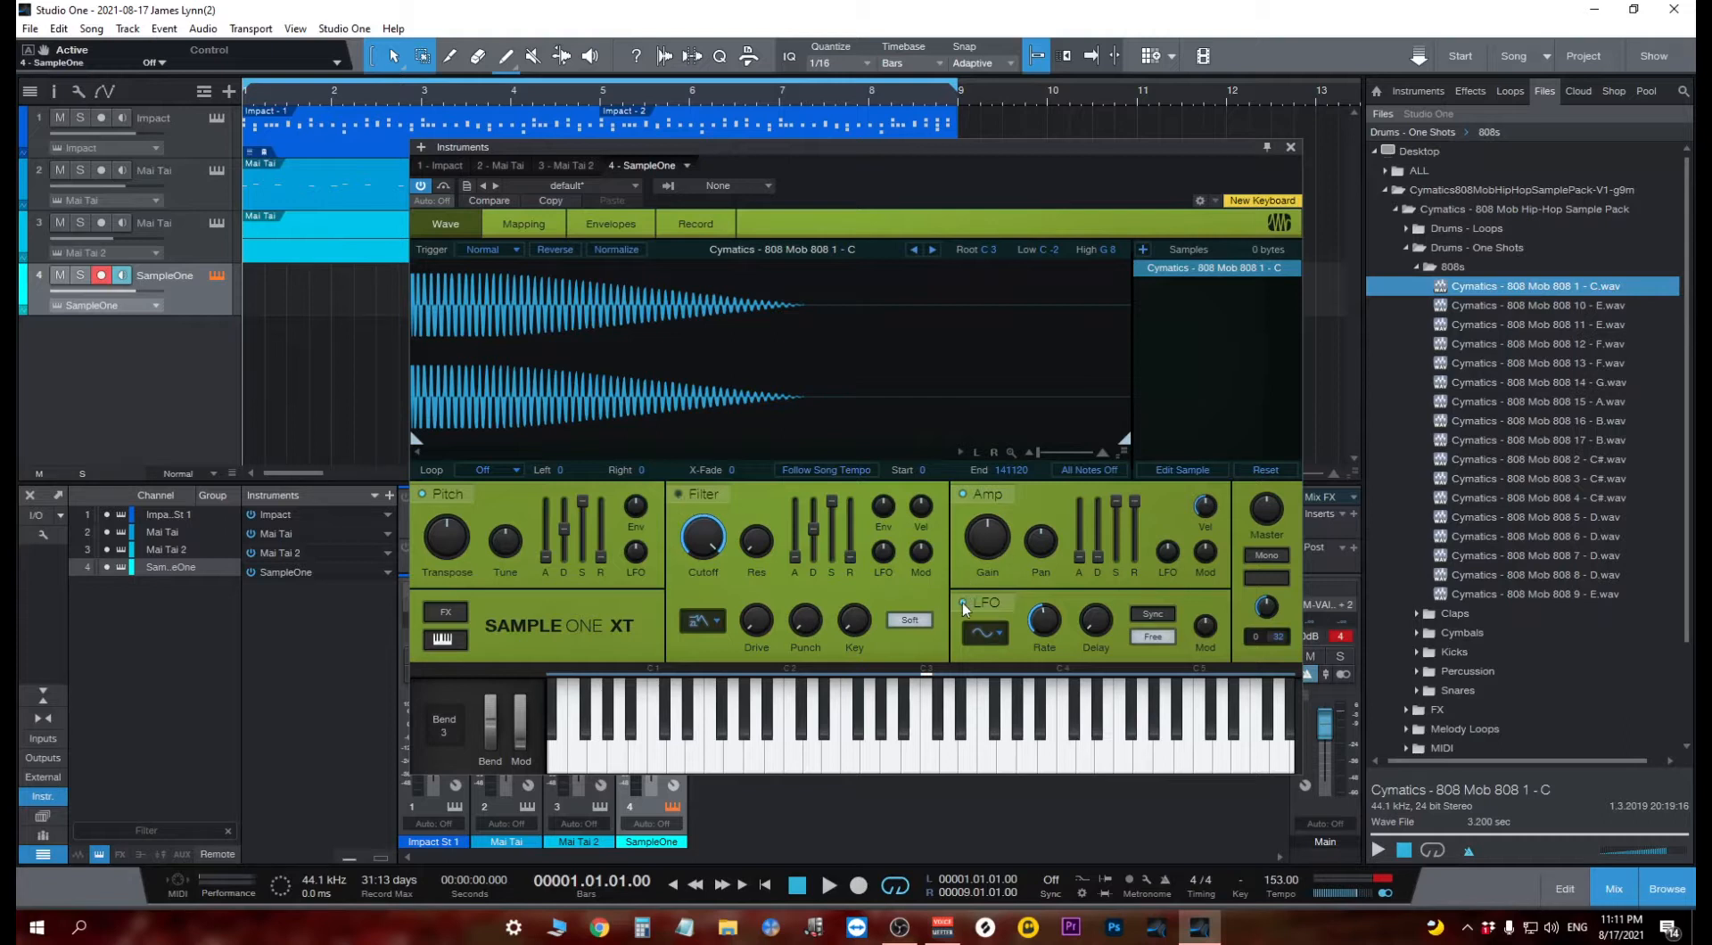
{"action": "left_click", "coordinate": [1266, 557]}
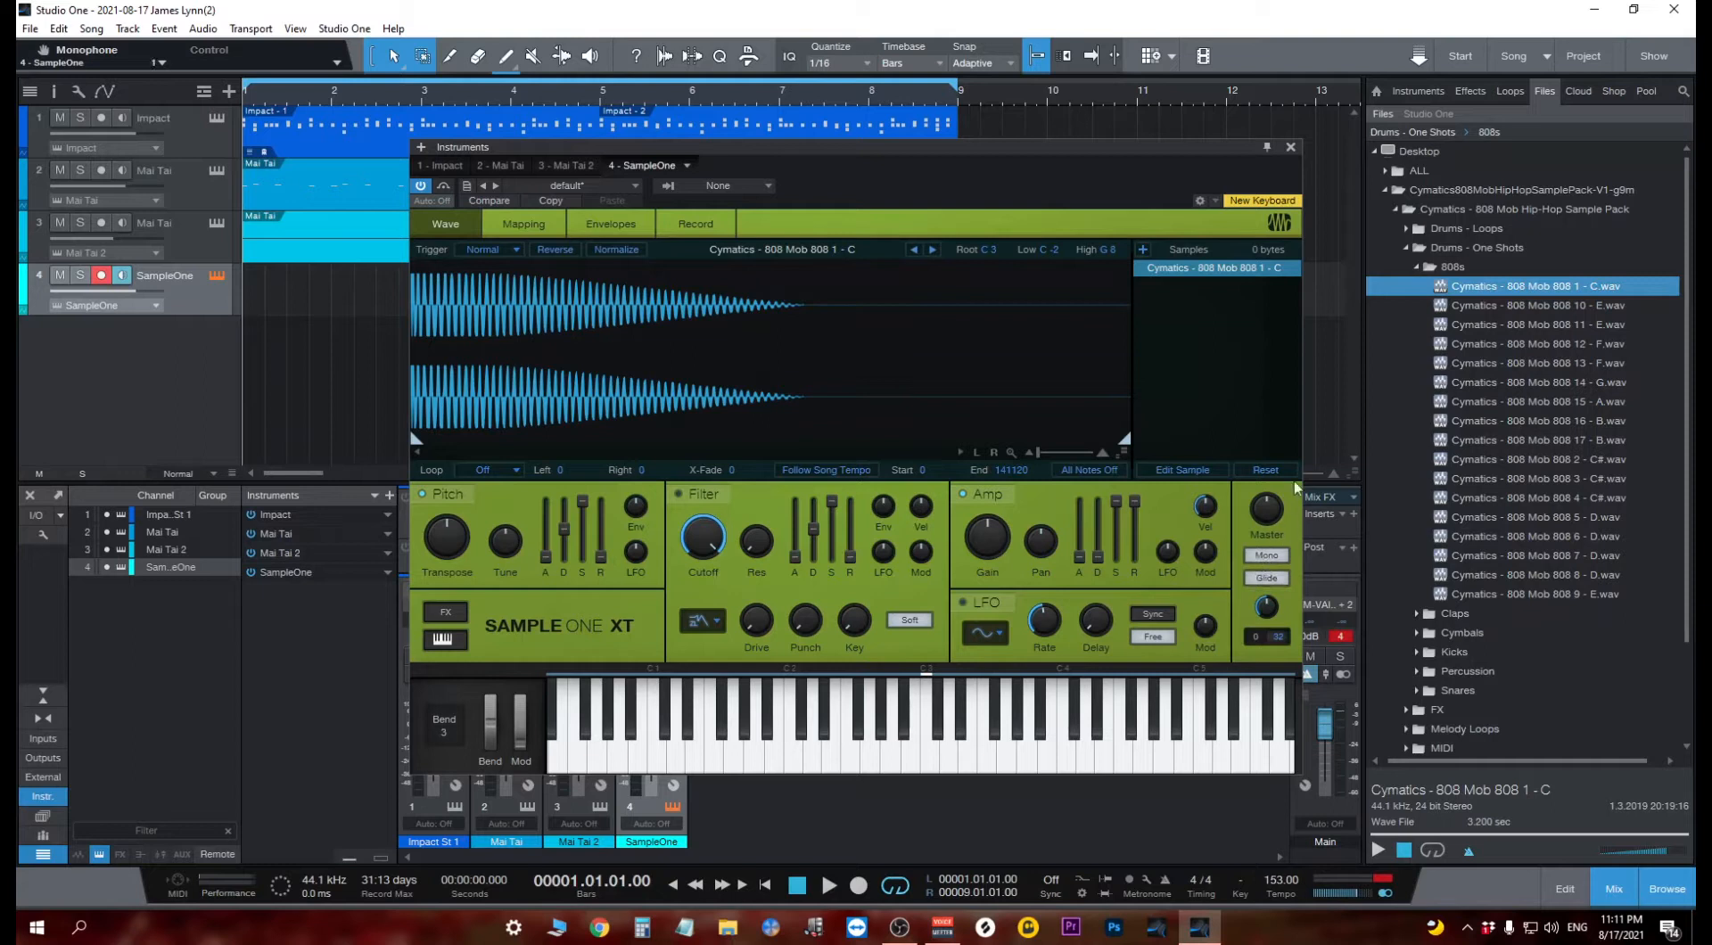
{"action": "left_click", "coordinate": [1291, 149]}
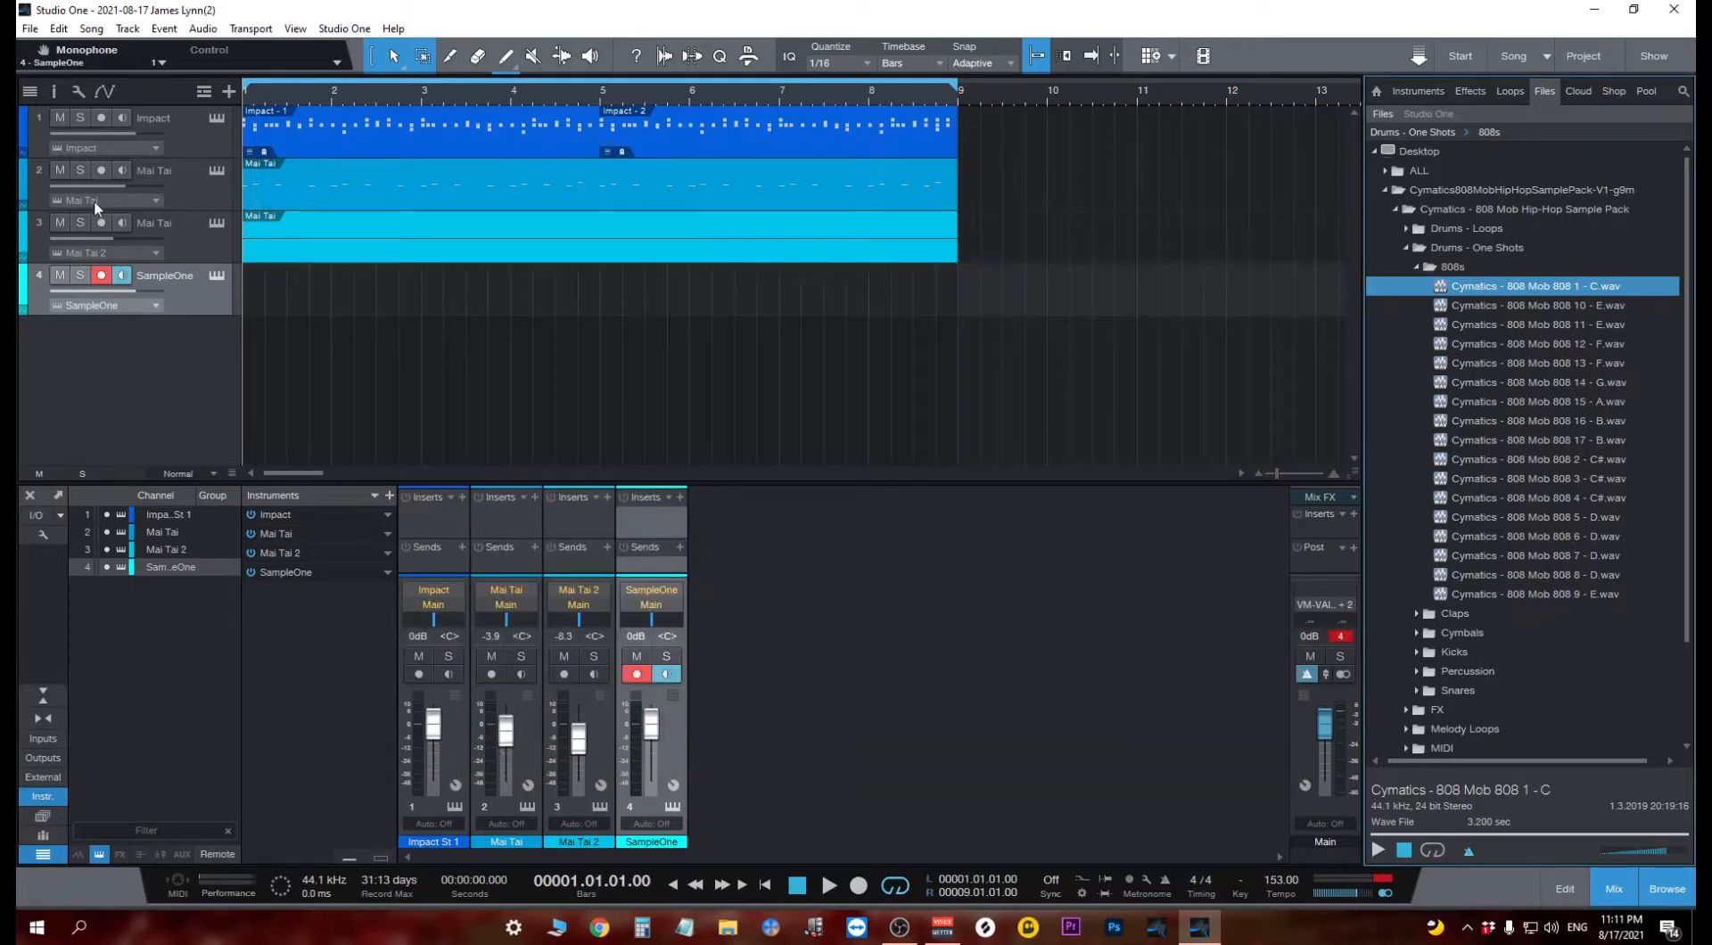
Mute both Mai Tai tracks and play the drums alone from the start.
{"action": "left_click", "coordinate": [59, 169]}
{"action": "left_click", "coordinate": [60, 225]}
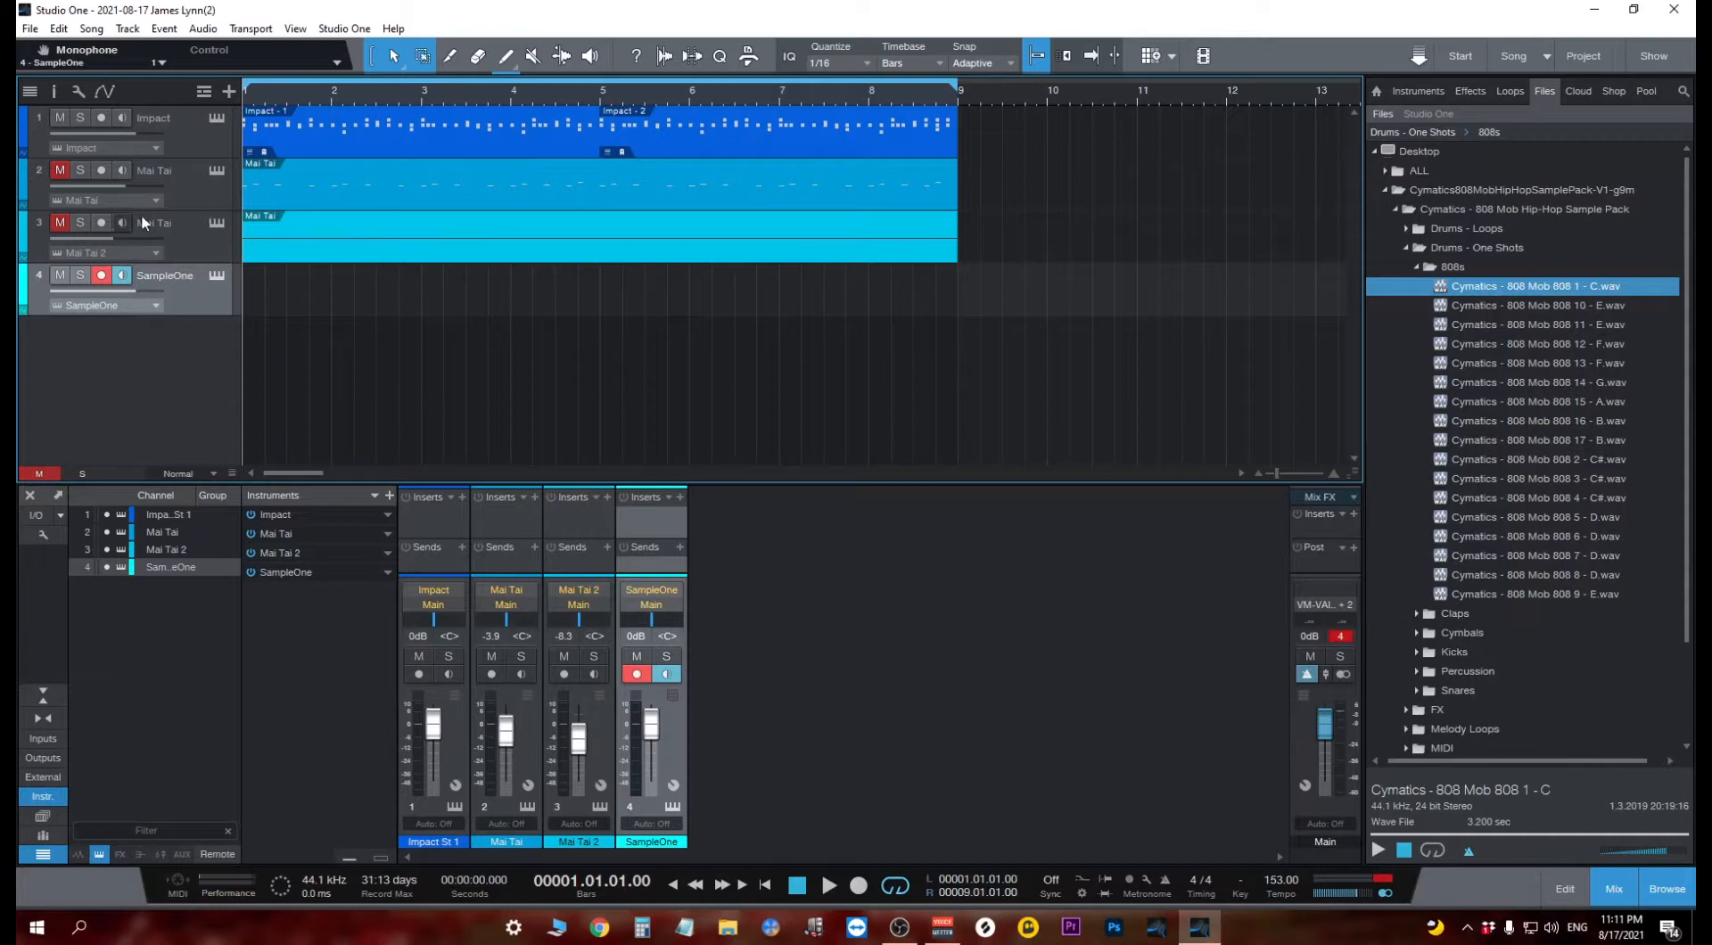
{"action": "key", "text": "f"}
{"action": "key", "text": "space"}
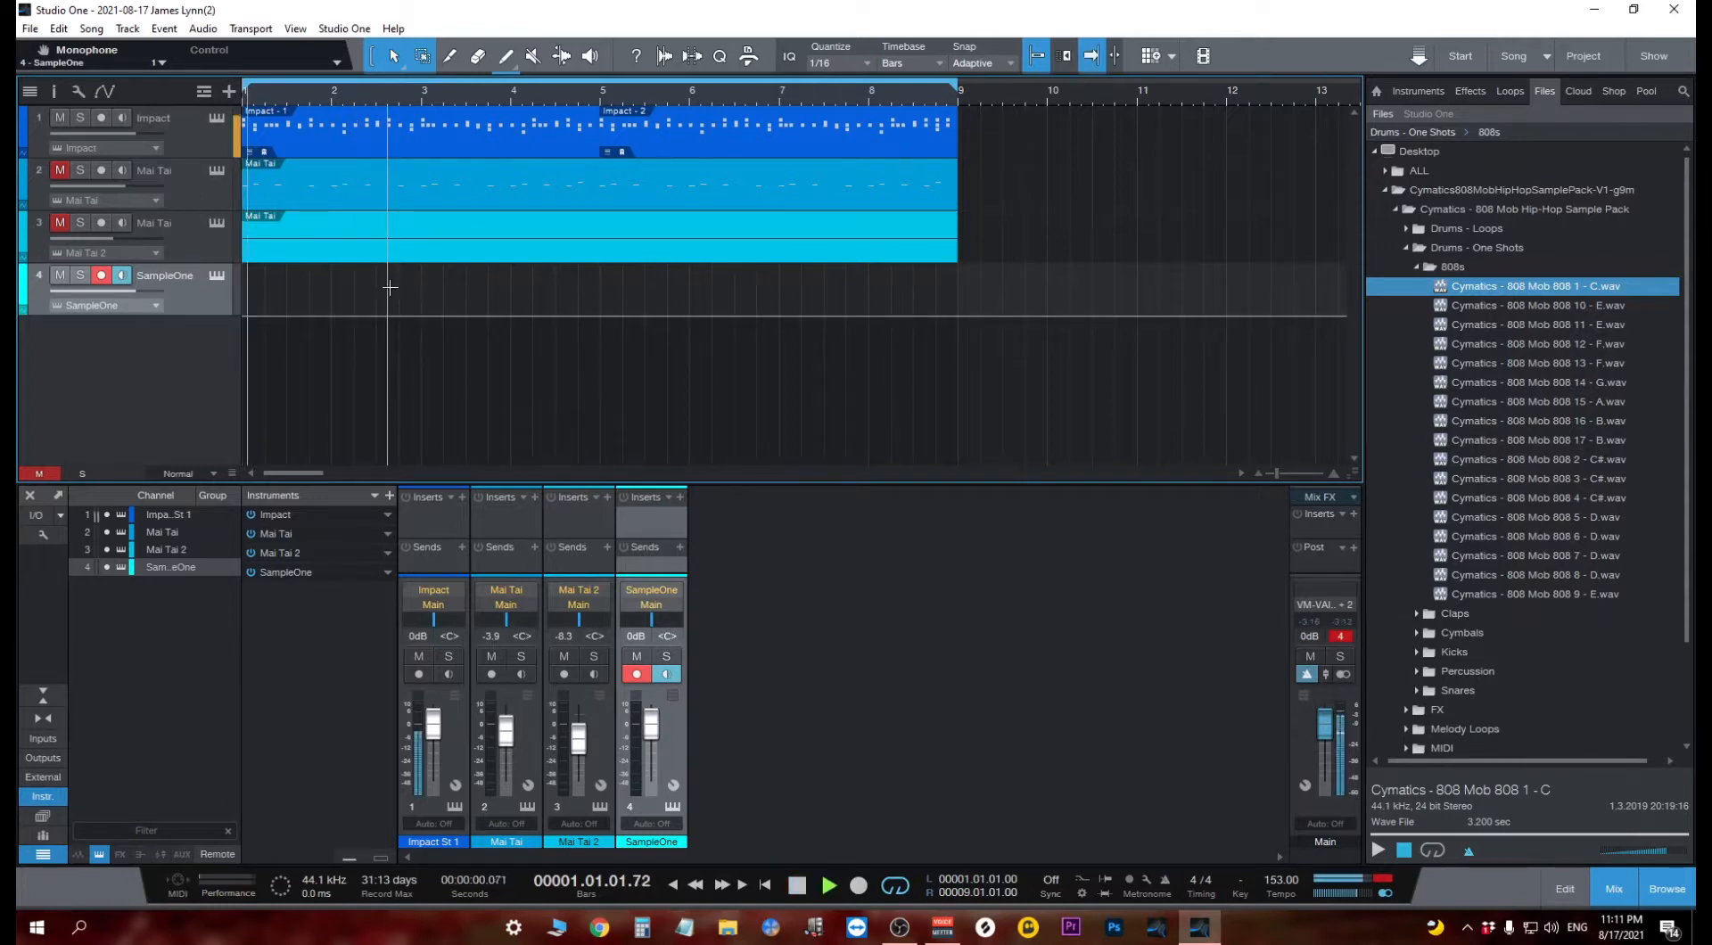
{"action": "key", "text": "space"}
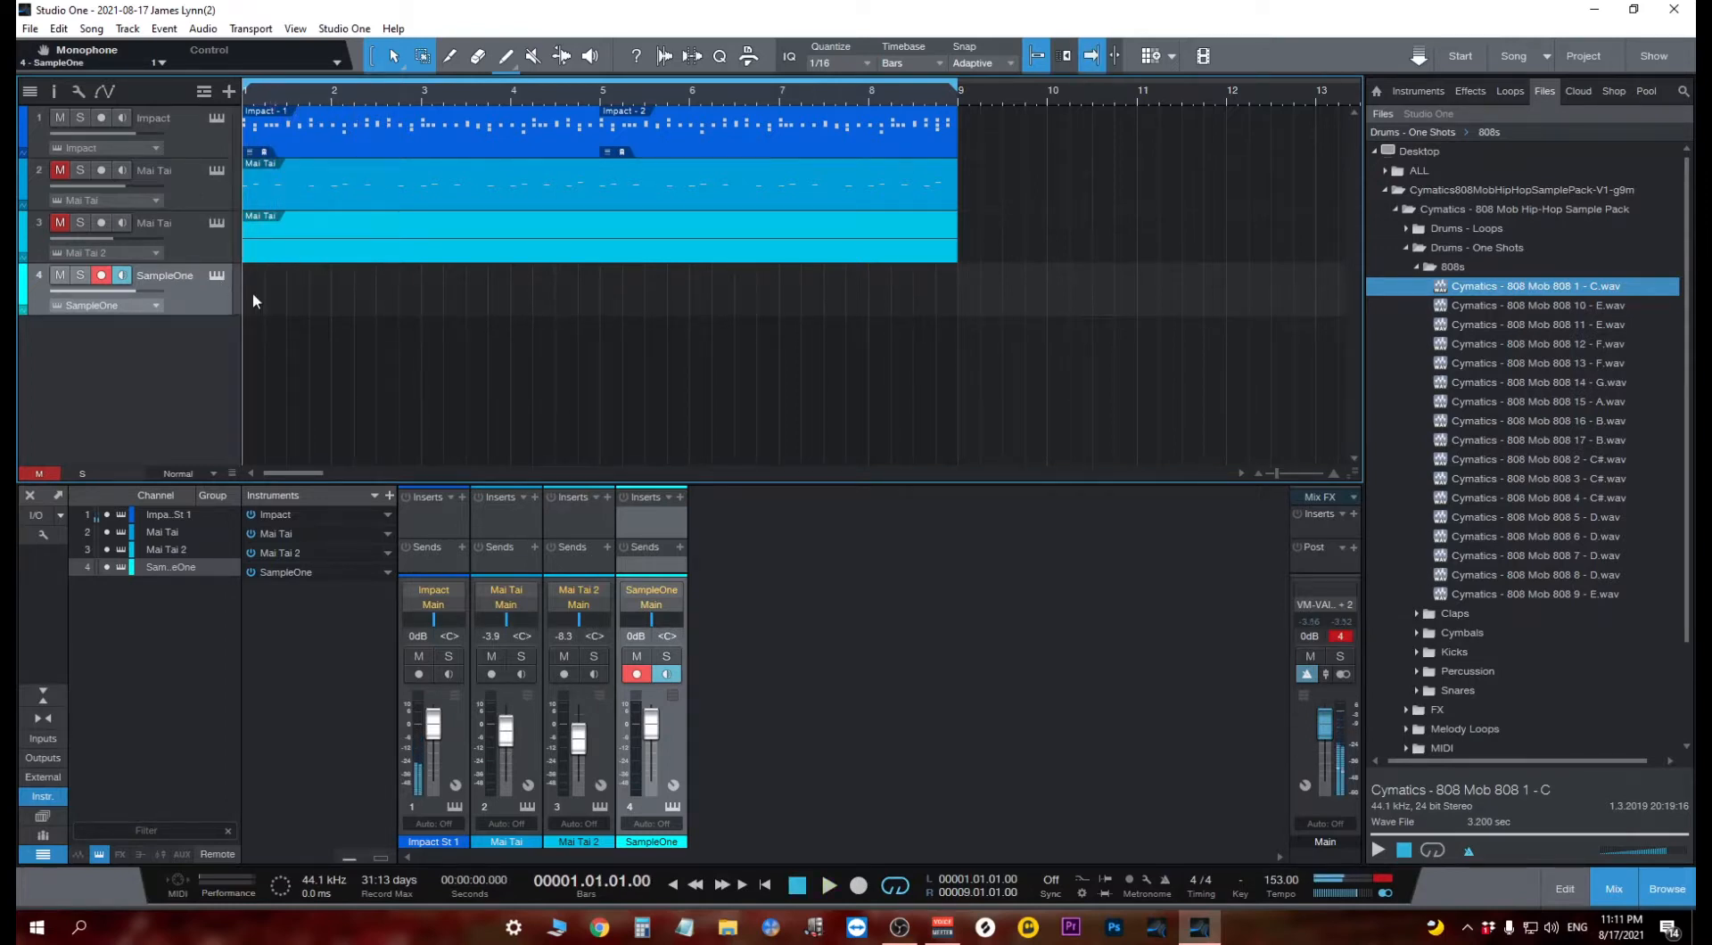
Create an eight-bar part on the SampleOne track and add a sixteenth-length D#3 note at bar 1.
{"action": "double_click", "coordinate": [254, 297]}
{"action": "double_click", "coordinate": [253, 295]}
{"action": "left_click", "coordinate": [244, 663]}
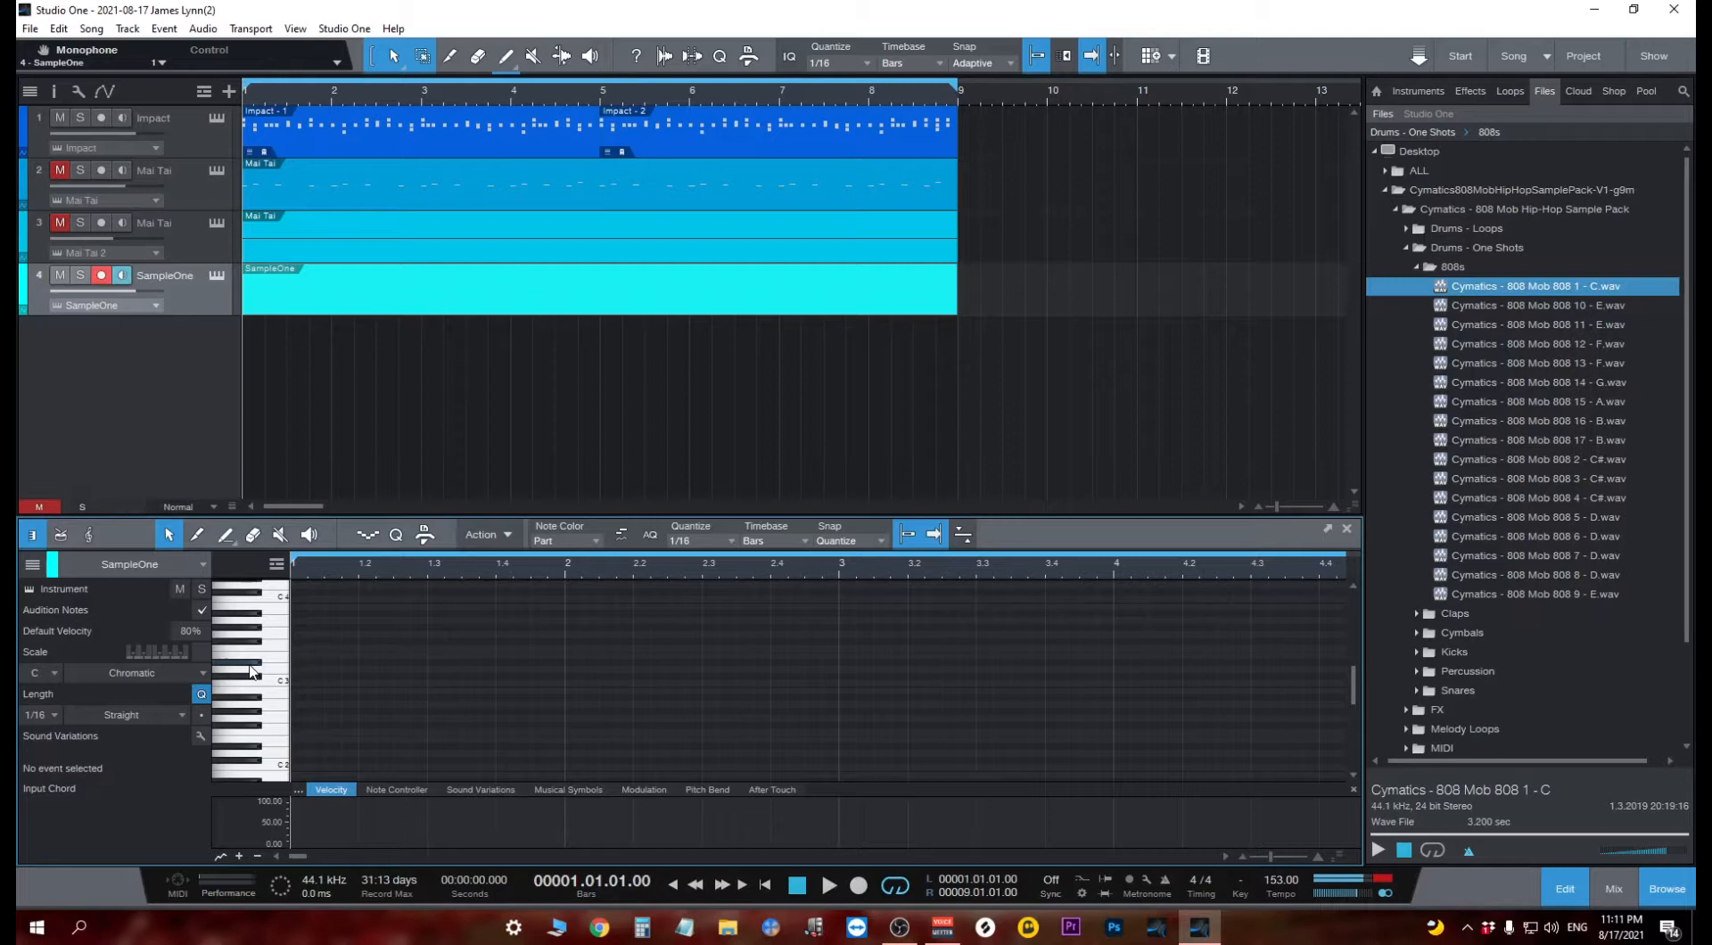
{"action": "left_click", "coordinate": [298, 662]}
Listen to the 808 against the opening kick and add a D#3 note at bar 1 beat 4.
{"action": "key", "text": "space"}
{"action": "key", "text": "space"}
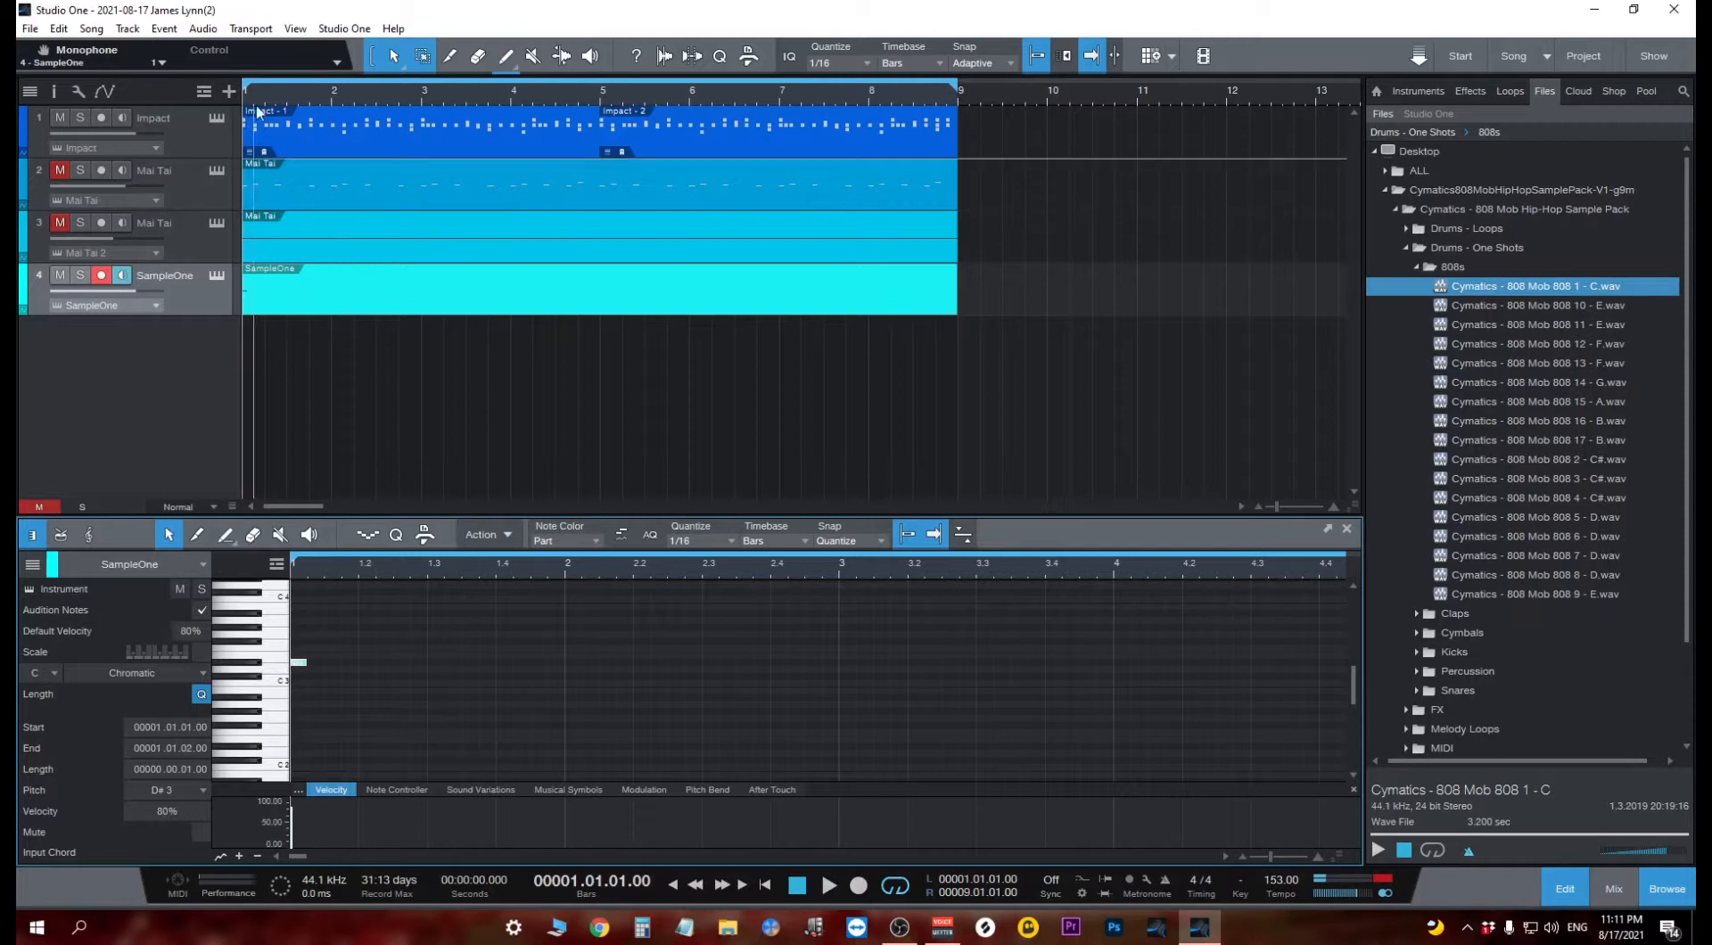
{"action": "key", "text": "space"}
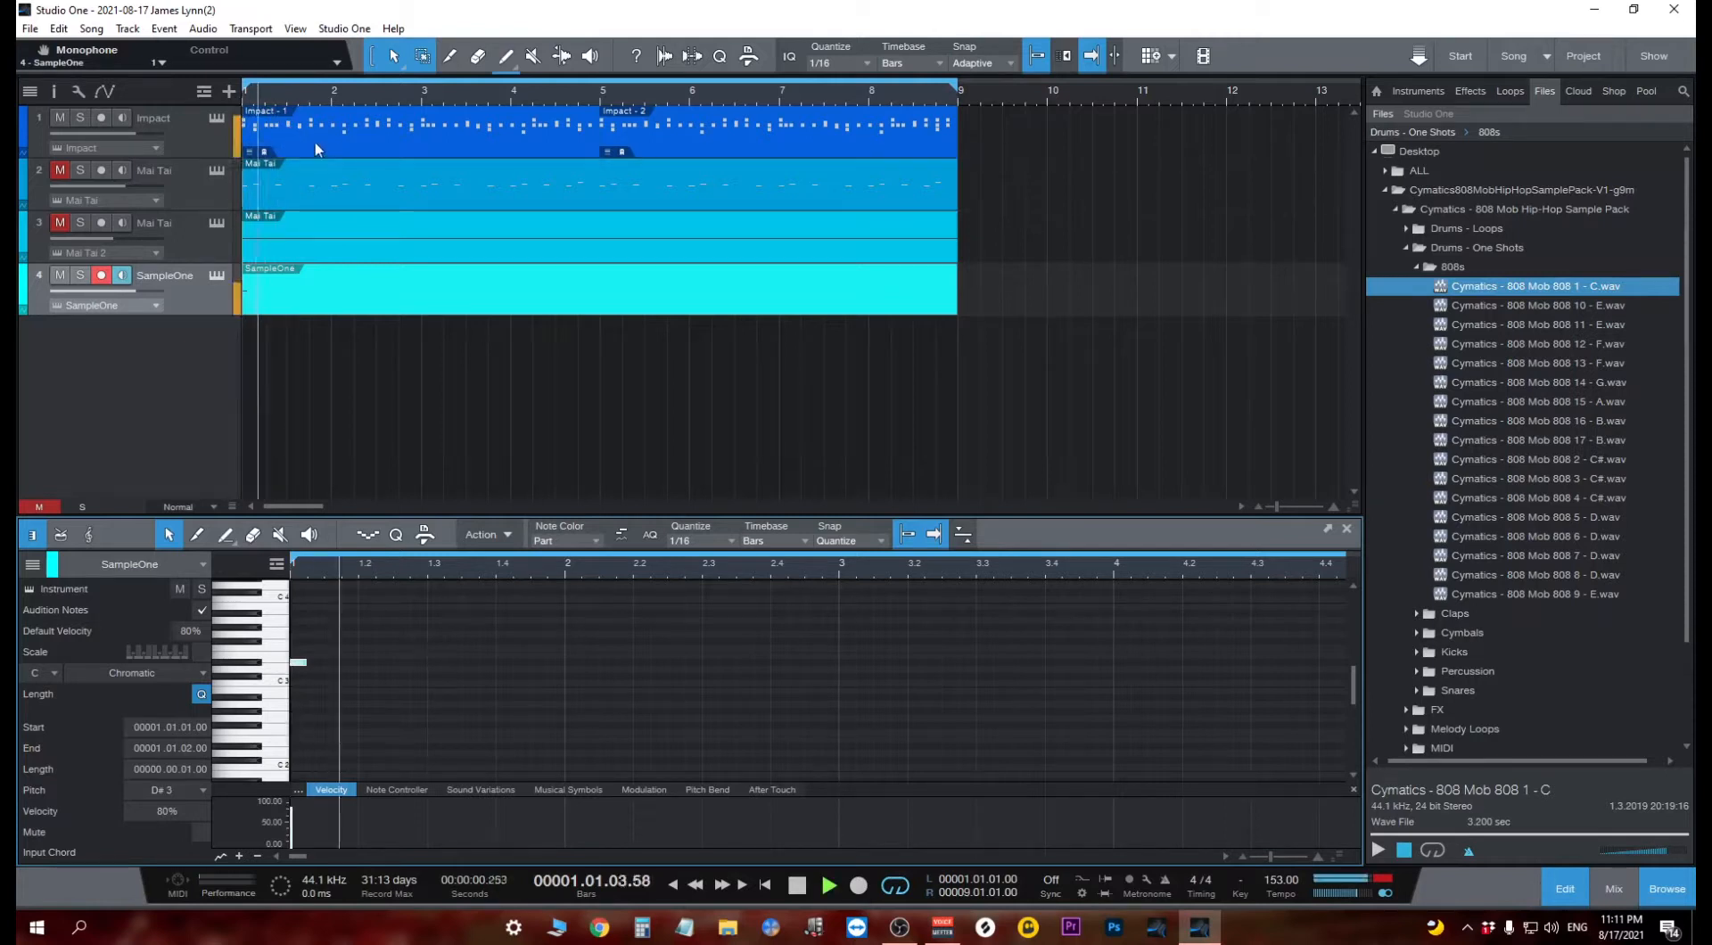
{"action": "key", "text": "space"}
{"action": "key", "text": "space"}
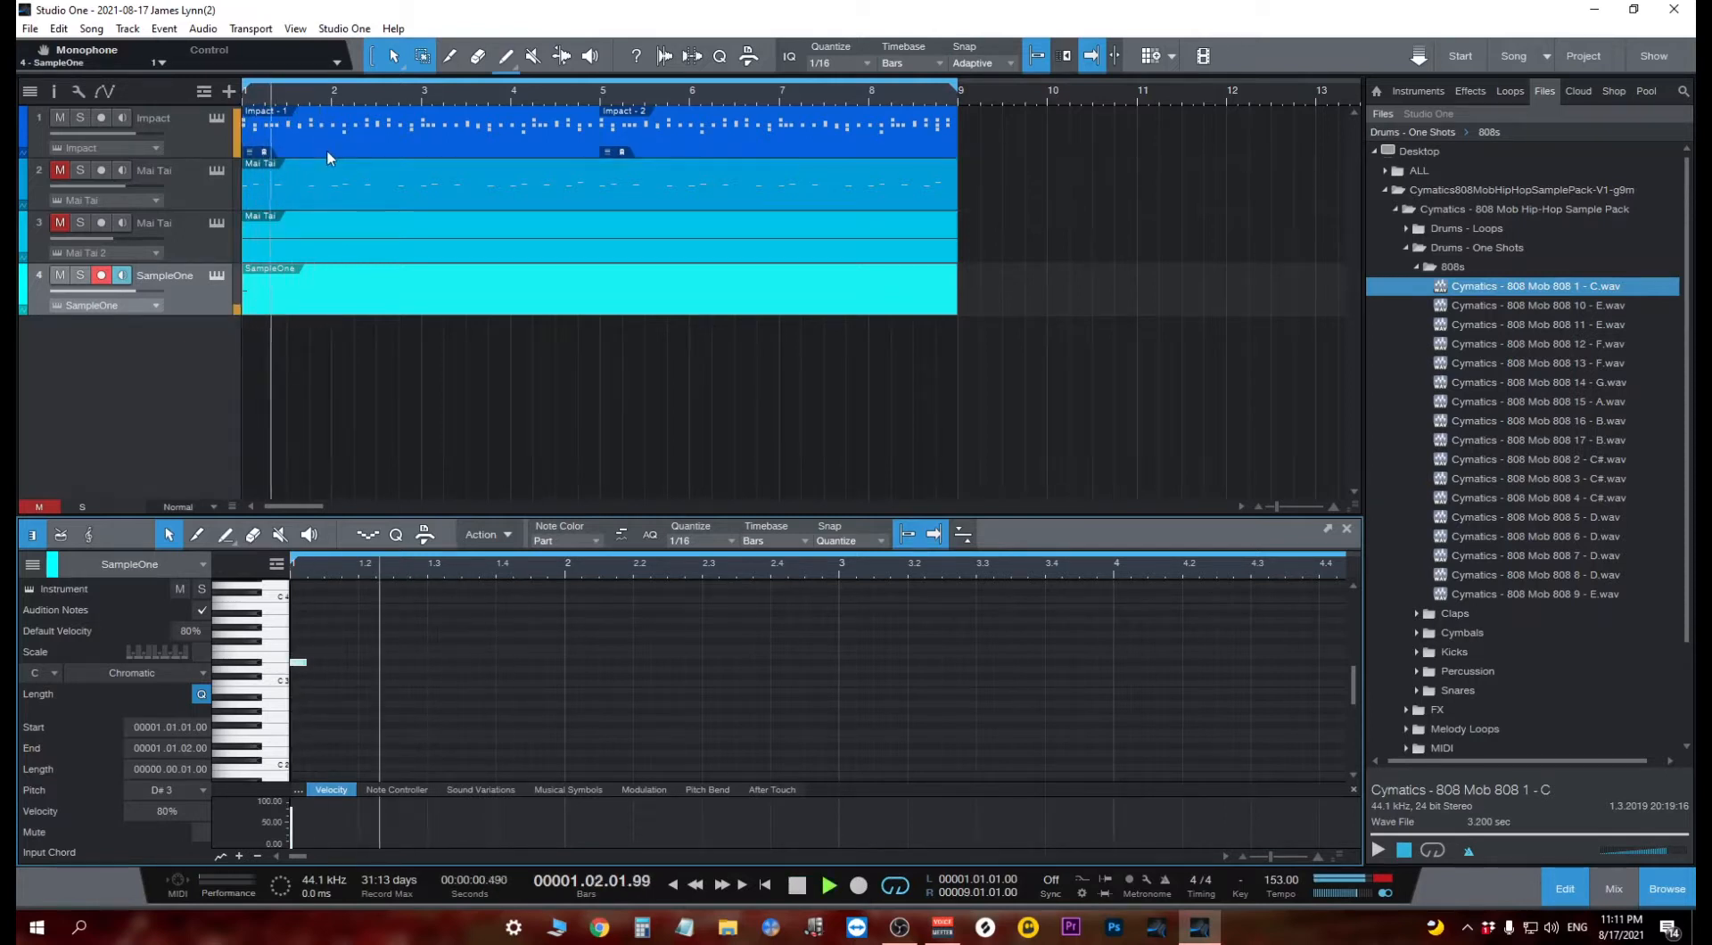
{"action": "key", "text": "space"}
{"action": "key", "text": "space"}
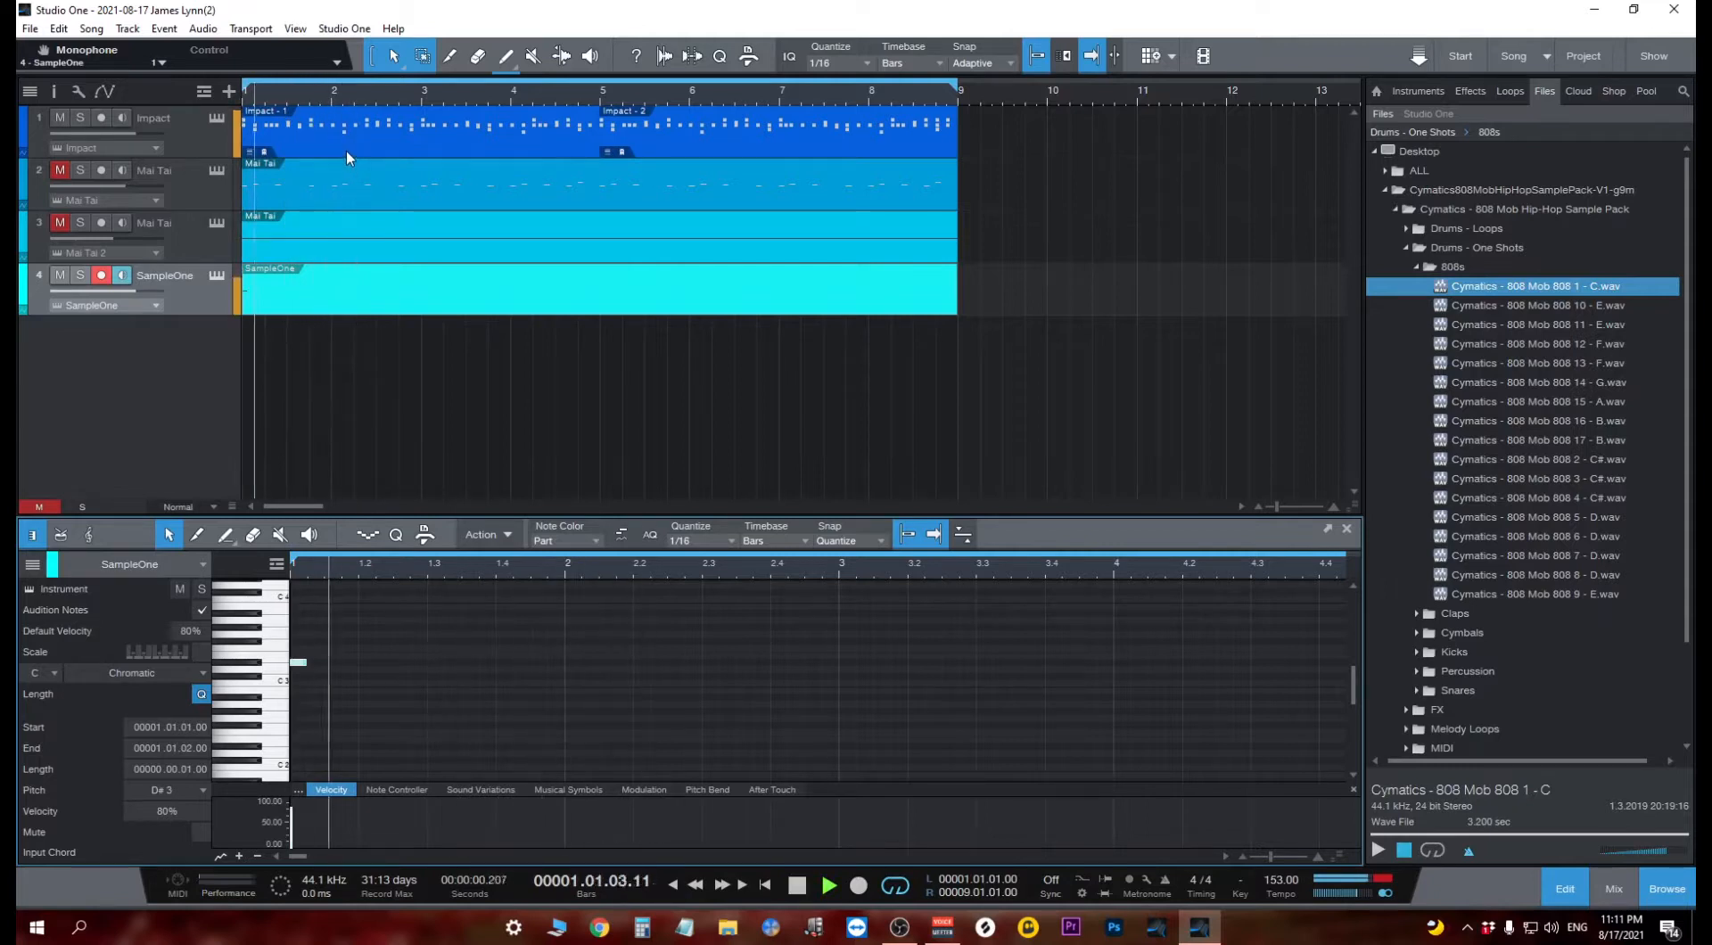
{"action": "key", "text": "space"}
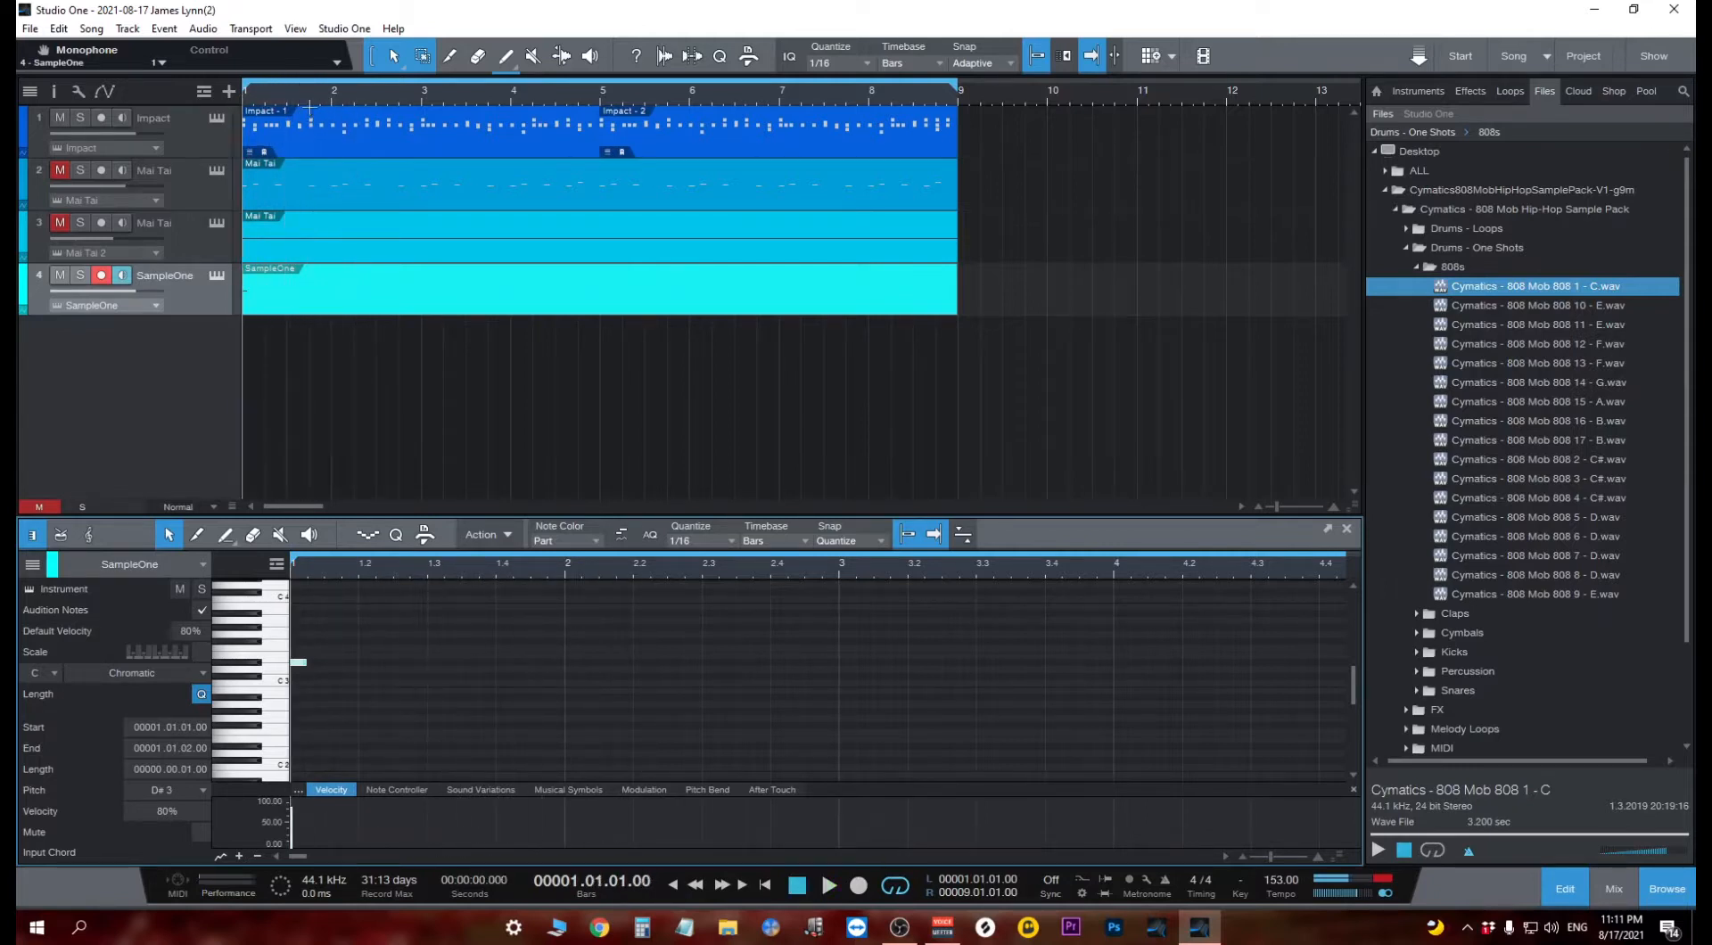
{"action": "left_click", "coordinate": [308, 100]}
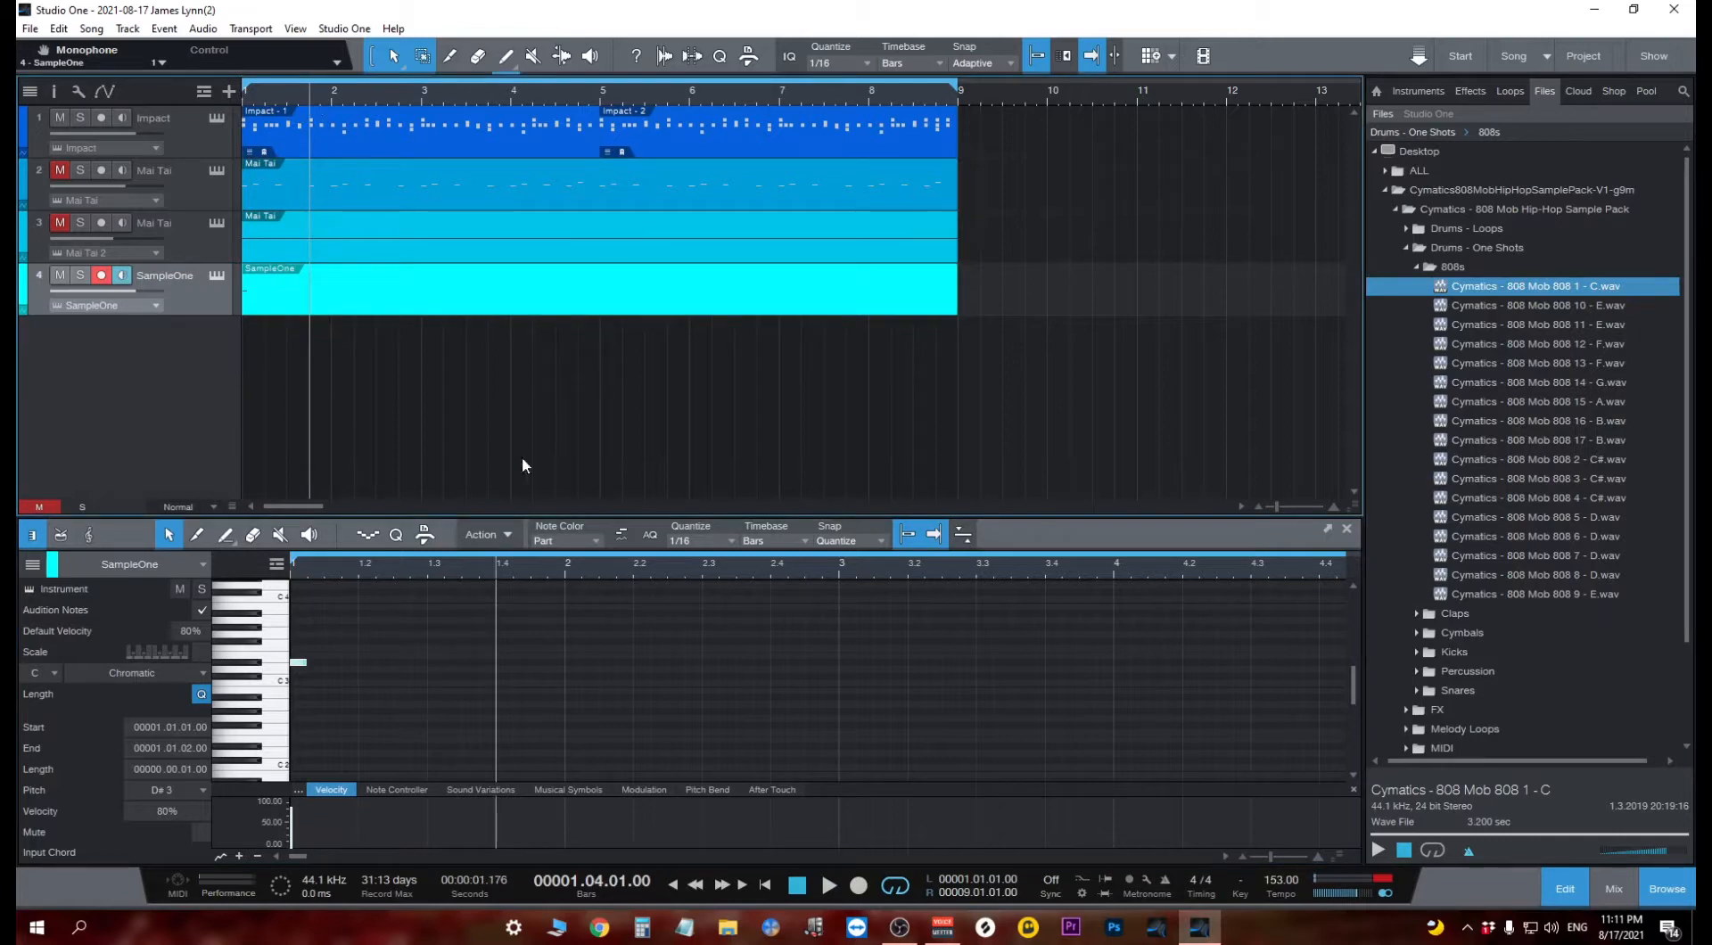
{"action": "left_click", "coordinate": [500, 664]}
Play back the 808 with the drums and add a D#3 note on the third sixteenth of bar 2 beat 2.
{"action": "key", "text": "space"}
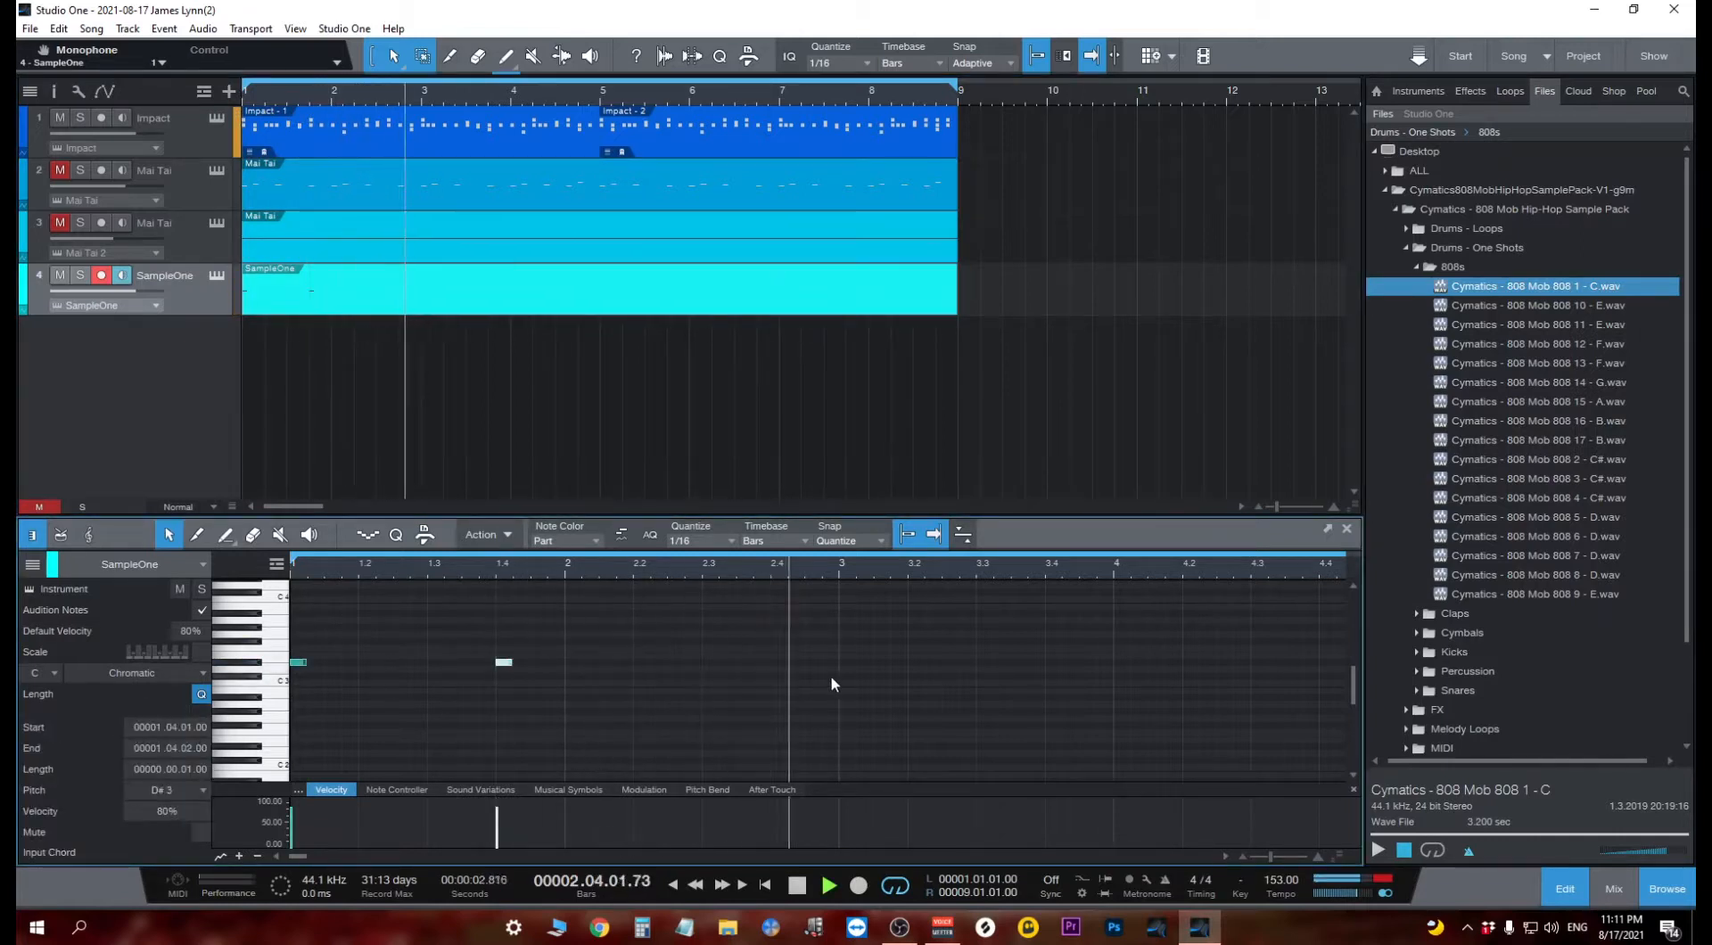
{"action": "key", "text": "space"}
{"action": "key", "text": "space"}
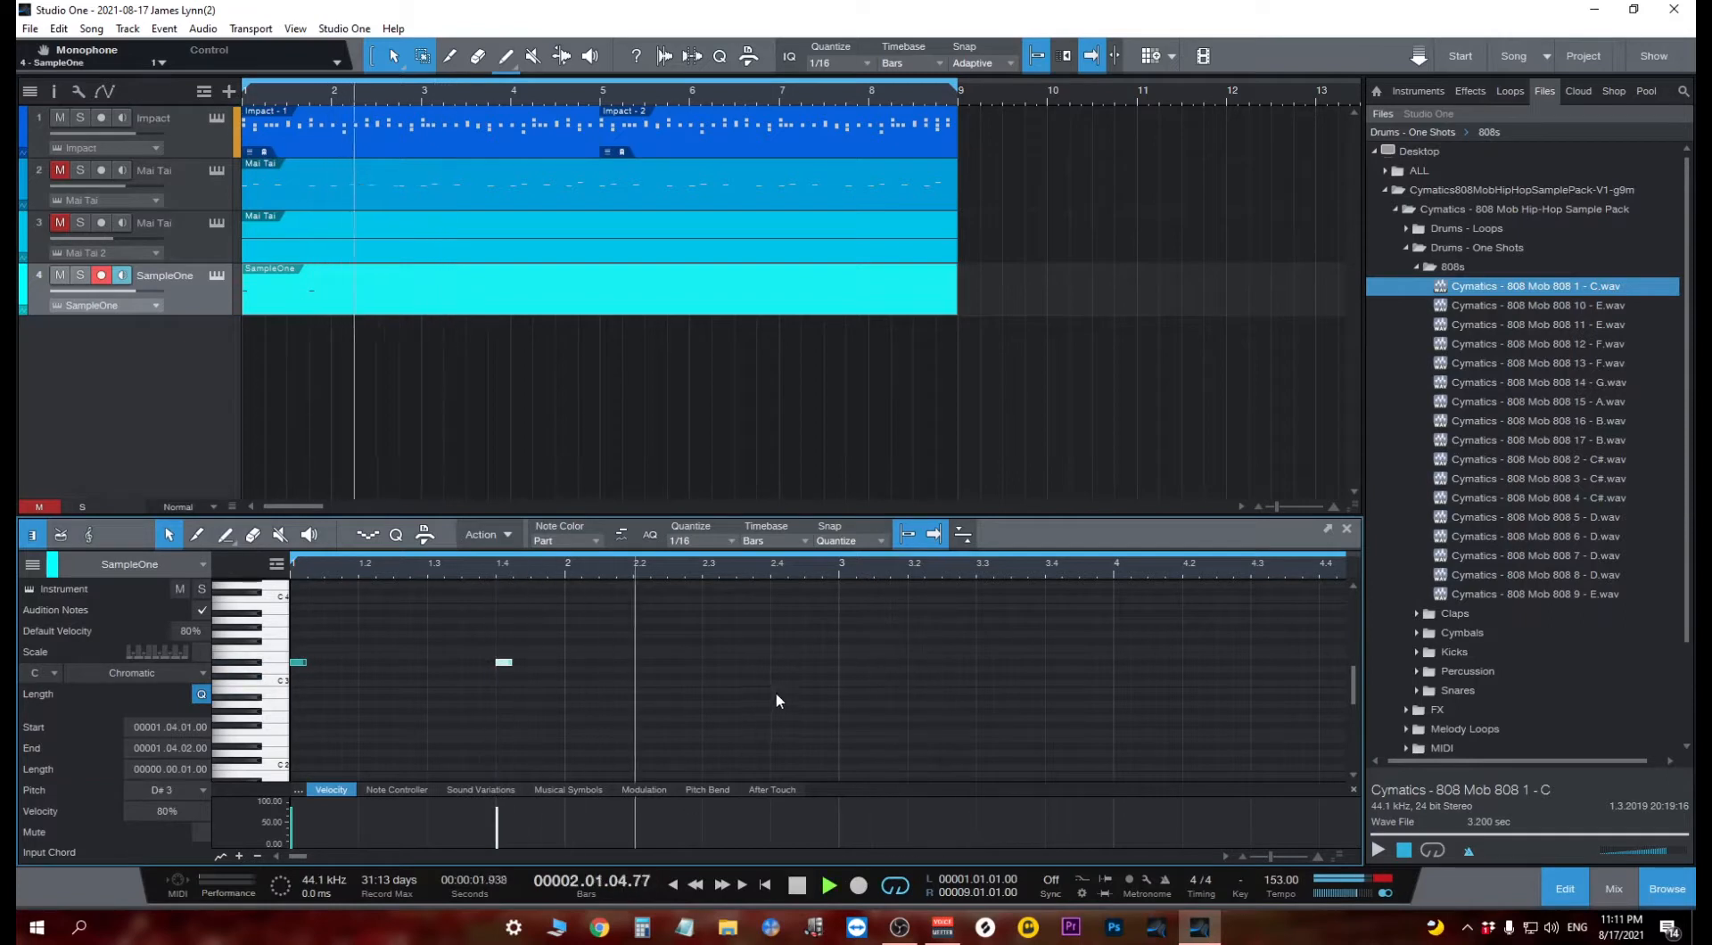
{"action": "key", "text": "space"}
{"action": "left_click", "coordinate": [678, 885]}
{"action": "key", "text": "space"}
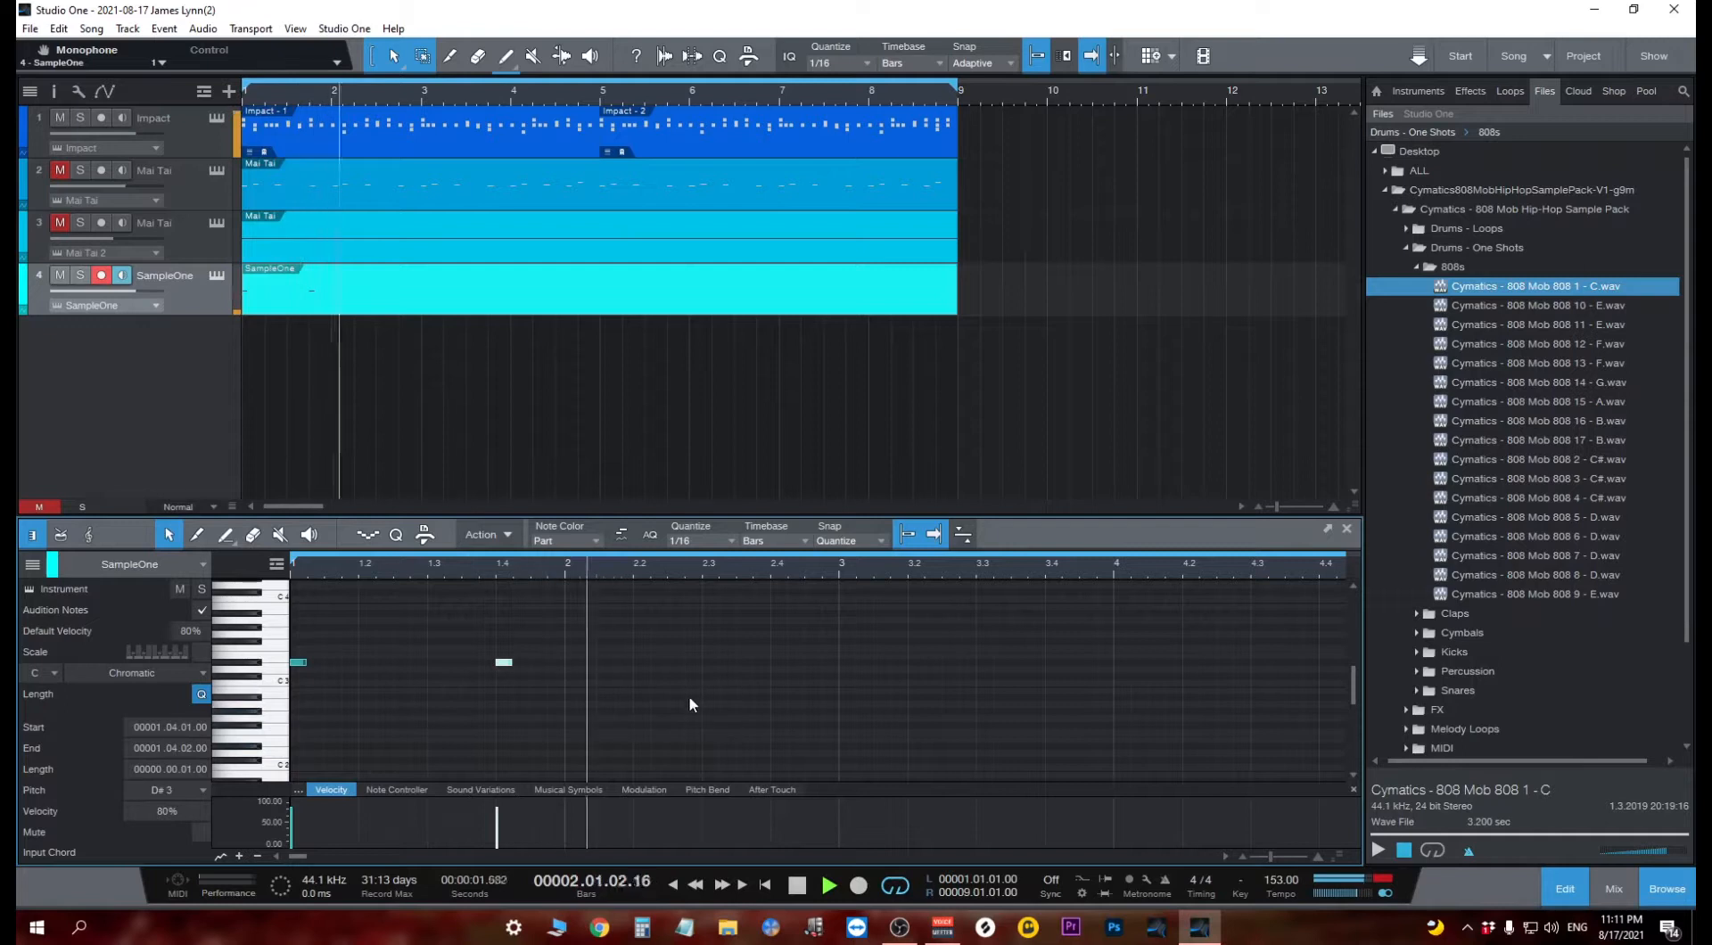
{"action": "key", "text": "space"}
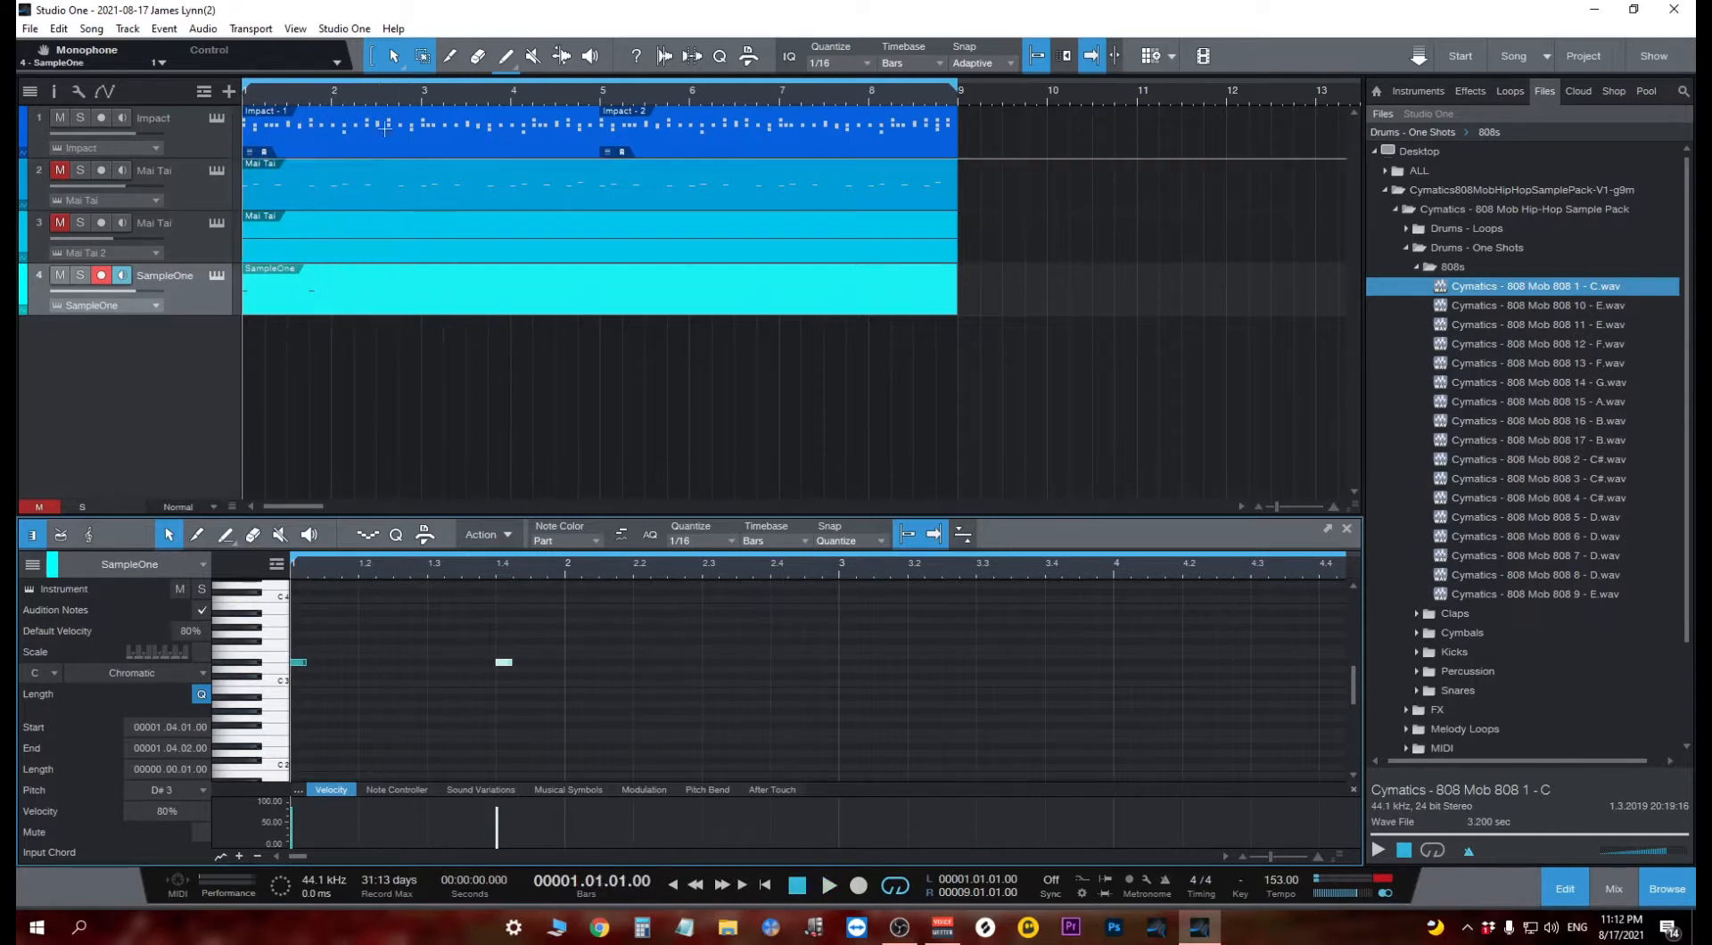
{"action": "left_click", "coordinate": [365, 100]}
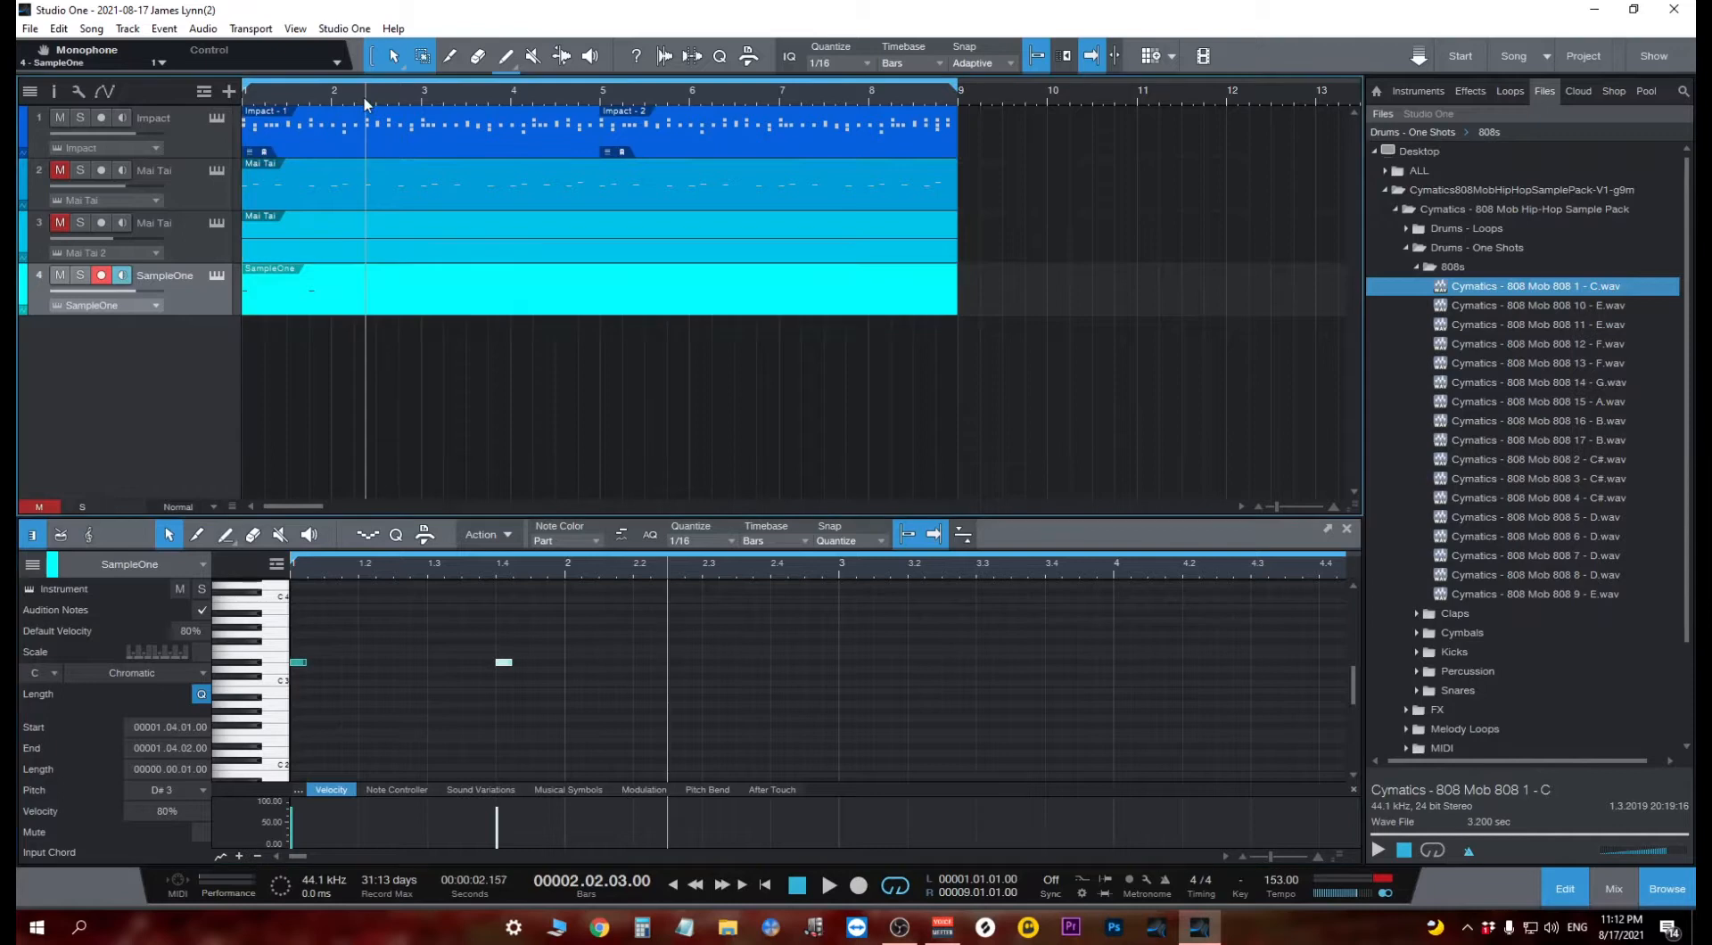
{"action": "left_click", "coordinate": [674, 661]}
Extend the 808 pattern with D#3 notes late in bar 2, at the start of bar 3 and at bar 8 beat 2.
{"action": "key", "text": "space"}
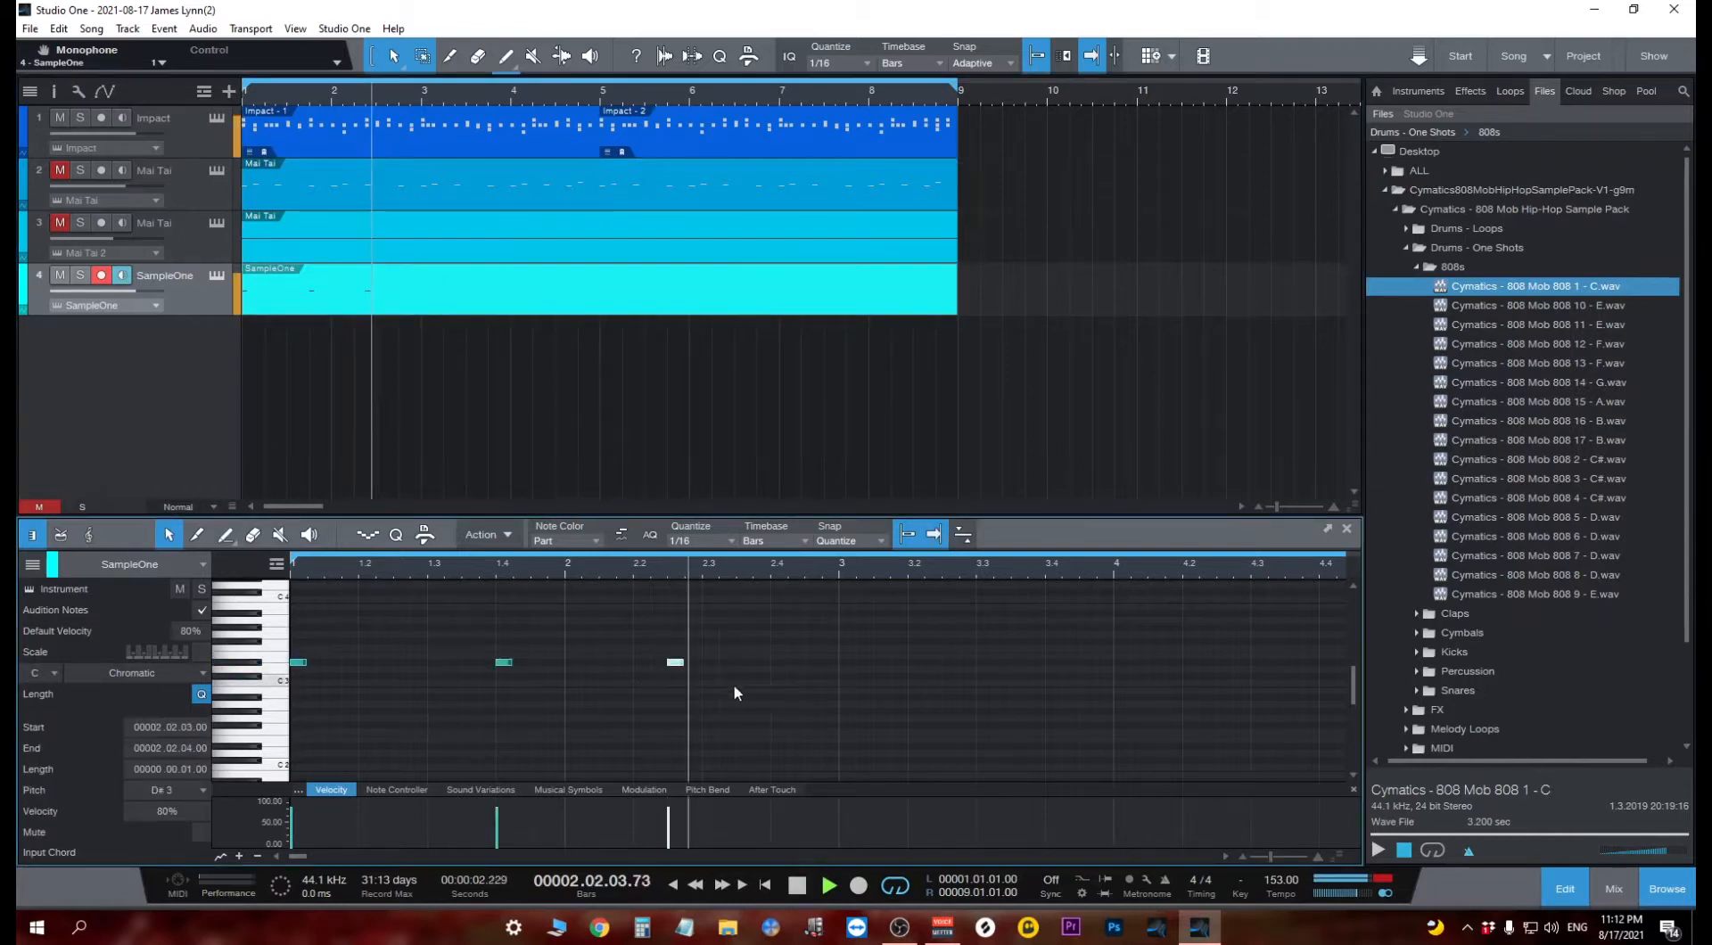
{"action": "key", "text": "space"}
{"action": "left_click", "coordinate": [746, 662]}
{"action": "key", "text": "space"}
{"action": "key", "text": "space"}
{"action": "left_click", "coordinate": [848, 662]}
{"action": "key", "text": "space"}
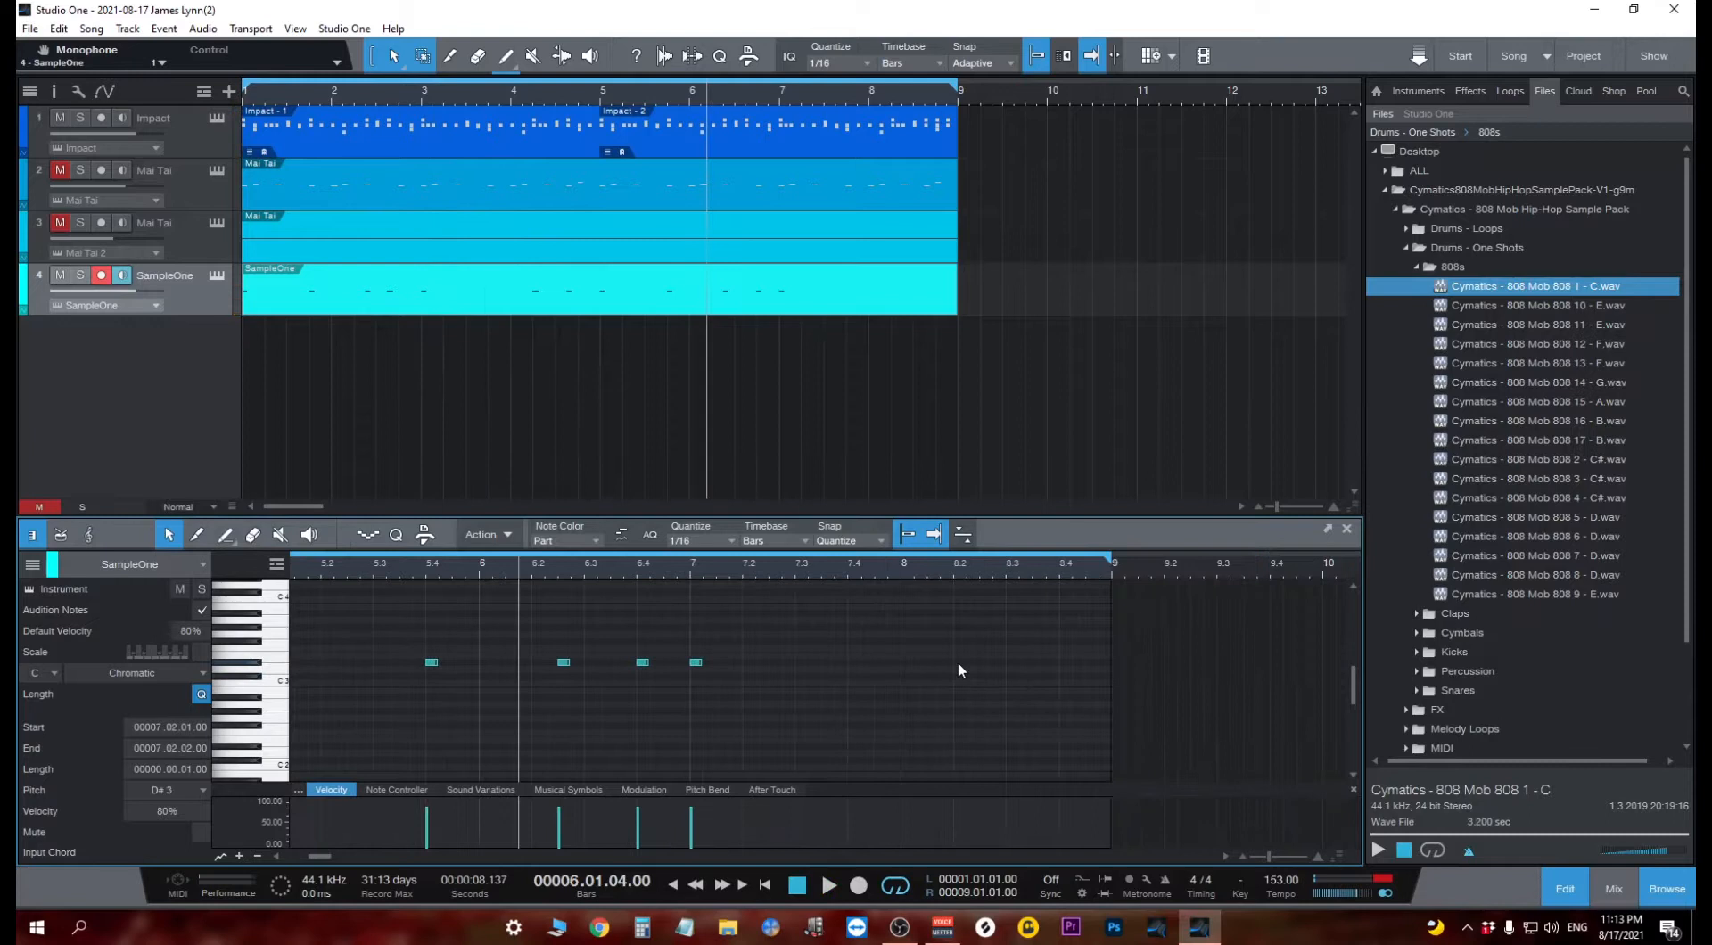
{"action": "left_click", "coordinate": [959, 662]}
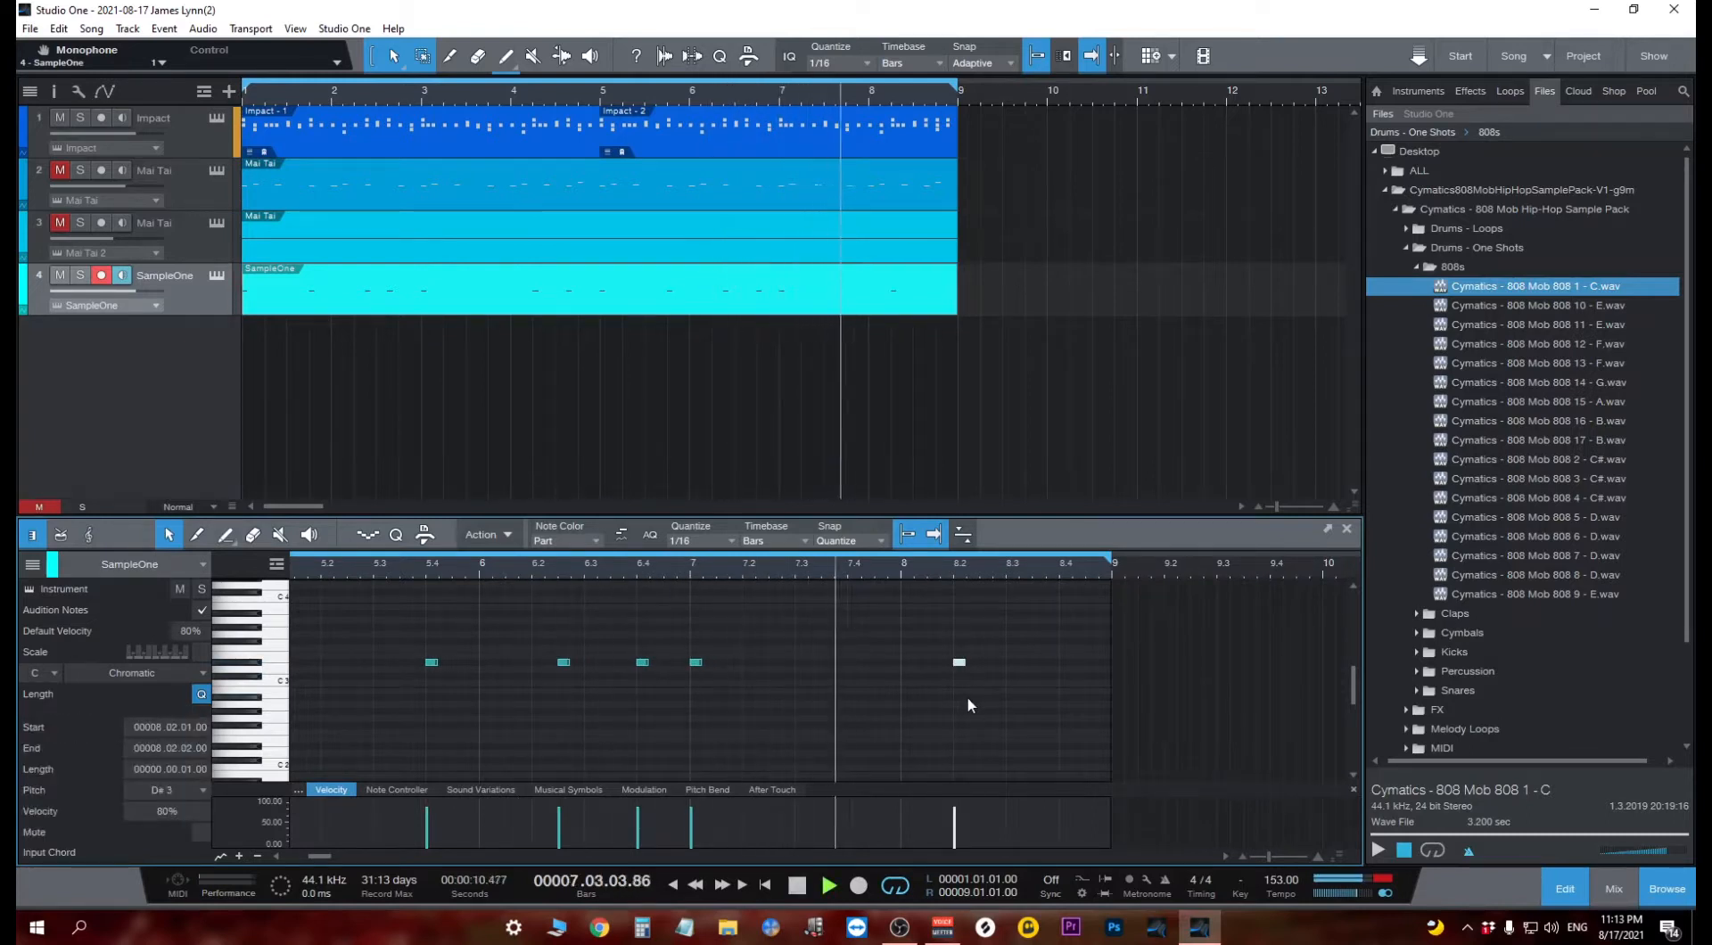
Listen to the end of the 808 loop and add D#3 notes at 8.3.3, 8.4.1 and 8.4.3.
{"action": "key", "text": "space"}
{"action": "key", "text": "space"}
{"action": "key", "text": "space"}
{"action": "left_click", "coordinate": [1020, 571]}
{"action": "key", "text": "space"}
{"action": "key", "text": "space"}
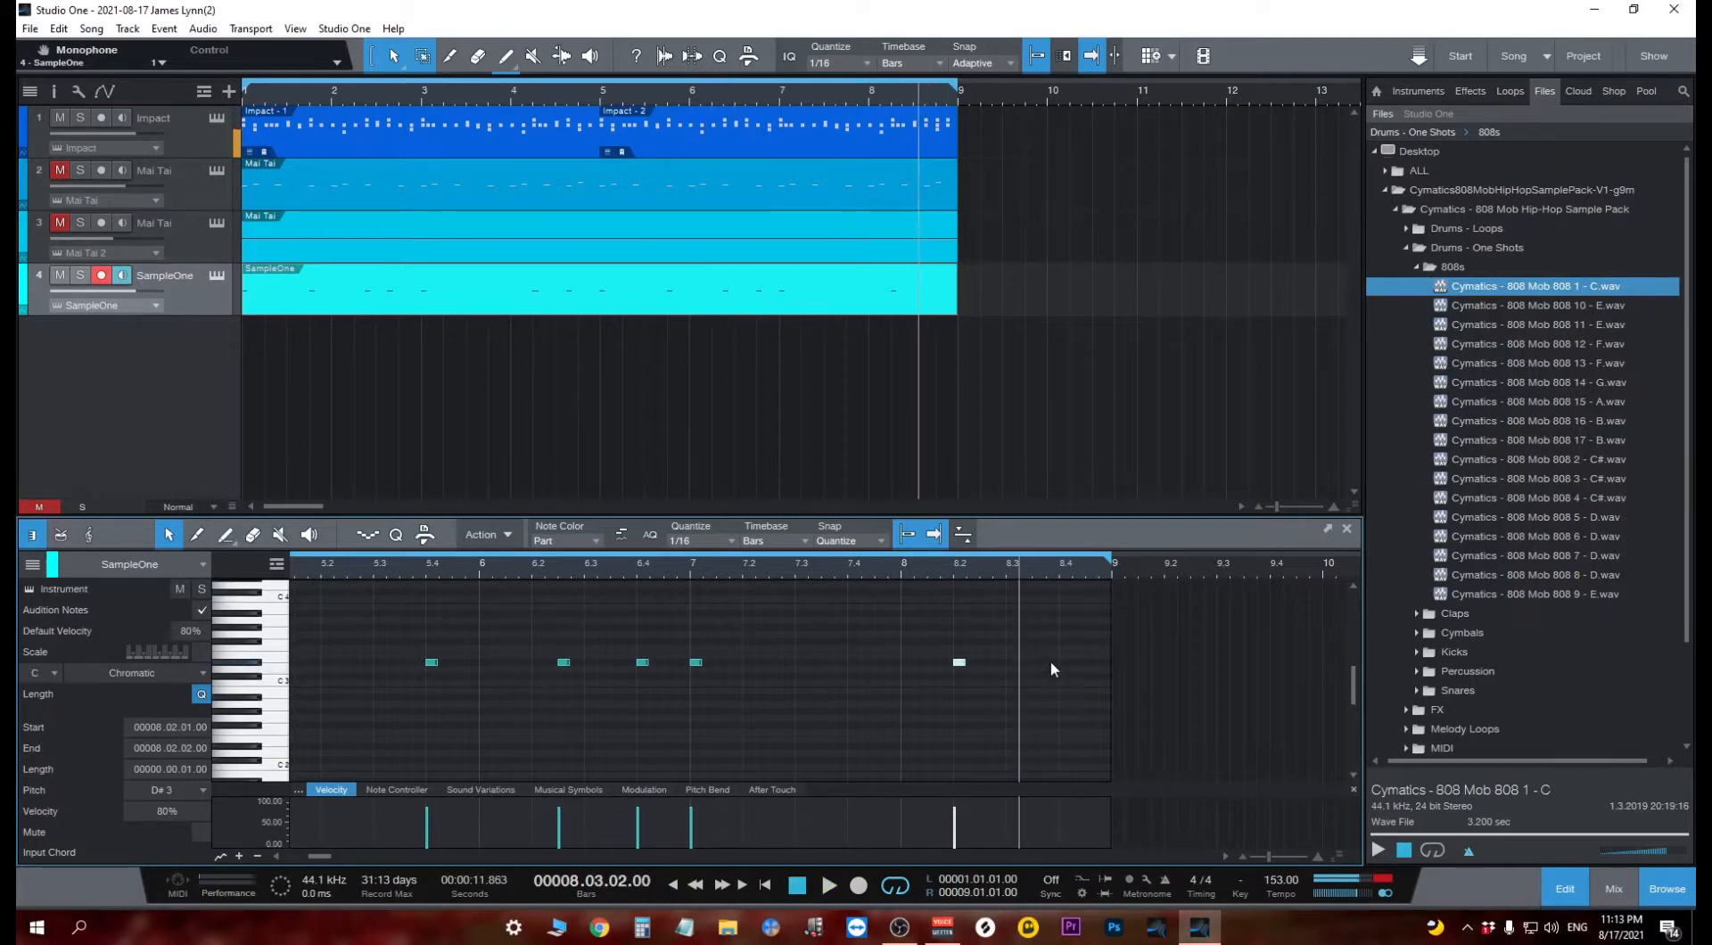
{"action": "left_click", "coordinate": [1035, 662]}
{"action": "left_click", "coordinate": [1066, 662]}
{"action": "left_click", "coordinate": [1086, 662]}
{"action": "scroll", "coordinate": [1109, 710], "scroll_direction": "right", "scroll_amount": 5}
{"action": "key", "text": "space"}
{"action": "key", "text": "space"}
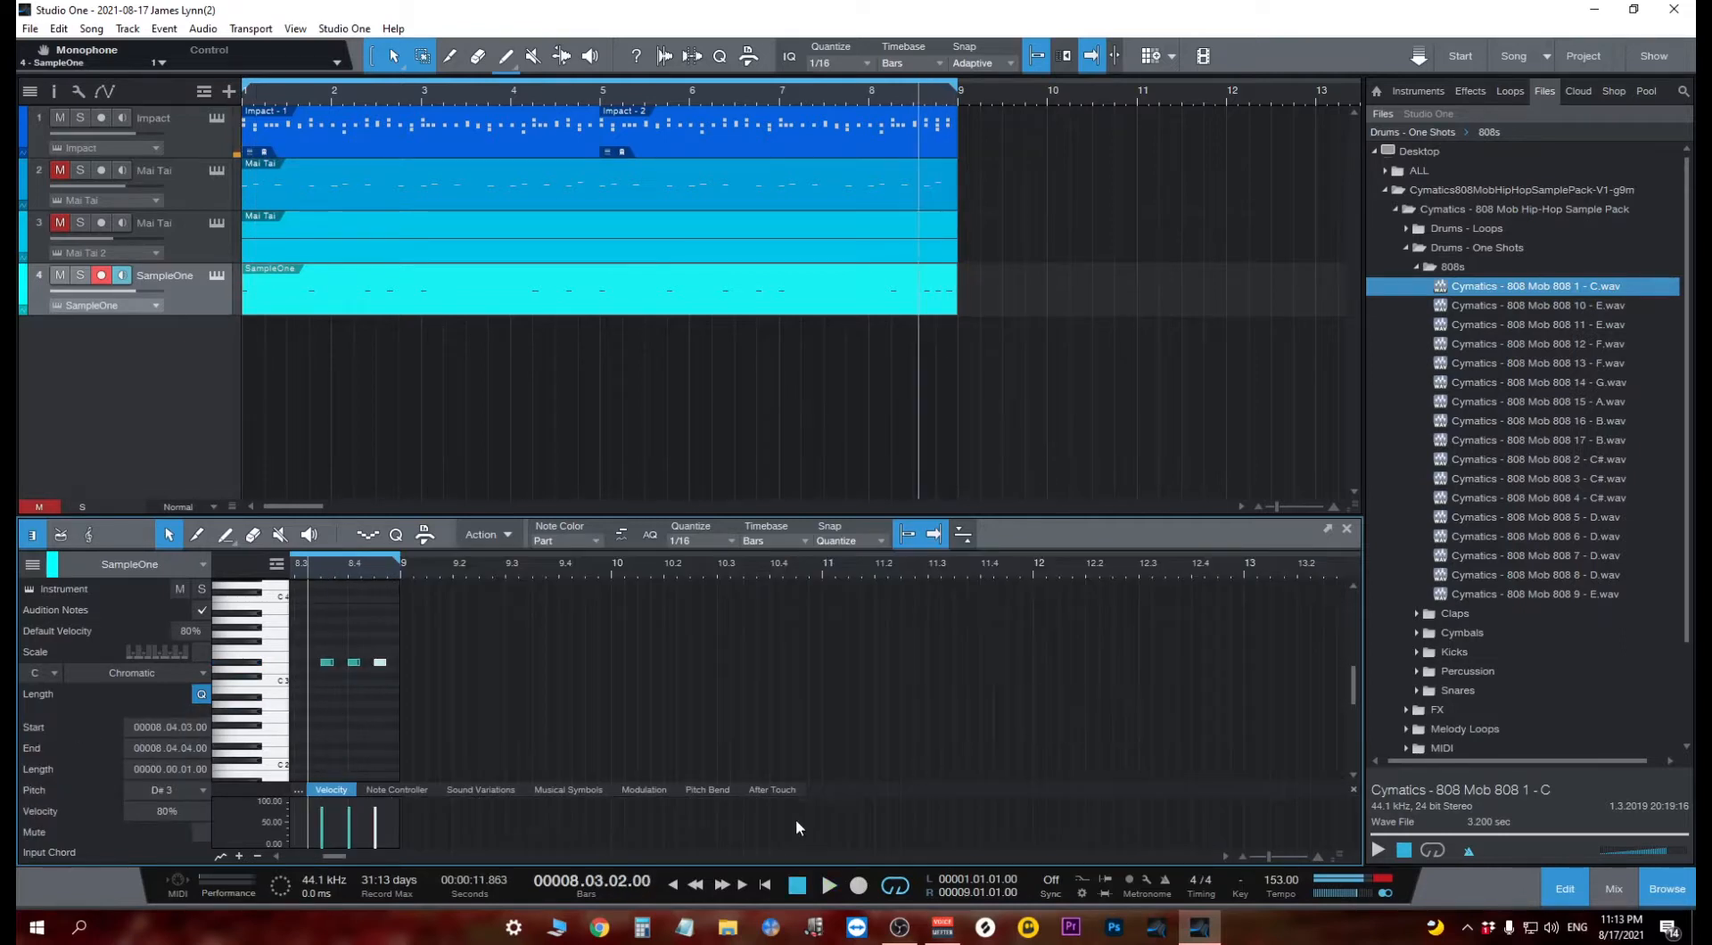
Play the full 808 pattern with the drums and lower the SampleOne channel to -3.8 dB in the mixer.
{"action": "left_click", "coordinate": [799, 886]}
{"action": "left_click_drag", "start_coordinate": [919, 574], "coordinate": [917, 545]}
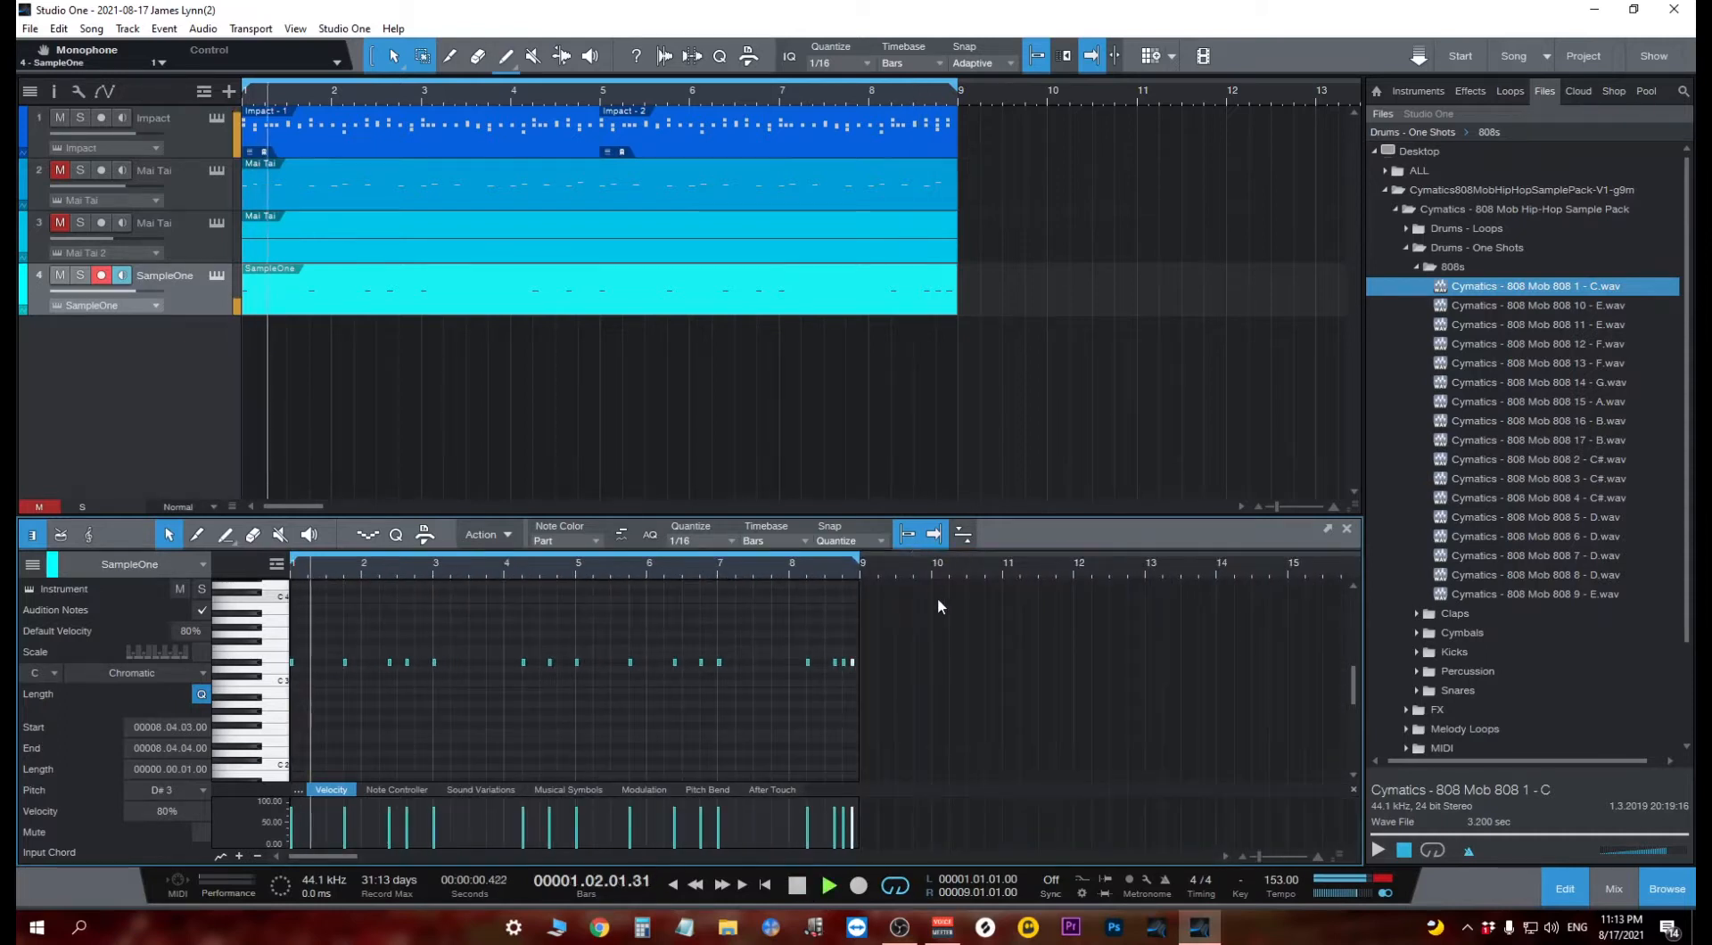
{"action": "key", "text": "F3"}
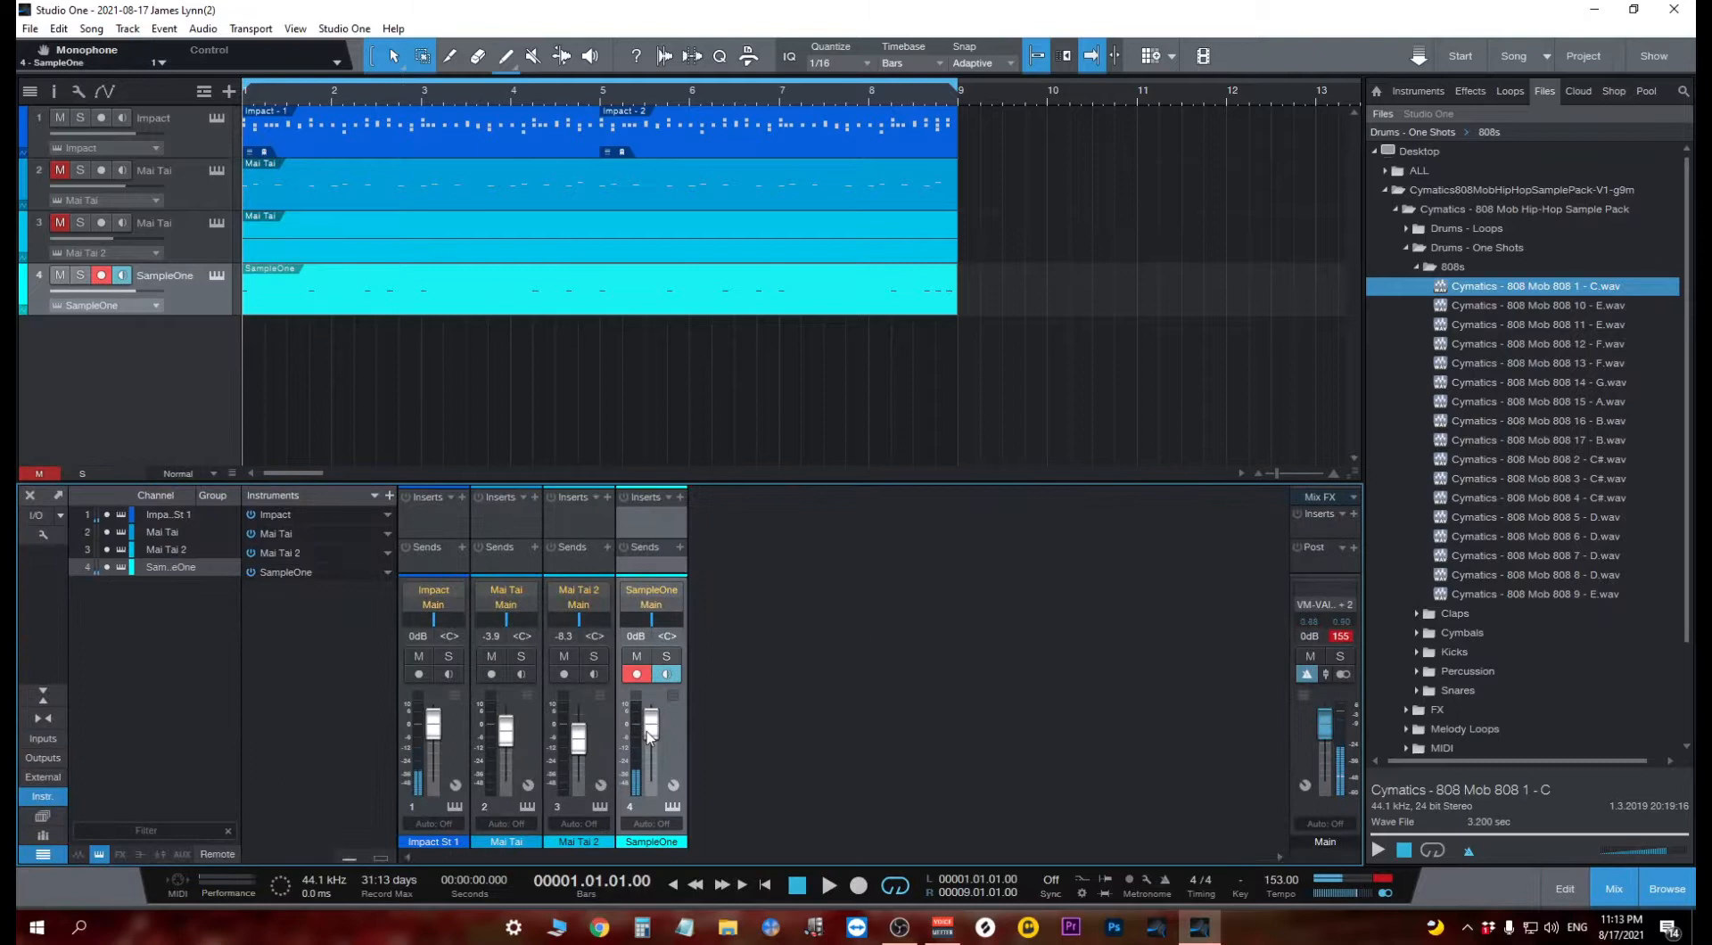
{"action": "key", "text": "space"}
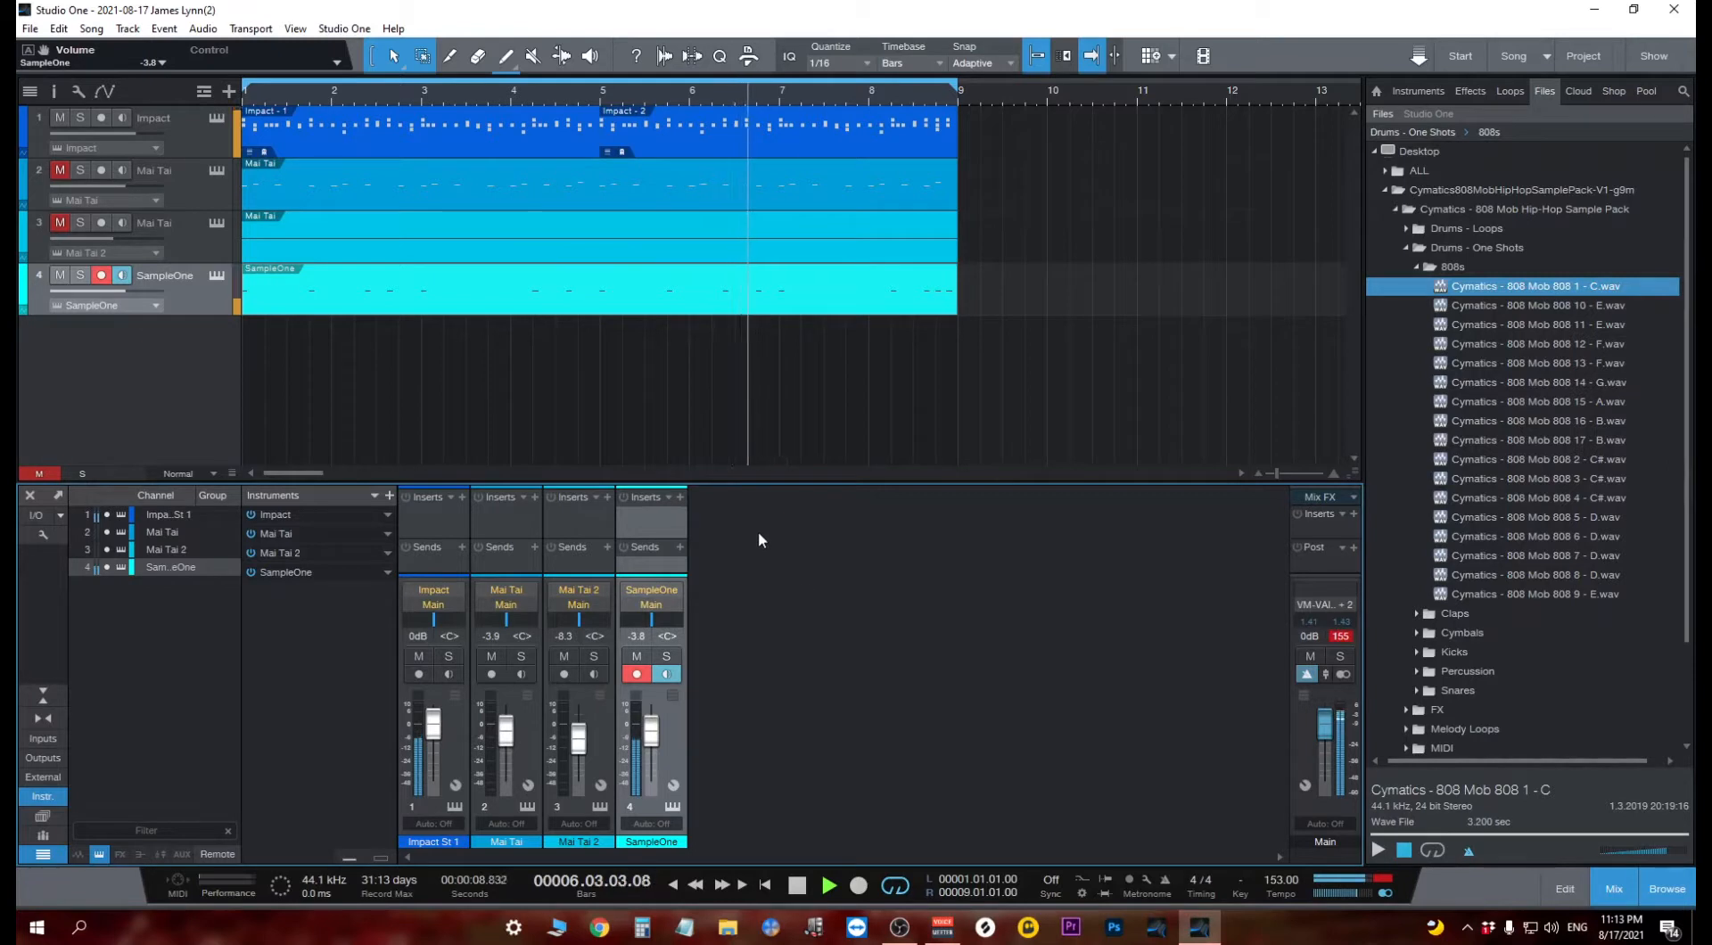
Unmute both Mai Tai tracks and balance the levels: SampleOne -3.3 dB, Mai Tai -6.3 dB, Mai Tai 2 -9.8 dB.
{"action": "left_click", "coordinate": [61, 171]}
{"action": "left_click", "coordinate": [61, 222]}
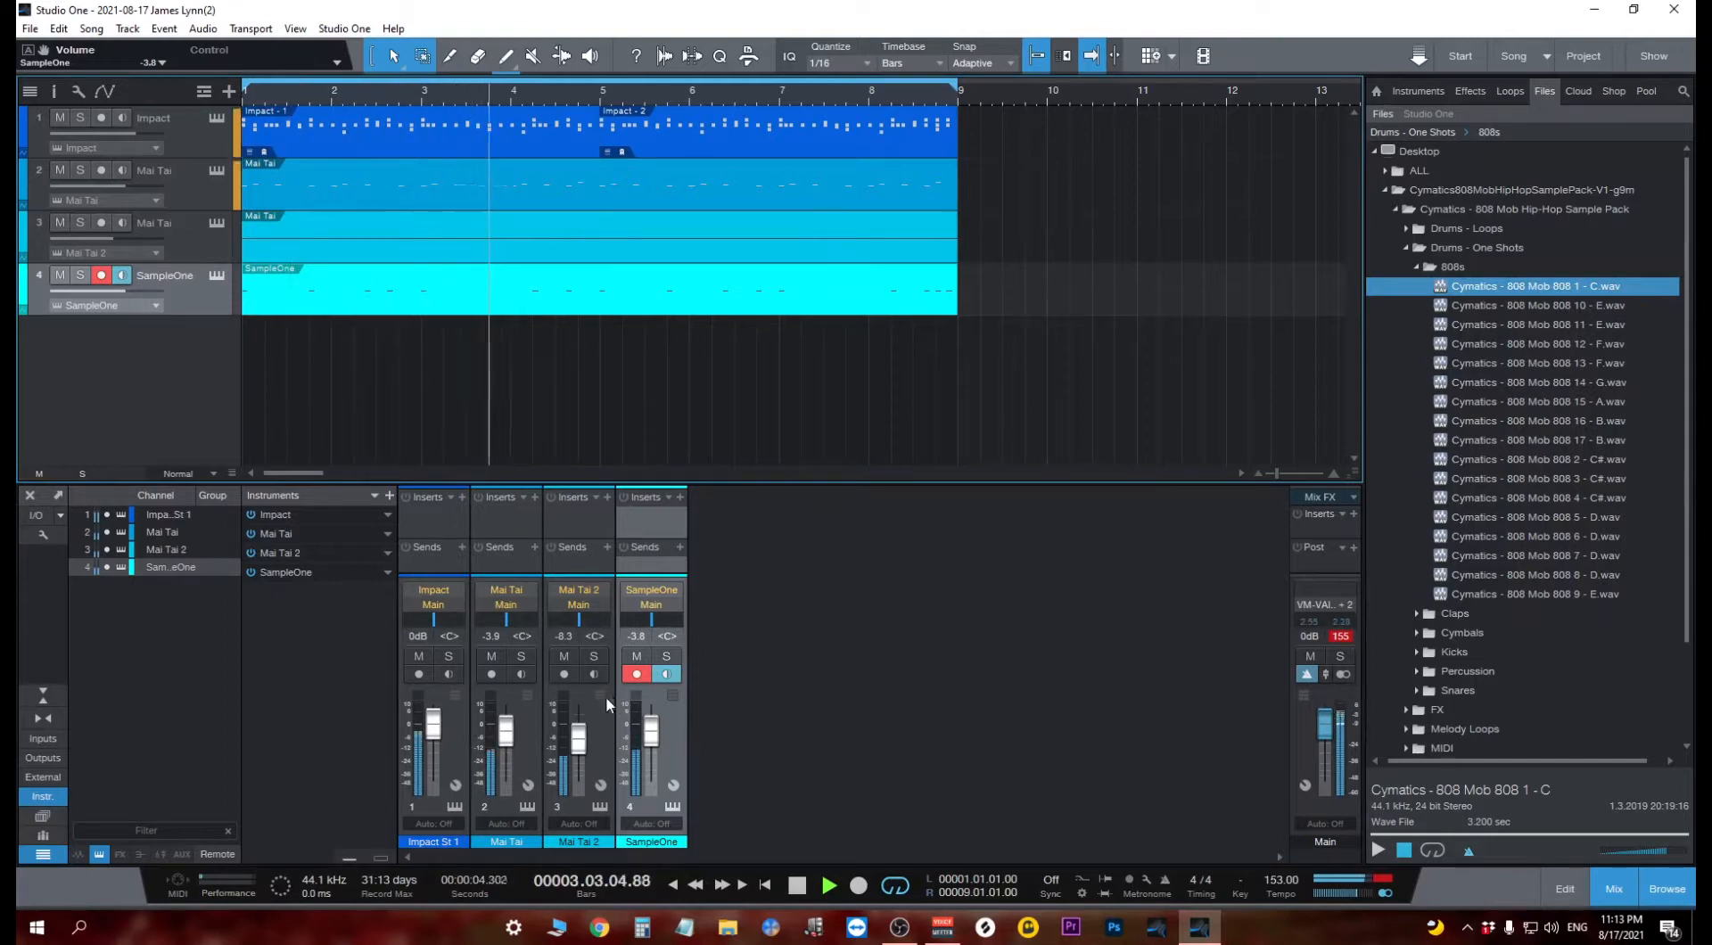
{"action": "left_click_drag", "start_coordinate": [646, 740], "coordinate": [646, 736]}
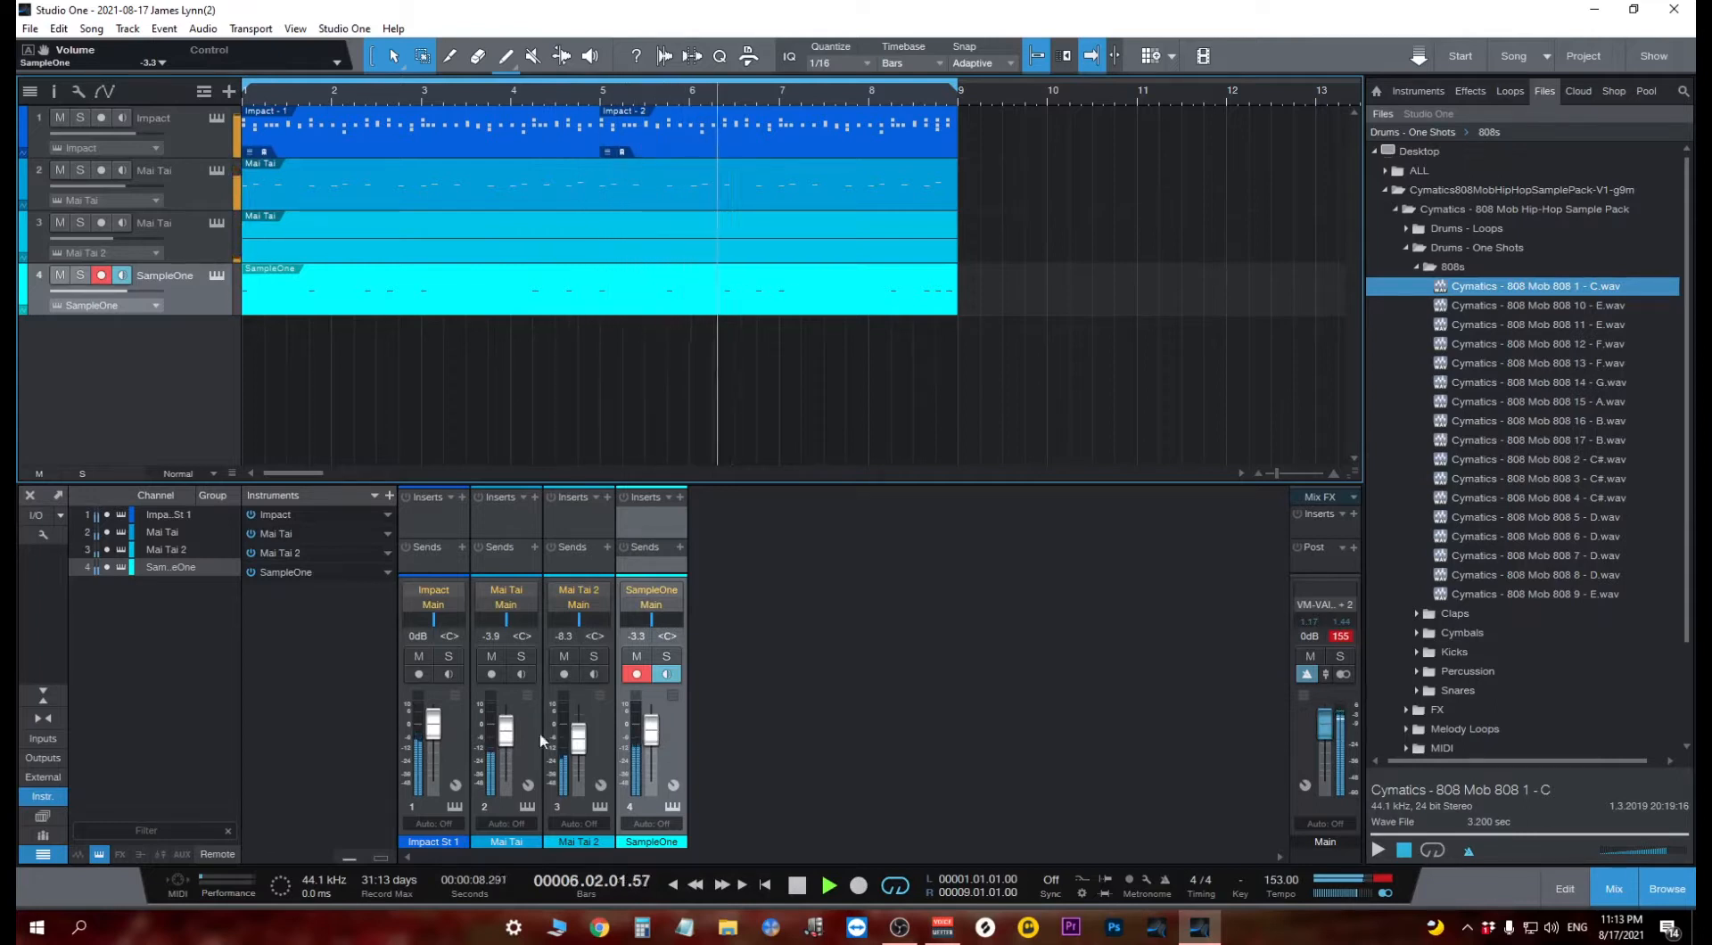
{"action": "left_click_drag", "start_coordinate": [510, 740], "coordinate": [575, 751]}
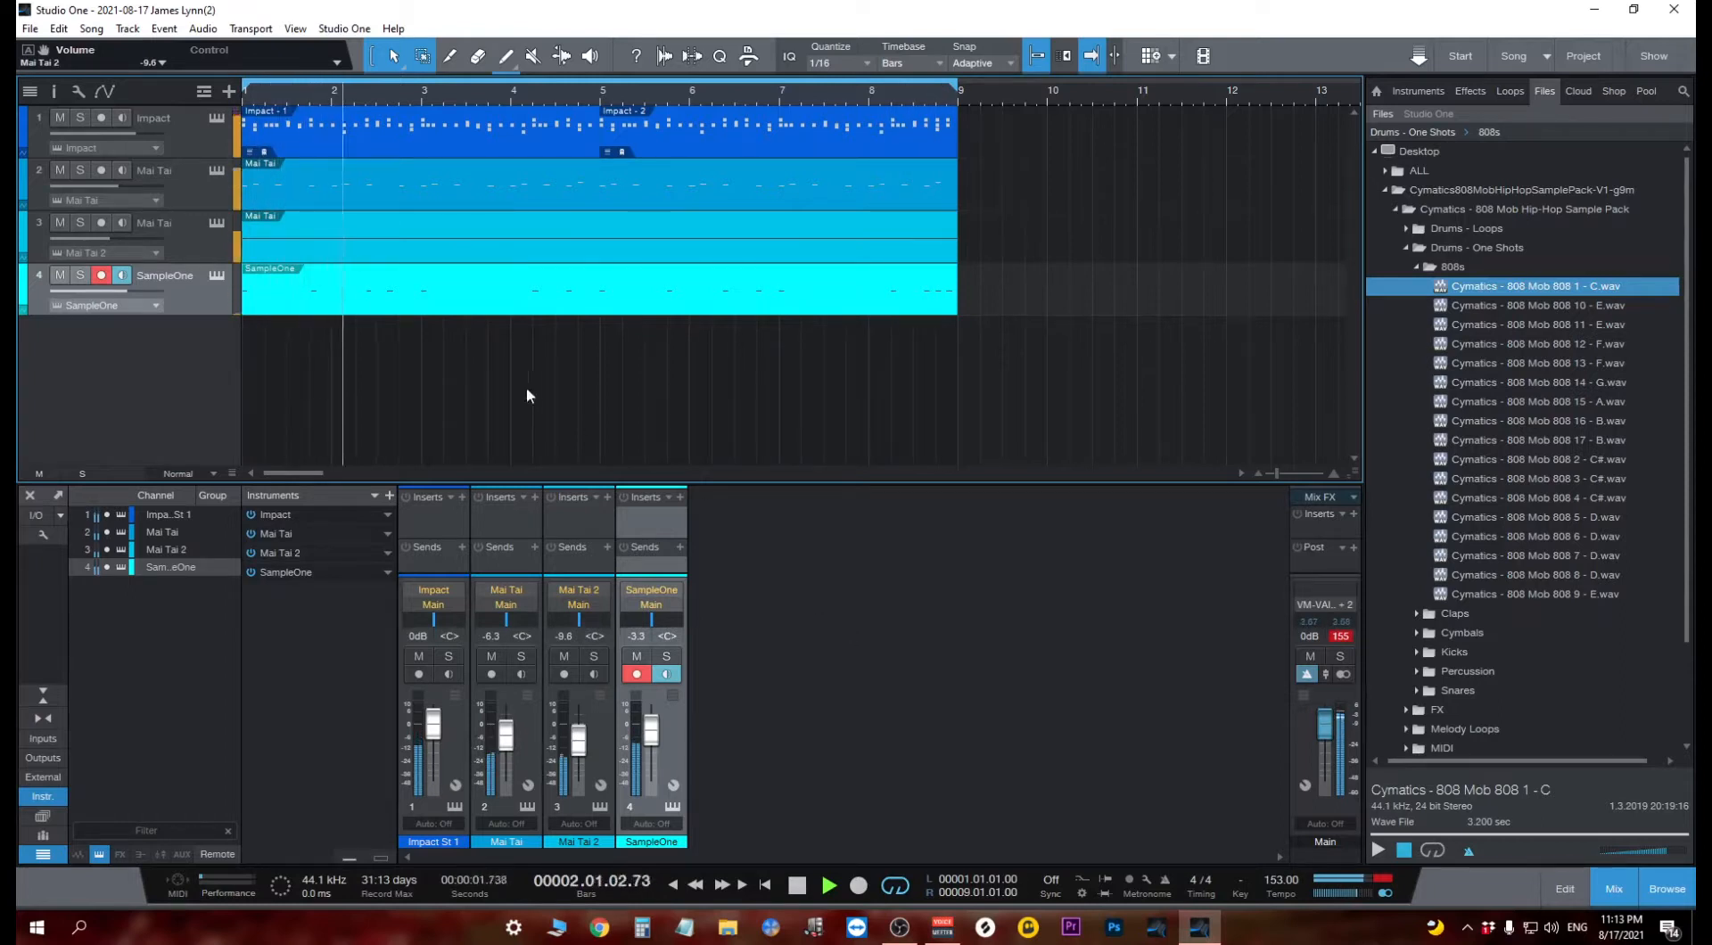
Open the Mai Tai 2 instrument and audition its pad presets from Pad - B. Jones through Pad - Mountain Pad.
{"action": "left_click", "coordinate": [216, 223]}
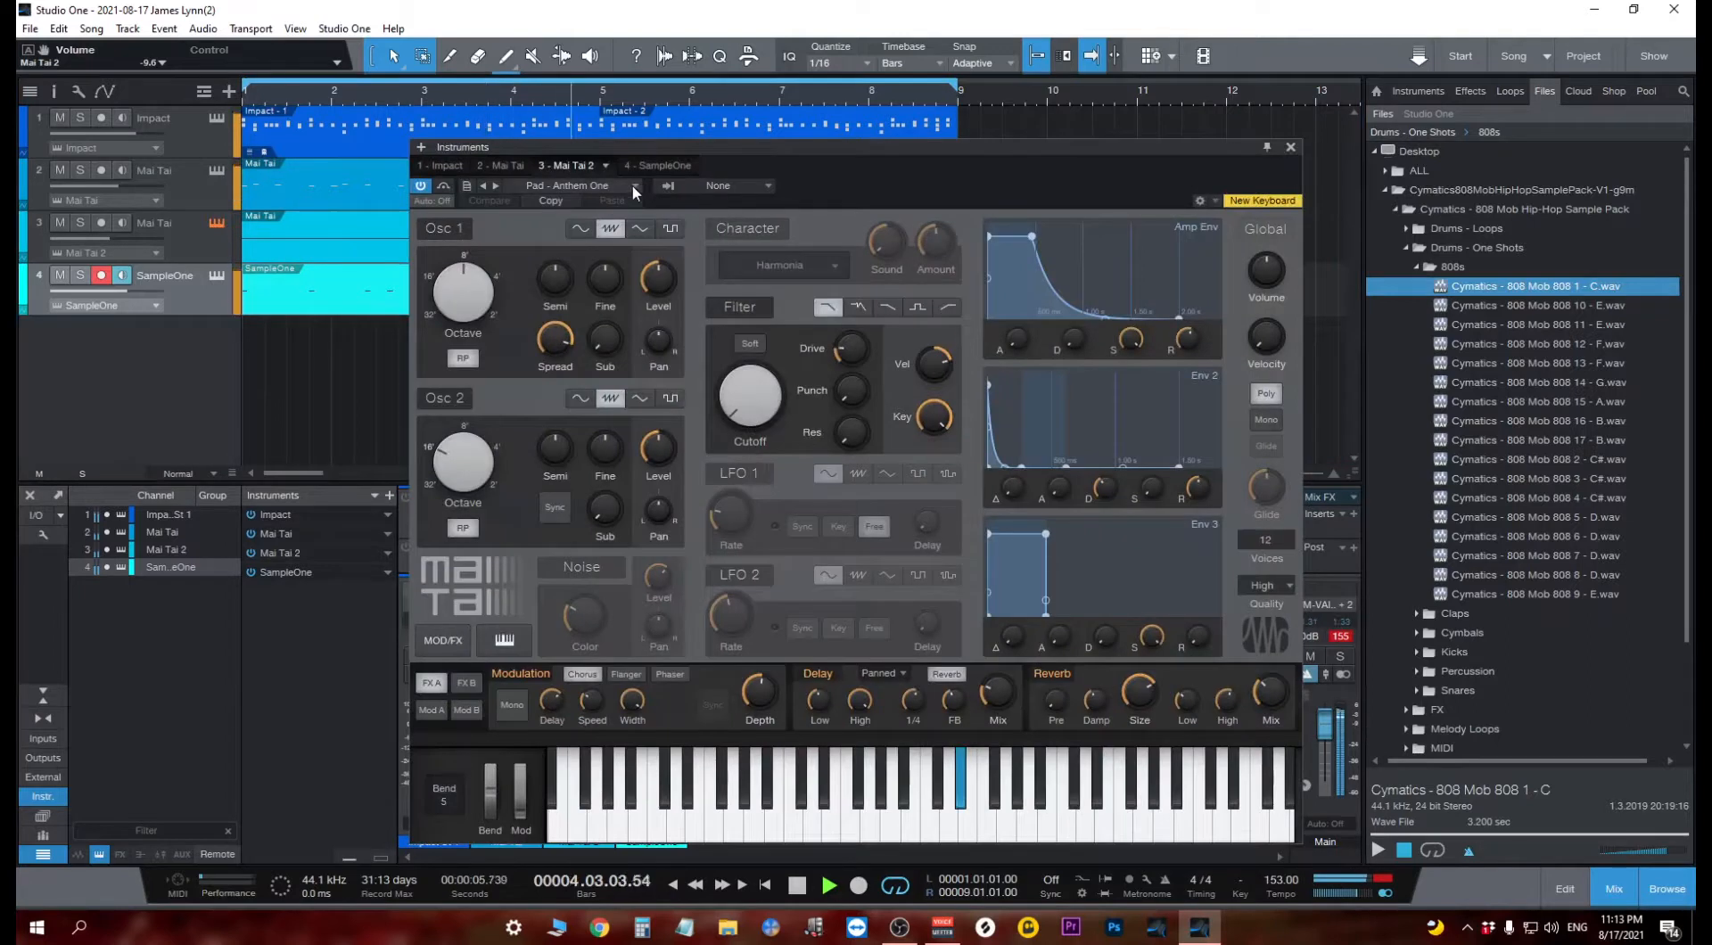
{"action": "left_click", "coordinate": [497, 185]}
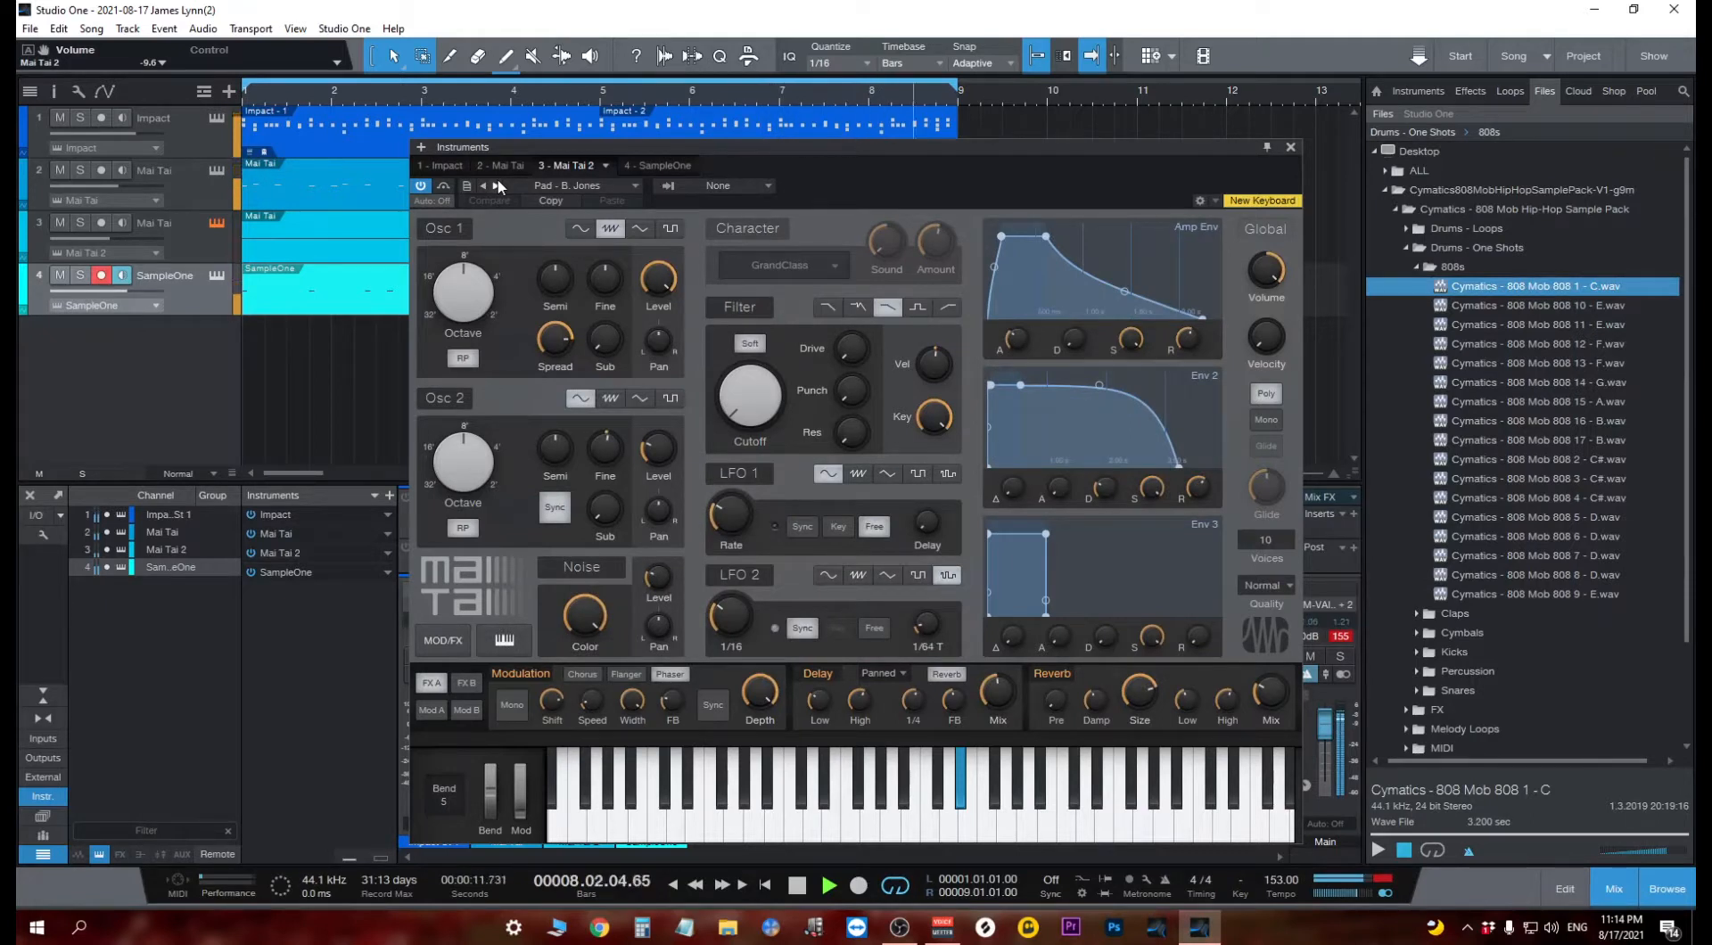
{"action": "left_click", "coordinate": [497, 186]}
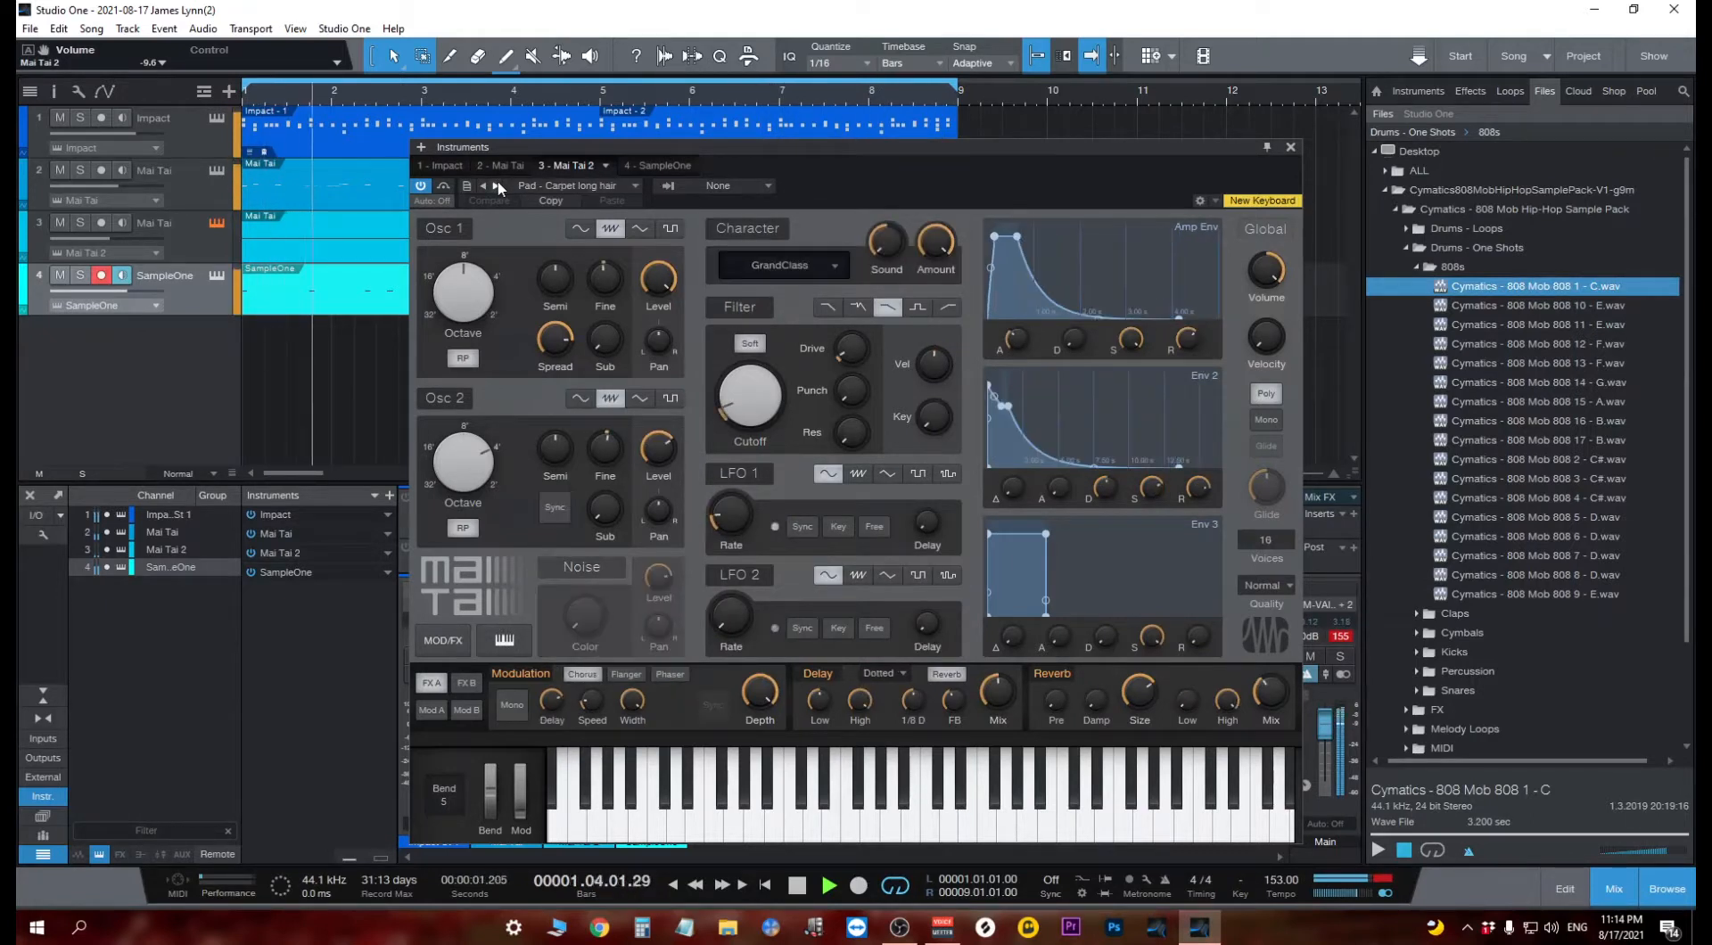
{"action": "left_click", "coordinate": [498, 185]}
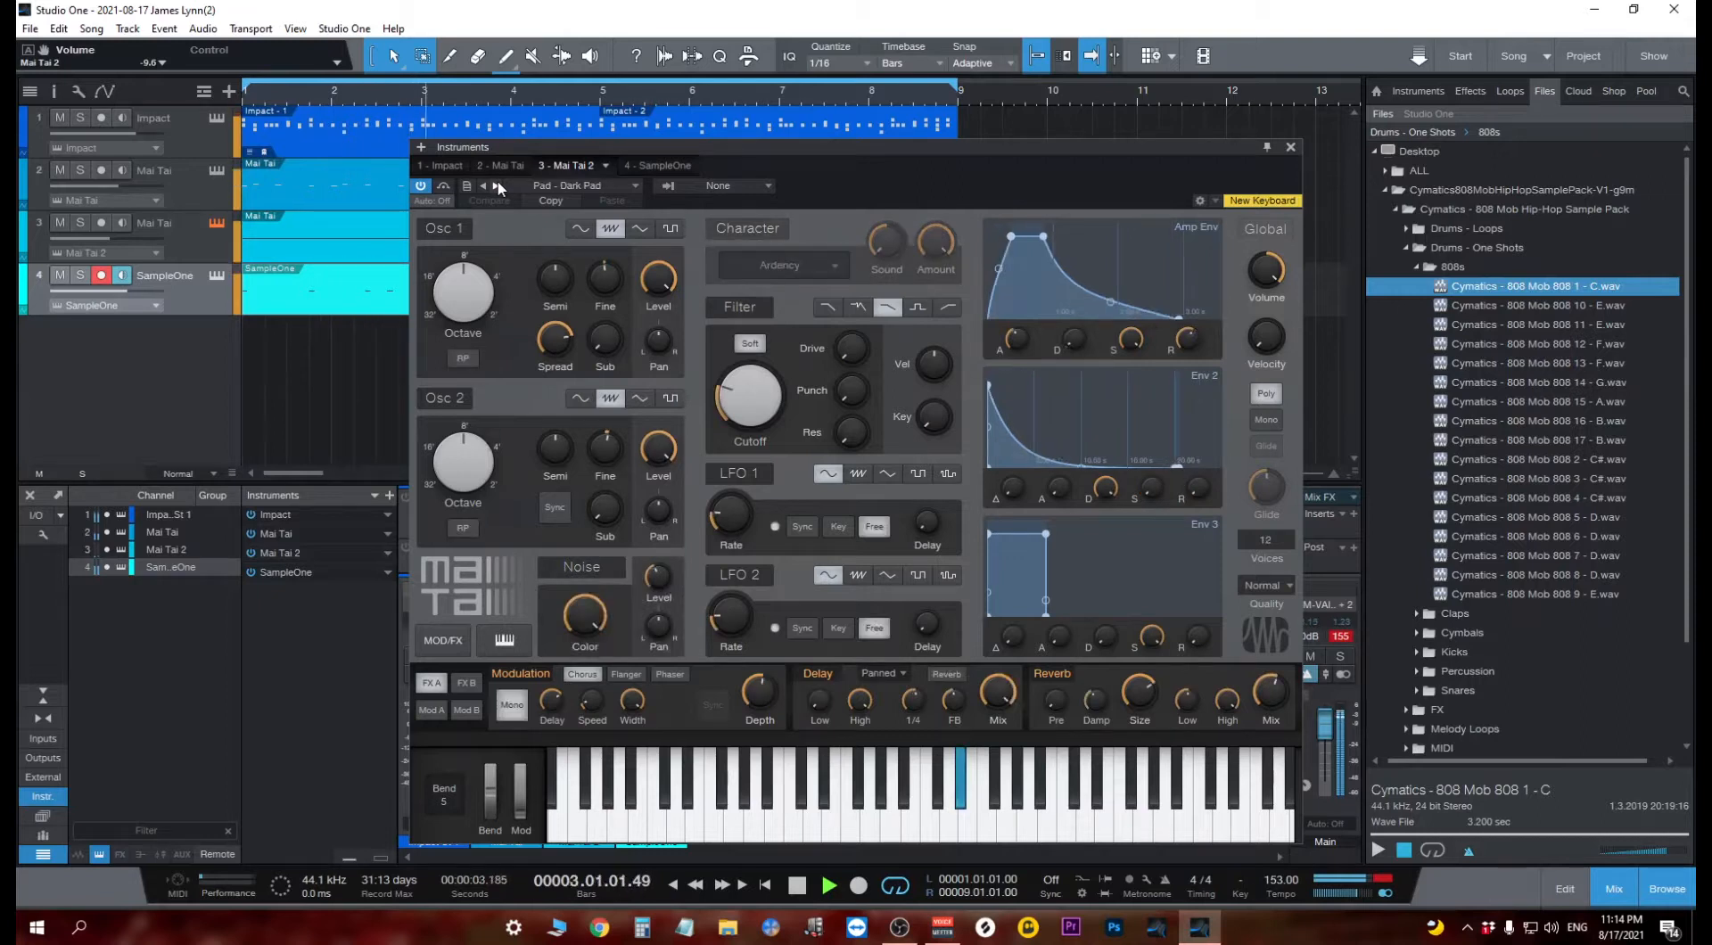
{"action": "left_click", "coordinate": [497, 185]}
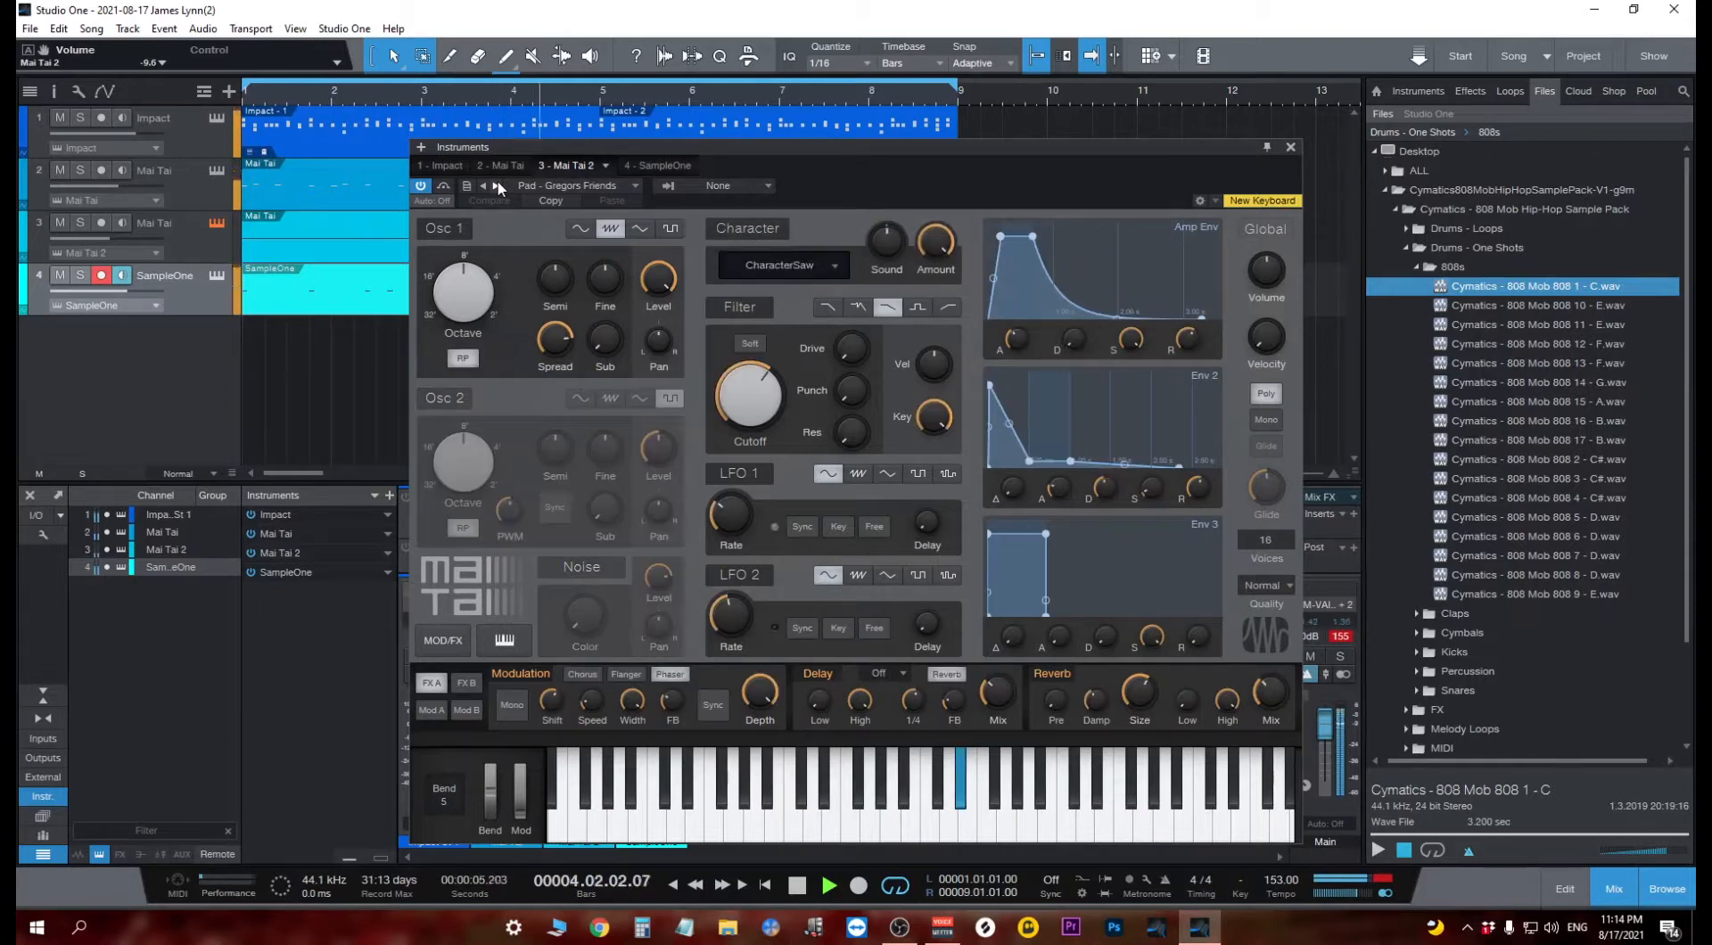
{"action": "left_click", "coordinate": [498, 186]}
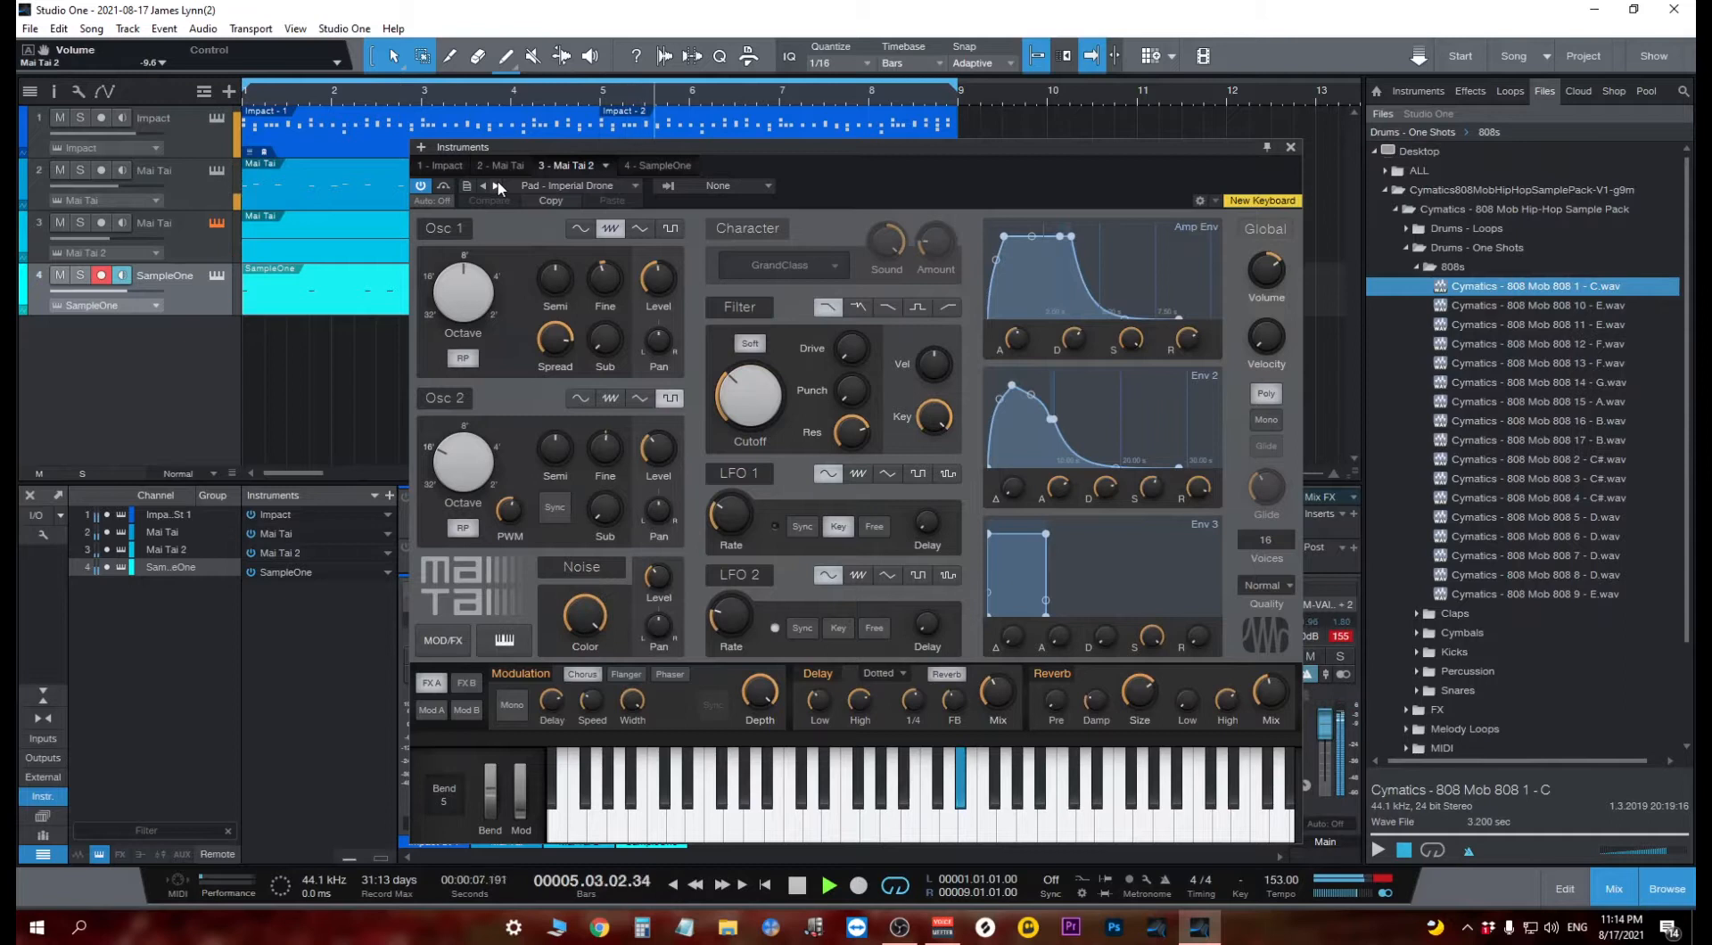
{"action": "left_click", "coordinate": [498, 186]}
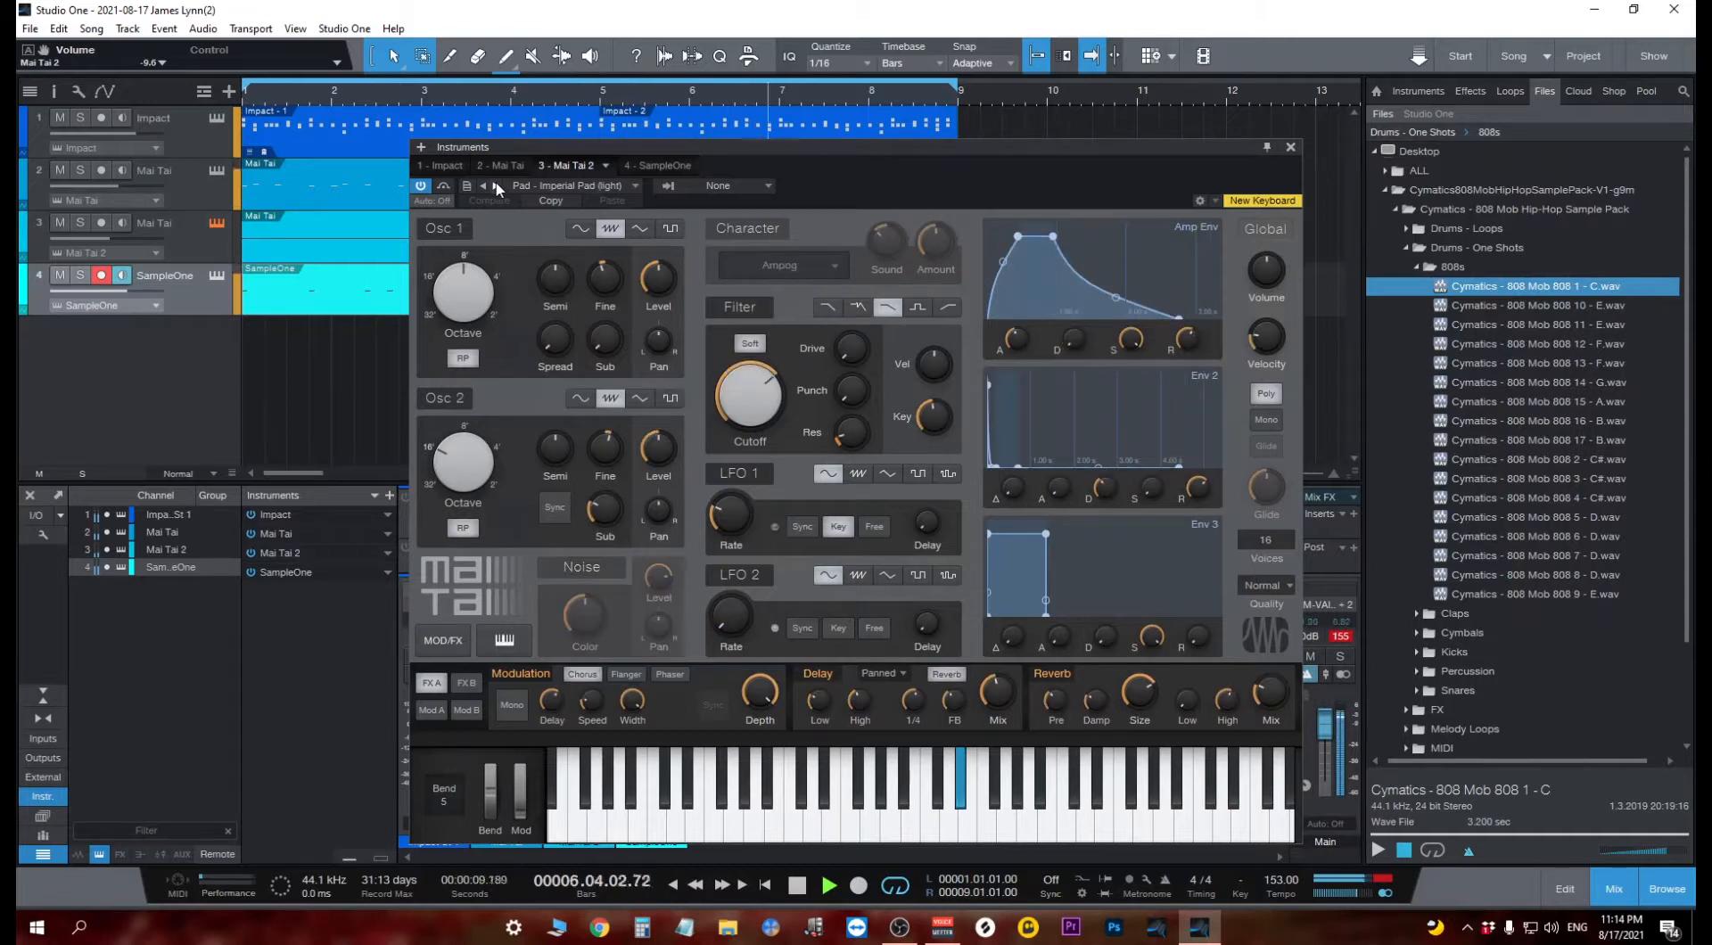
{"action": "left_click", "coordinate": [498, 185]}
Audition Bellish Bliss Pad, Blade Pad and Chillwave Pad, return to Pad - Anthem One and close the instrument.
{"action": "left_click", "coordinate": [562, 185]}
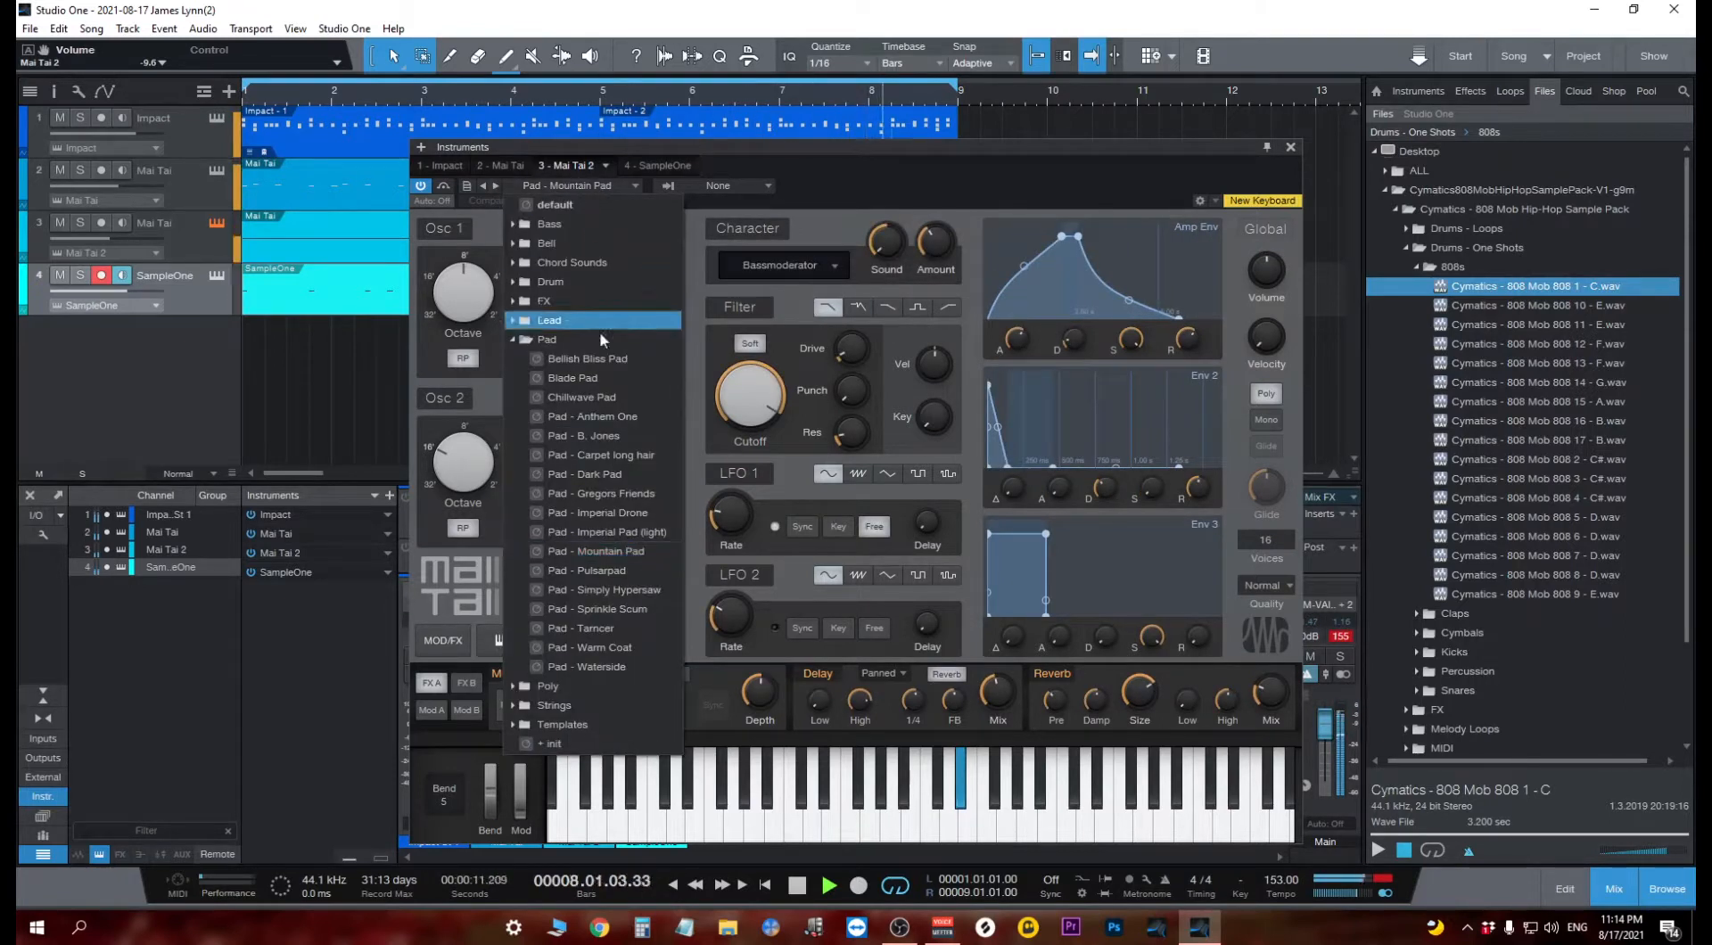
{"action": "left_click", "coordinate": [624, 359]}
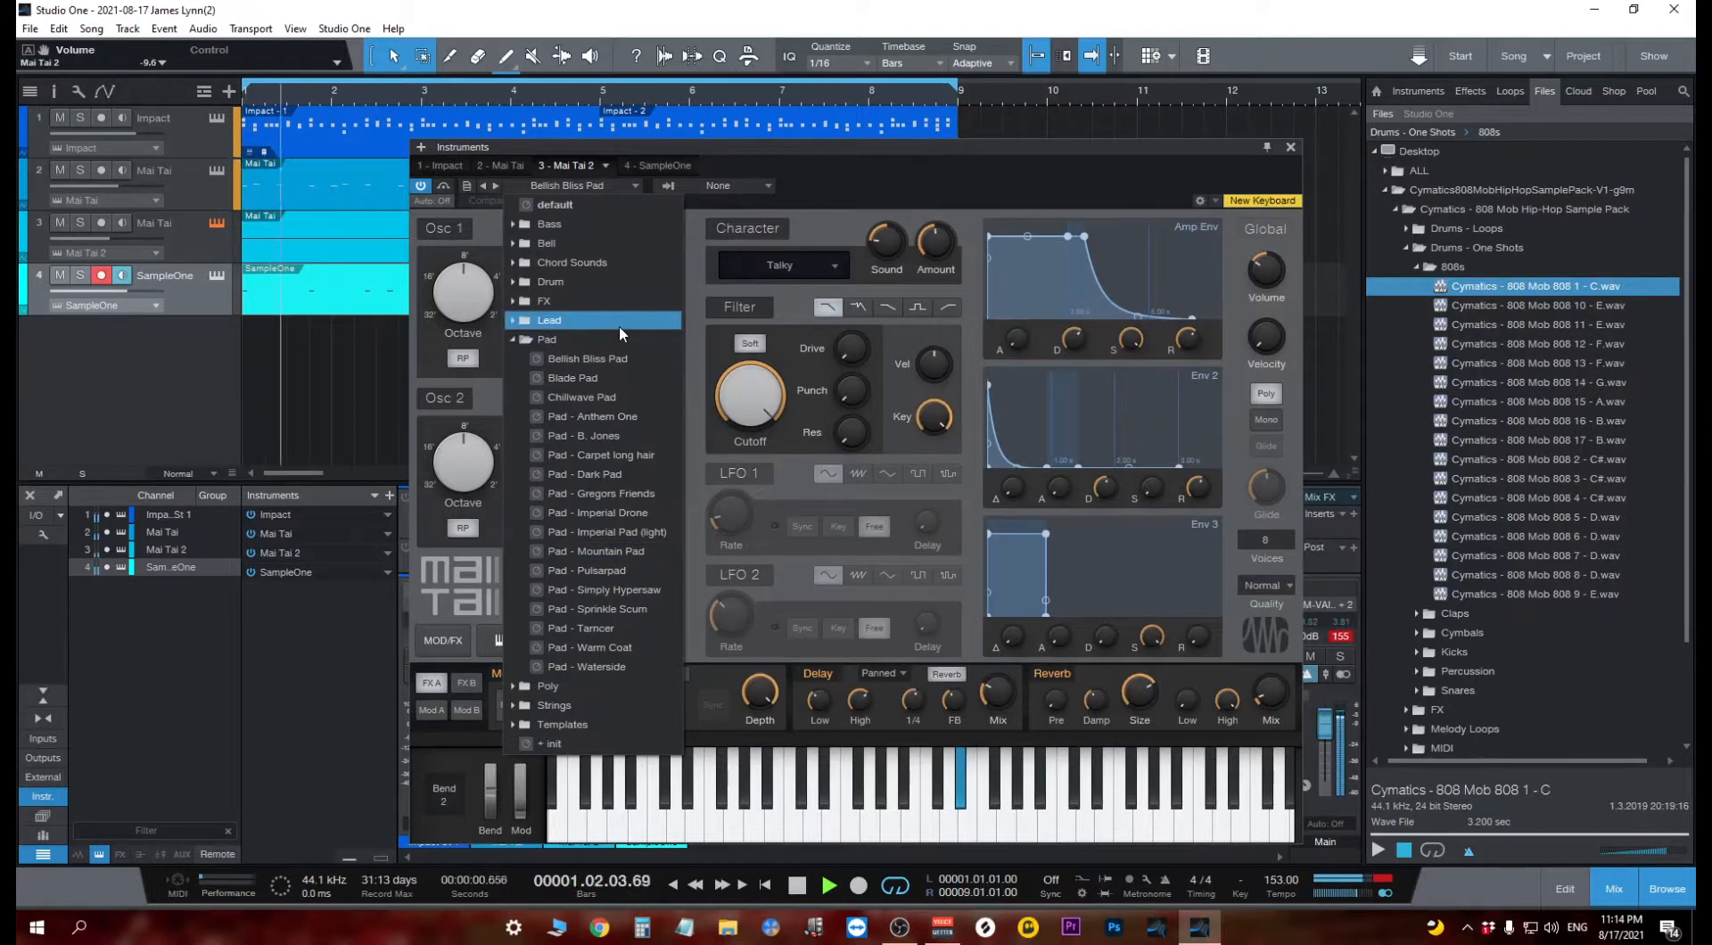
{"action": "left_click", "coordinate": [600, 378]}
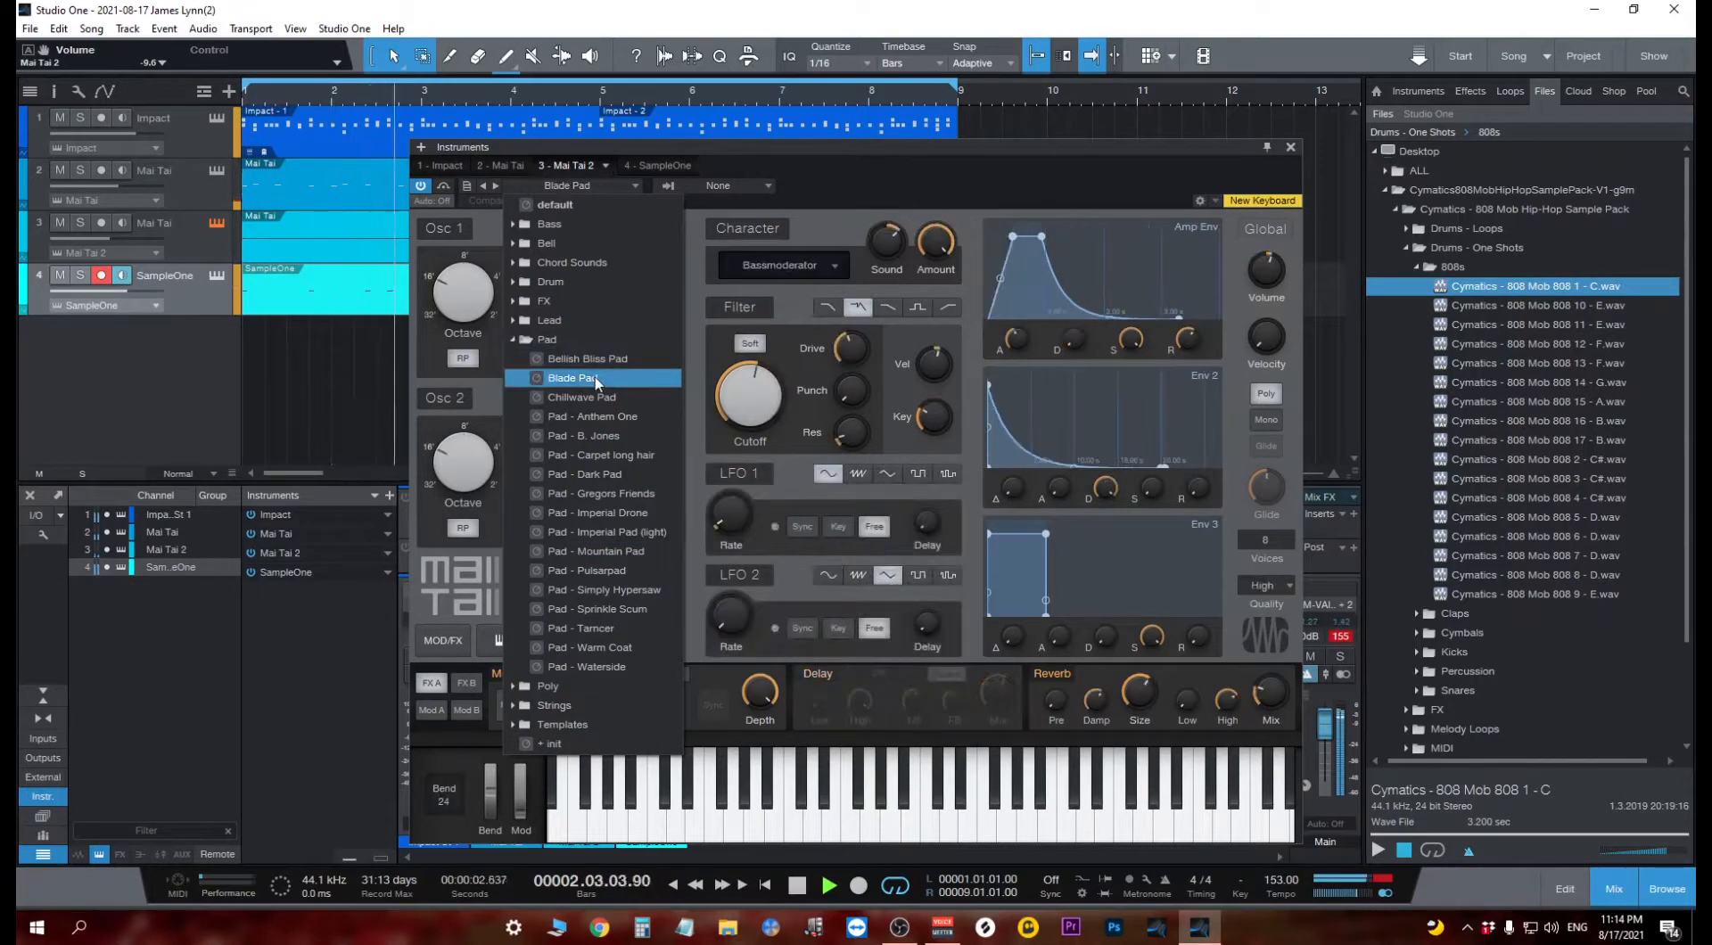
{"action": "left_click", "coordinate": [608, 397]}
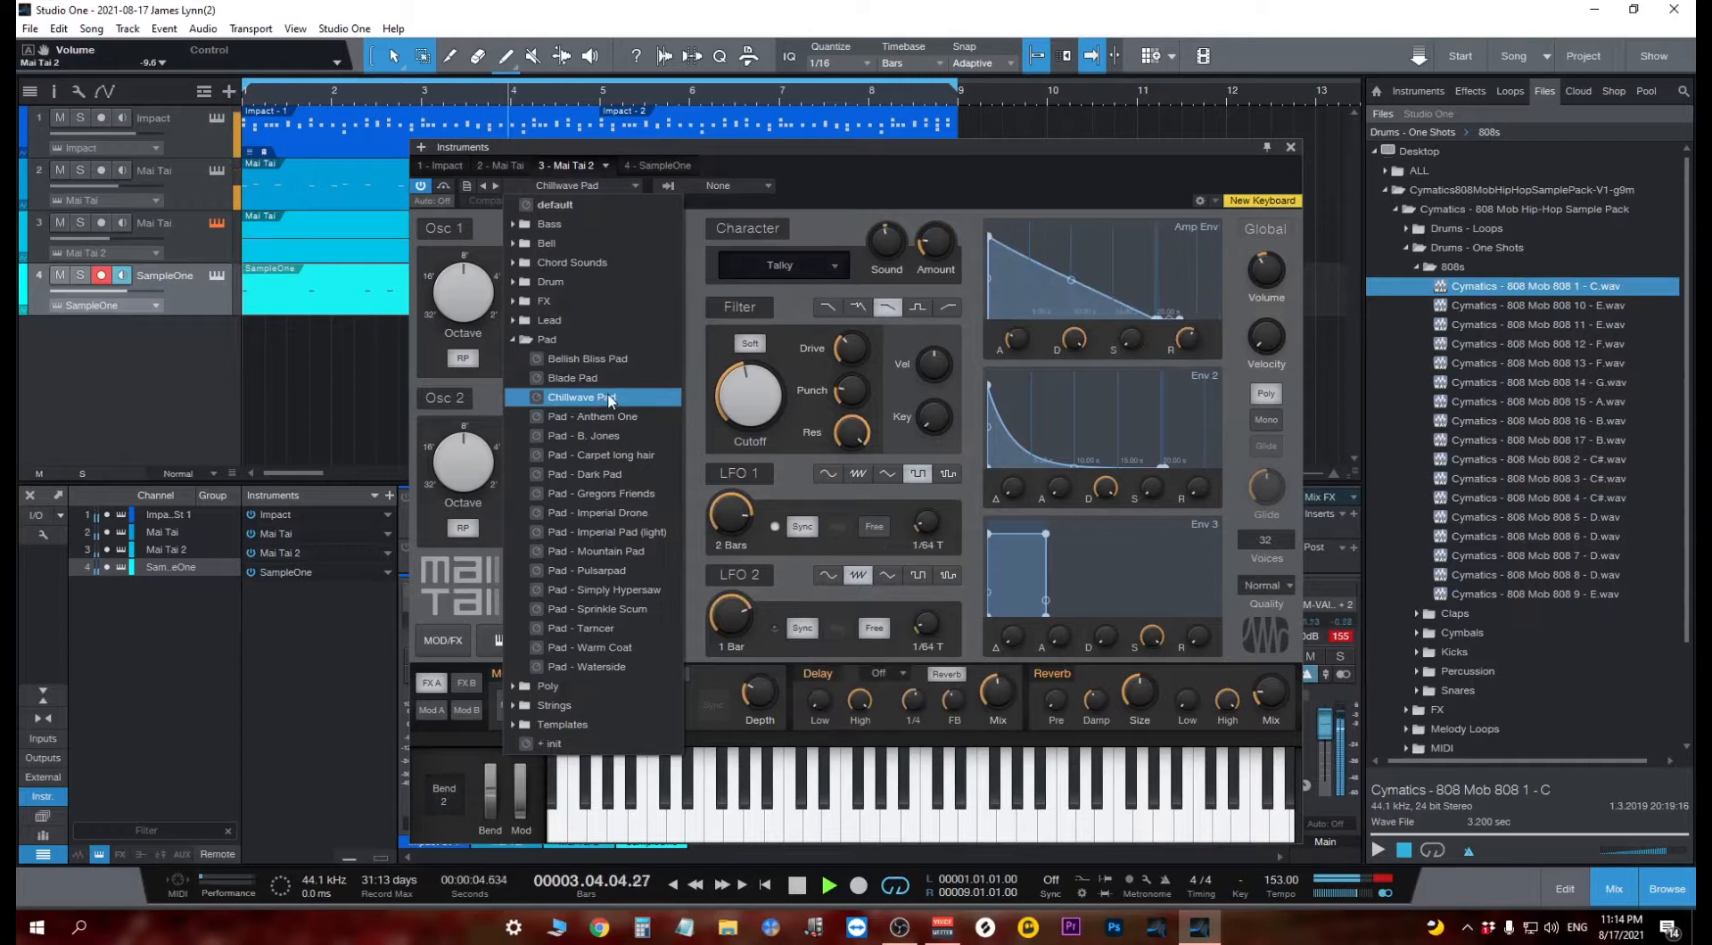
{"action": "left_click", "coordinate": [614, 417]}
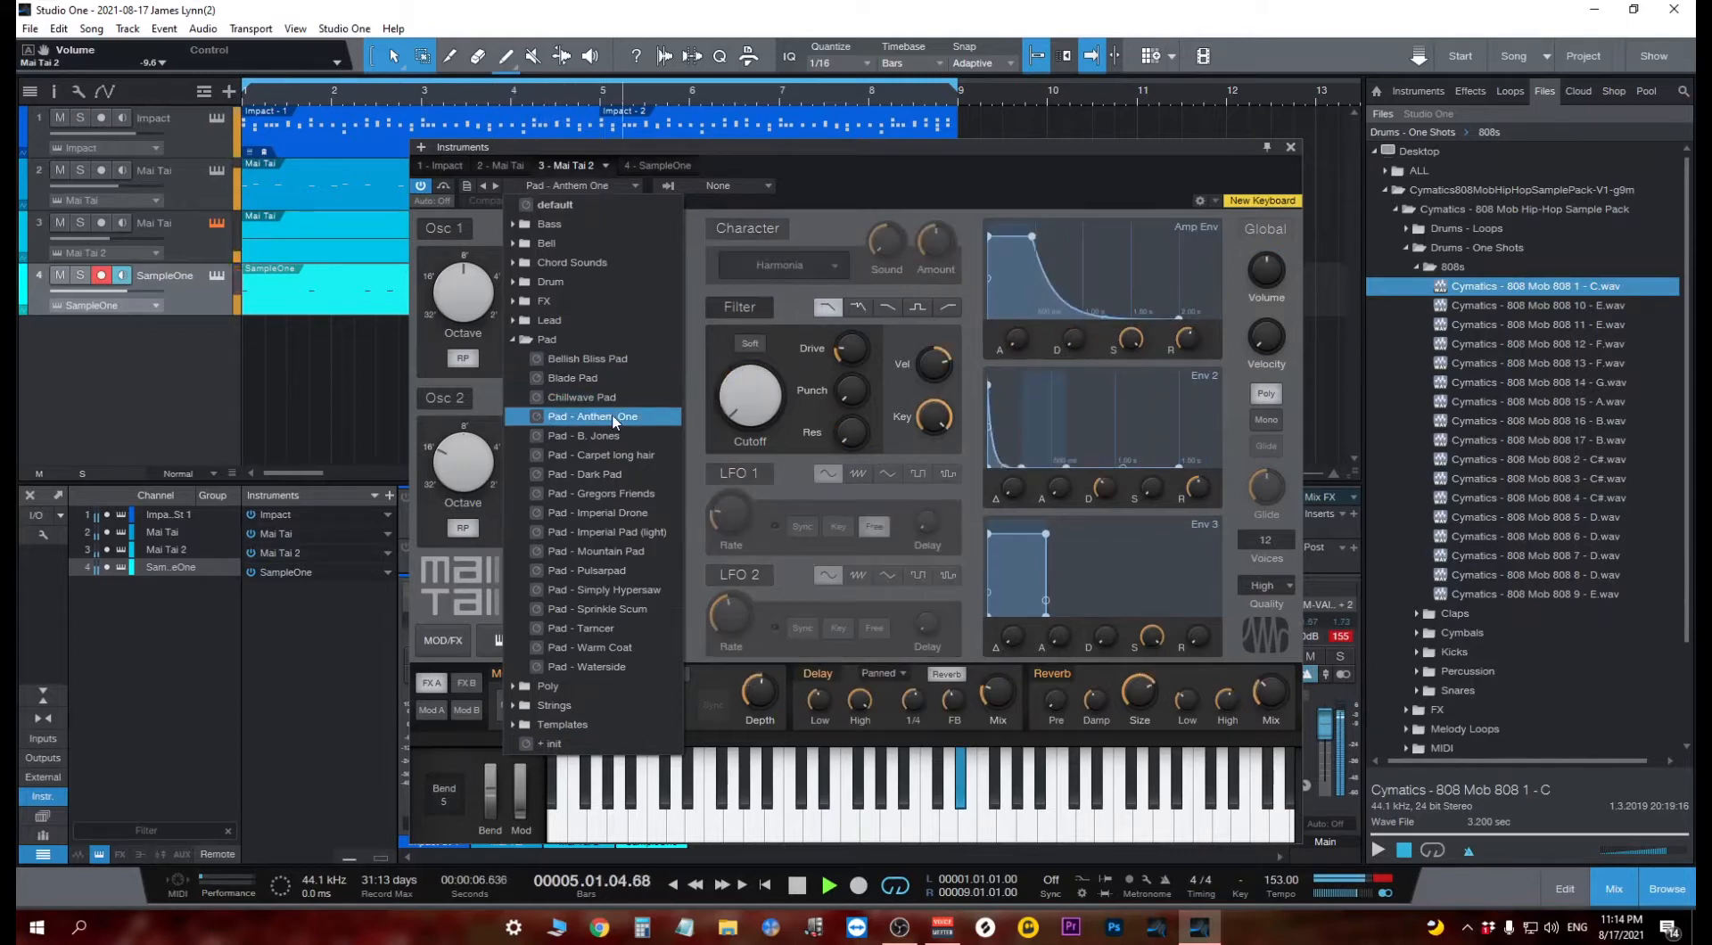
{"action": "left_click", "coordinate": [1160, 145]}
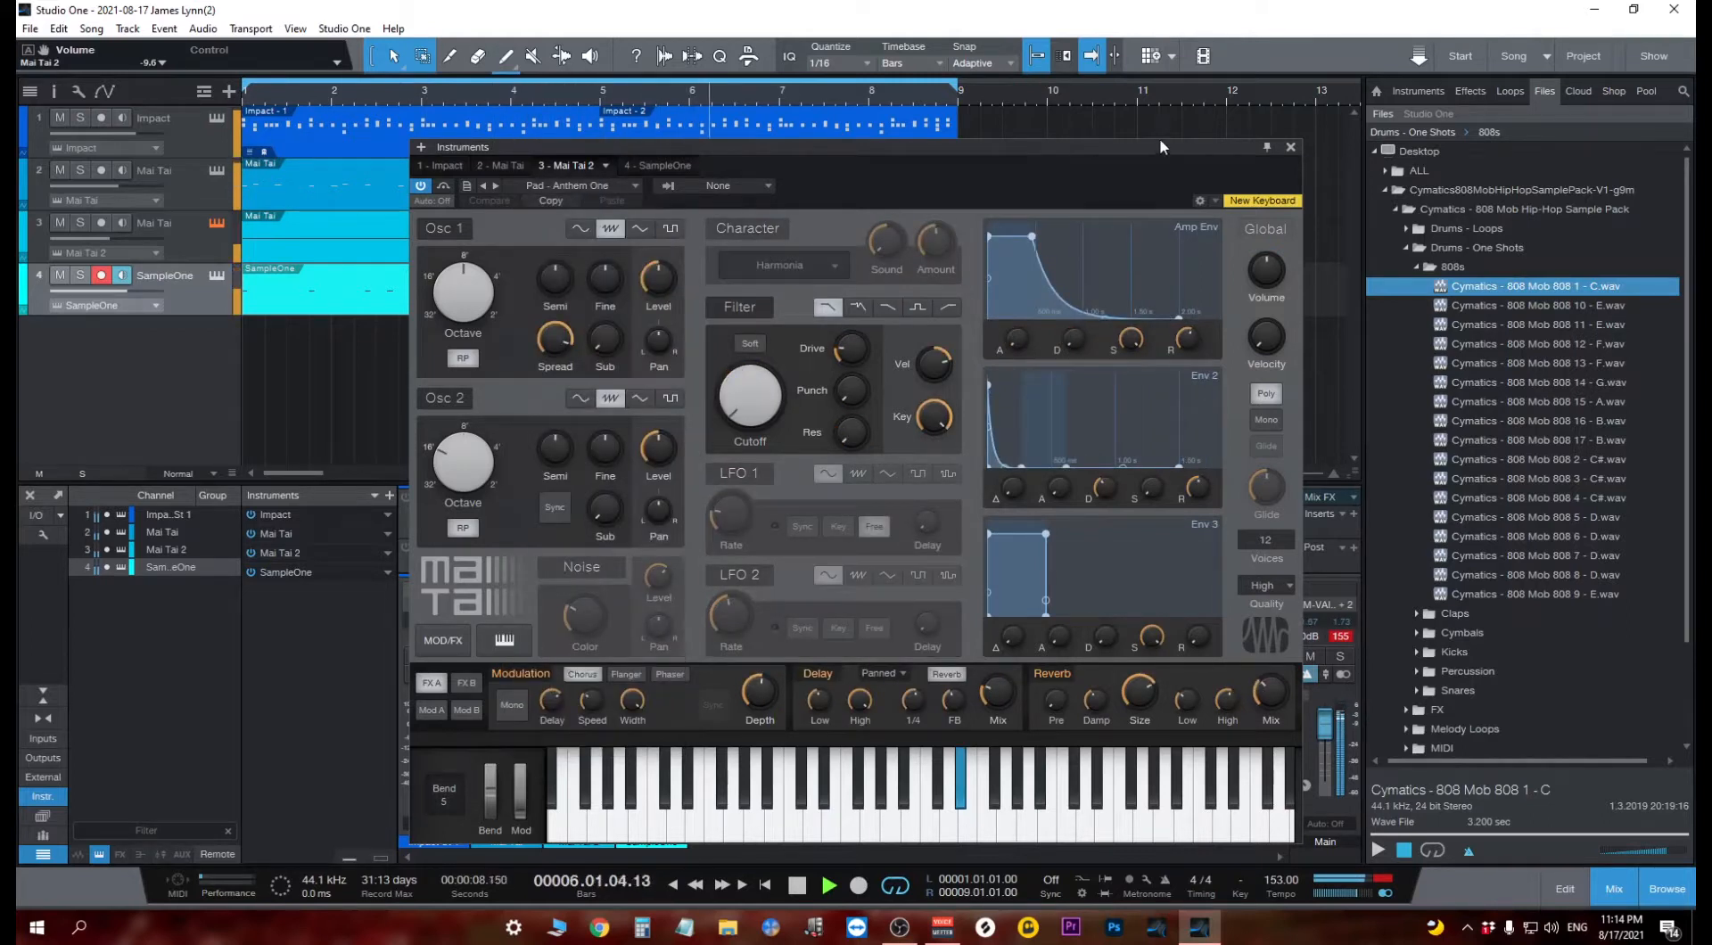
{"action": "left_click", "coordinate": [1290, 148]}
Lower the Mai Tai 2 channel to -10.8 dB and reopen the SampleOne part in the note editor.
{"action": "left_click_drag", "start_coordinate": [590, 751], "coordinate": [581, 758]}
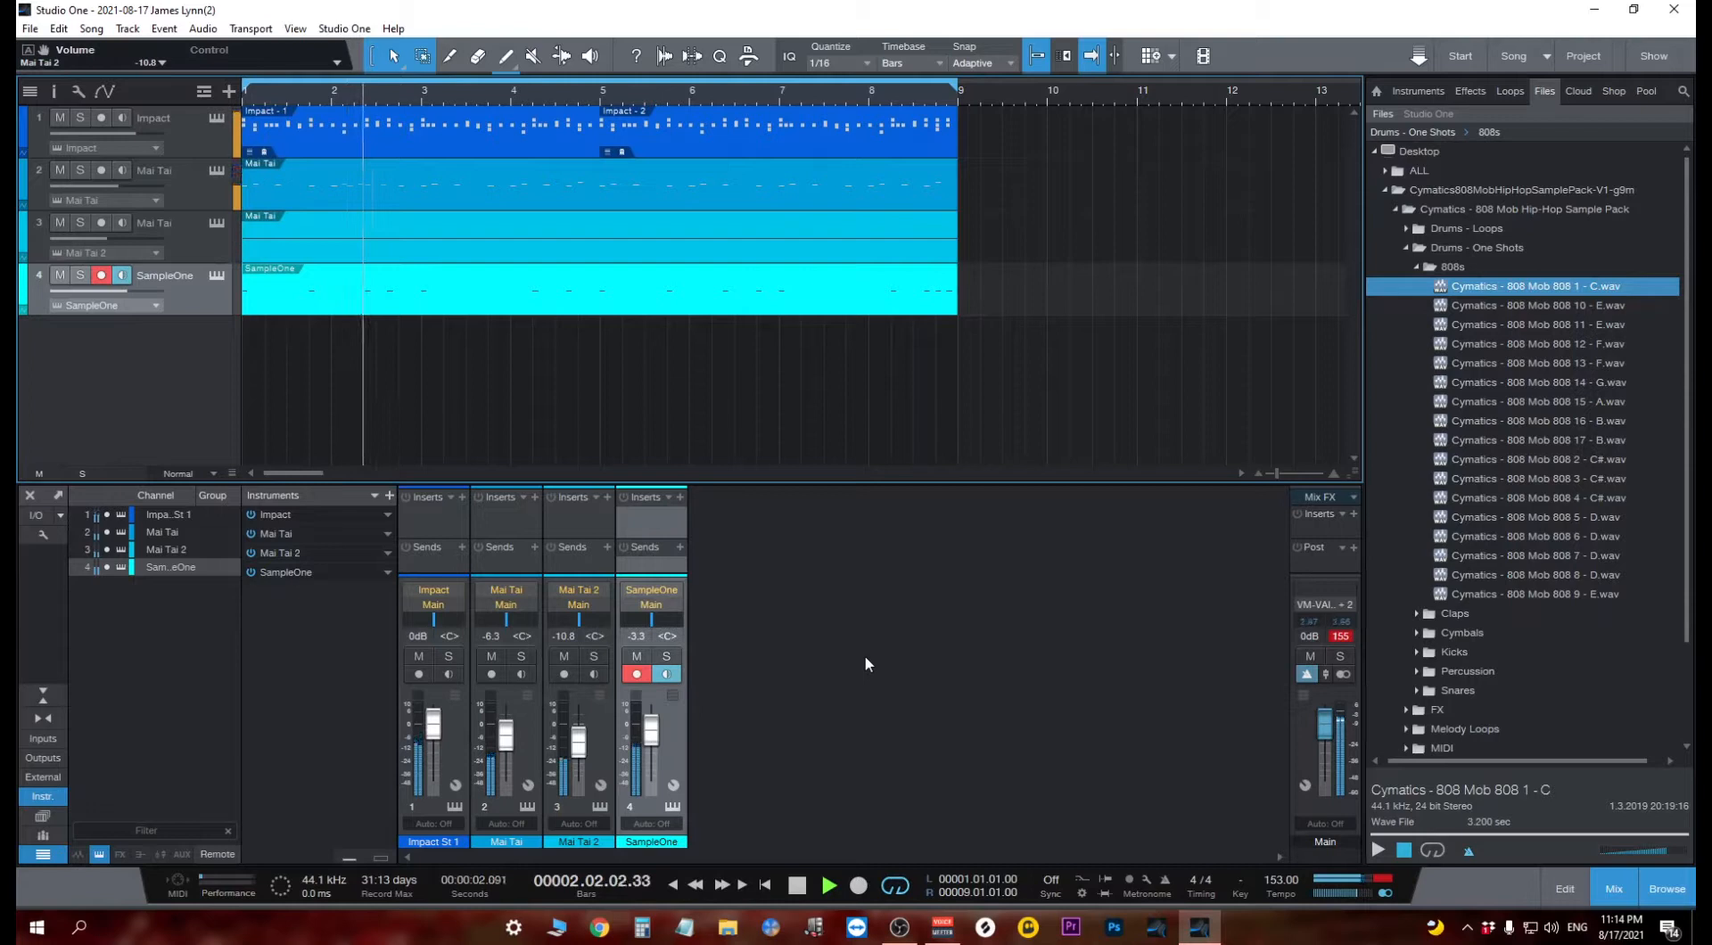
{"action": "key", "text": "space"}
{"action": "double_click", "coordinate": [535, 187]}
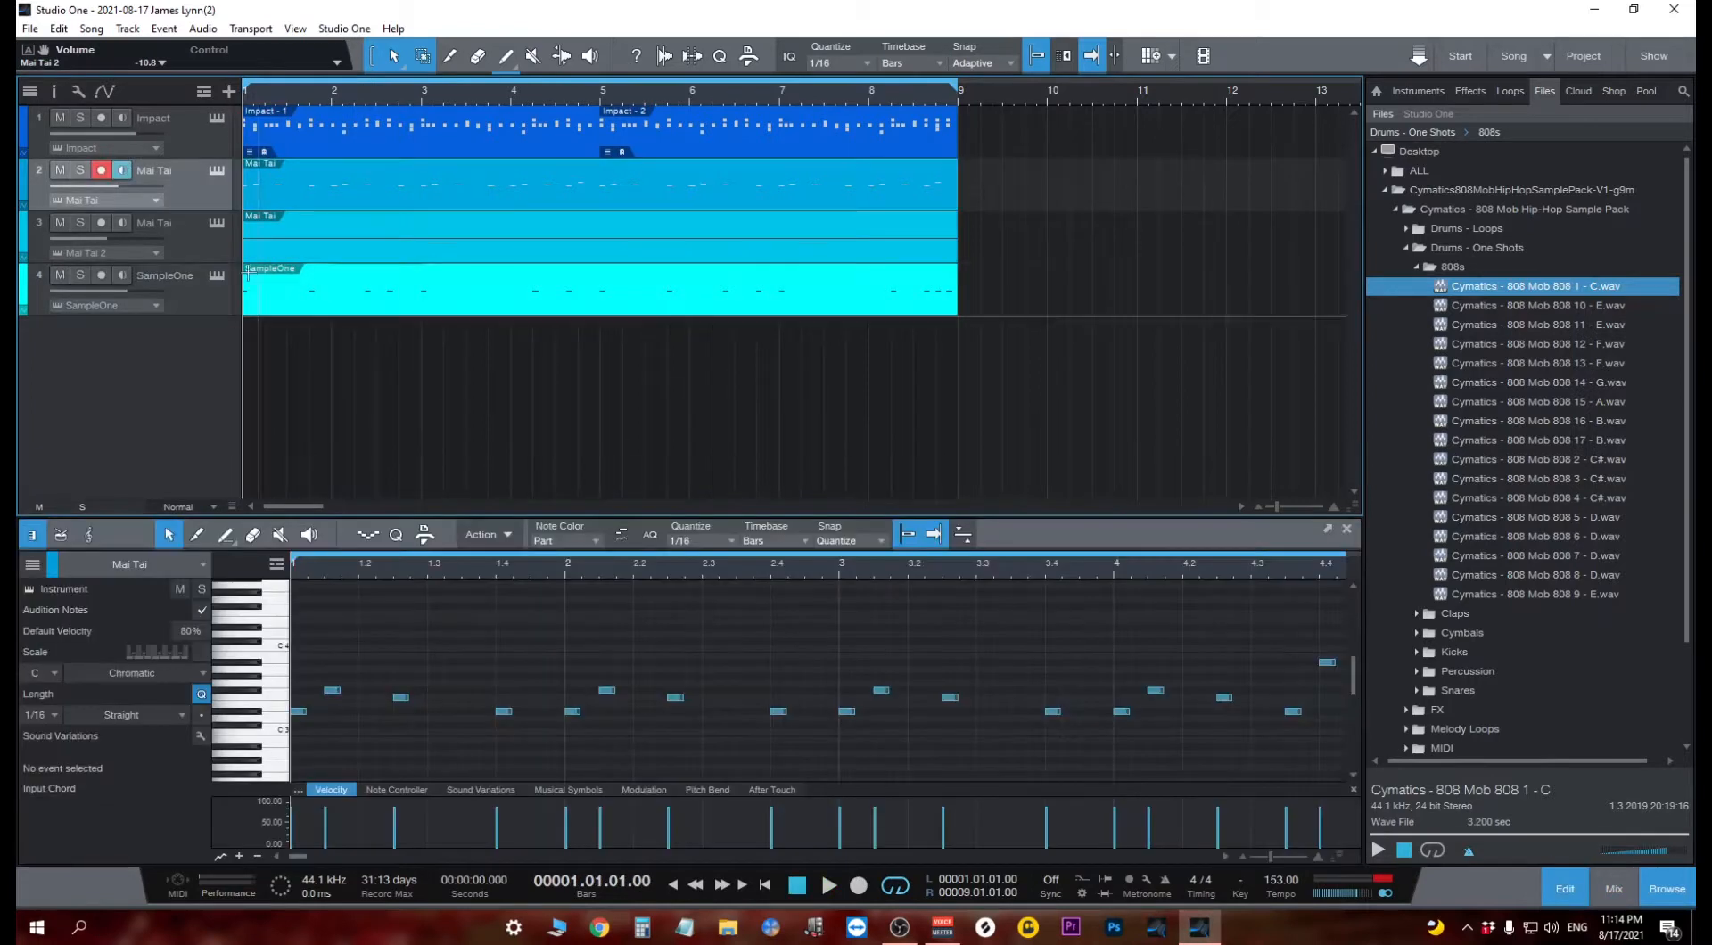
{"action": "left_click", "coordinate": [202, 285]}
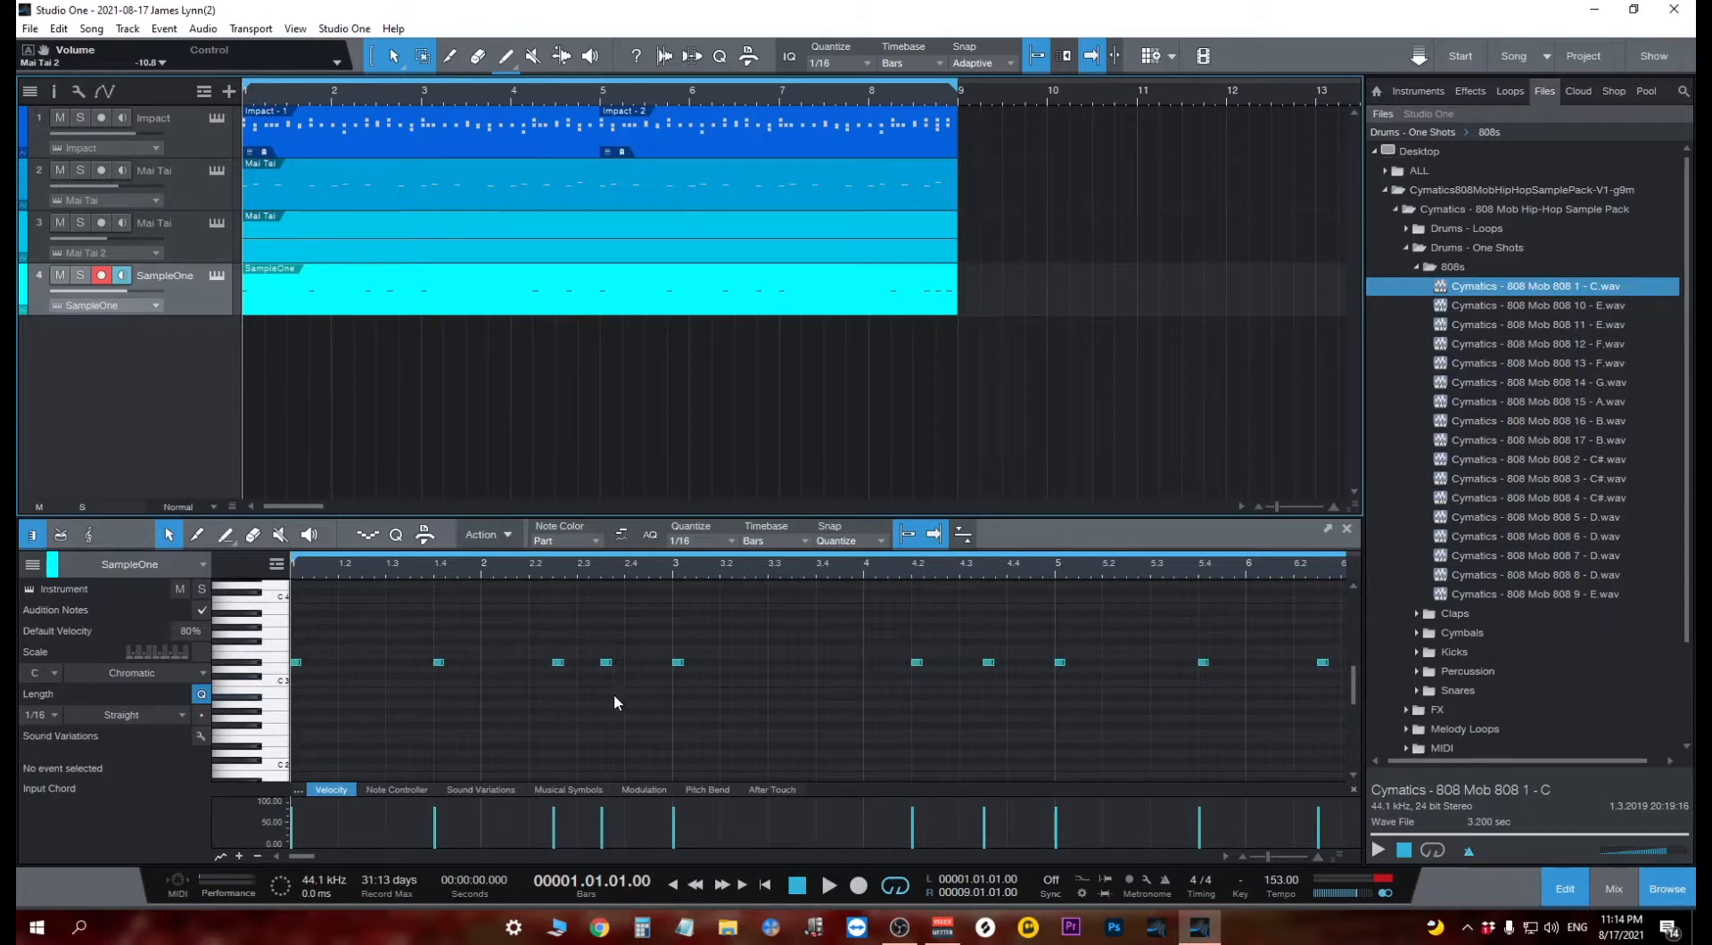
Listen to the opening bars and raise the 808 note at 2.3.3 to A#3.
{"action": "key", "text": "space"}
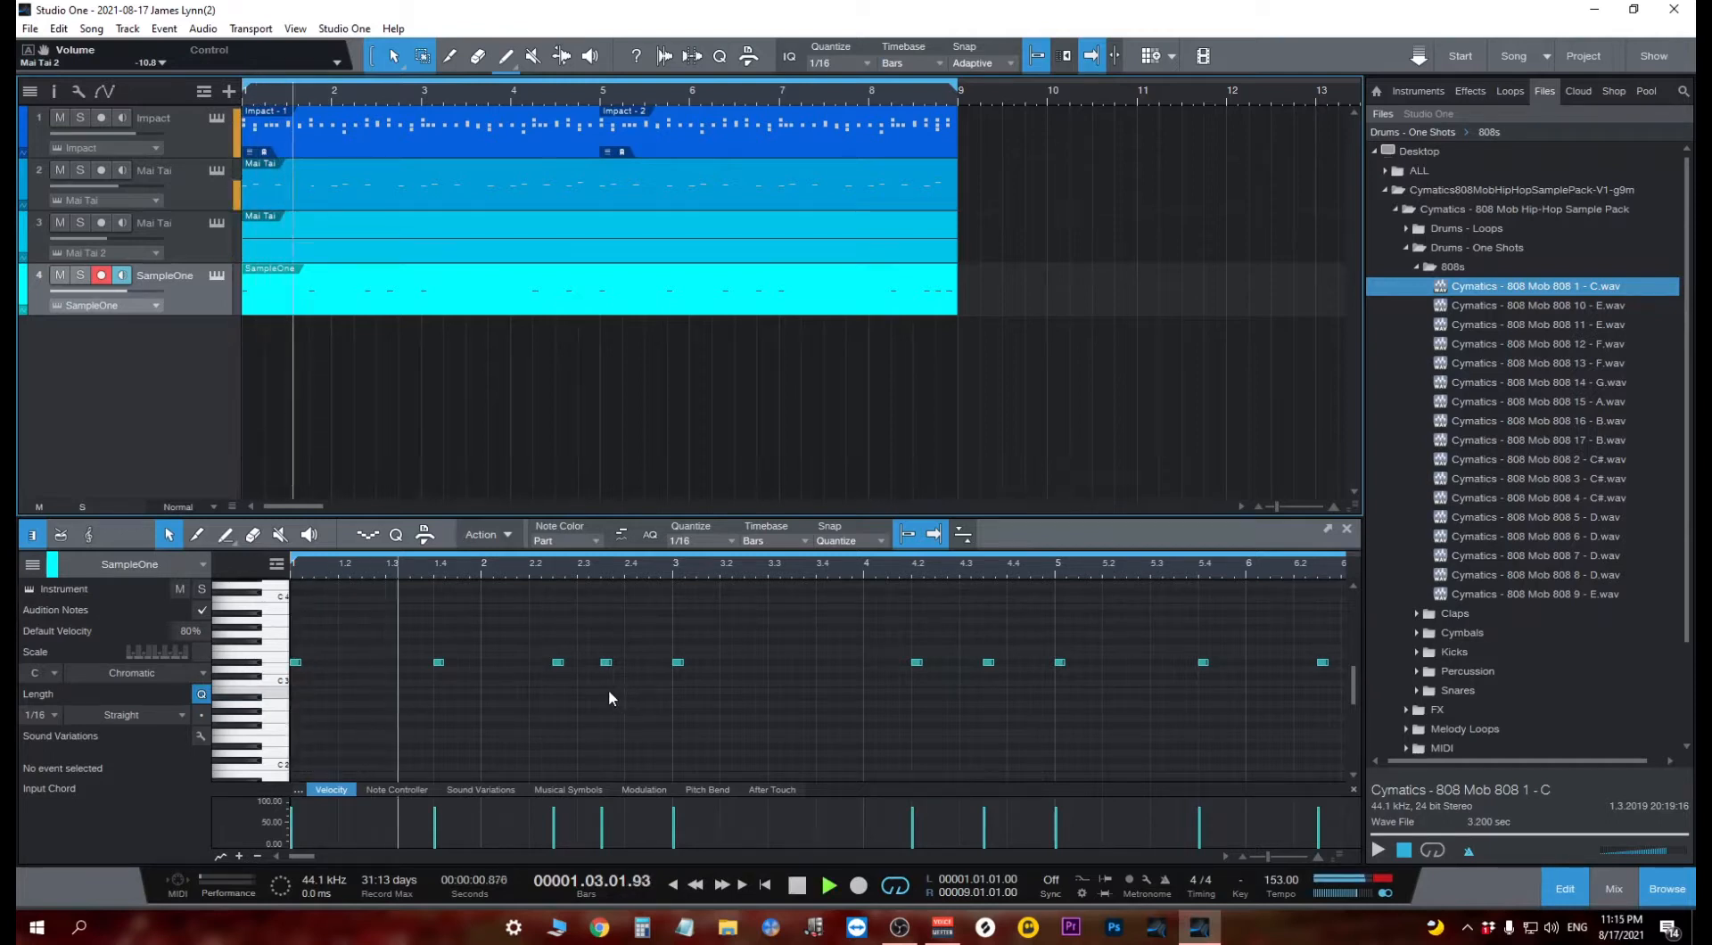
{"action": "key", "text": "space"}
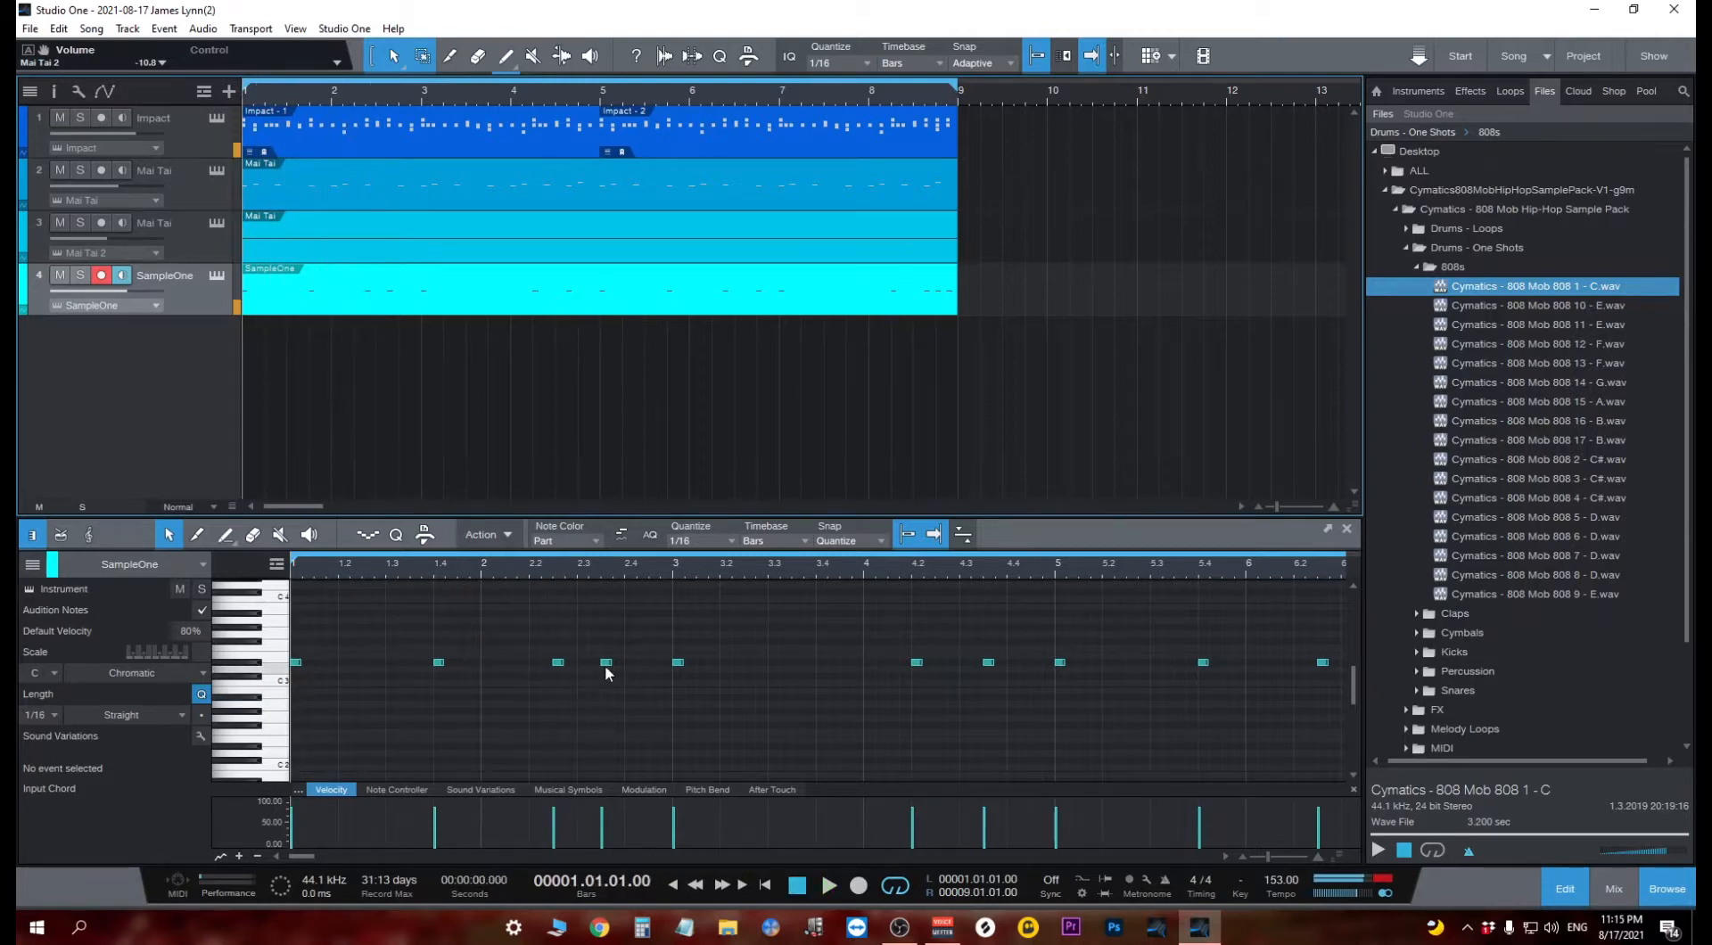
{"action": "left_click", "coordinate": [608, 664]}
{"action": "left_click_drag", "start_coordinate": [609, 668], "coordinate": [612, 627]}
{"action": "key", "text": "space"}
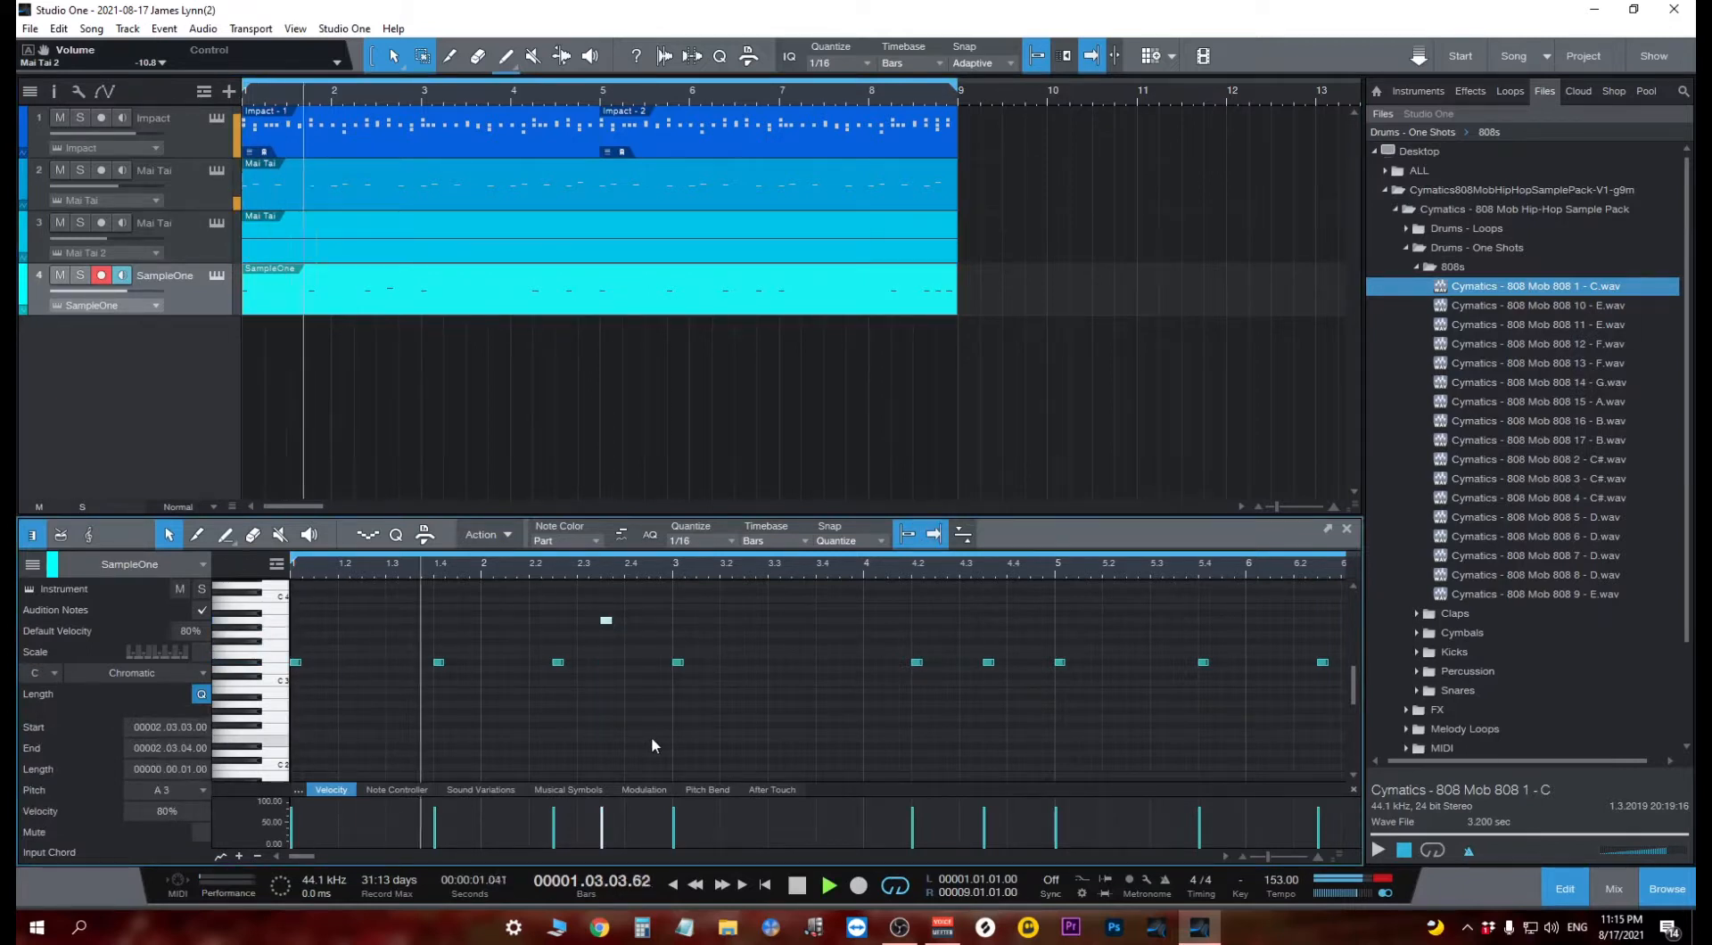
{"action": "key", "text": "space"}
{"action": "left_click_drag", "start_coordinate": [604, 620], "coordinate": [606, 612]}
{"action": "key", "text": "space"}
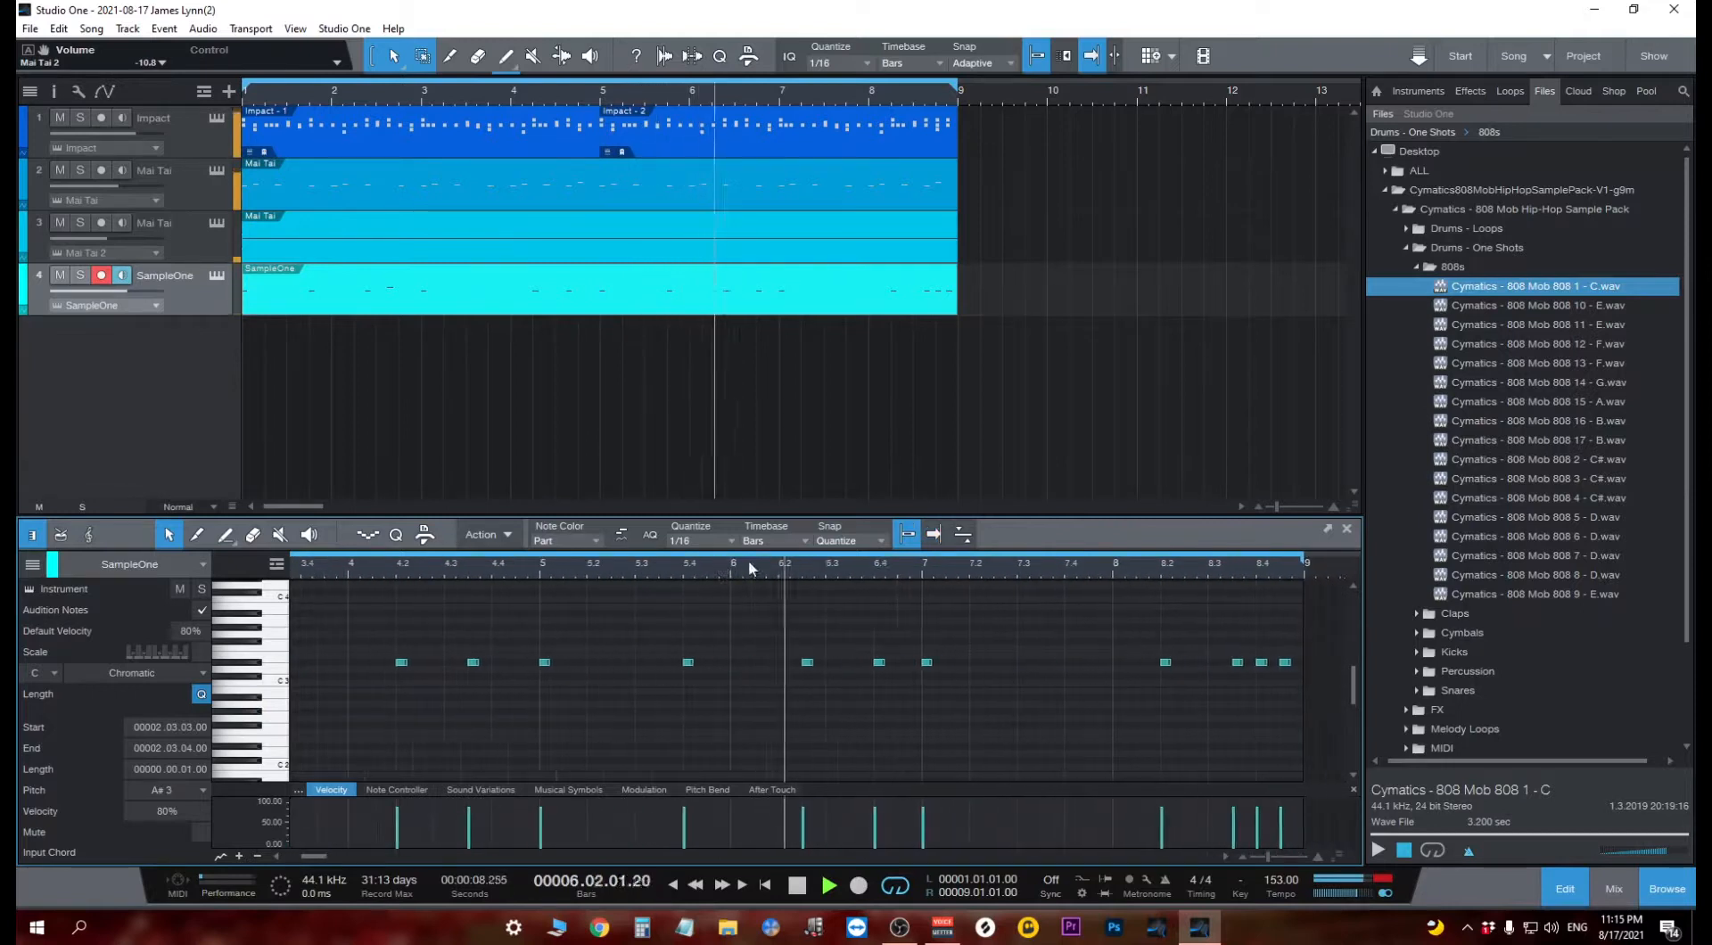
Raise the 808 note at bar 6 beat 4 to F3 and play back the loop with the changed bassline.
{"action": "key", "text": "space"}
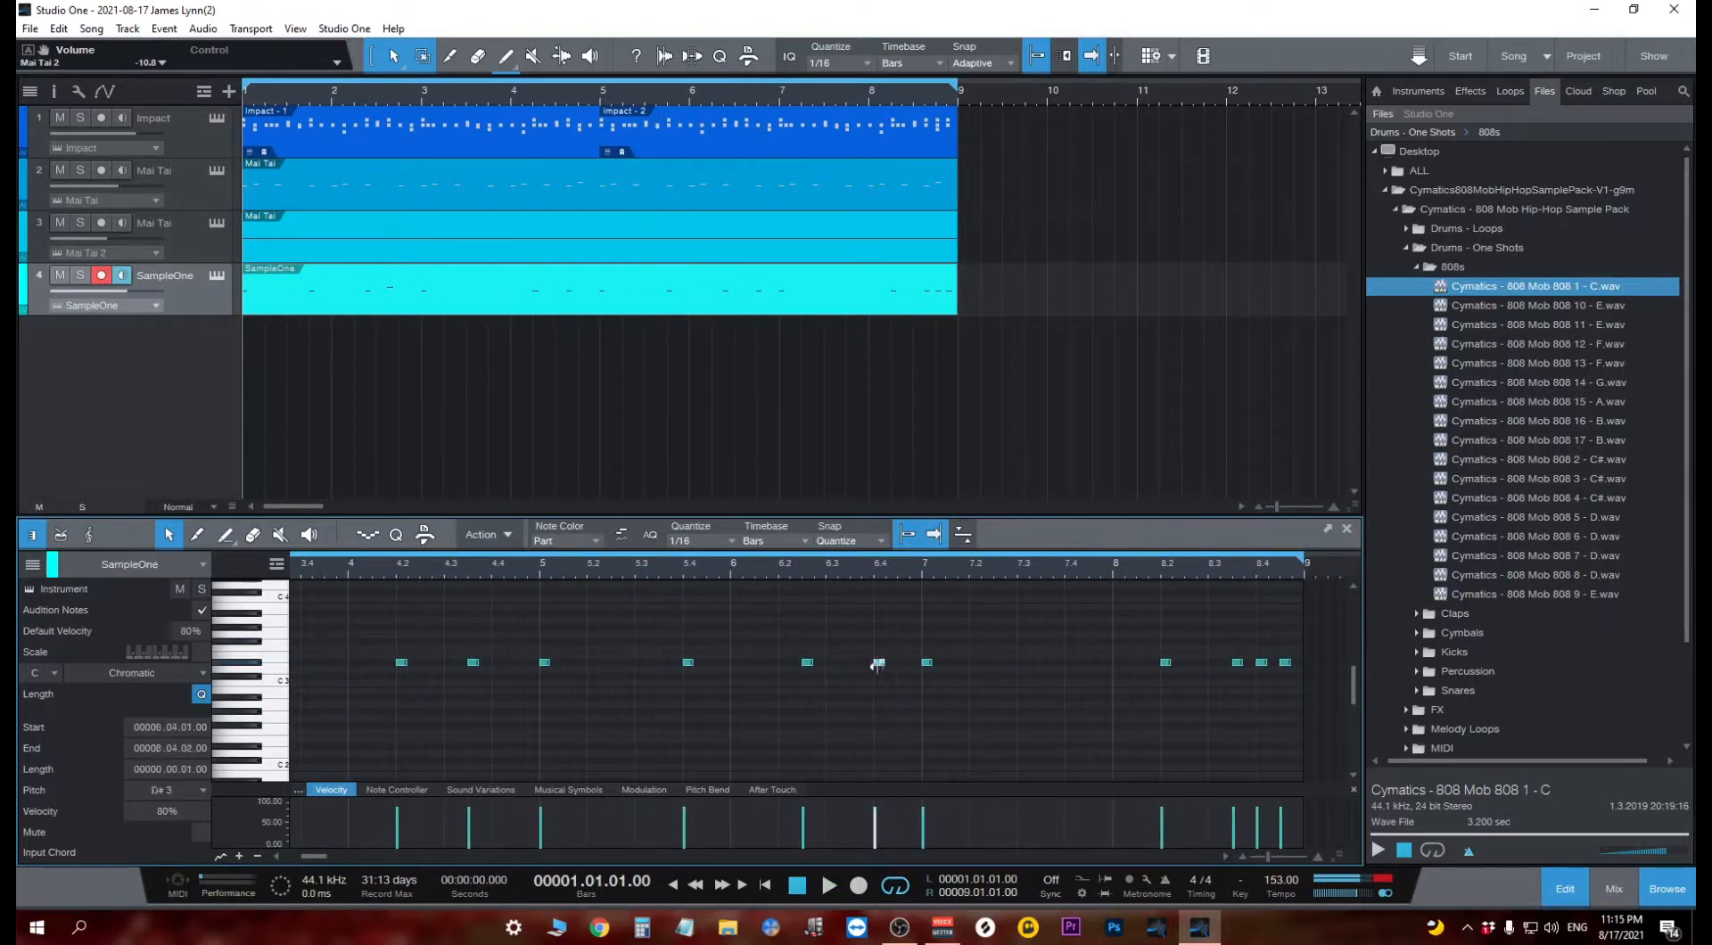
{"action": "left_click_drag", "start_coordinate": [882, 669], "coordinate": [883, 651]}
{"action": "left_click", "coordinate": [926, 663]}
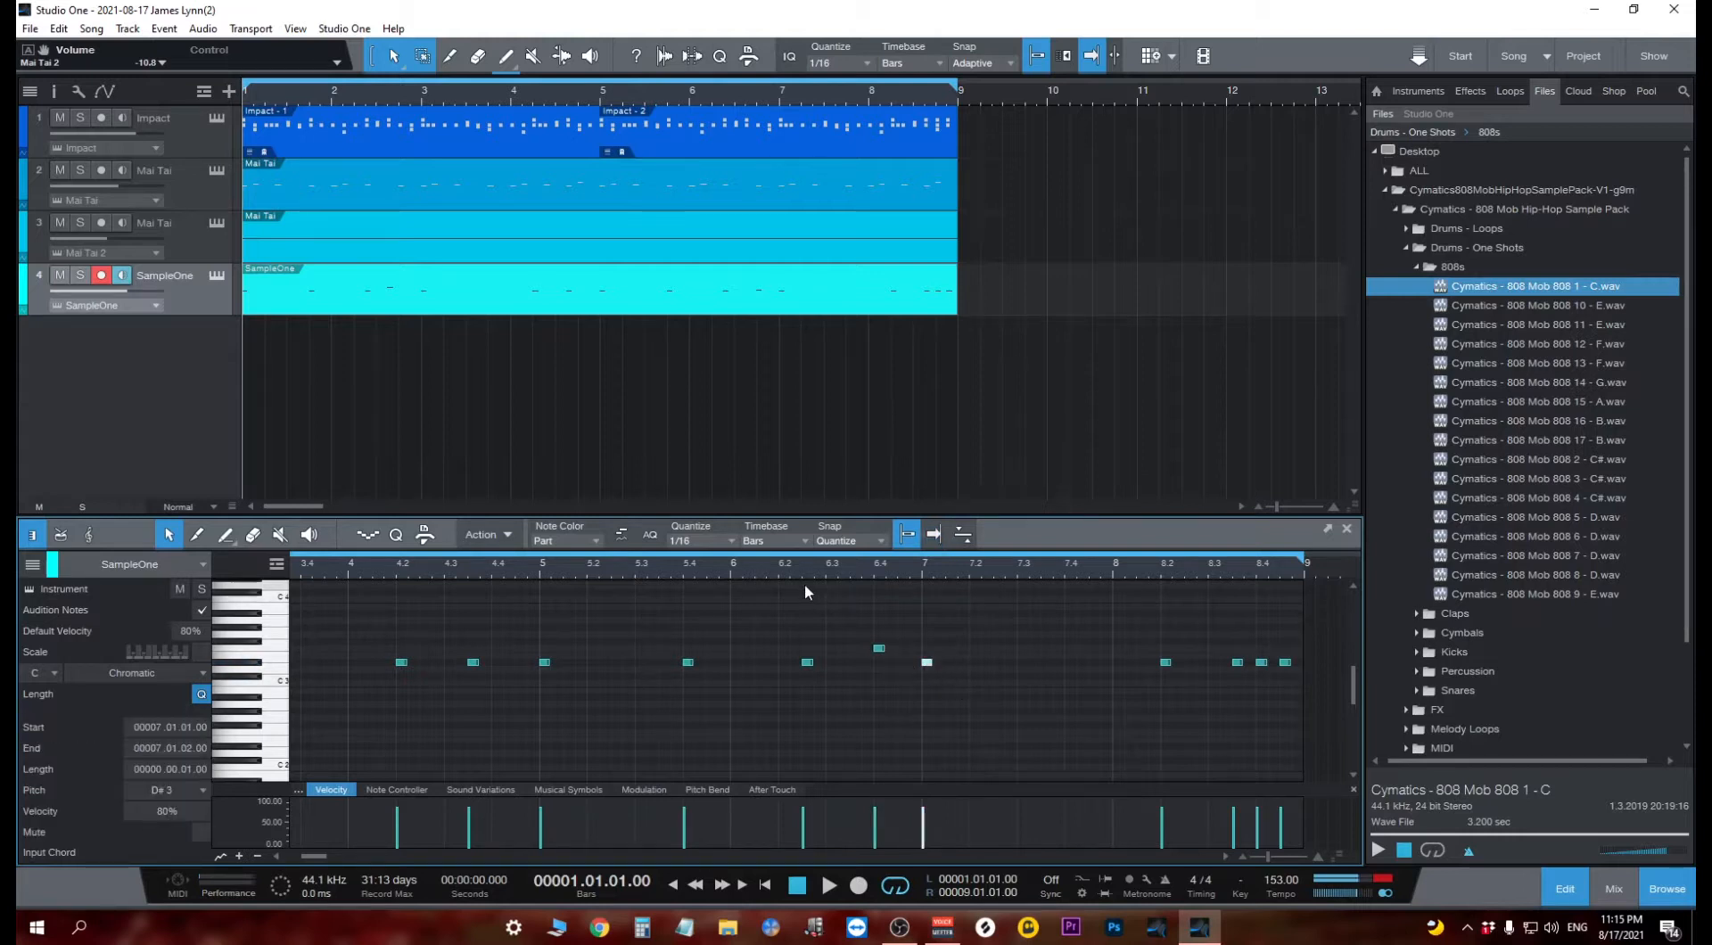
{"action": "left_click", "coordinate": [689, 578]}
{"action": "key", "text": "space"}
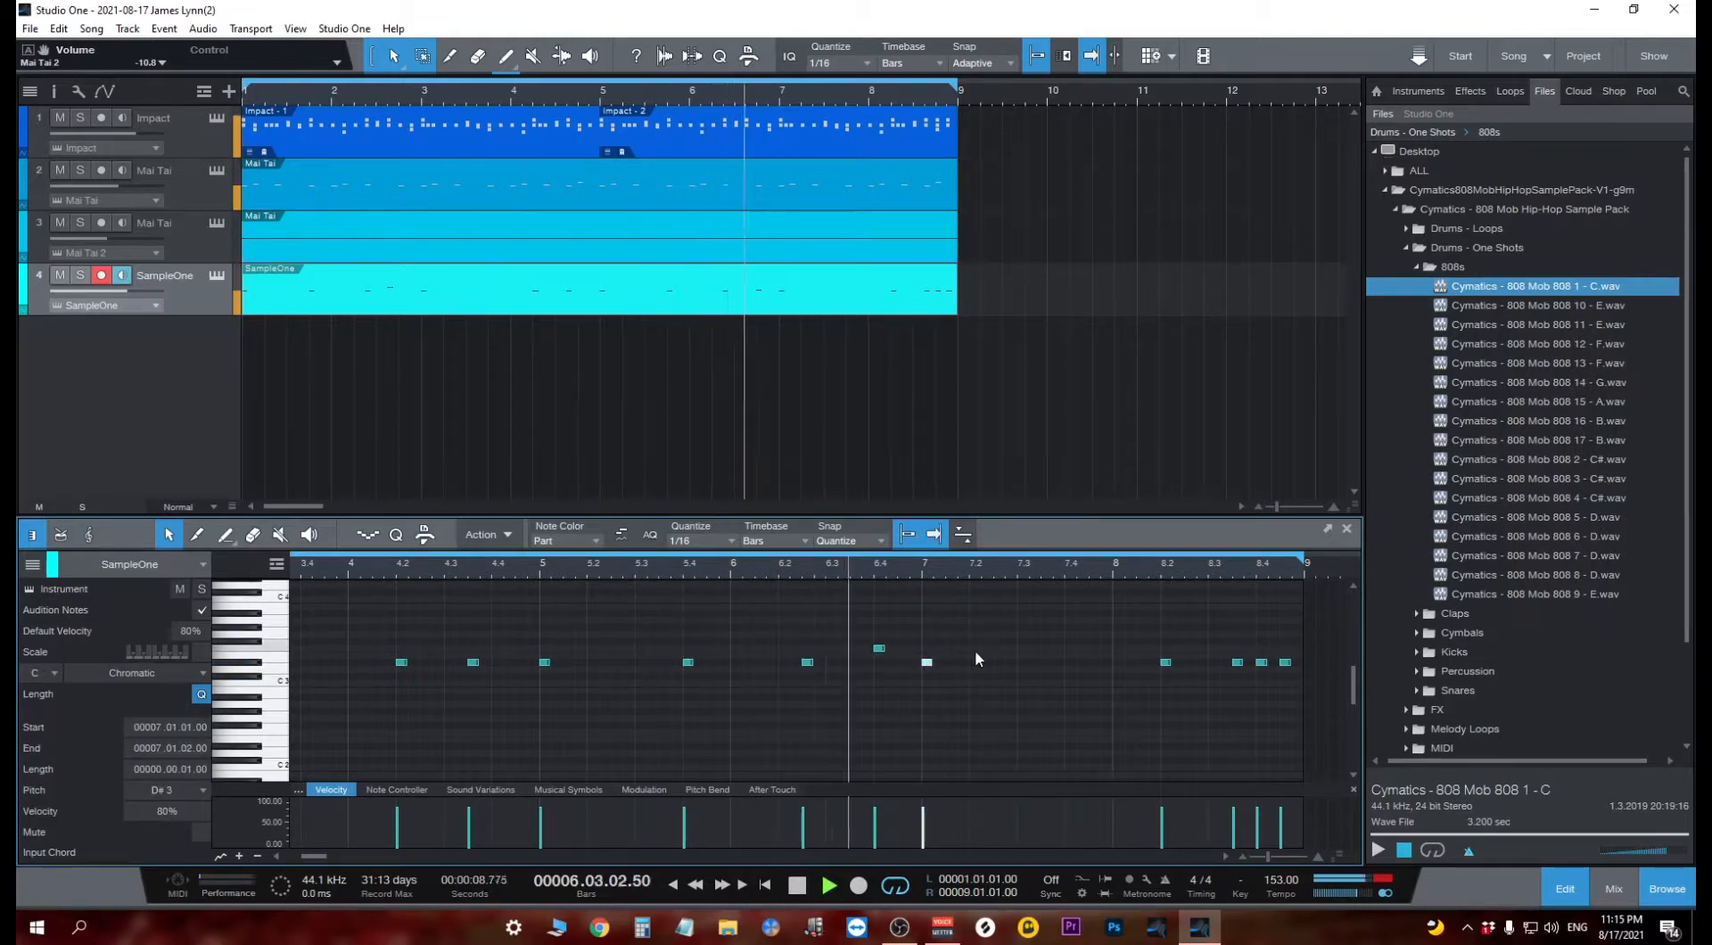
{"action": "left_click_drag", "start_coordinate": [1222, 574], "coordinate": [1177, 585]}
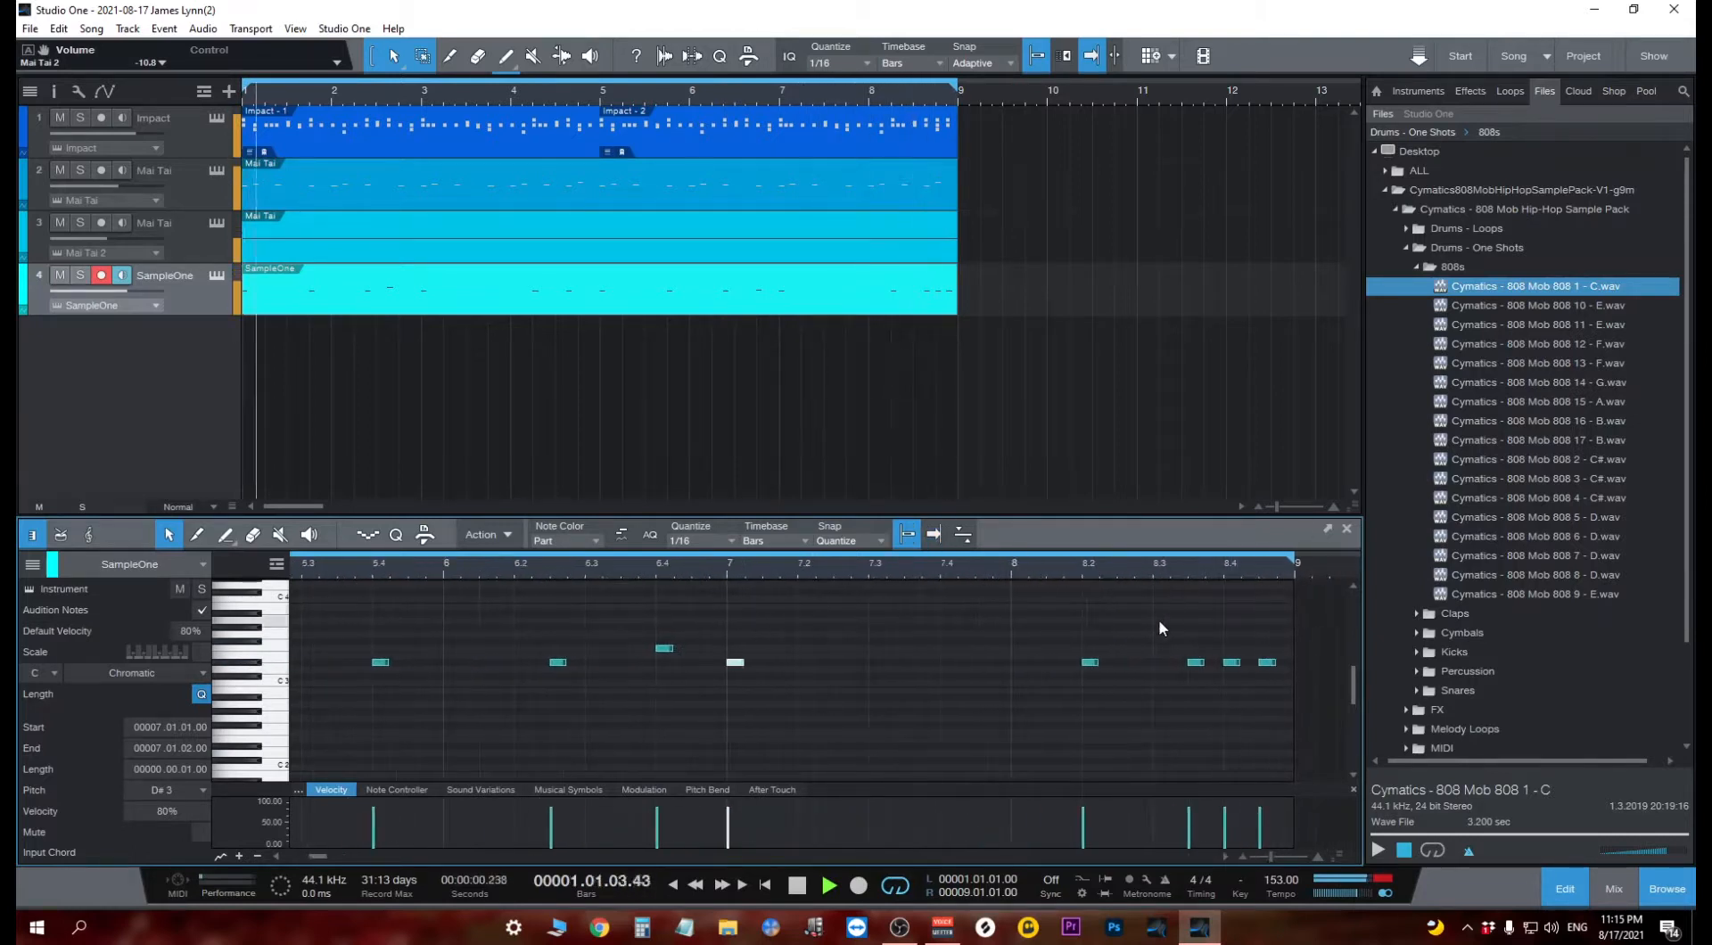
{"action": "left_click_drag", "start_coordinate": [900, 576], "coordinate": [925, 544]}
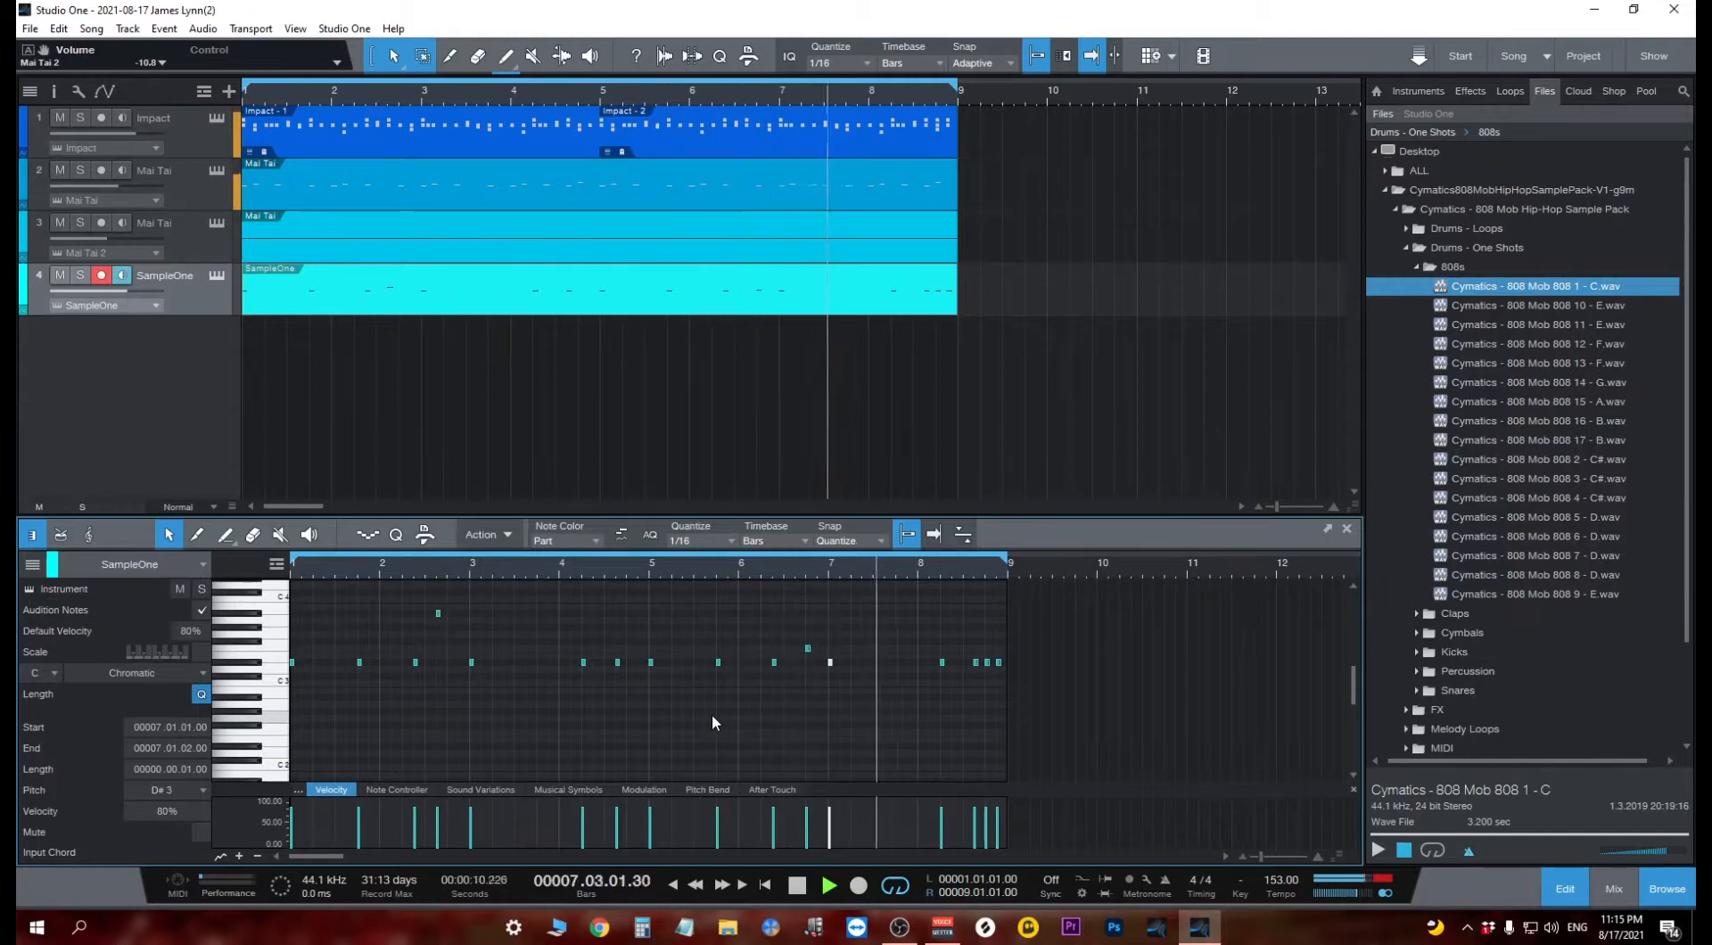
{"action": "key", "text": "space"}
Hide the browser and review the Impact, Mai Tai melody, Mai Tai pad and SampleOne parts in turn, playing back the beat.
{"action": "key", "text": "F5"}
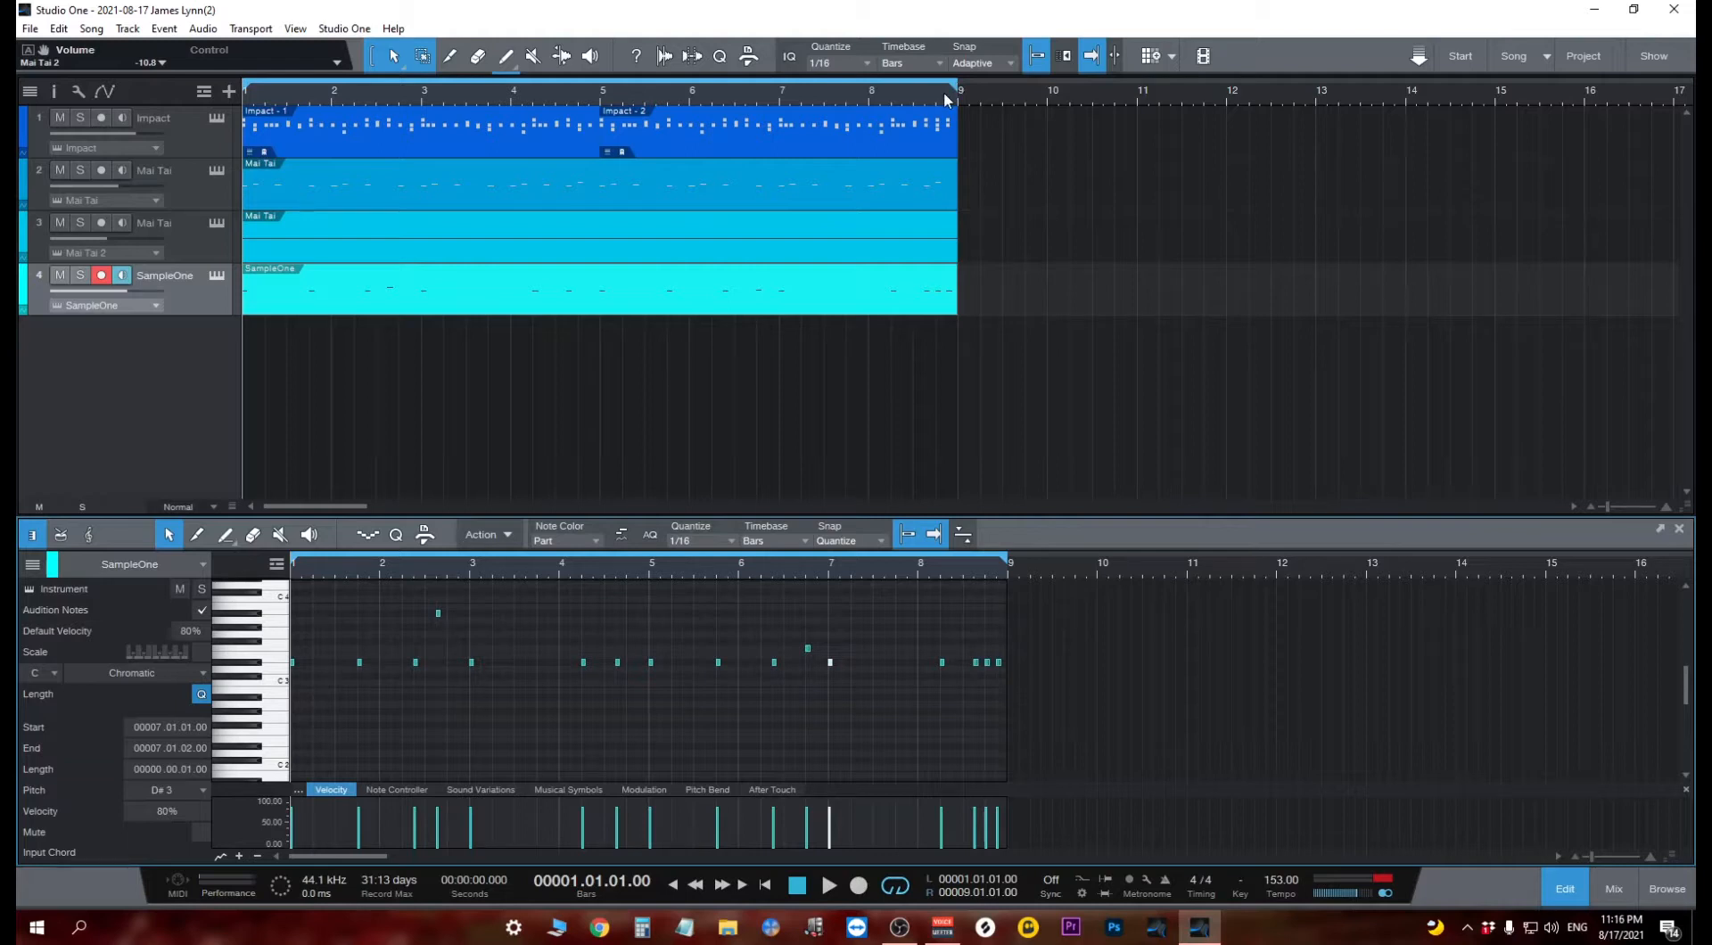
{"action": "left_click", "coordinate": [398, 143]}
{"action": "left_click", "coordinate": [403, 189]}
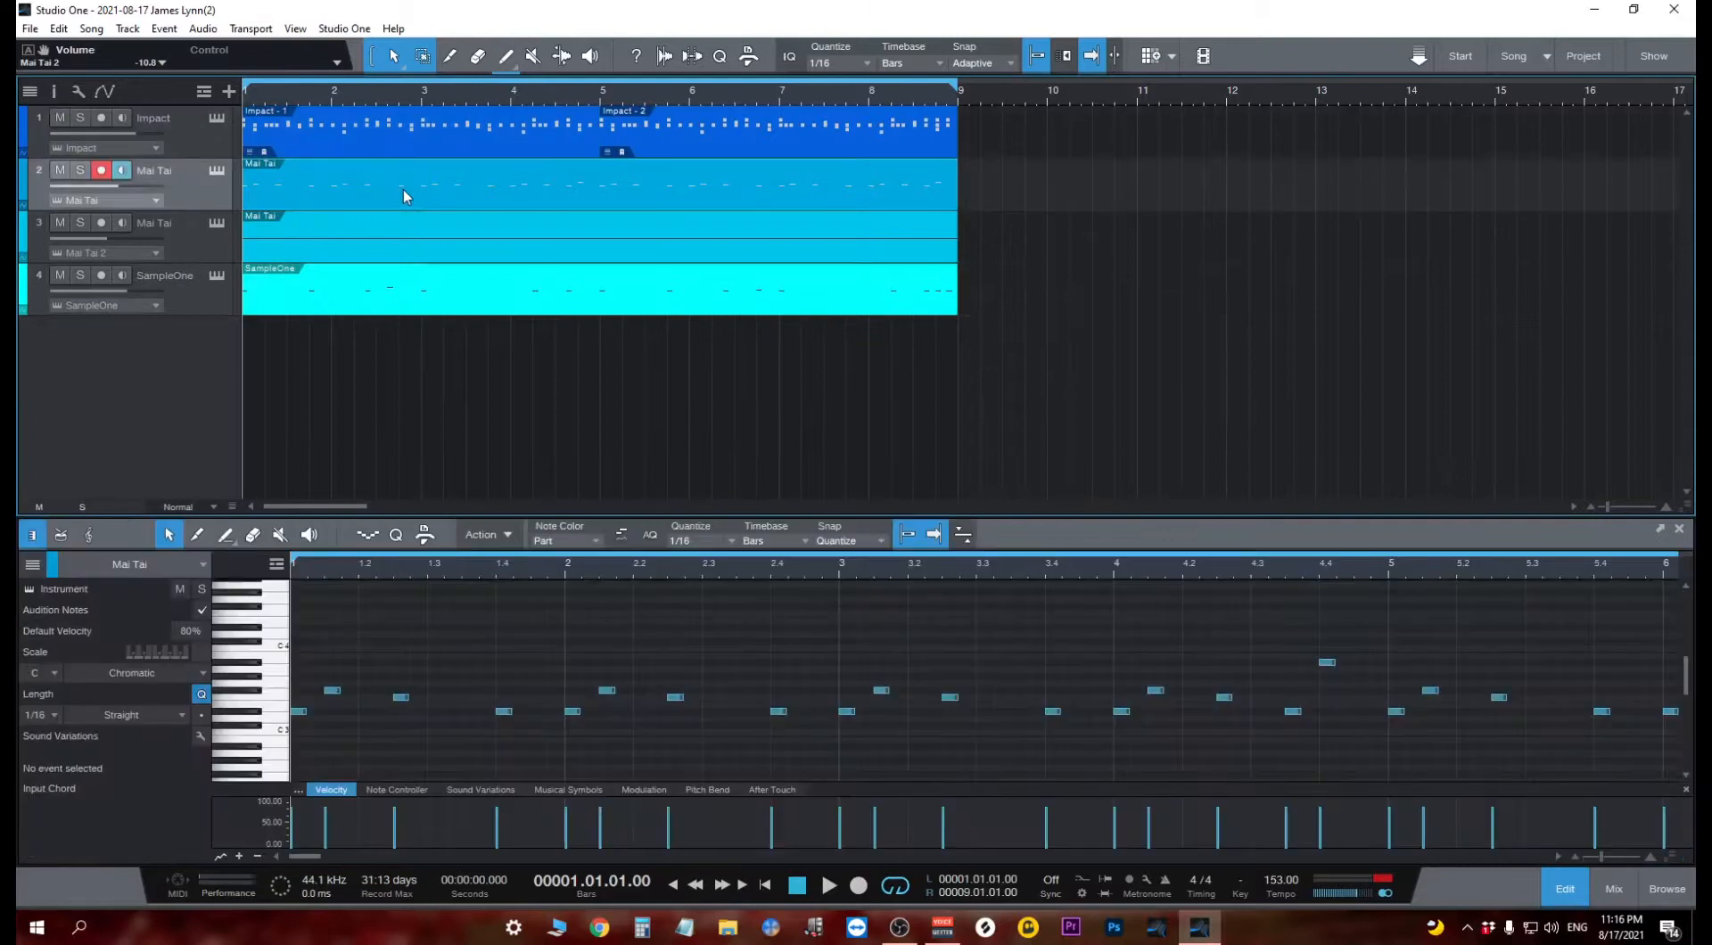
{"action": "left_click", "coordinate": [393, 249]}
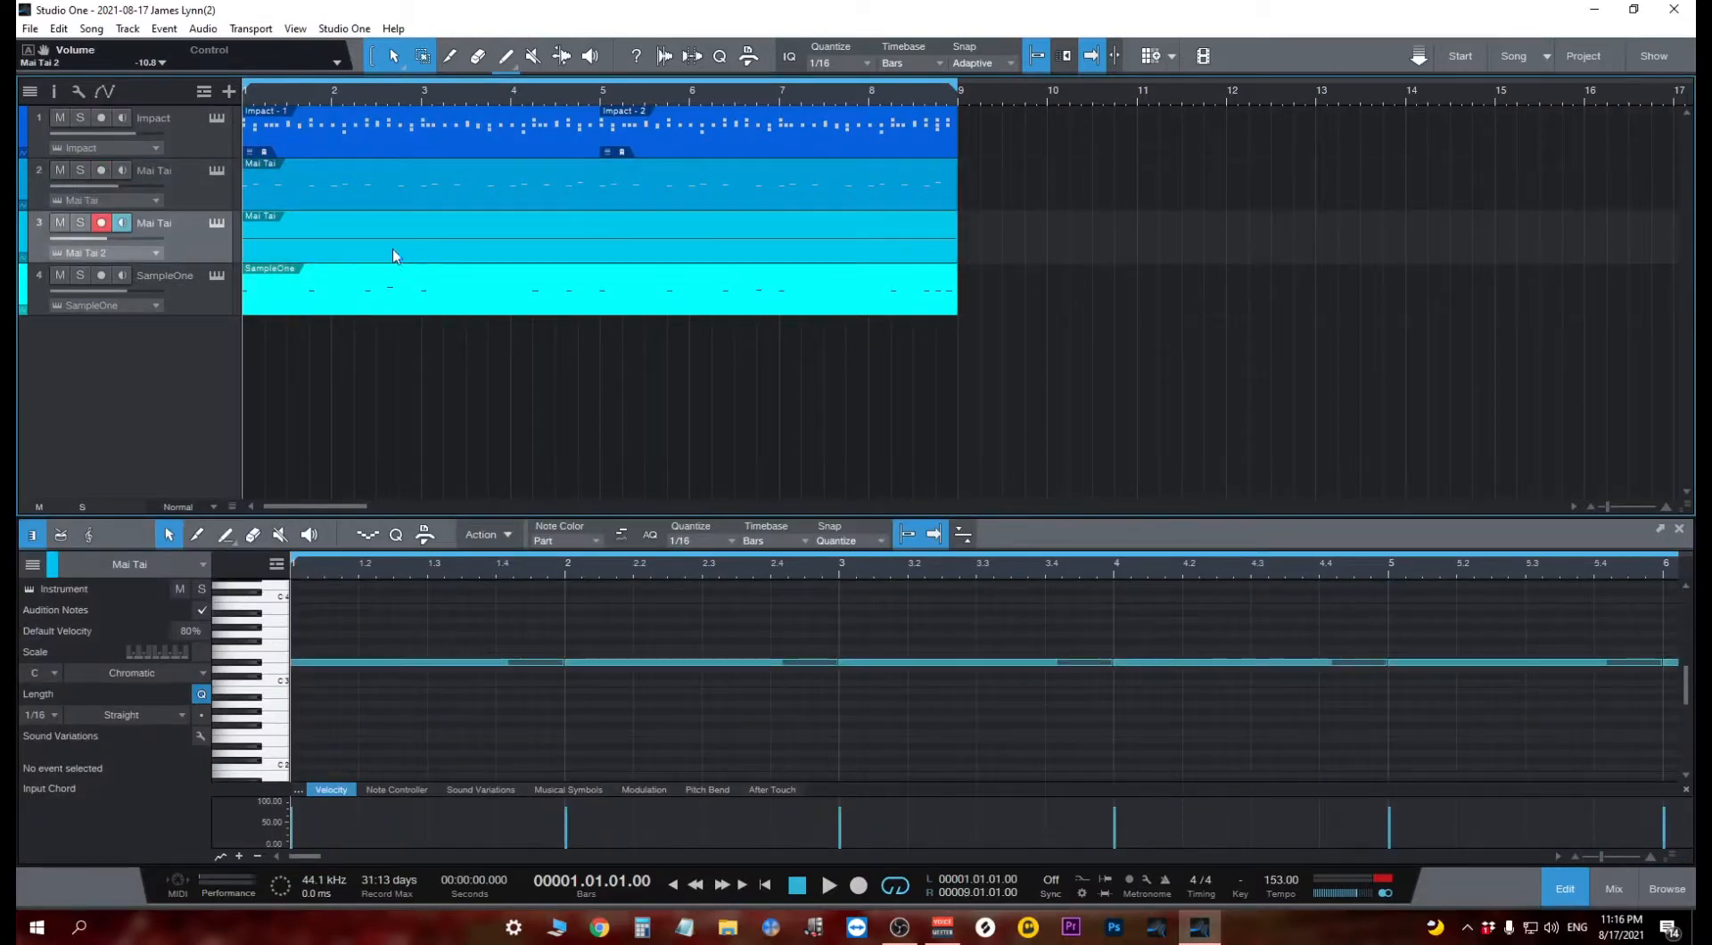
{"action": "left_click", "coordinate": [387, 304]}
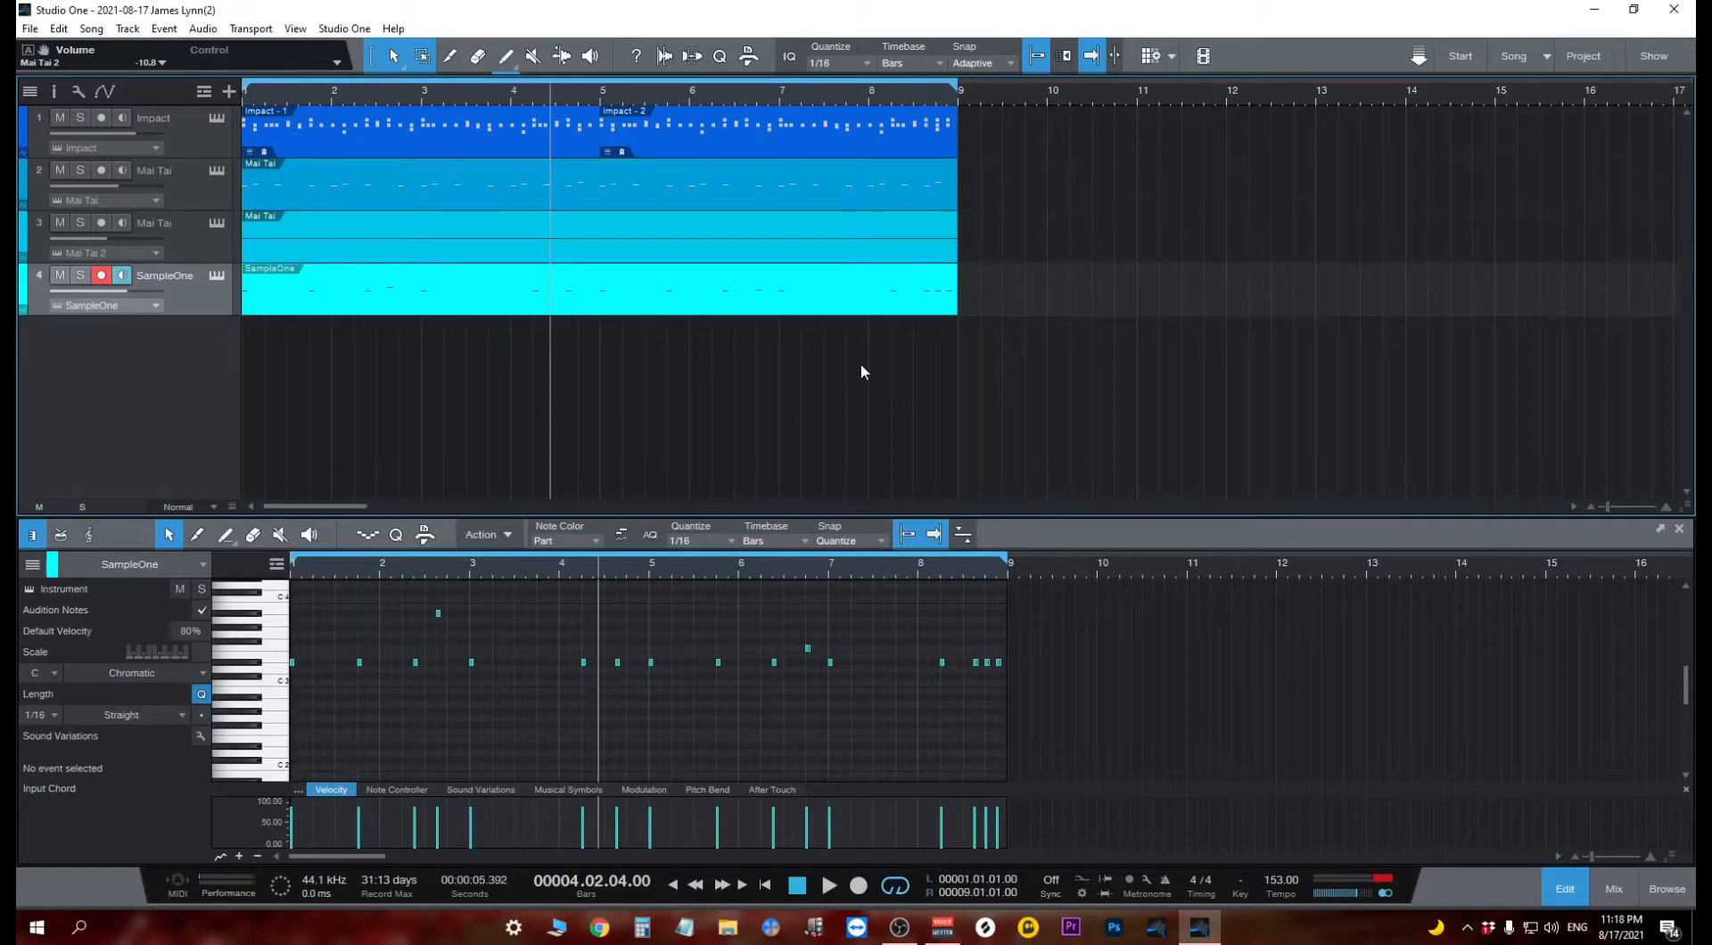
{"action": "left_click", "coordinate": [798, 885]}
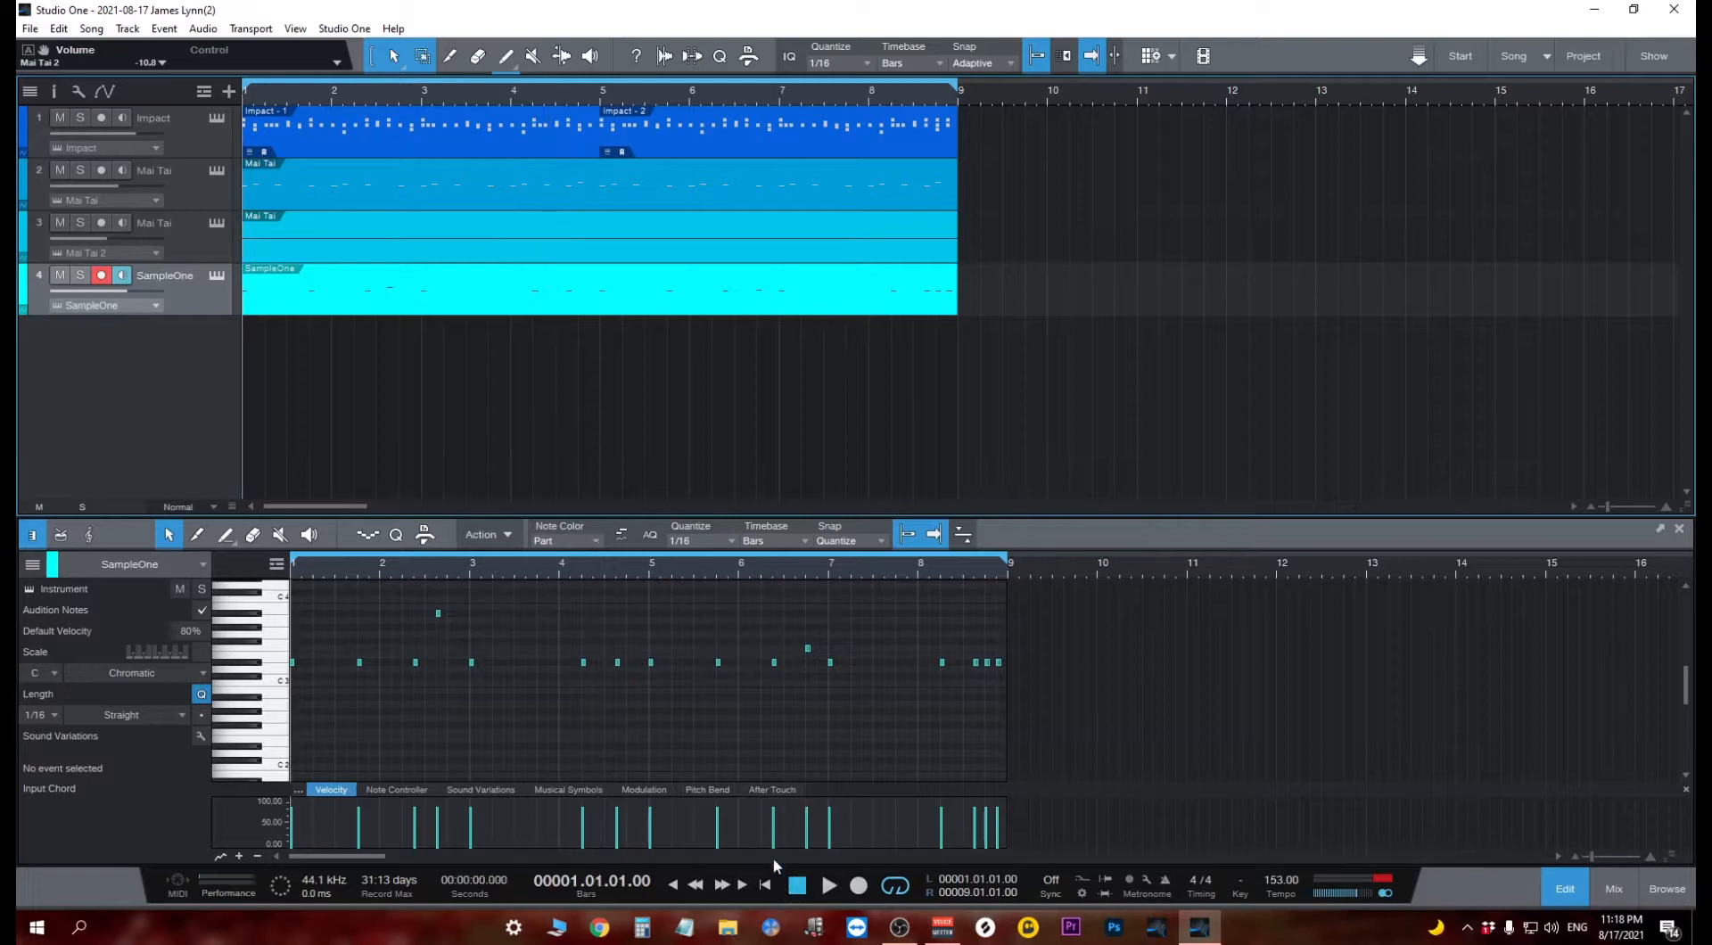